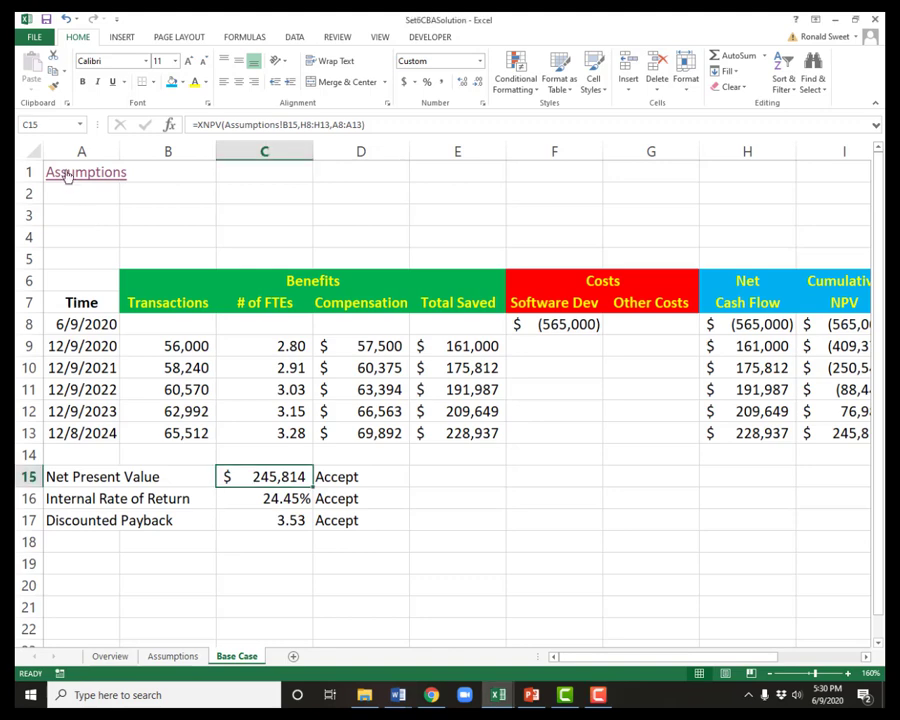
Add a new worksheet after Base Case and name it Best Case
{"action": "left_click", "coordinate": [293, 656]}
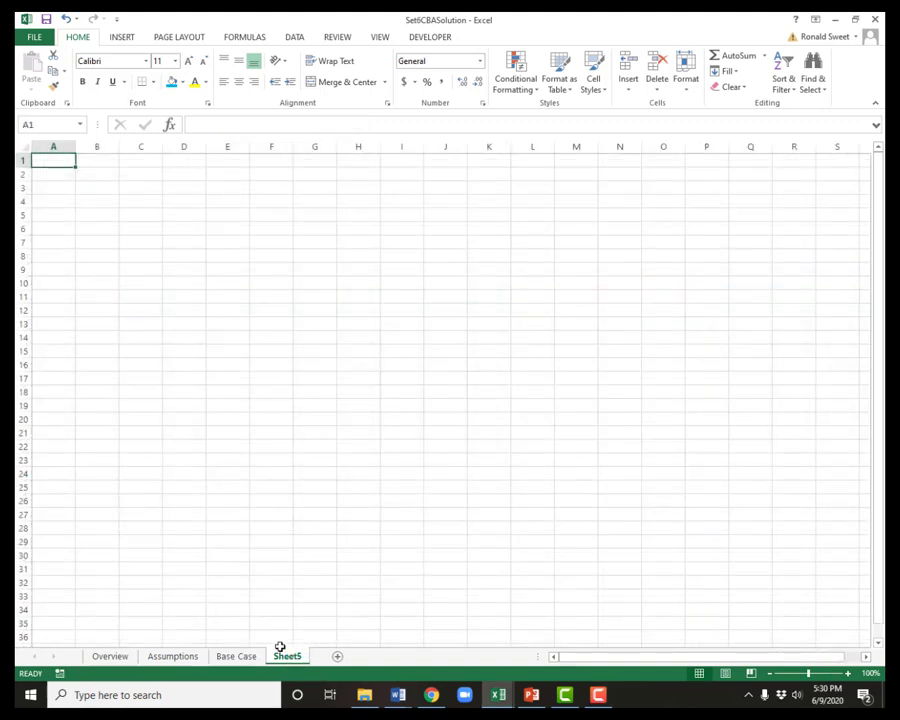
{"action": "double_click", "coordinate": [287, 656]}
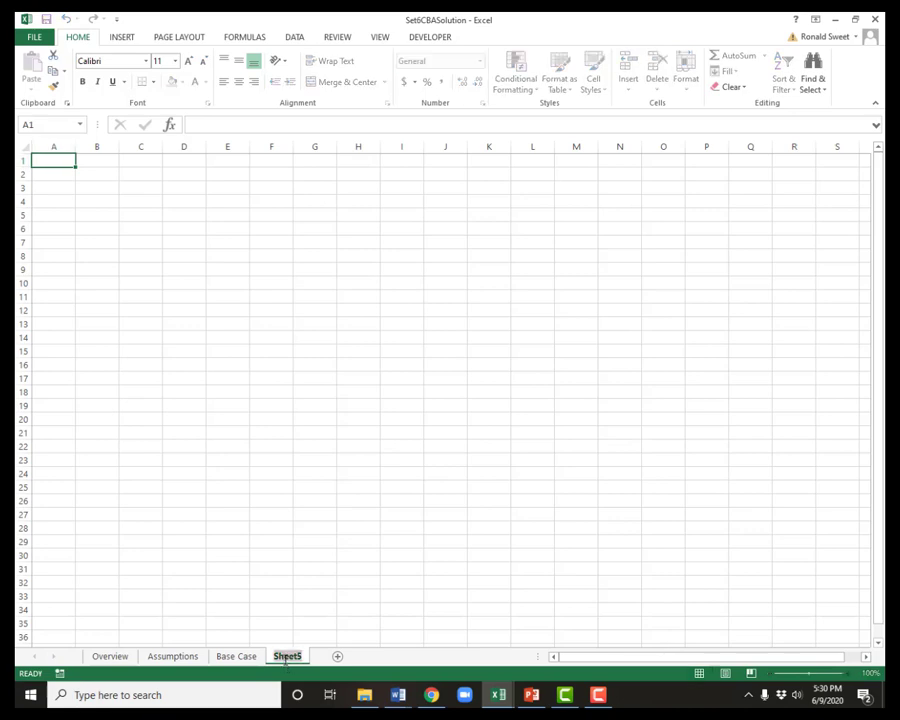
{"action": "type", "text": "Best Case"}
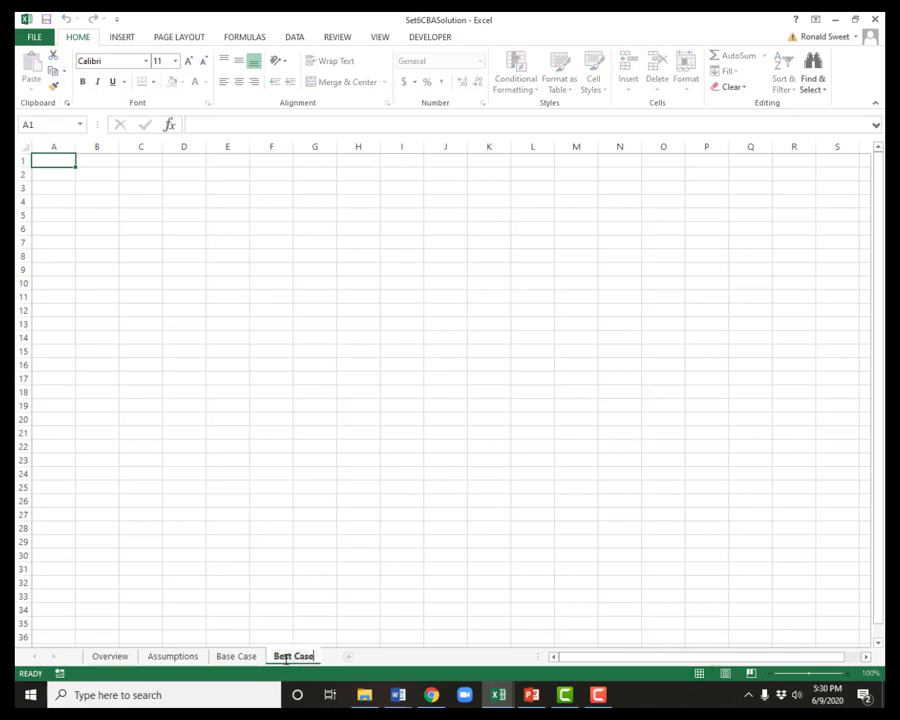
{"action": "key", "text": "Return"}
Add another worksheet after Best Case and name it Worst Case
{"action": "left_click", "coordinate": [352, 657]}
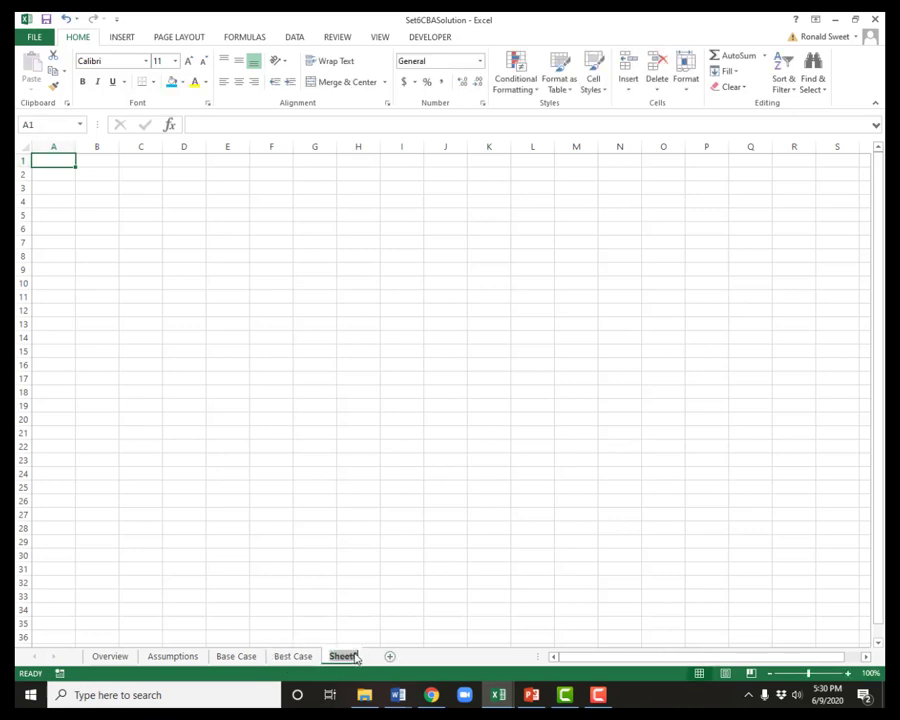
{"action": "double_click", "coordinate": [350, 656]}
{"action": "type", "text": "Worst Case"}
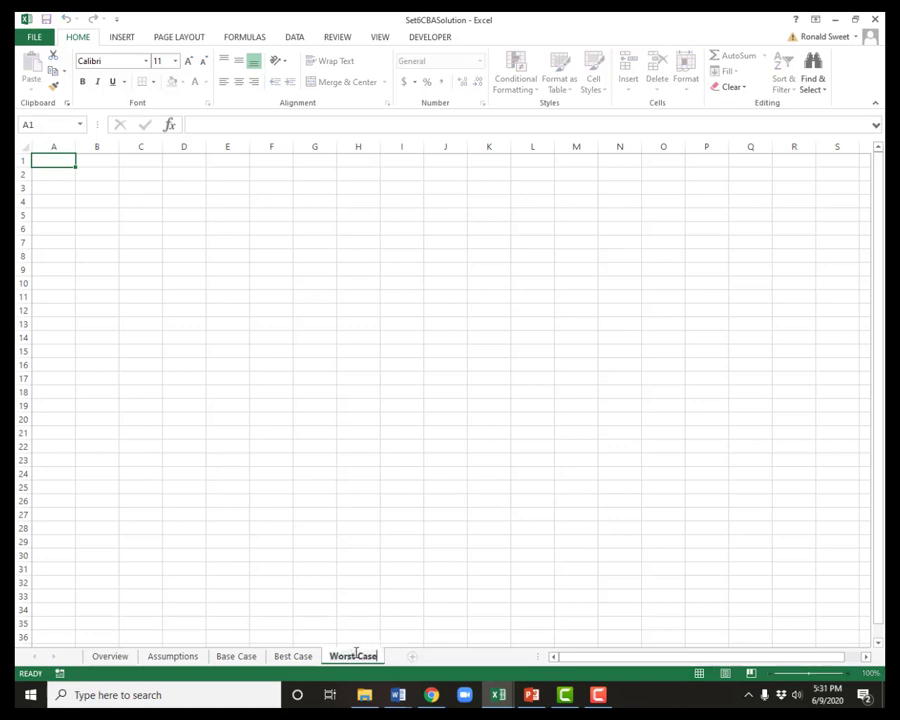
{"action": "key", "text": "Return"}
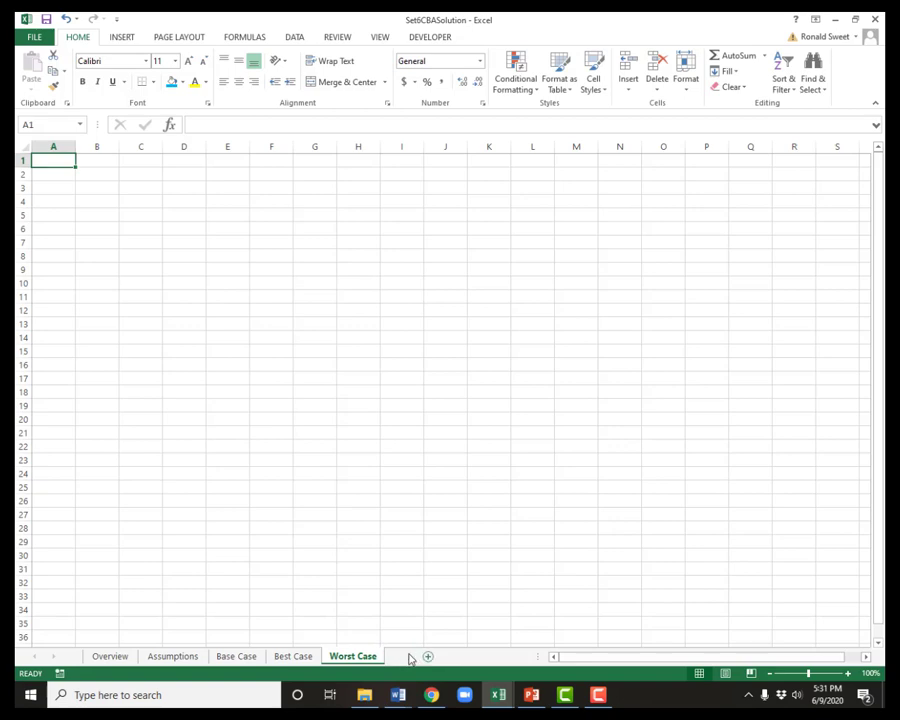
Add another worksheet after Worst Case and name it Breakeven
{"action": "left_click", "coordinate": [410, 657]}
{"action": "double_click", "coordinate": [405, 656]}
{"action": "type", "text": "Breakeven"}
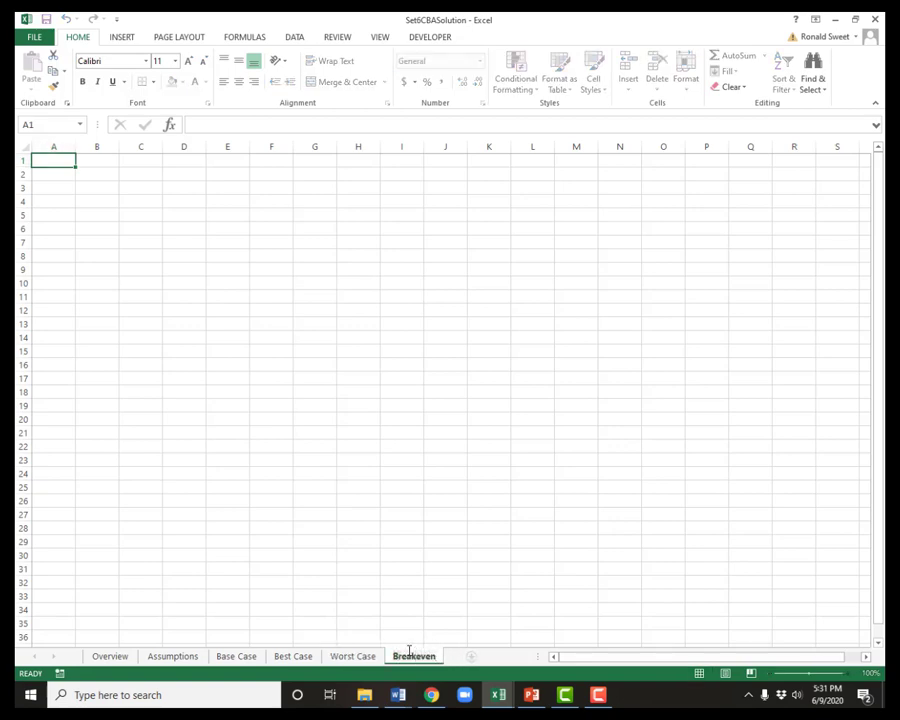
{"action": "key", "text": "Return"}
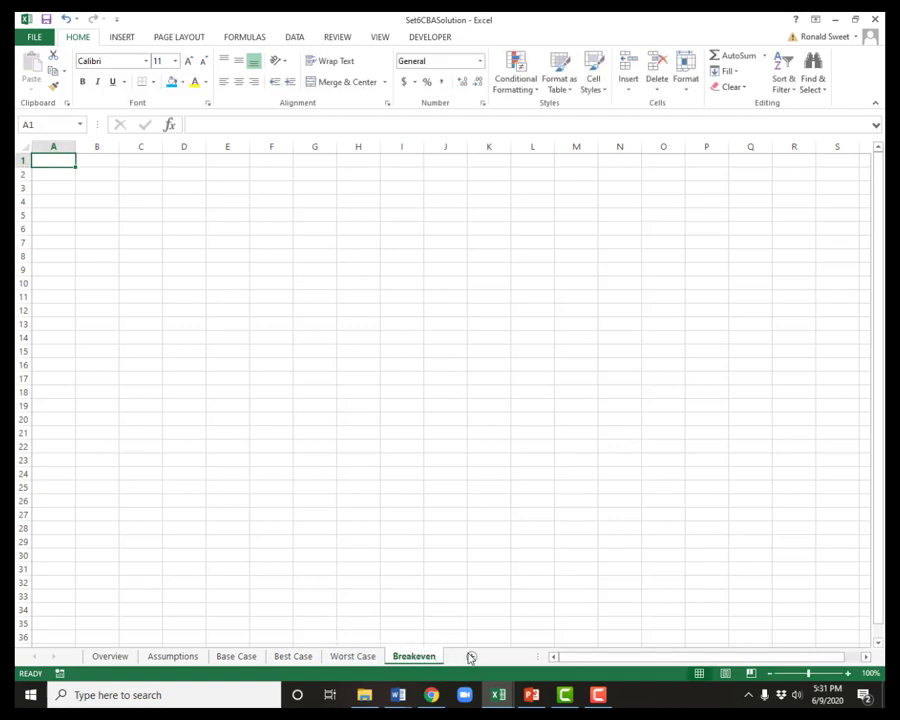
Add another worksheet after Breakeven and name it Summary Table
{"action": "left_click", "coordinate": [470, 657]}
{"action": "double_click", "coordinate": [466, 656]}
{"action": "type", "text": "Summa"}
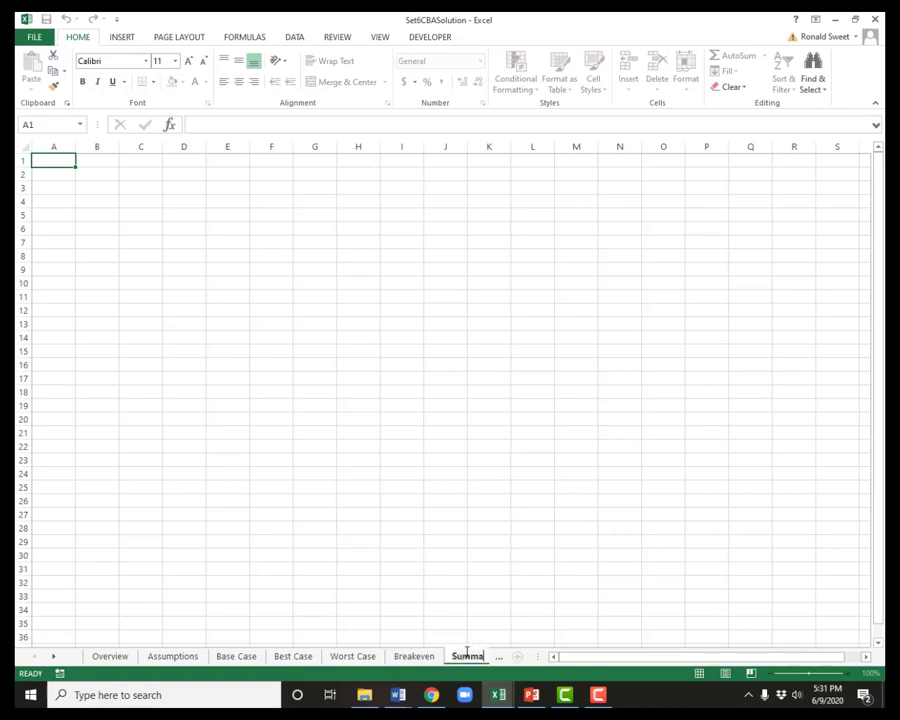
{"action": "type", "text": "ry Table"}
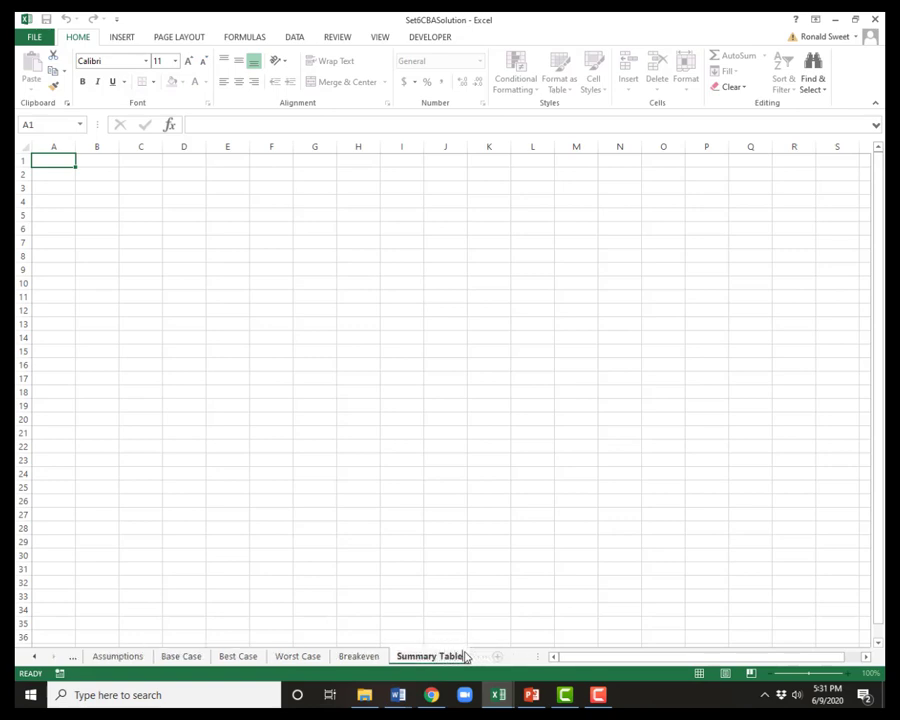
{"action": "key", "text": "Return"}
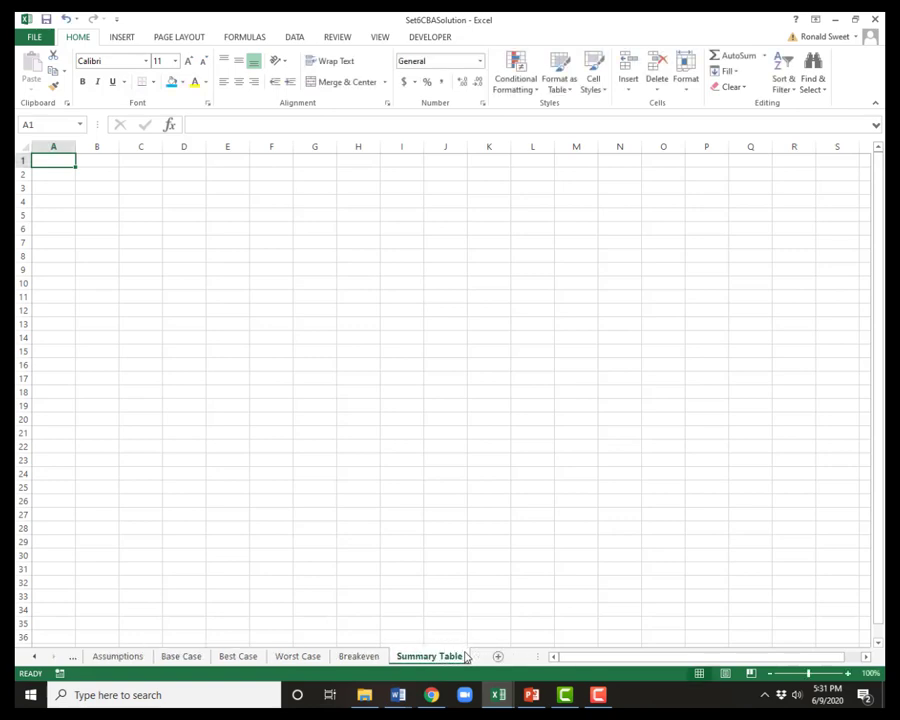
Copy the entire Base Case worksheet and paste it into the Best Case sheet starting at A1
{"action": "left_click", "coordinate": [240, 657]}
{"action": "left_click", "coordinate": [183, 657]}
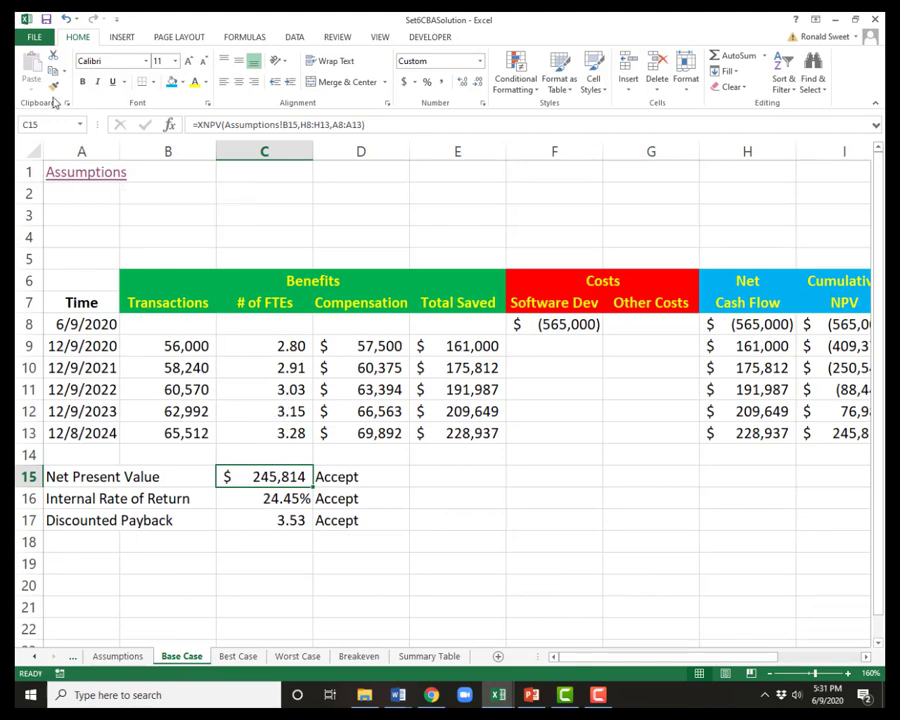
{"action": "left_click", "coordinate": [31, 151]}
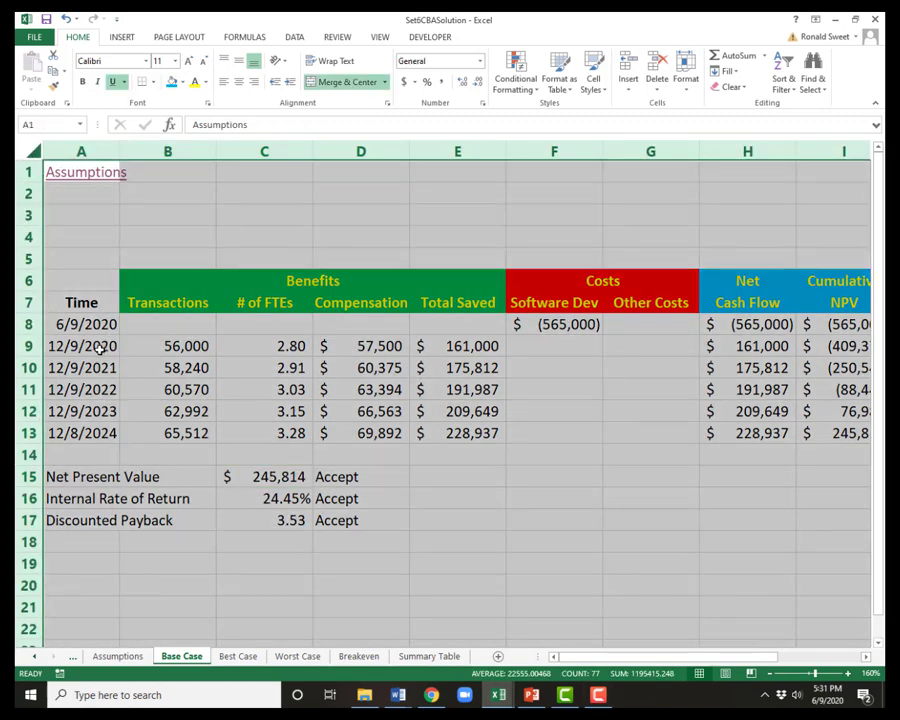
{"action": "key", "text": "ctrl+c"}
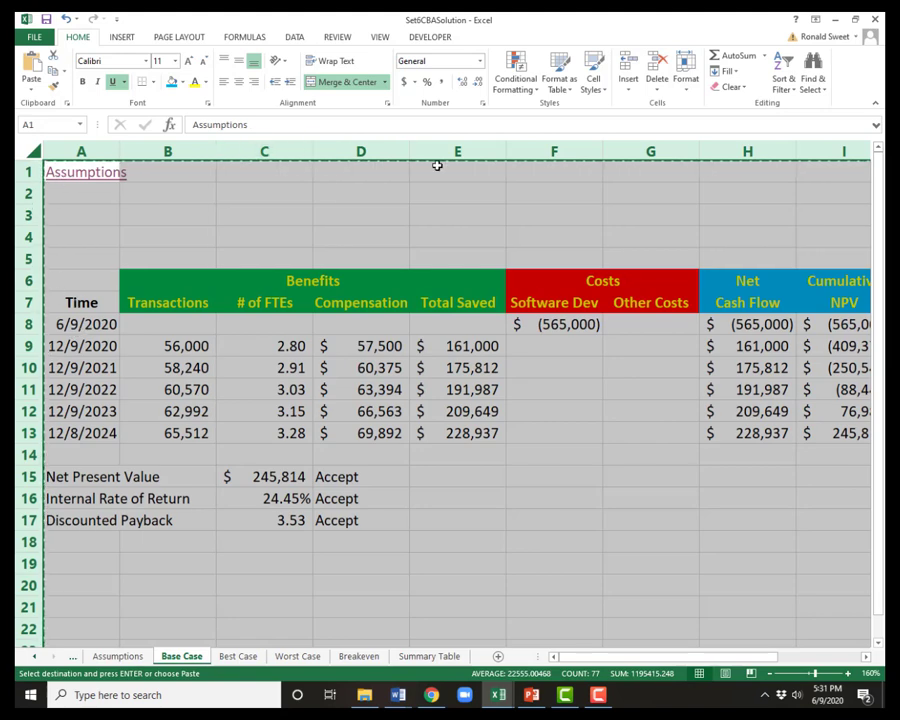
{"action": "left_click", "coordinate": [236, 657]}
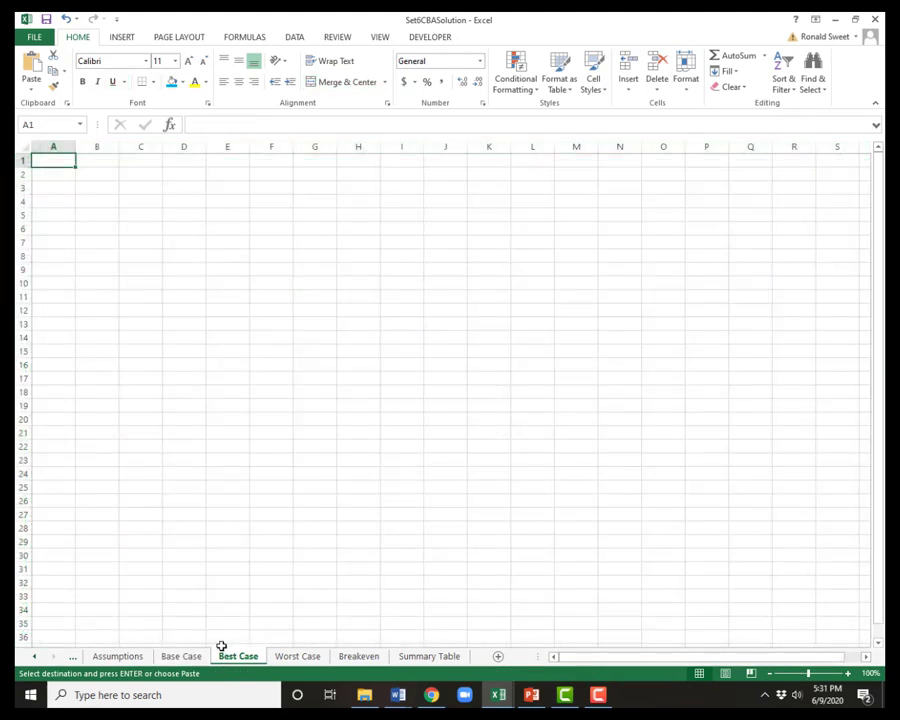
{"action": "key", "text": "Return"}
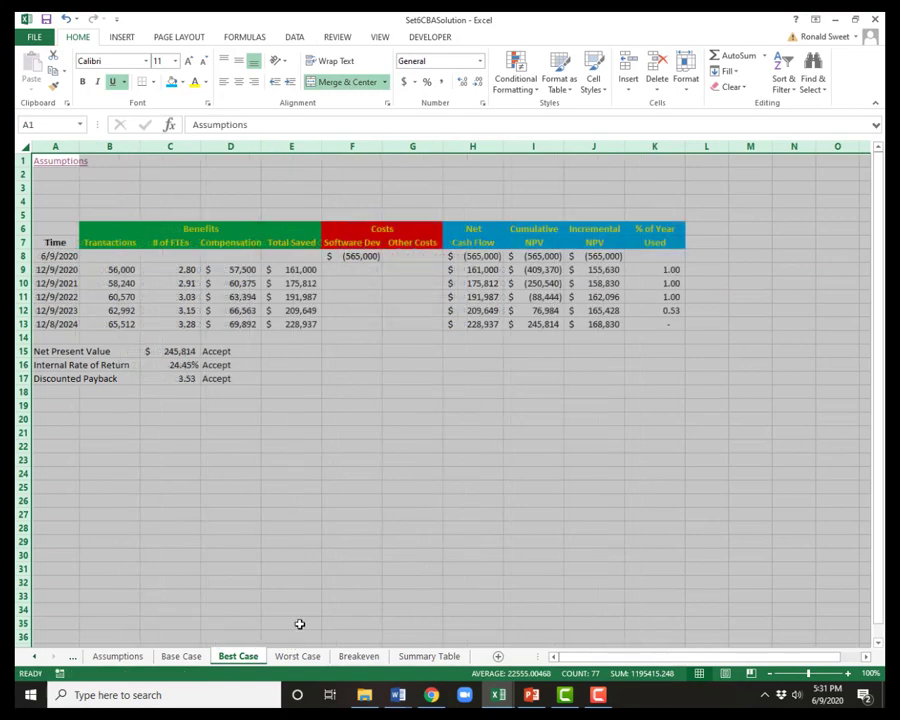
Compare the conversion-rate reference in Best Case cell B9 with the base and best case % of Transactions Converted on the Assumptions sheet
{"action": "scroll", "coordinate": [306, 604], "scroll_direction": "up", "scroll_amount": 2}
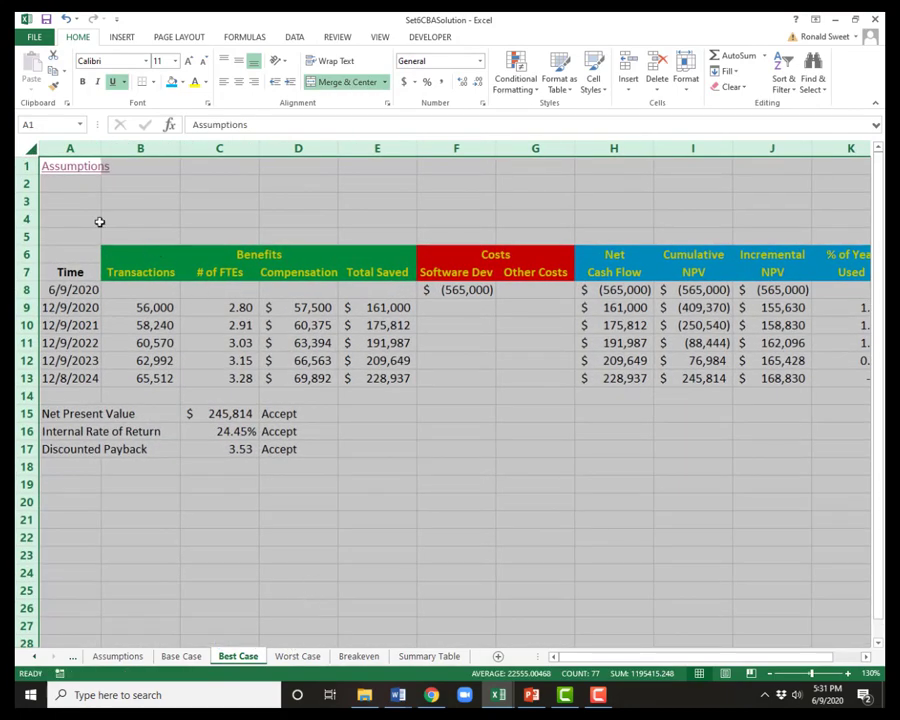
{"action": "left_click", "coordinate": [67, 170]}
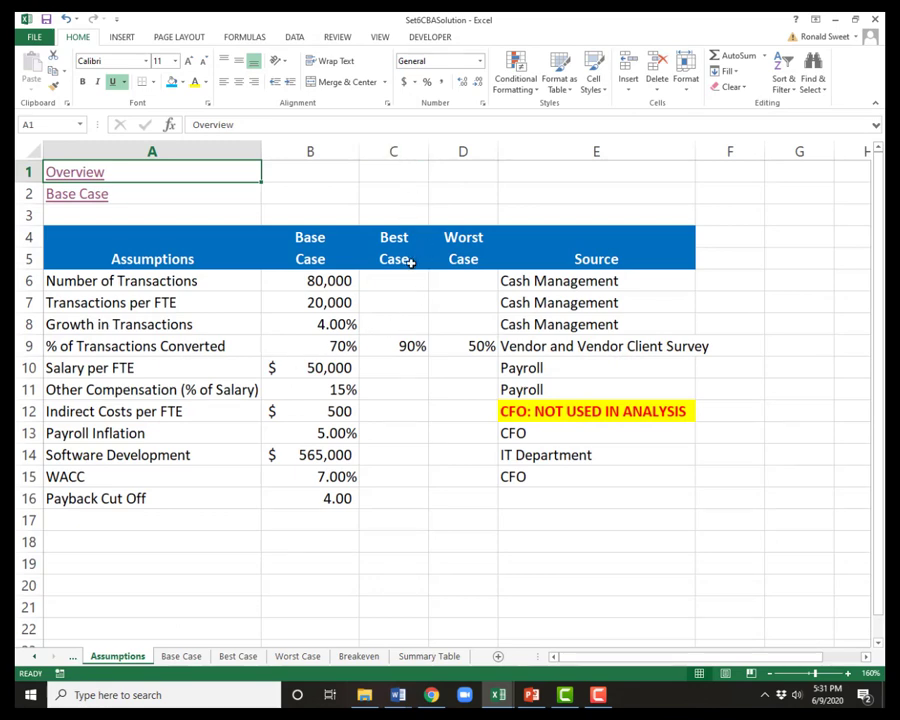
{"action": "left_click", "coordinate": [393, 346]}
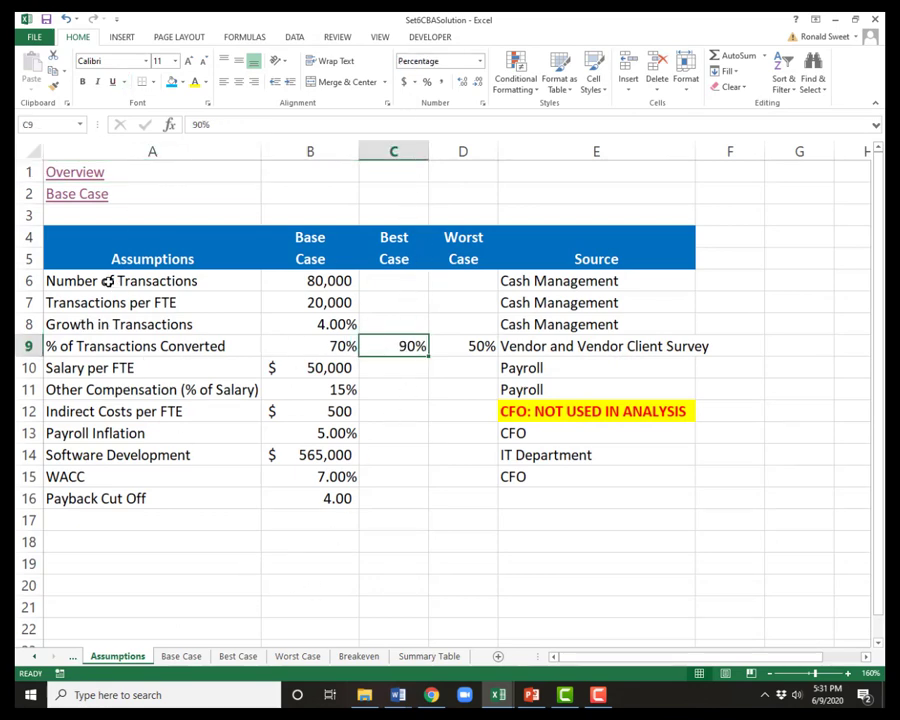
{"action": "left_click", "coordinate": [237, 656]}
{"action": "left_click", "coordinate": [134, 312]}
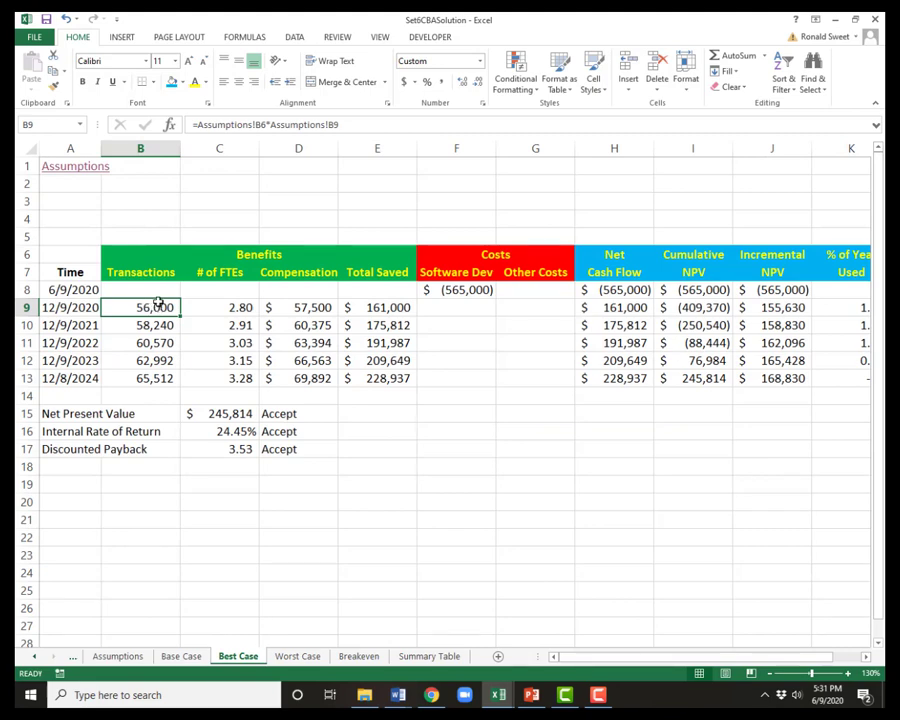
{"action": "double_click", "coordinate": [158, 302]}
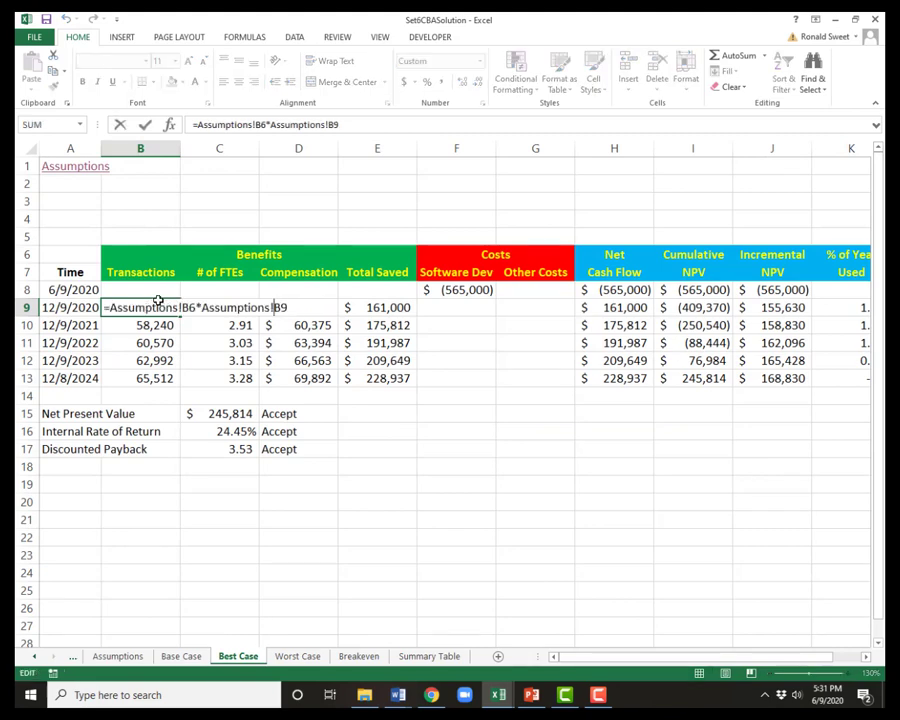
{"action": "key", "text": "shift+End"}
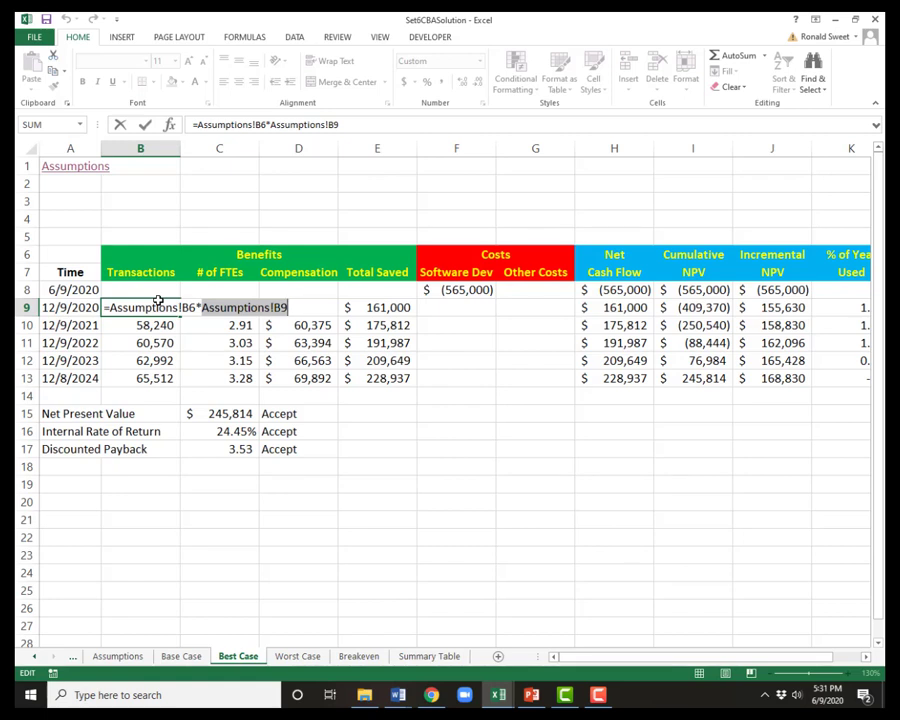
{"action": "key", "text": "Left"}
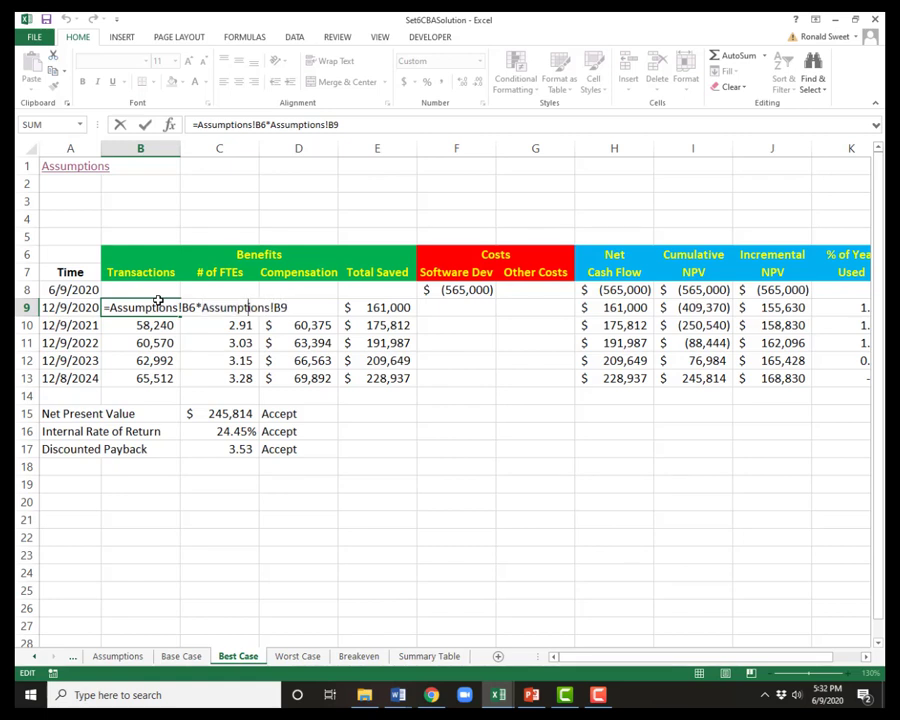
{"action": "key", "text": "shift+End"}
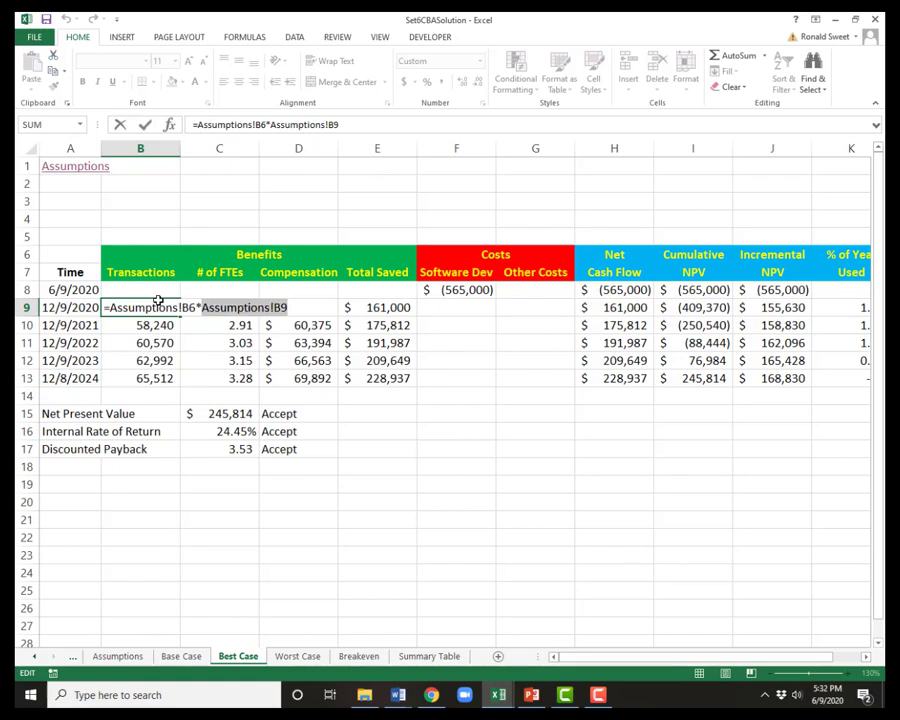
{"action": "left_click", "coordinate": [117, 656]}
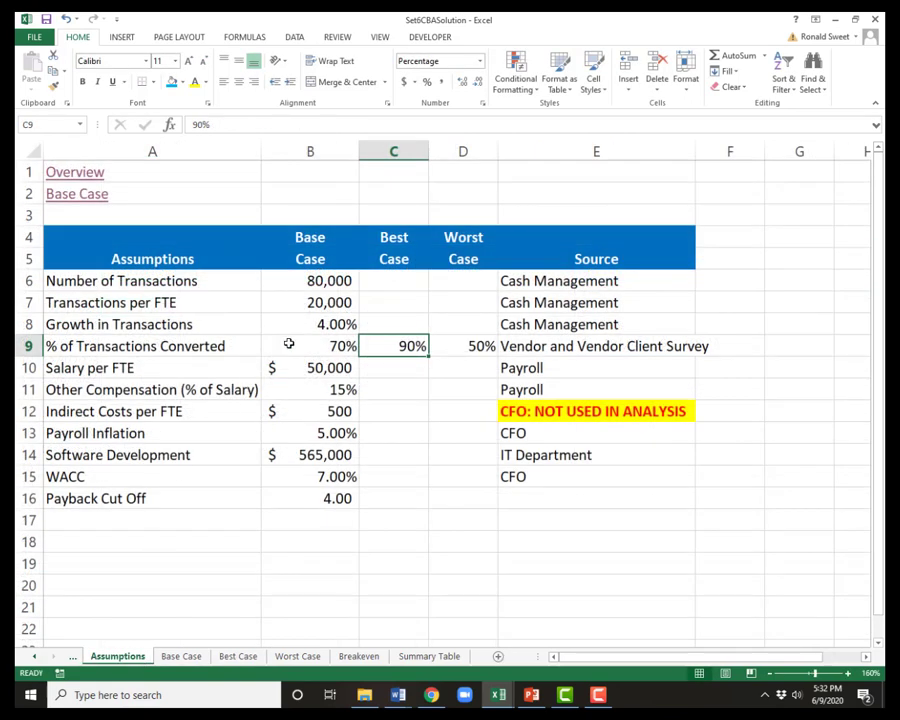
{"action": "left_click", "coordinate": [288, 344]}
{"action": "left_click", "coordinate": [400, 346]}
Change the Best Case transactions formula in B9 to =Assumptions!B6*Assumptions!C9
{"action": "left_click", "coordinate": [224, 660]}
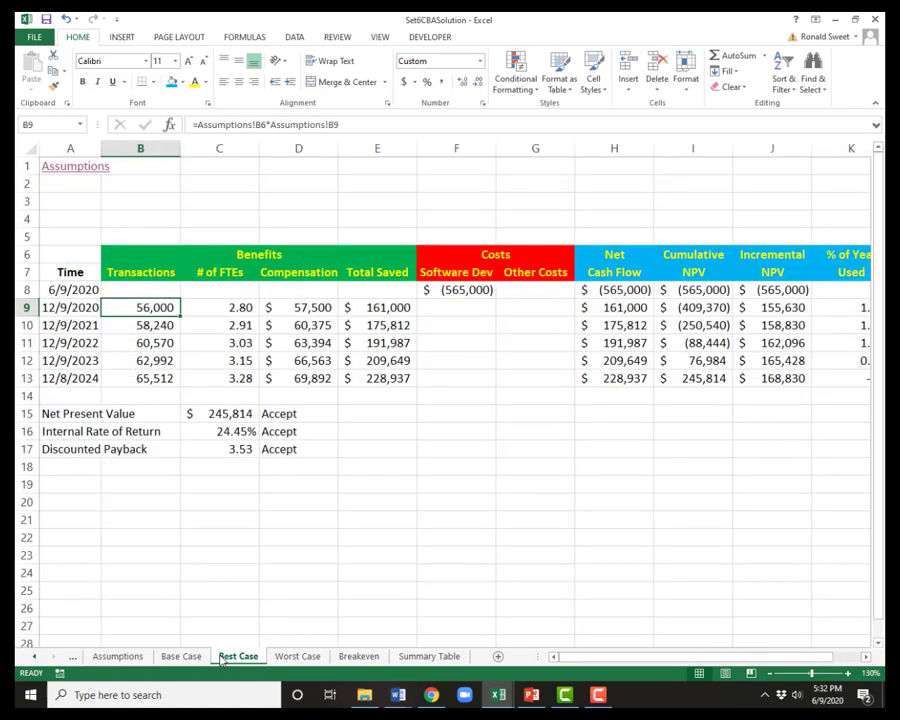
{"action": "key", "text": "F2"}
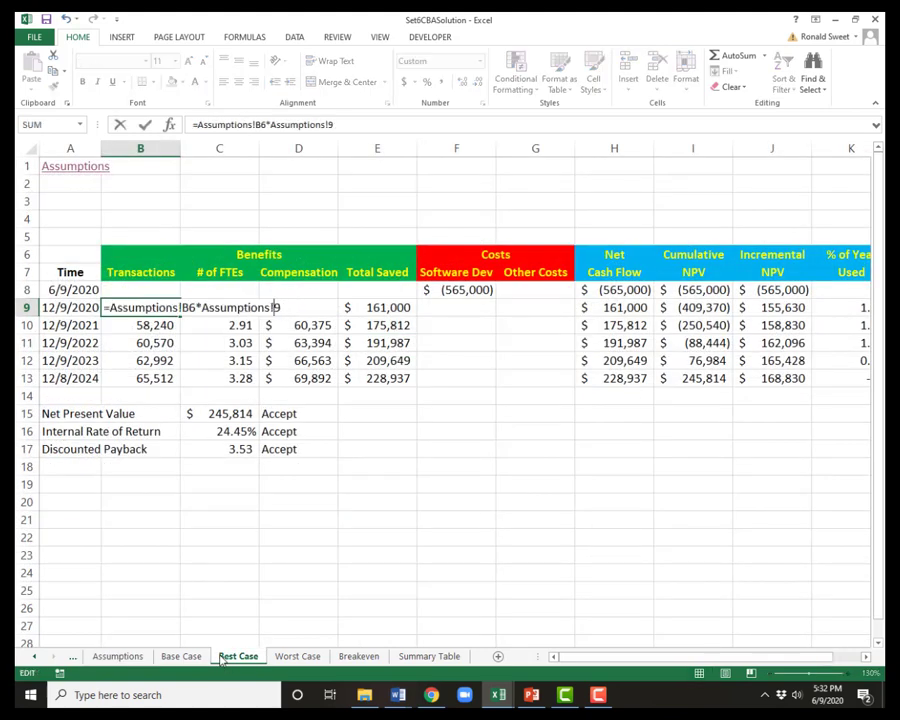
{"action": "type", "text": "C"}
{"action": "key", "text": "Return"}
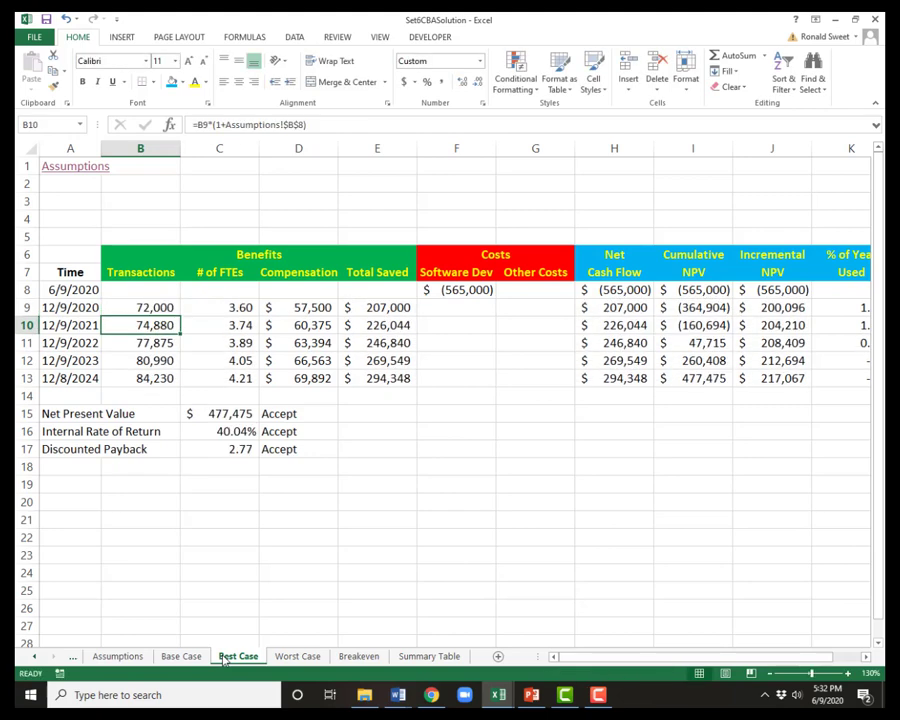
{"action": "key", "text": "Up"}
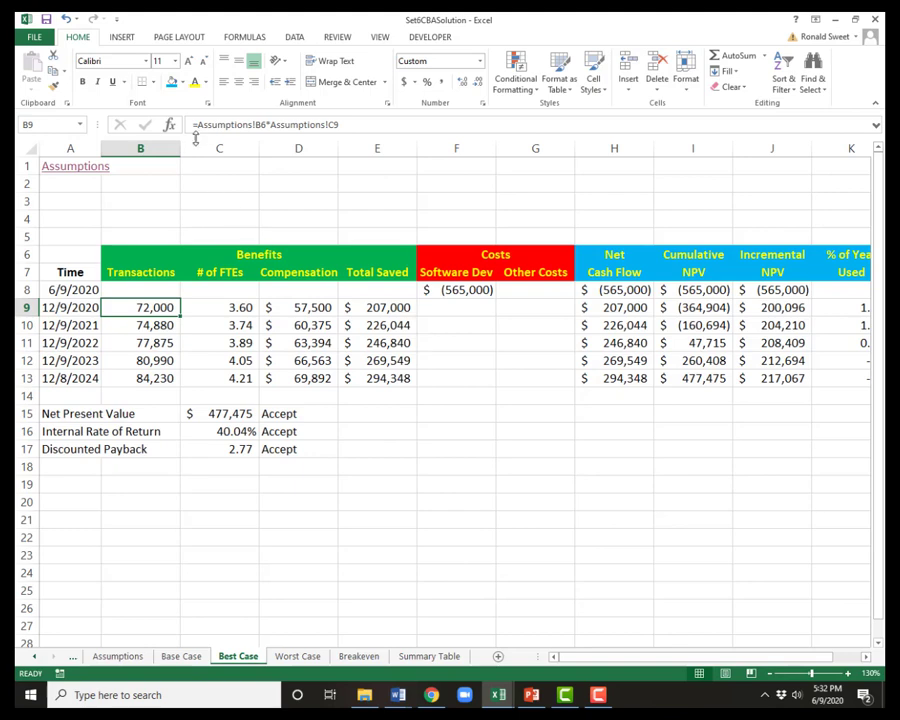
Review the Best Case sheet's FTE, compensation, total saved, net cash flow, Net Present Value and Internal Rate of Return cells
{"action": "left_click", "coordinate": [31, 149]}
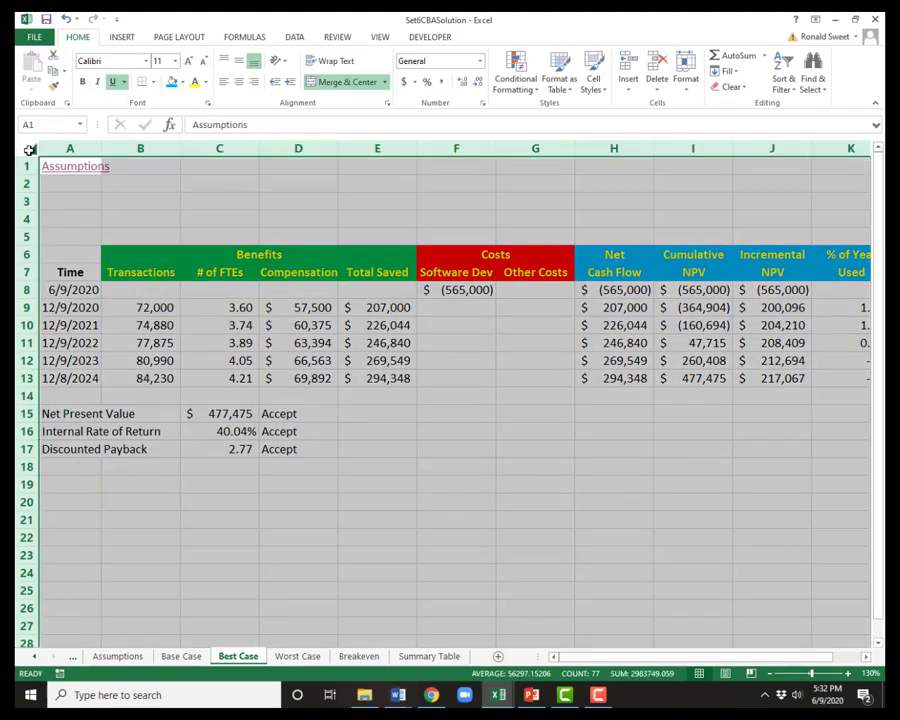
{"action": "left_click", "coordinate": [298, 449]}
{"action": "left_click", "coordinate": [321, 344]}
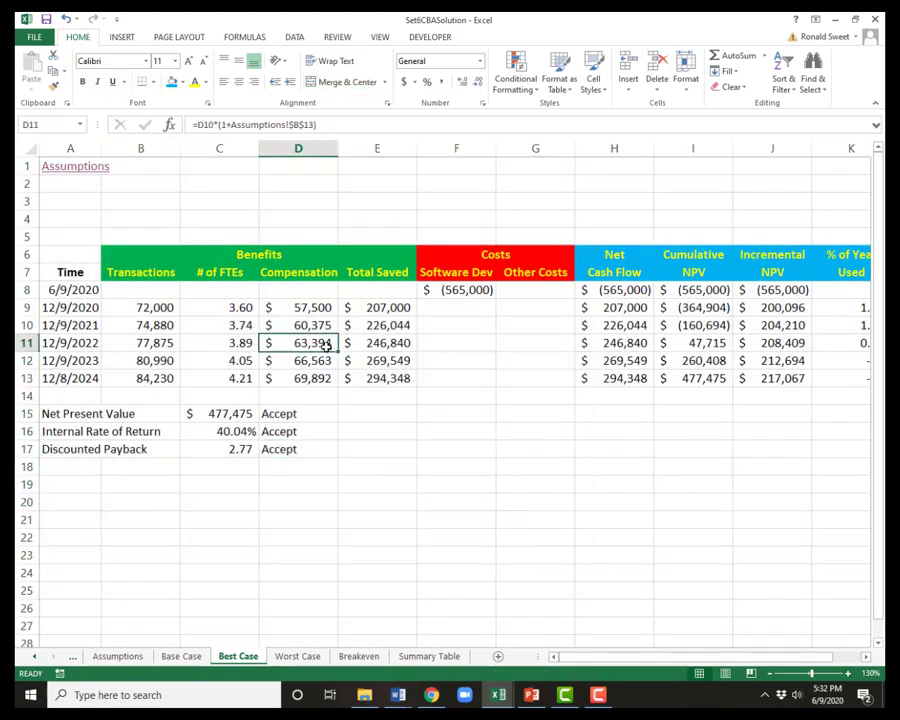
{"action": "left_click", "coordinate": [382, 325]}
{"action": "left_click", "coordinate": [376, 307]}
{"action": "left_click", "coordinate": [271, 360]}
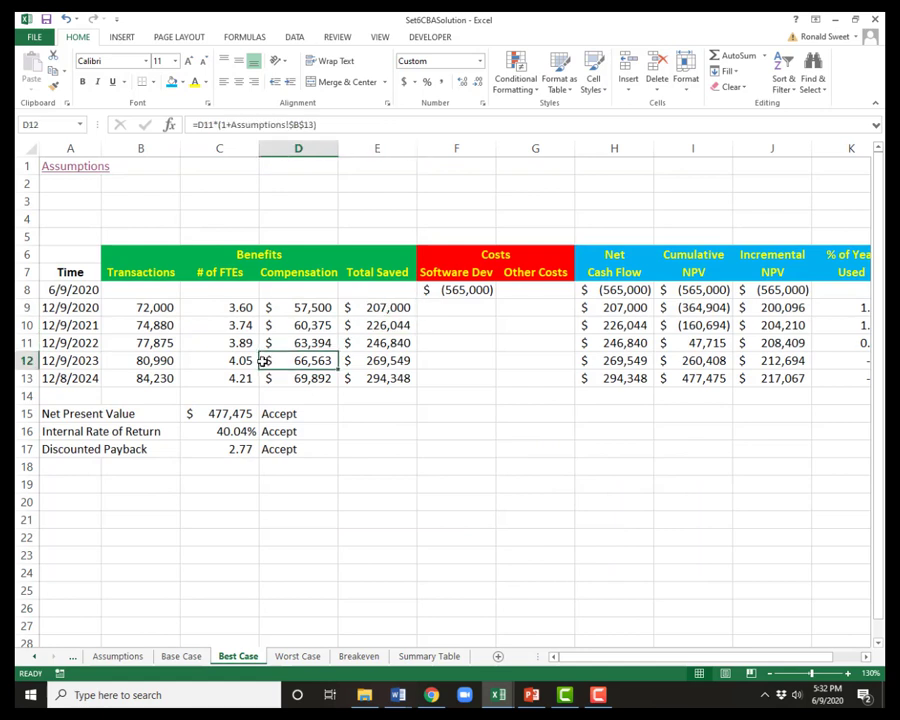
{"action": "left_click", "coordinate": [229, 360]}
{"action": "left_click", "coordinate": [228, 378]}
{"action": "left_click", "coordinate": [215, 414]}
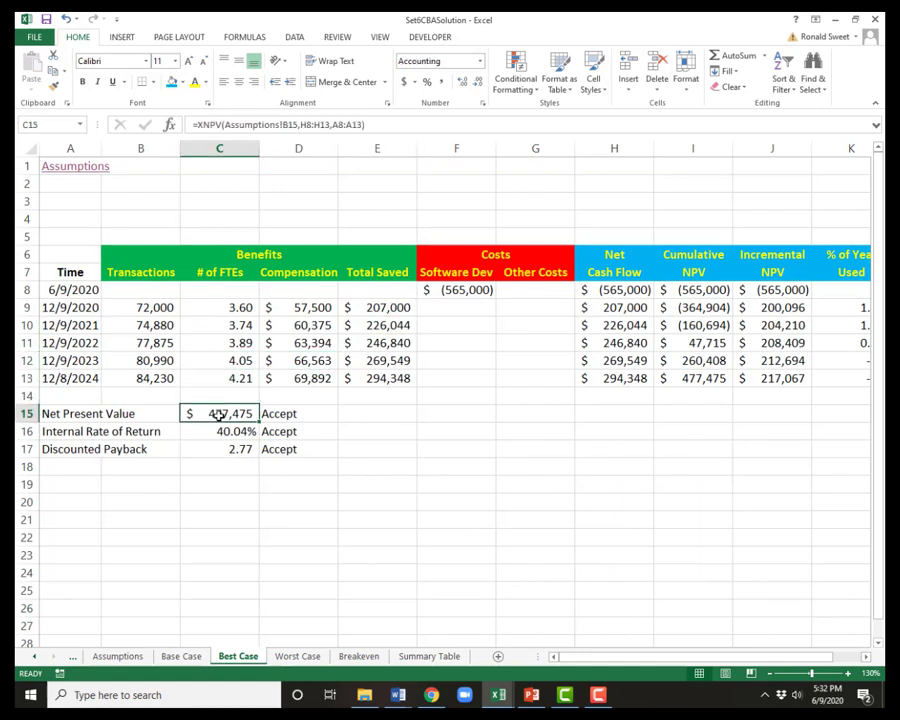
{"action": "left_click", "coordinate": [221, 430]}
{"action": "left_click", "coordinate": [215, 411]}
{"action": "left_click", "coordinate": [229, 343]}
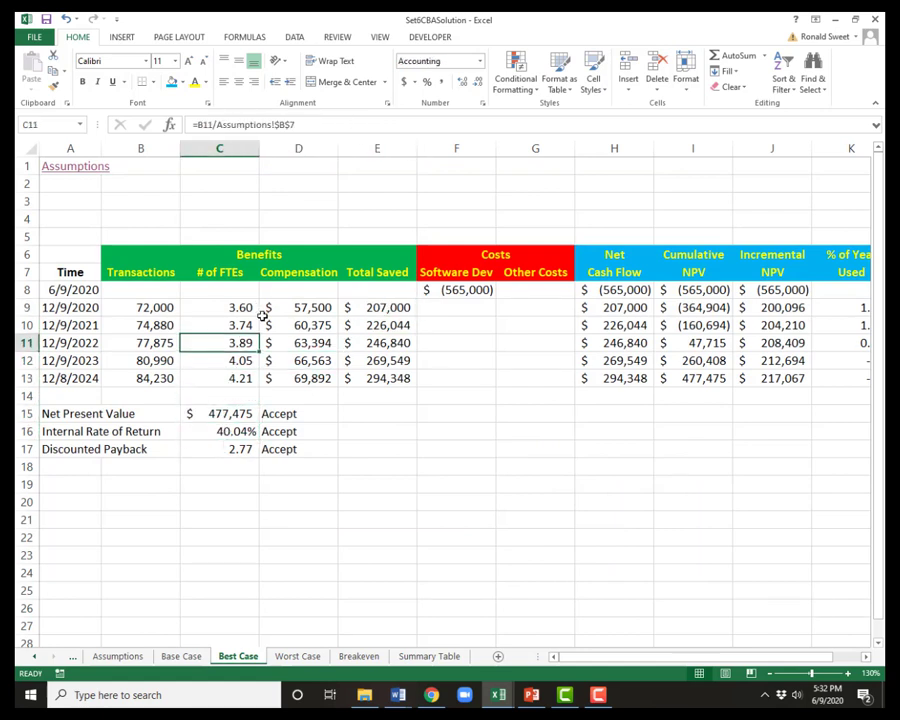
{"action": "left_click", "coordinate": [290, 325]}
{"action": "left_click", "coordinate": [620, 342]}
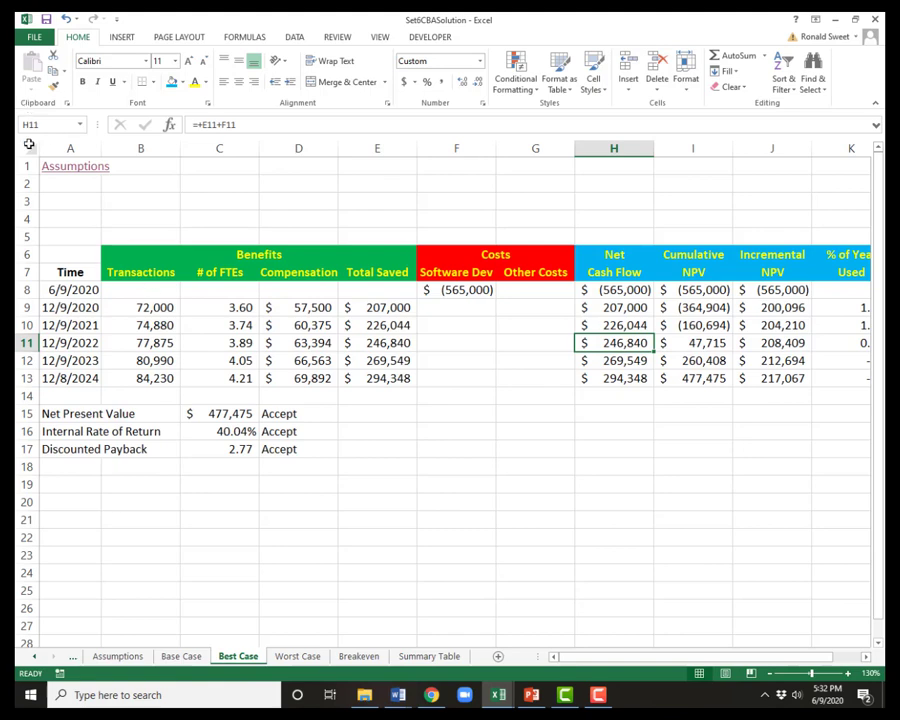
Copy the entire Best Case worksheet and paste it into the Worst Case sheet starting at A1
{"action": "left_click", "coordinate": [165, 345]}
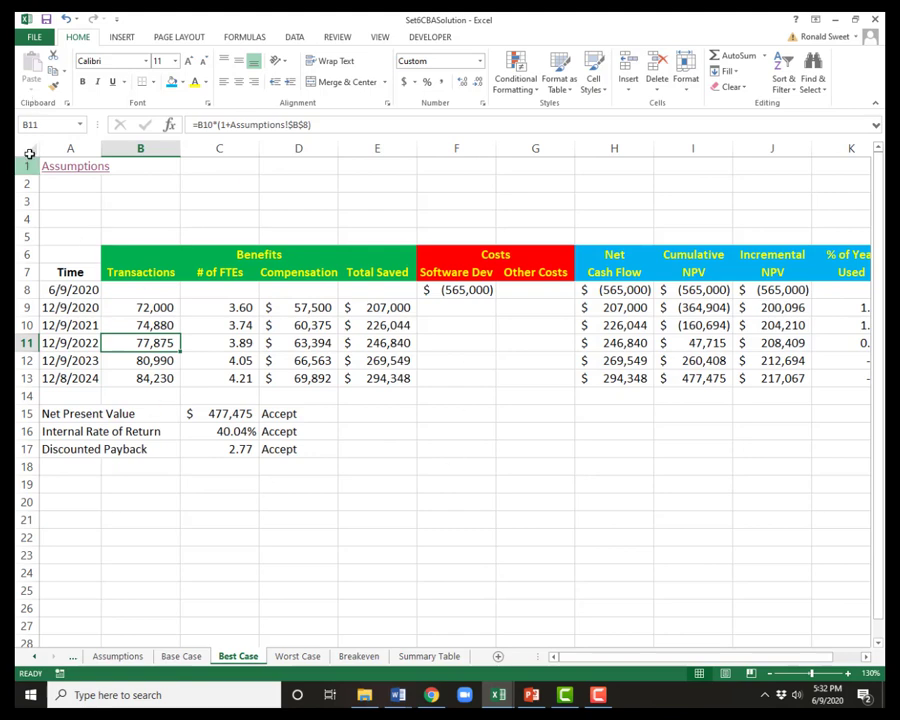
{"action": "left_click", "coordinate": [30, 148]}
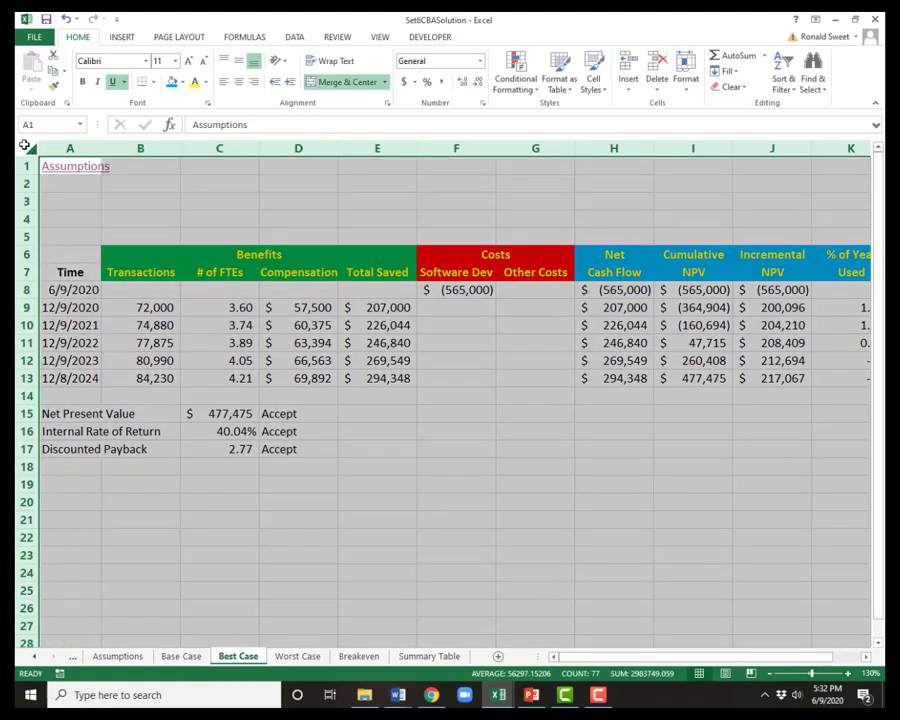
{"action": "key", "text": "ctrl+c"}
{"action": "left_click", "coordinate": [297, 656]}
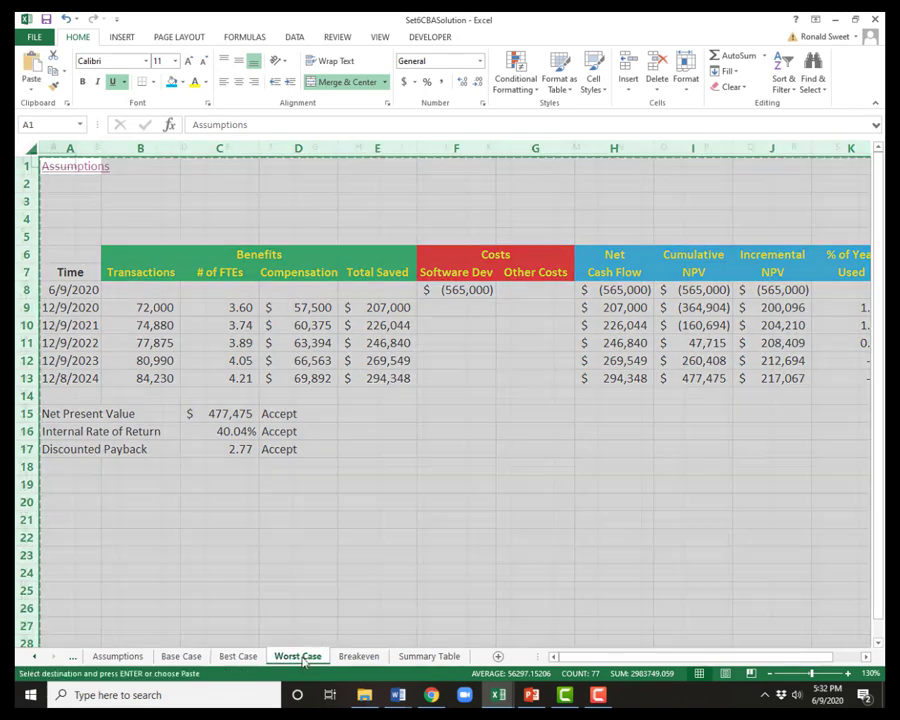
{"action": "key", "text": "ctrl+v"}
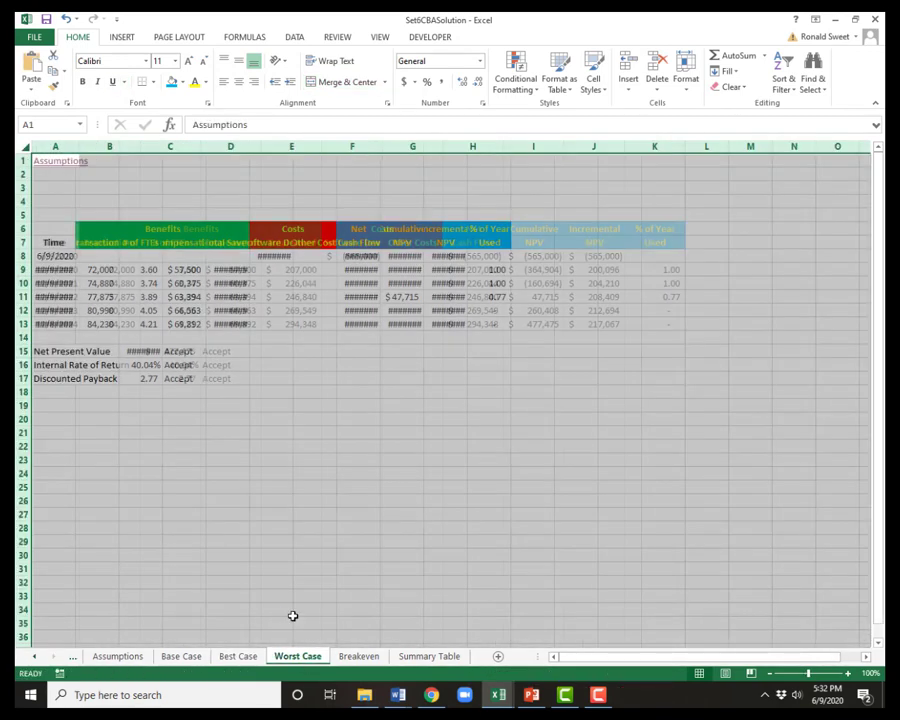
{"action": "left_click", "coordinate": [58, 164]}
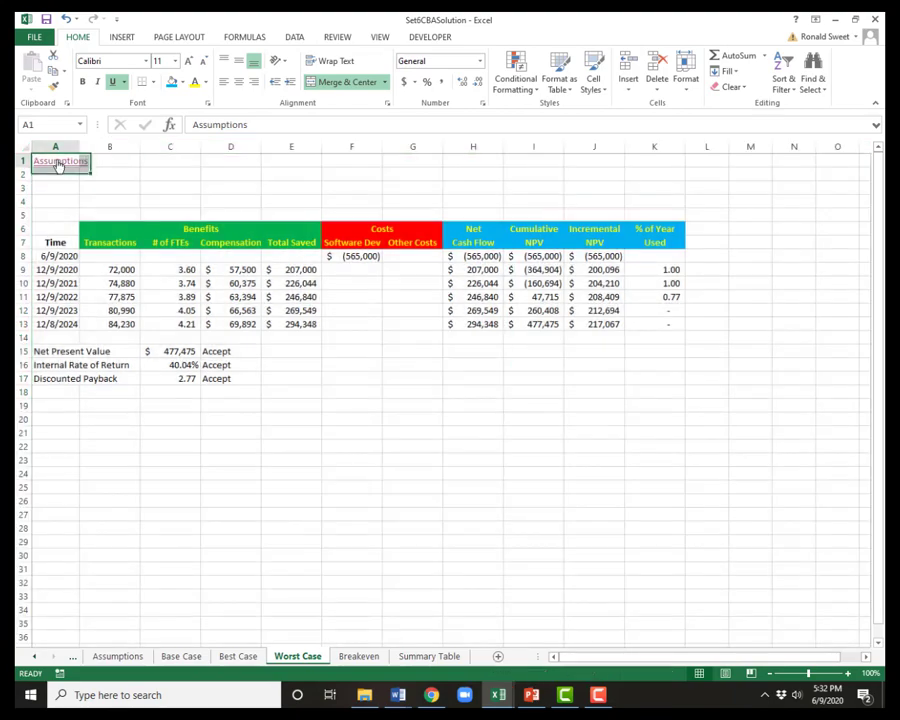
Point the Worst Case transactions formula in B9 to the worst case % of Transactions Converted, making it =Assumptions!B6*Assumptions!D9
{"action": "key", "text": "ctrl+Page_Up"}
{"action": "key", "text": "ctrl+Page_Up"}
{"action": "key", "text": "ctrl+Page_Up"}
{"action": "left_click", "coordinate": [458, 346]}
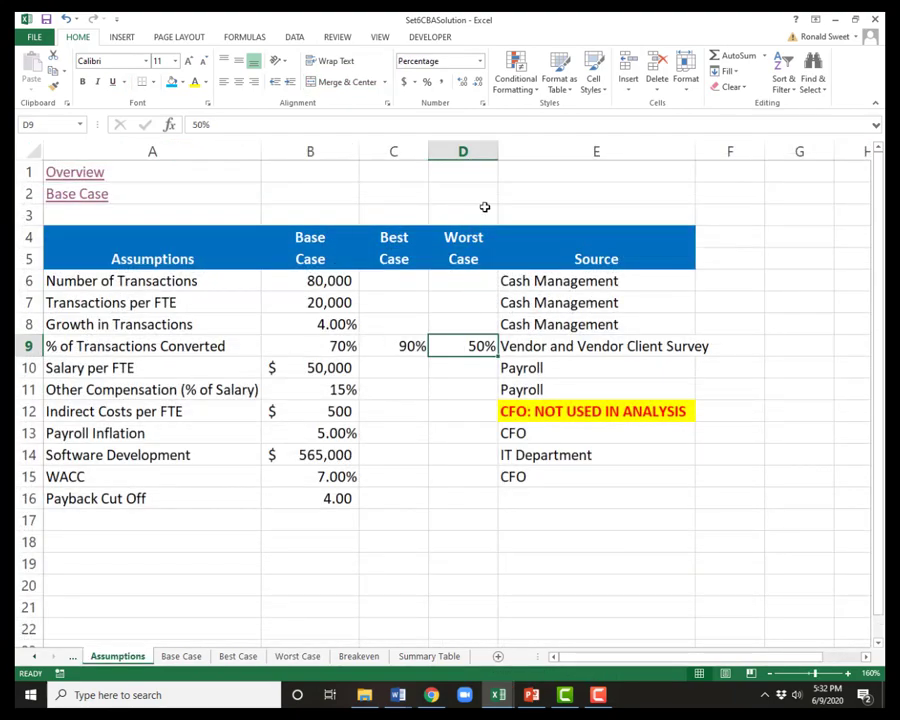
{"action": "left_click", "coordinate": [298, 656]}
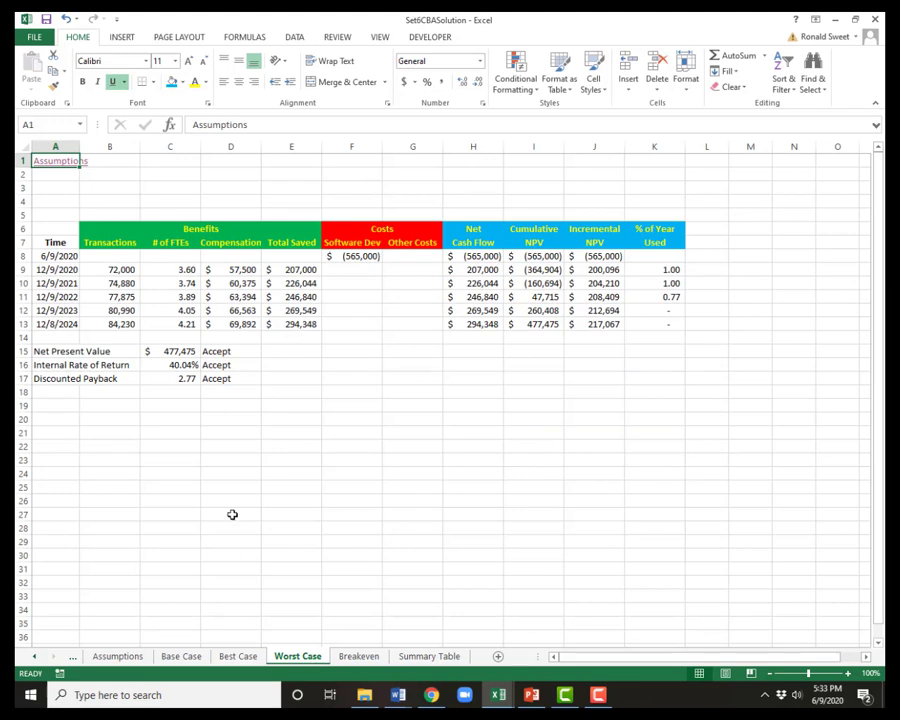
{"action": "key", "text": "Down"}
{"action": "key", "text": "Down"}
{"action": "key", "text": "Down"}
{"action": "key", "text": "Down"}
{"action": "key", "text": "Down"}
{"action": "key", "text": "Down"}
{"action": "key", "text": "Down"}
{"action": "key", "text": "Down"}
{"action": "key", "text": "Right"}
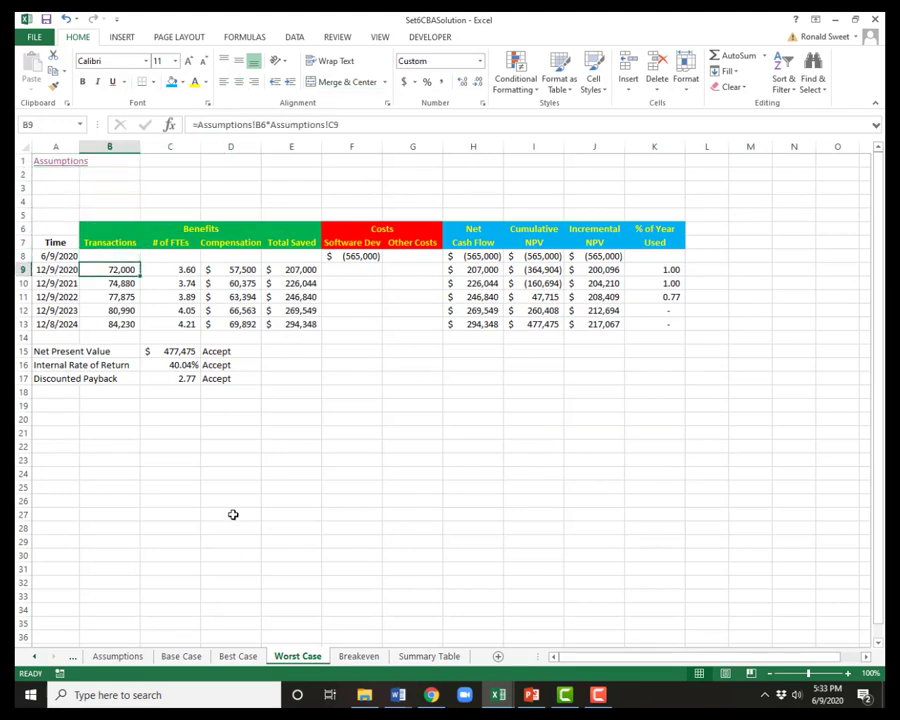
{"action": "scroll", "coordinate": [332, 411], "scroll_direction": "up", "scroll_amount": 3, "text": "ctrl"}
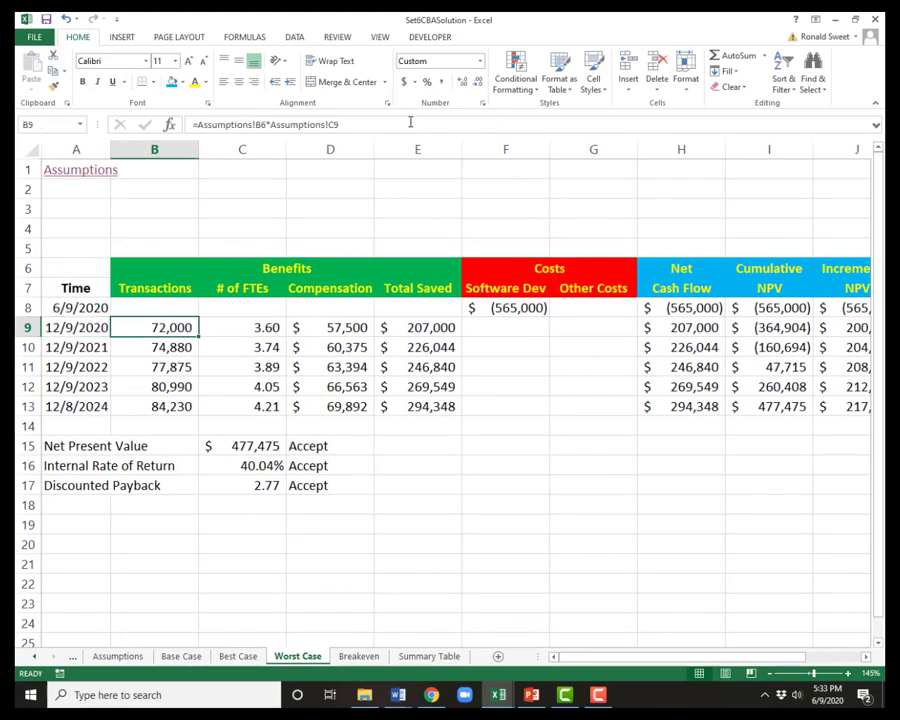
{"action": "key", "text": "F2"}
{"action": "left_click", "coordinate": [335, 126]}
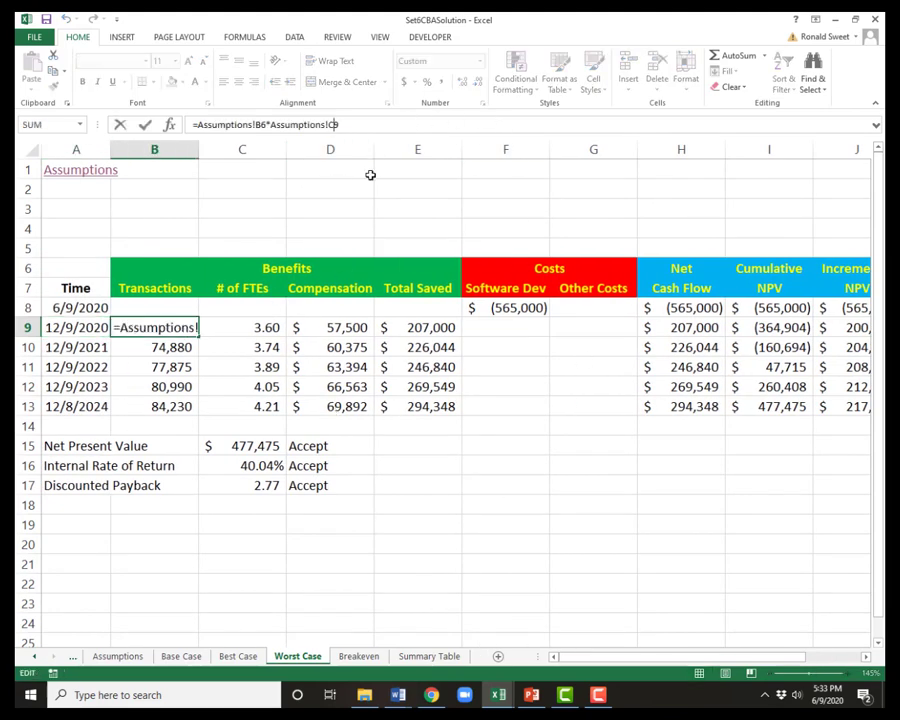
{"action": "key", "text": "BackSpace"}
{"action": "type", "text": "D"}
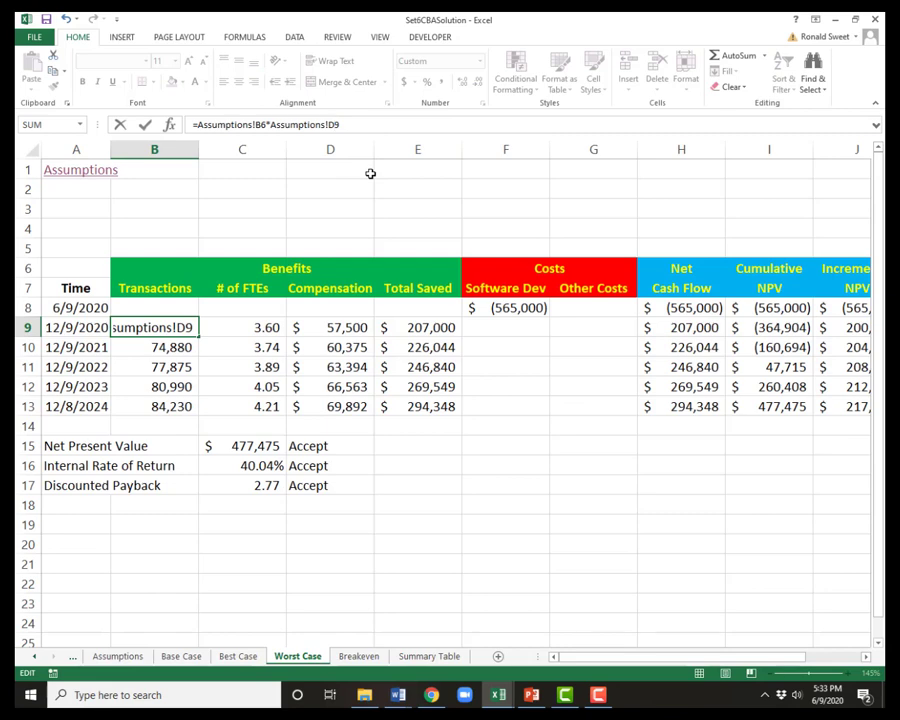
{"action": "key", "text": "Return"}
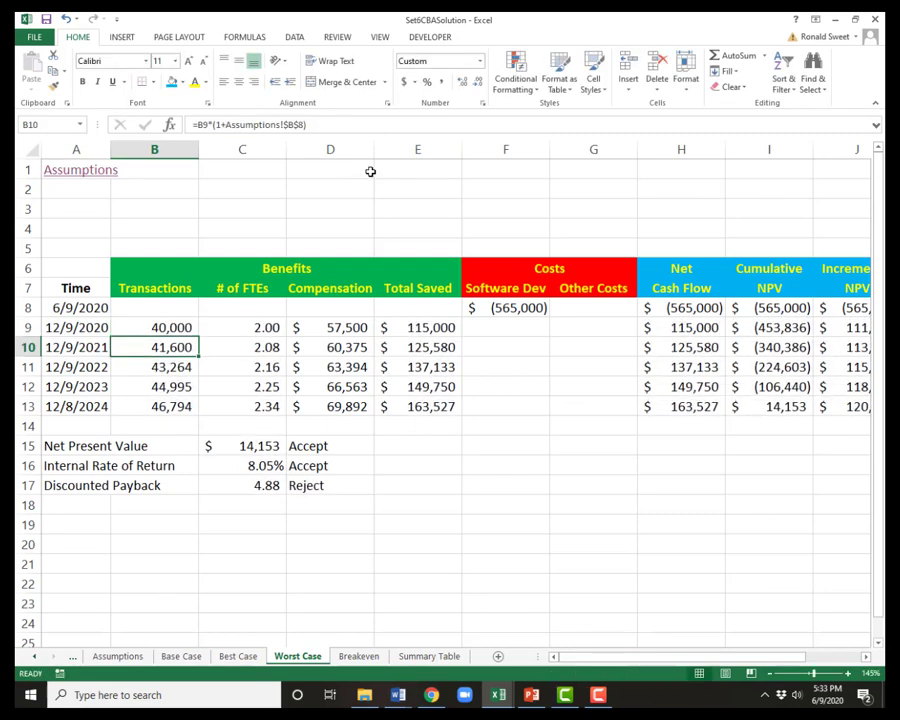
Review the Worst Case sheet's transactions, Net Present Value, Internal Rate of Return and Discounted Payback cells
{"action": "key", "text": "Up"}
{"action": "key", "text": "Left"}
{"action": "key", "text": "Right"}
{"action": "key", "text": "Down"}
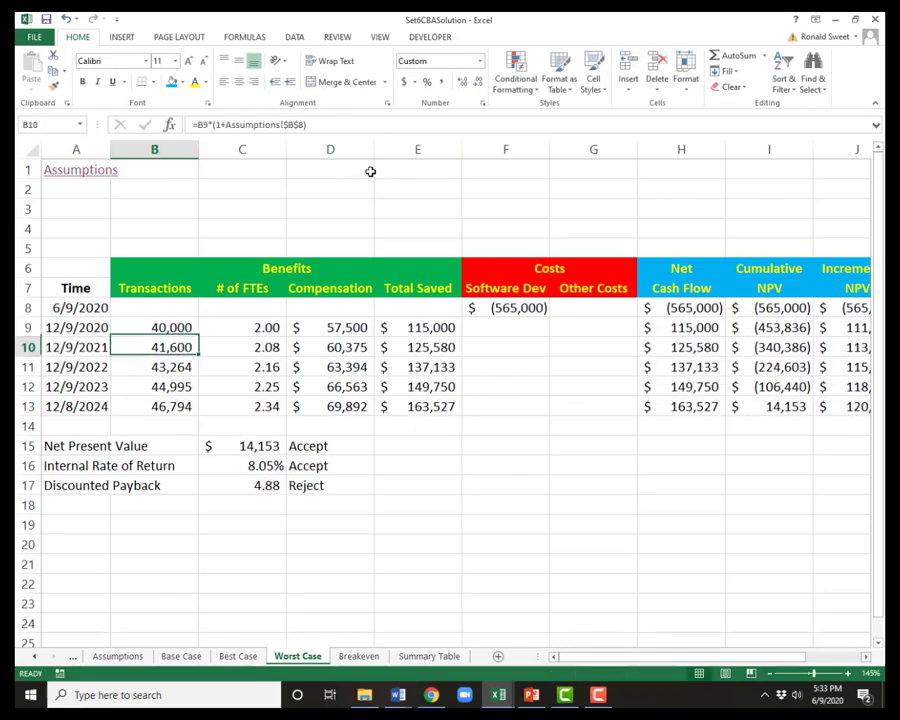
{"action": "key", "text": "Down"}
{"action": "key", "text": "Down"}
{"action": "key", "text": "Down"}
{"action": "key", "text": "Down"}
{"action": "key", "text": "Down"}
{"action": "key", "text": "Right"}
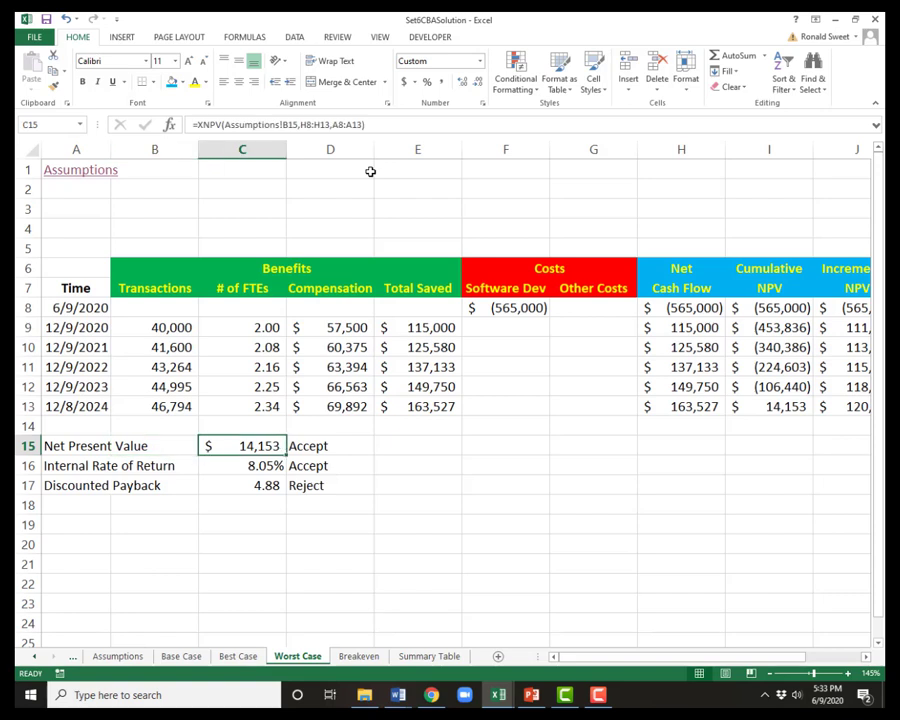
{"action": "key", "text": "Down"}
{"action": "key", "text": "Down"}
{"action": "key", "text": "Right"}
{"action": "key", "text": "Left"}
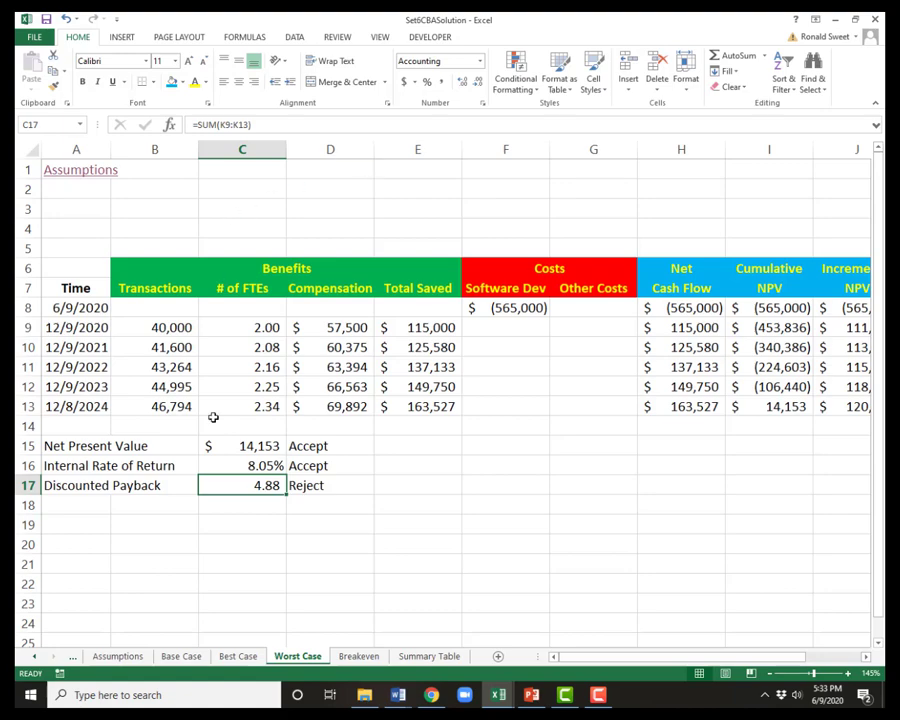
Compare the Worst Case Discounted Payback with the Payback Cut Off on the Assumptions sheet
{"action": "left_click", "coordinate": [117, 656]}
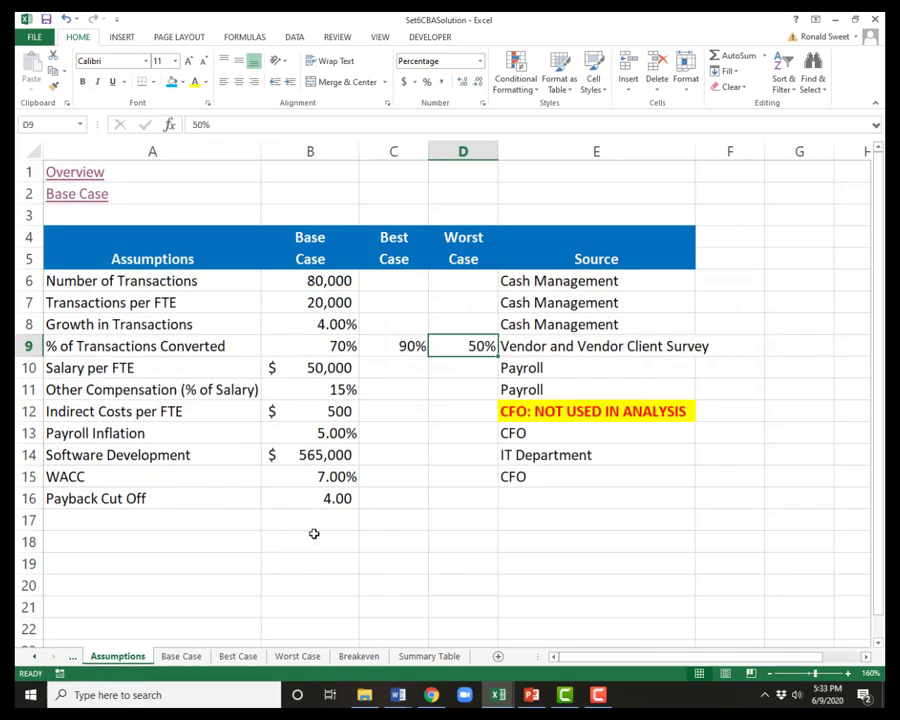
{"action": "left_click", "coordinate": [298, 656]}
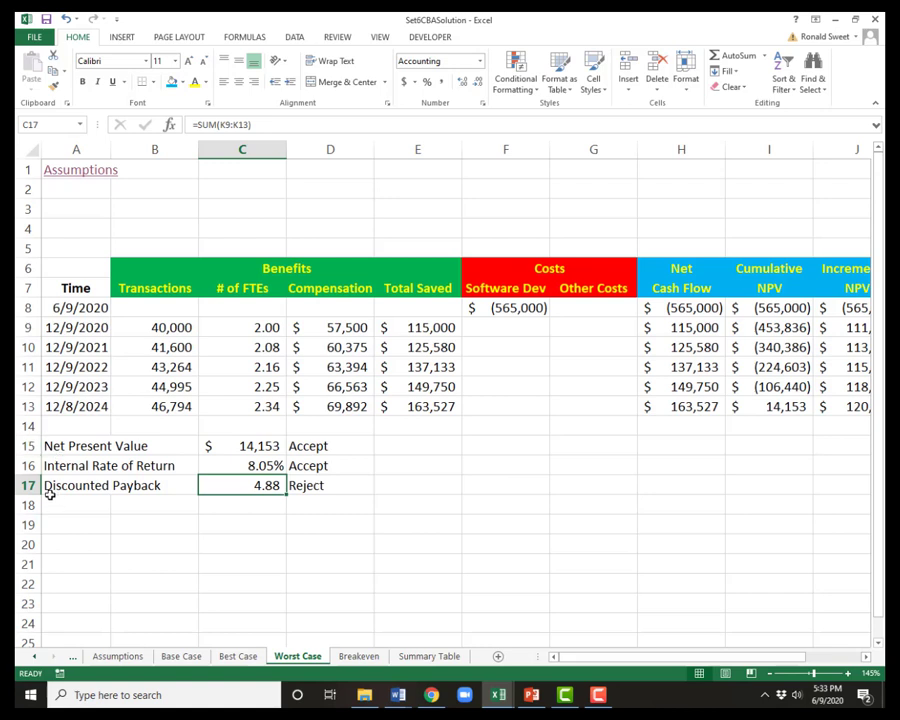
{"action": "left_click_drag", "start_coordinate": [48, 486], "coordinate": [249, 484]}
{"action": "left_click", "coordinate": [242, 485]}
{"action": "left_click", "coordinate": [86, 480]}
Copy the entire Worst Case worksheet and paste it into the Breakeven sheet starting at A1
{"action": "left_click", "coordinate": [60, 183]}
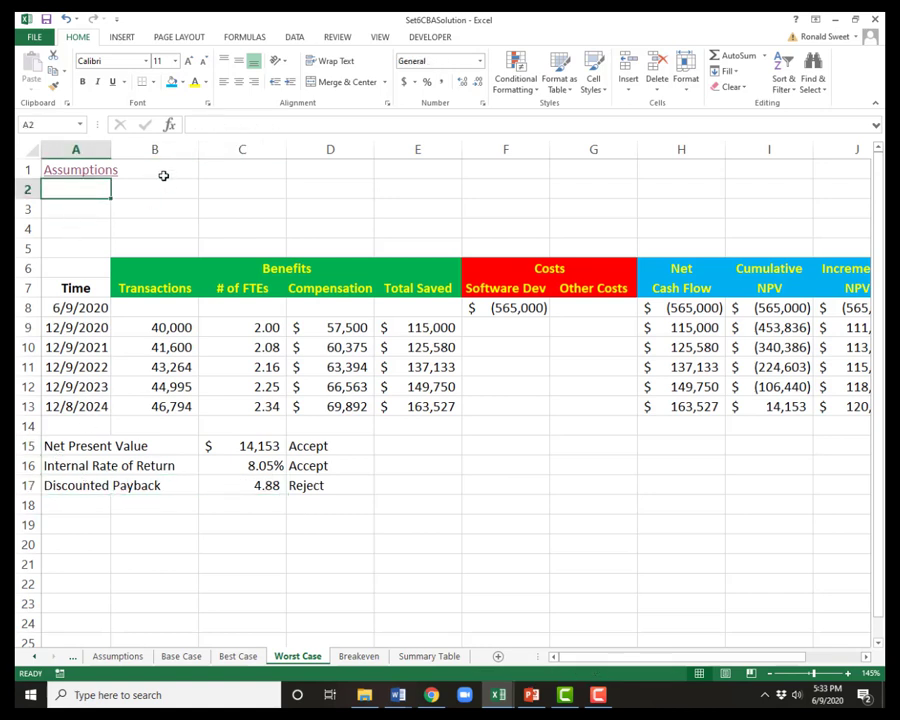
{"action": "left_click", "coordinate": [163, 175]}
{"action": "key", "text": "Left"}
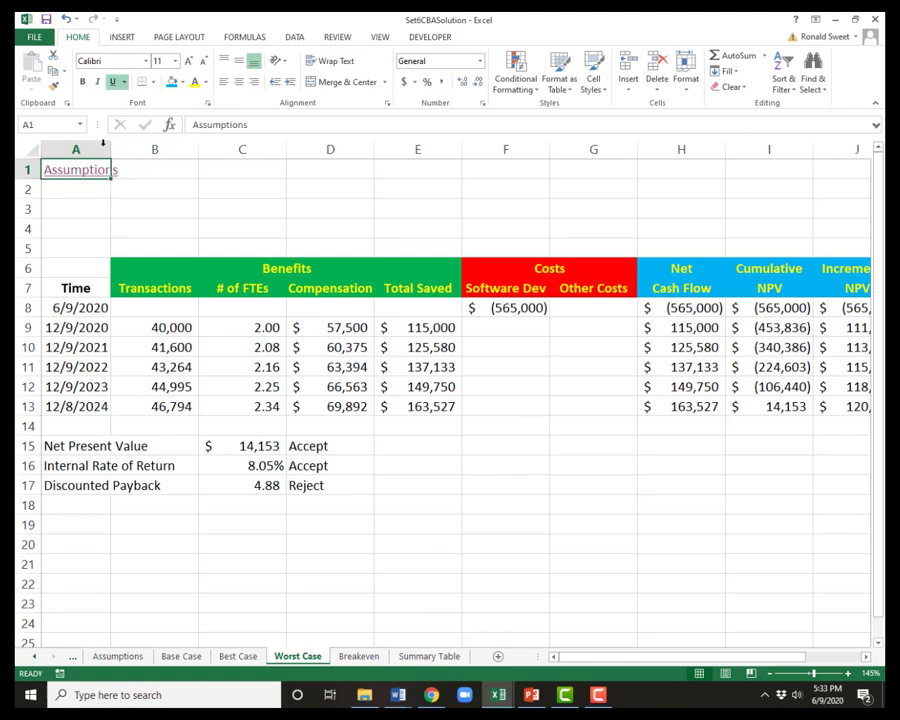
{"action": "left_click", "coordinate": [30, 147]}
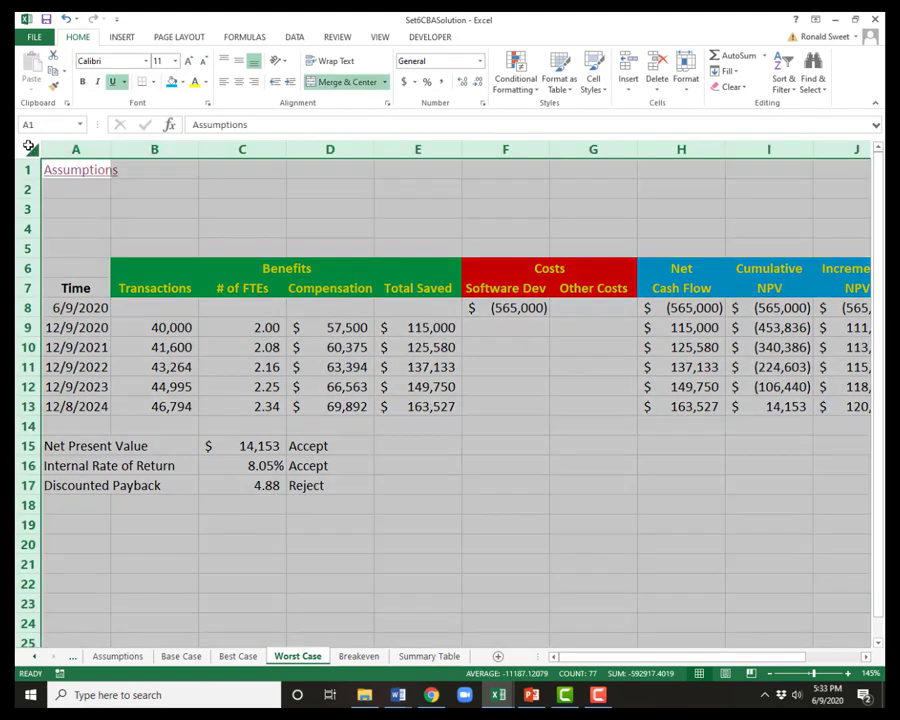
{"action": "key", "text": "ctrl+c"}
{"action": "left_click", "coordinate": [349, 650]}
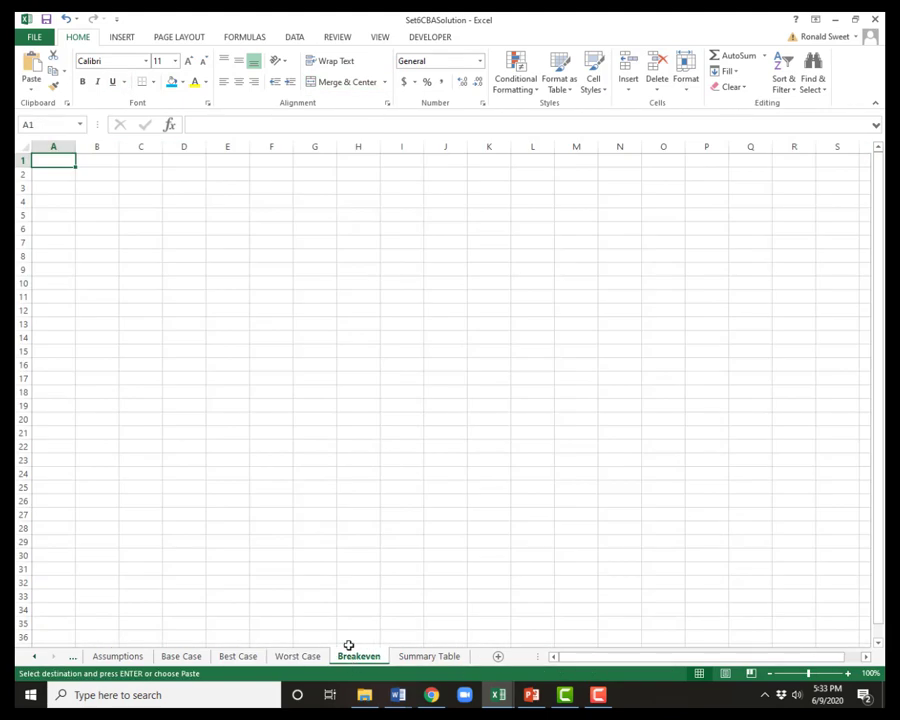
{"action": "key", "text": "Return"}
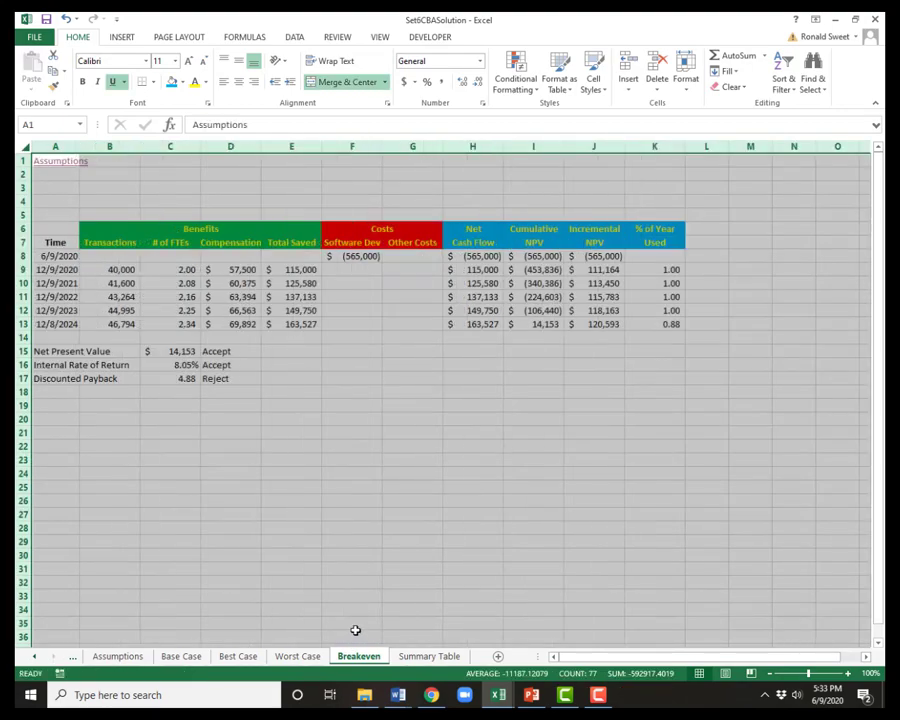
Examine the Assumptions!D9 reference in the Breakeven sheet's transactions formula in B9, leaving the formula as it is
{"action": "scroll", "coordinate": [352, 629], "scroll_direction": "up", "scroll_amount": 3}
{"action": "scroll", "coordinate": [352, 629], "scroll_direction": "up", "scroll_amount": 1}
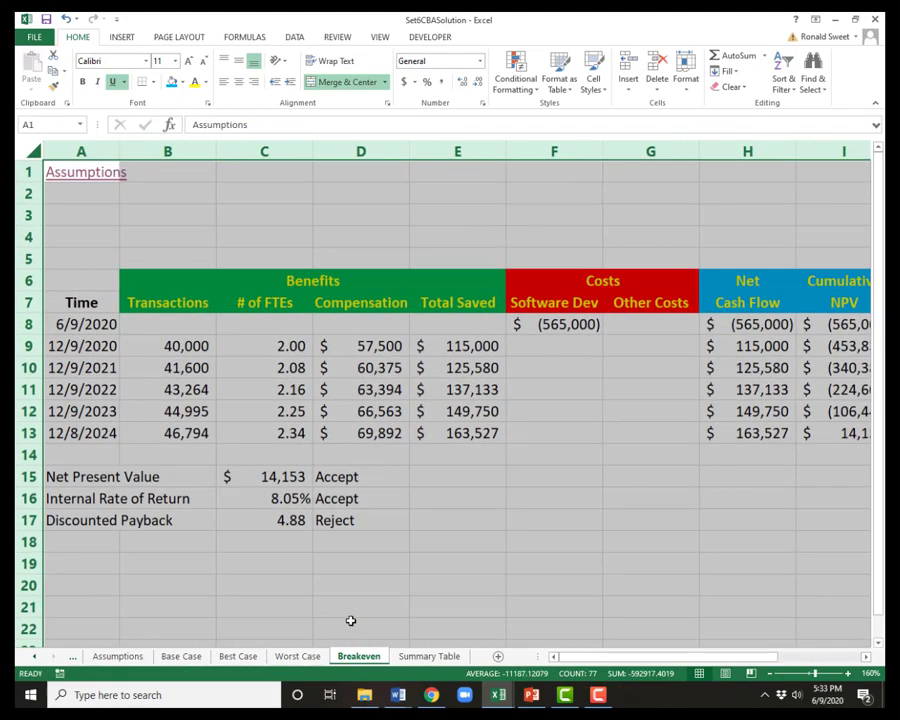
{"action": "key", "text": "Down"}
{"action": "key", "text": "Right"}
{"action": "key", "text": "Down"}
{"action": "key", "text": "Down"}
{"action": "key", "text": "Down"}
{"action": "key", "text": "Down"}
{"action": "key", "text": "Down"}
{"action": "key", "text": "Down"}
{"action": "key", "text": "Down"}
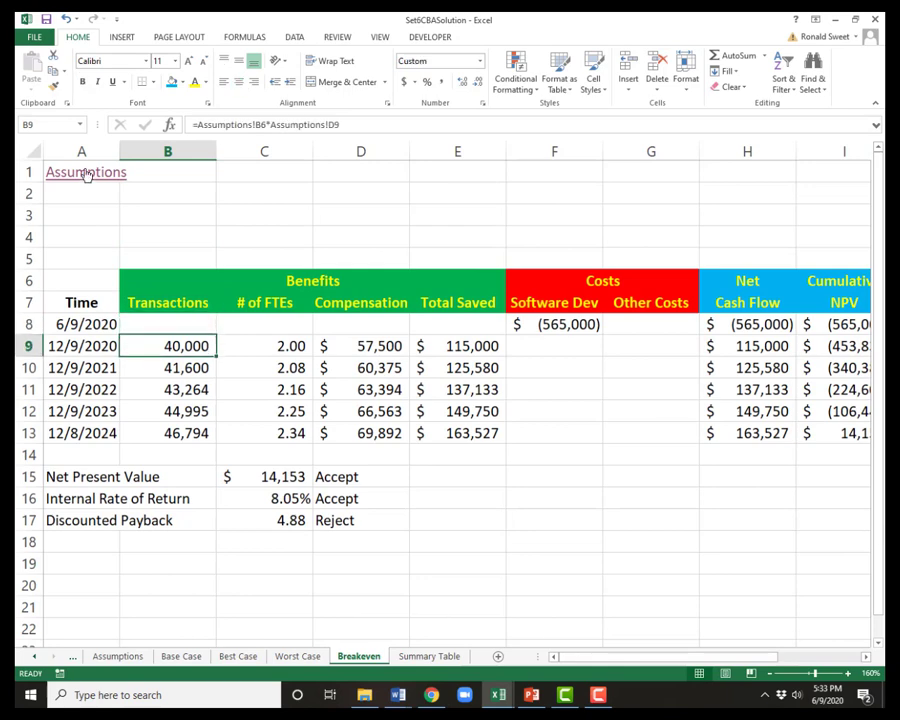
{"action": "key", "text": "F2"}
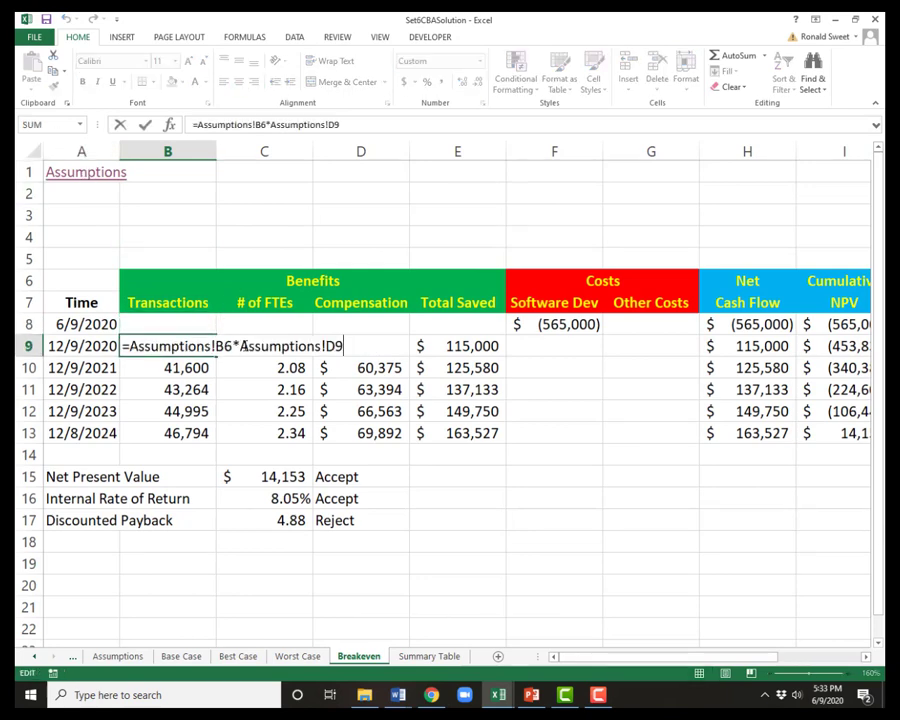
{"action": "left_click_drag", "start_coordinate": [242, 345], "coordinate": [375, 345]}
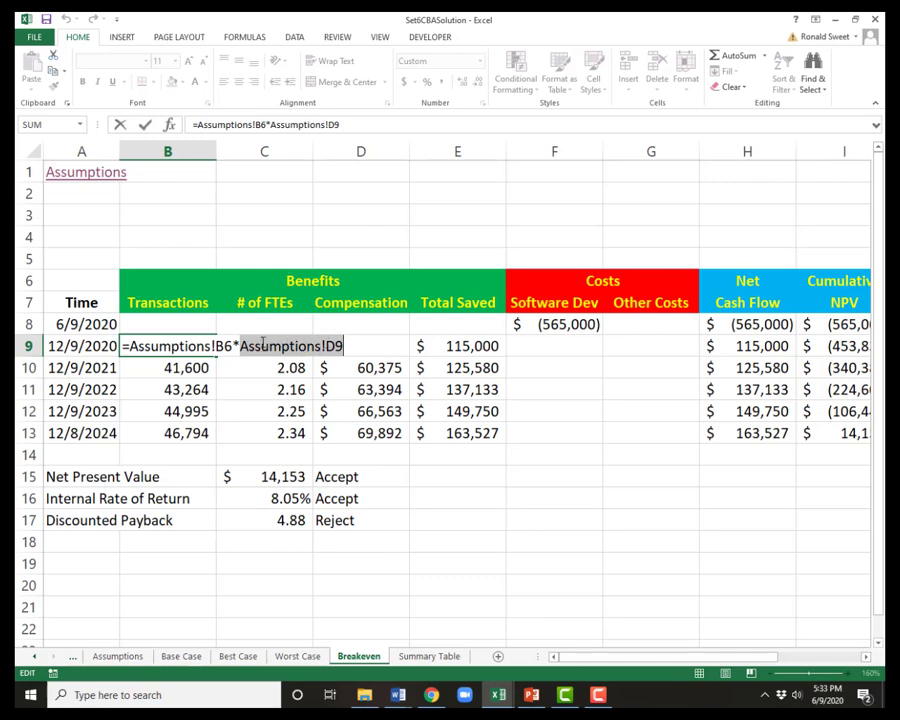
{"action": "key", "text": "Escape"}
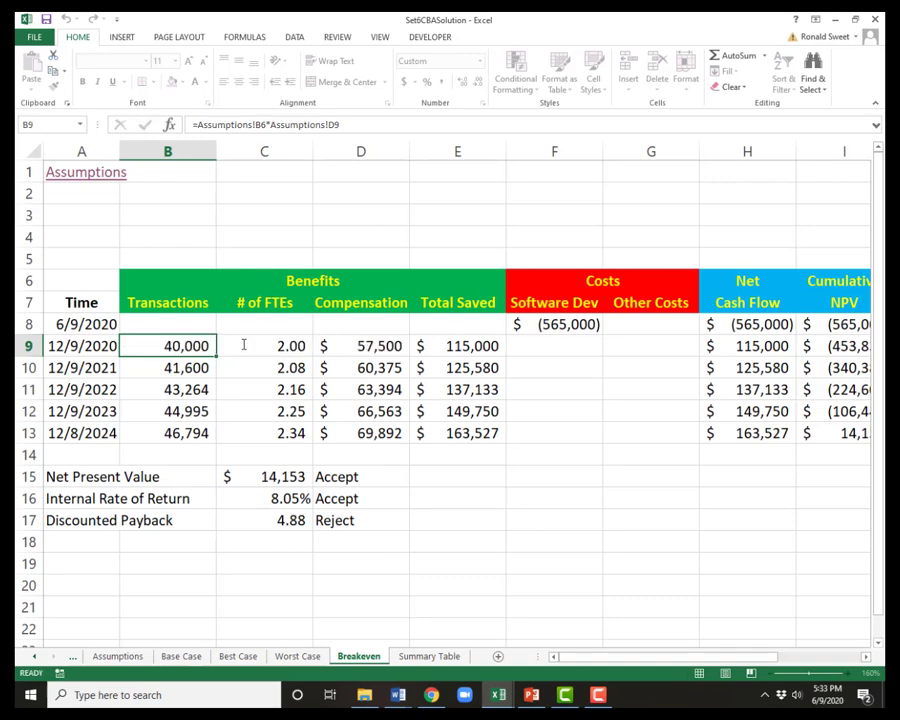
Add a "% Converted" label in Breakeven cell A3 and enter 50% beside it in B3
{"action": "left_click", "coordinate": [70, 213]}
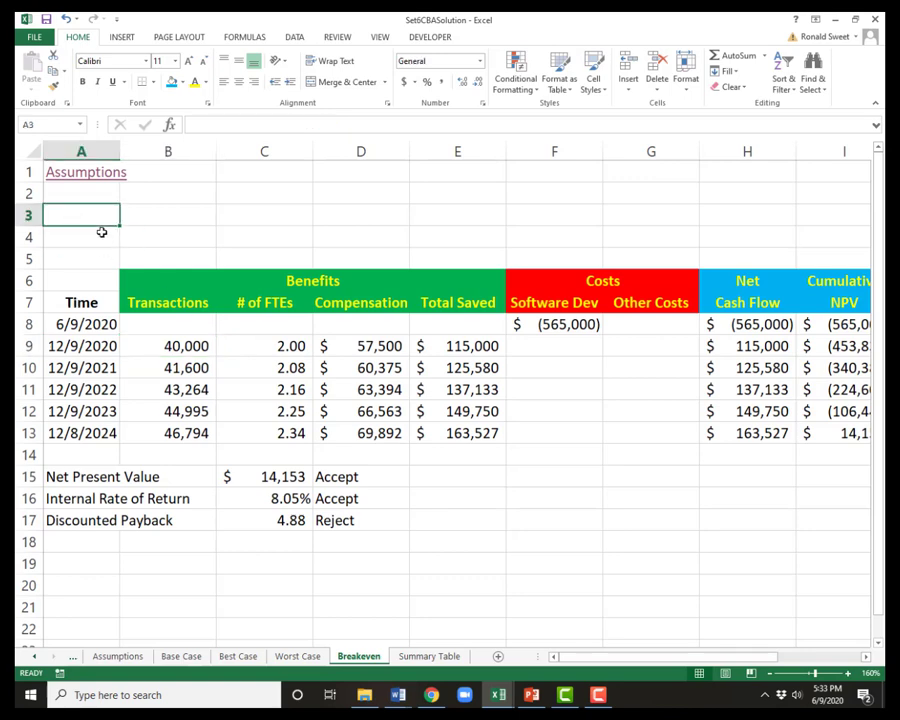
{"action": "type", "text": "%"}
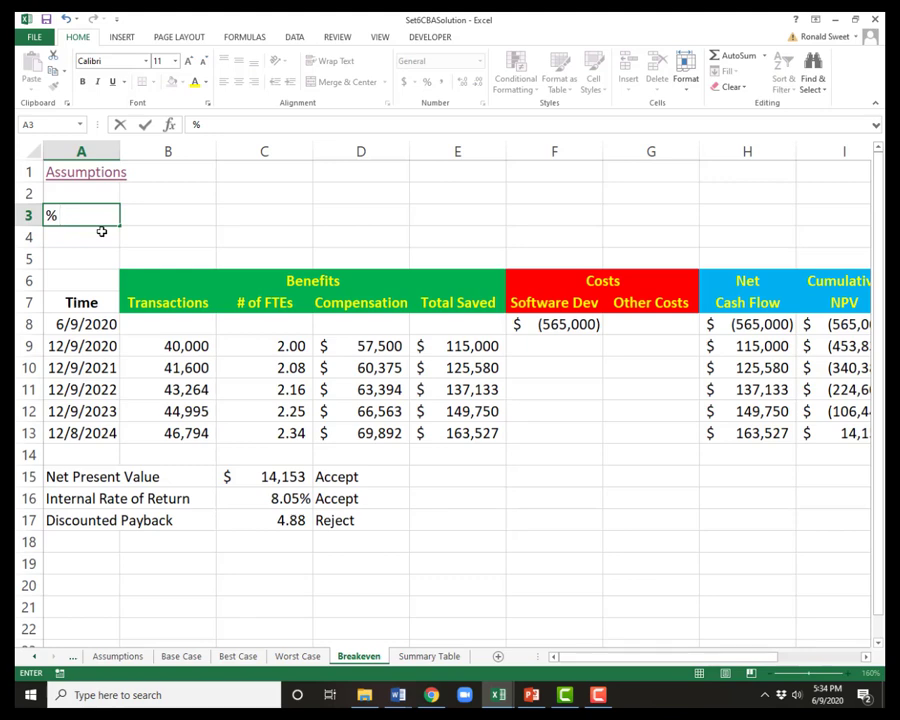
{"action": "type", "text": " Converted"}
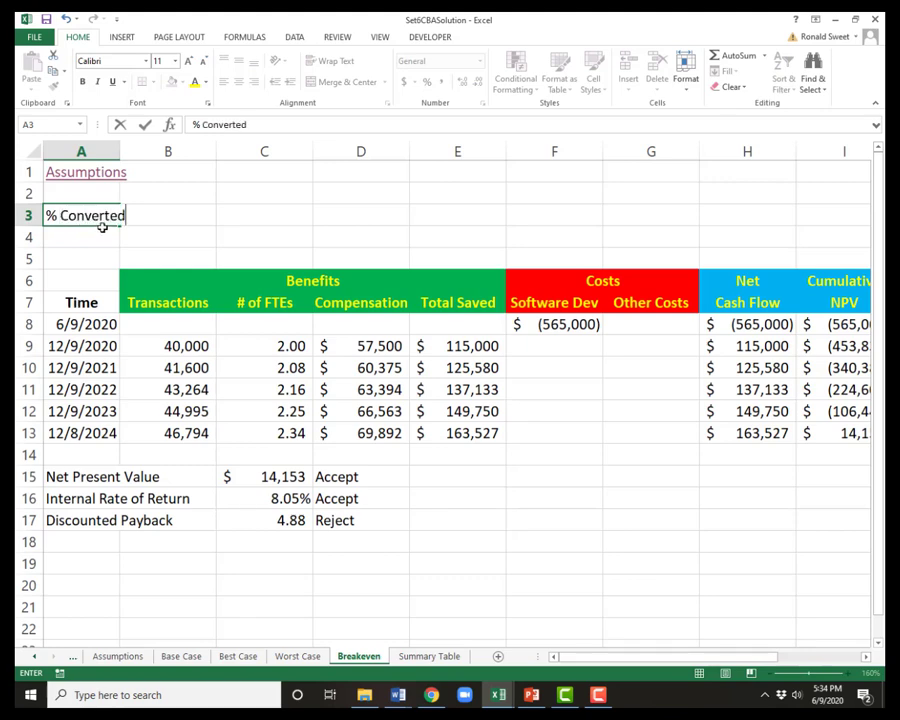
{"action": "key", "text": "ctrl+Return"}
{"action": "key", "text": "Tab"}
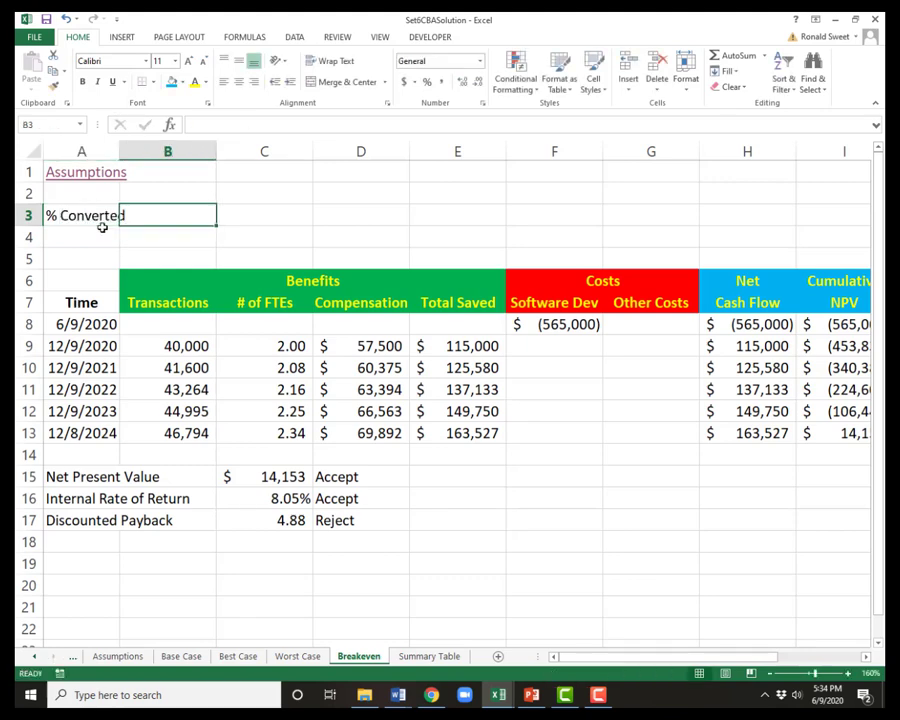
{"action": "type", "text": "50%"}
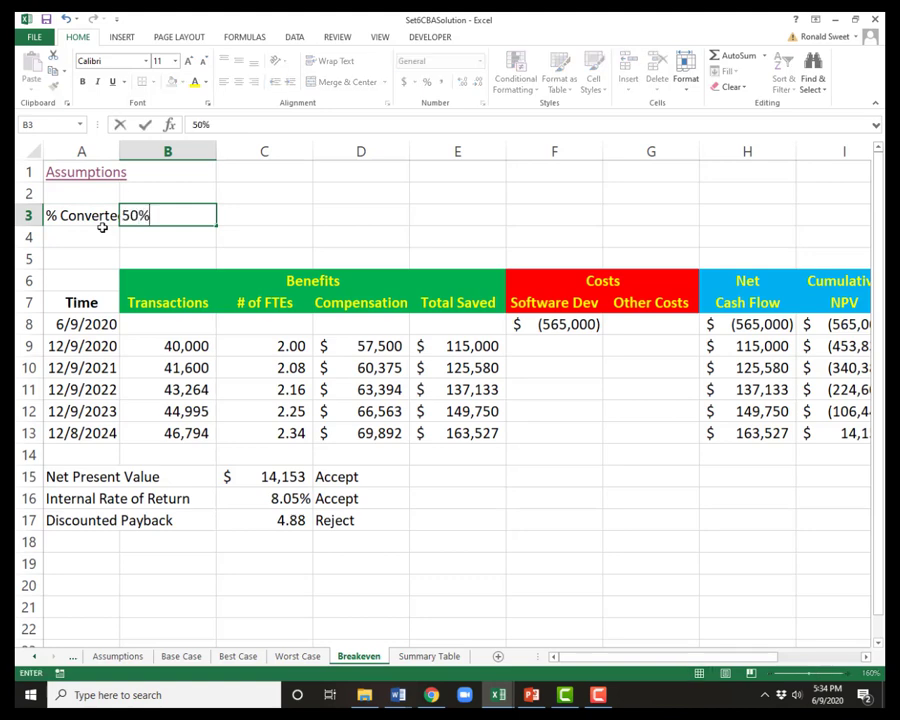
{"action": "key", "text": "ctrl+Return"}
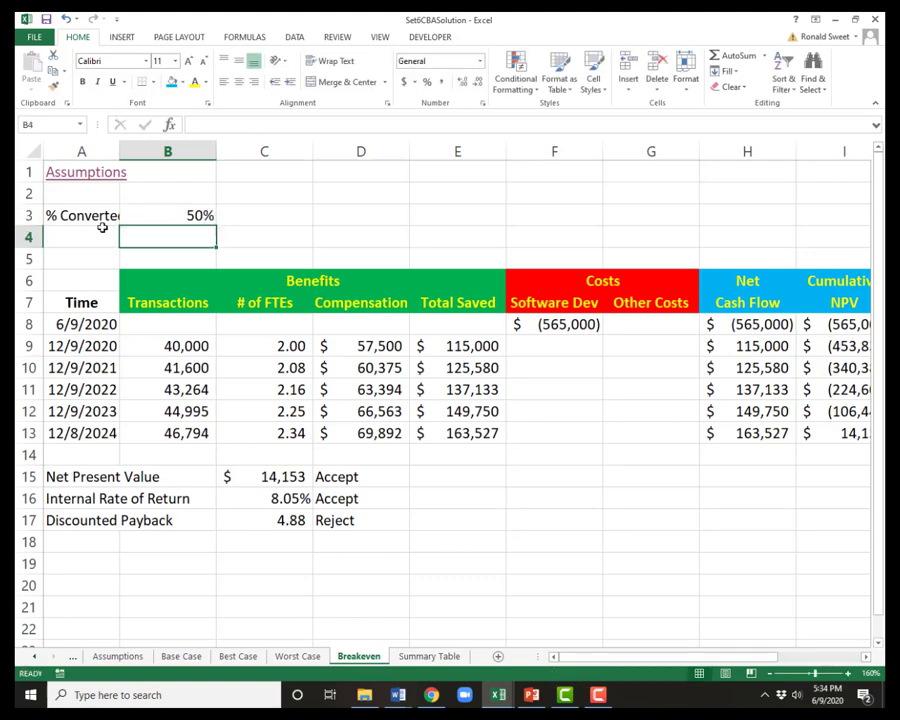
{"action": "key", "text": "Down"}
{"action": "key", "text": "Down"}
{"action": "key", "text": "Down"}
{"action": "key", "text": "Down"}
{"action": "key", "text": "Down"}
{"action": "key", "text": "Up"}
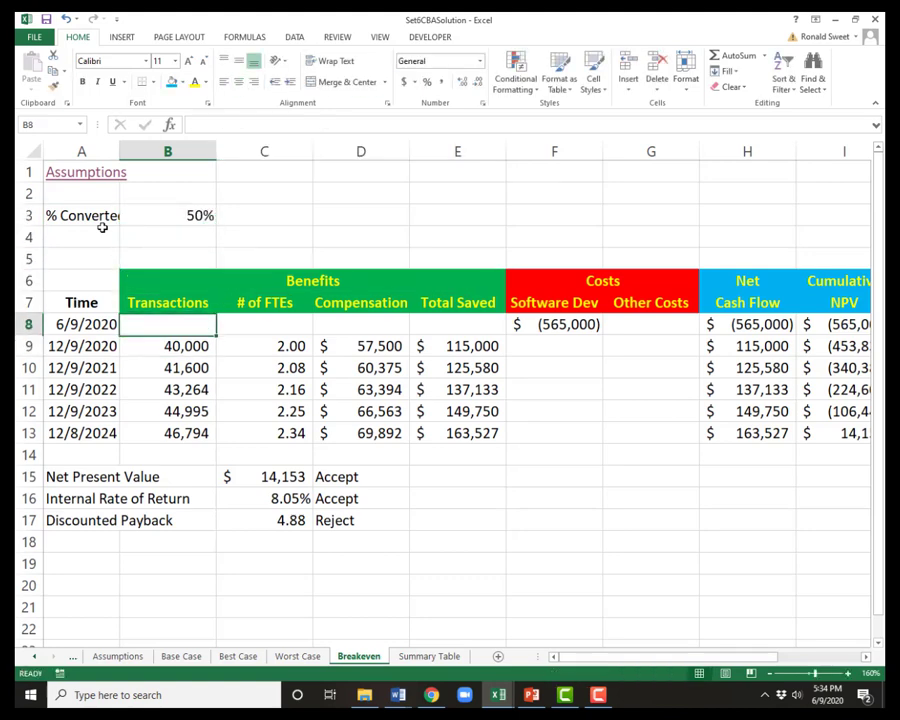
{"action": "key", "text": "Up"}
{"action": "key", "text": "Up"}
{"action": "key", "text": "Up"}
{"action": "key", "text": "Up"}
{"action": "key", "text": "Up"}
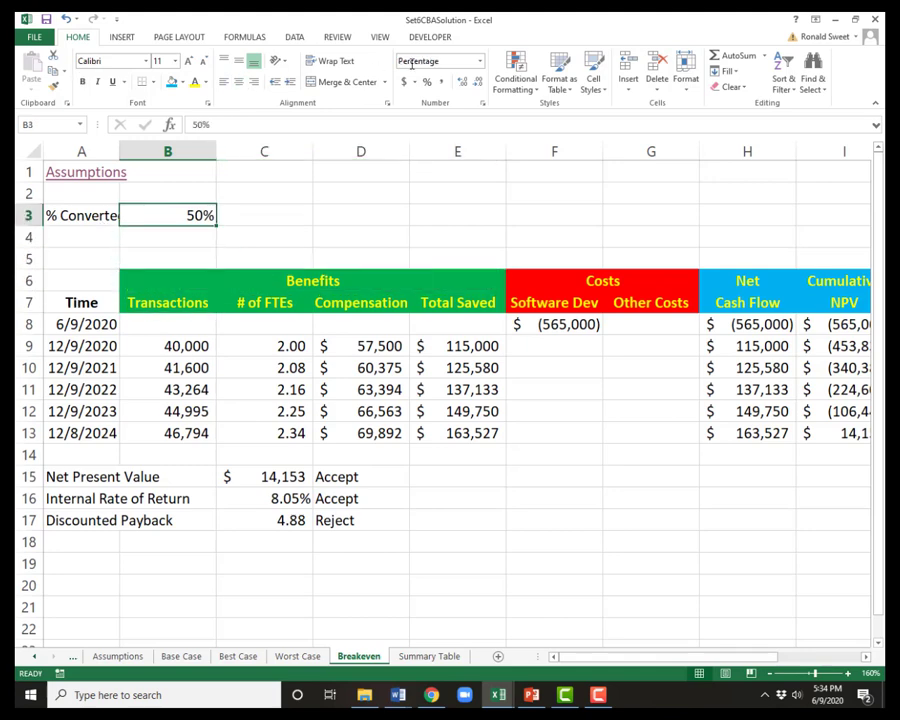
Show the percentage in B3 with two decimals and replace Assumptions!D9 with B3 in the B9 transactions formula
{"action": "left_click", "coordinate": [460, 81]}
{"action": "left_click", "coordinate": [460, 81]}
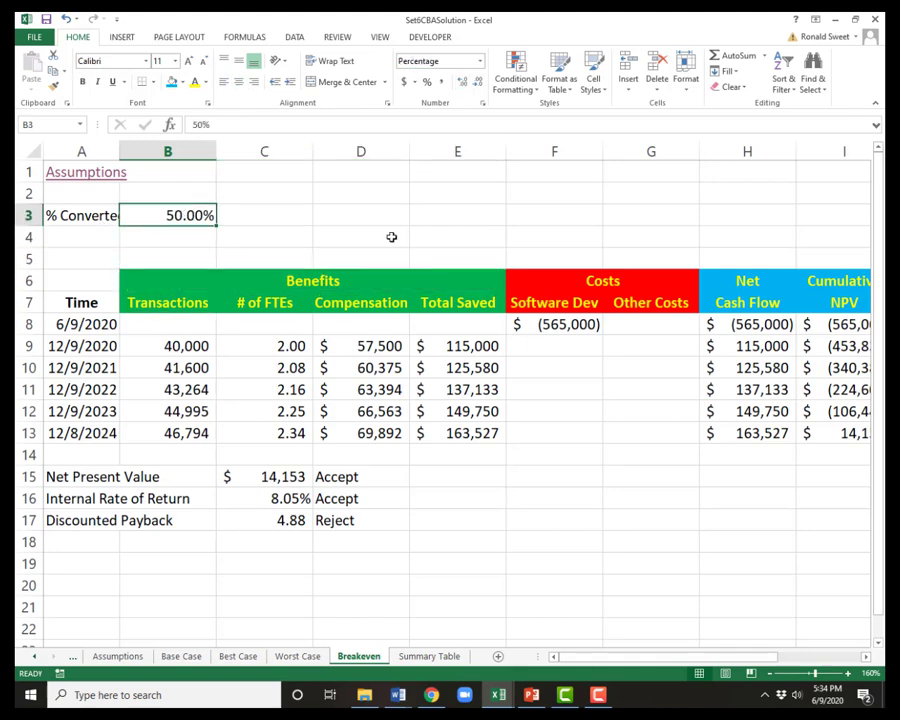
{"action": "left_click", "coordinate": [175, 345]}
{"action": "double_click", "coordinate": [176, 345]}
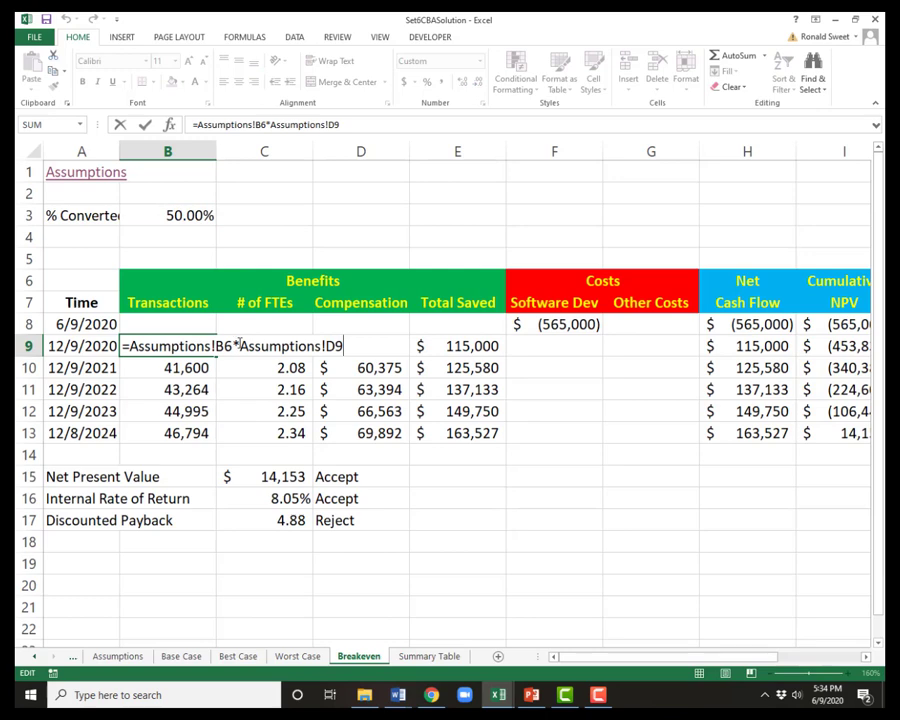
{"action": "left_click_drag", "start_coordinate": [239, 345], "coordinate": [371, 343]}
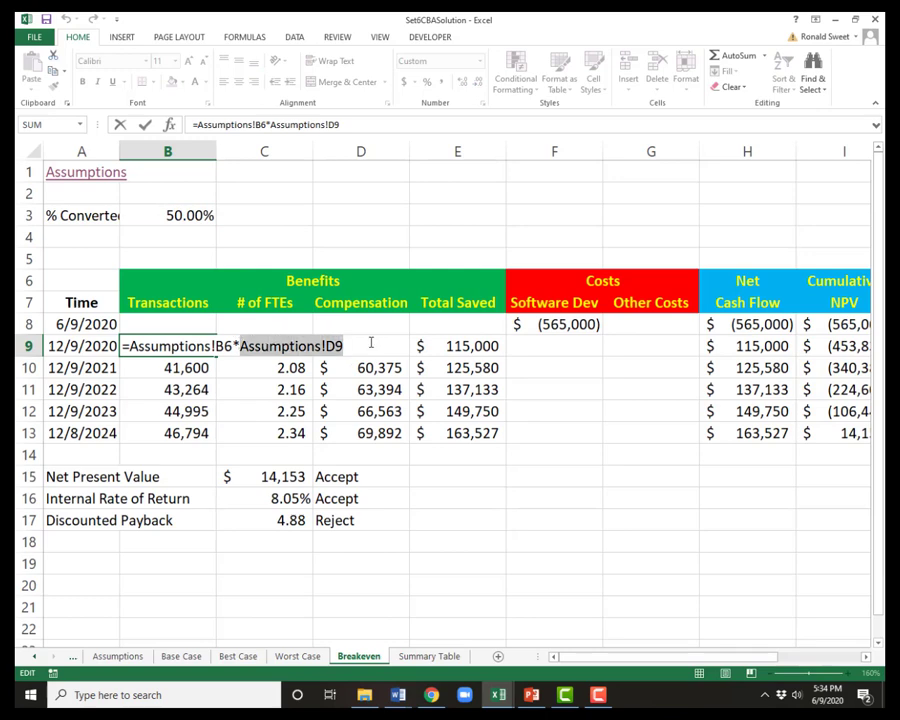
{"action": "left_click", "coordinate": [176, 217]}
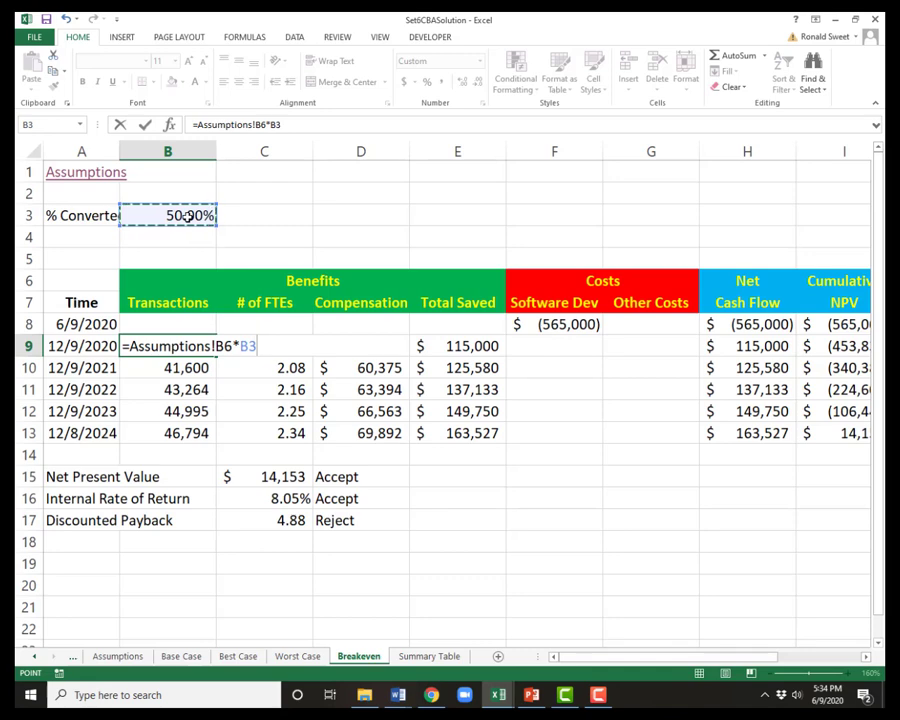
{"action": "key", "text": "ctrl+Return"}
Check the transactions formulas below B9 and look over the results area on the Breakeven sheet
{"action": "key", "text": "Down"}
{"action": "key", "text": "Down"}
{"action": "key", "text": "Down"}
{"action": "key", "text": "Down"}
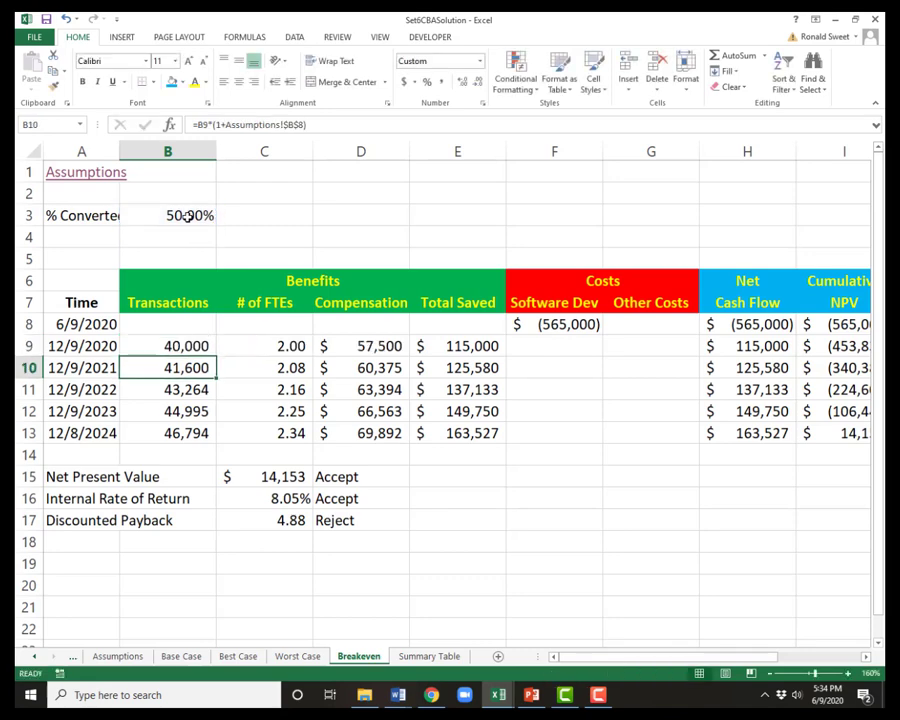
{"action": "key", "text": "Down"}
{"action": "key", "text": "Right"}
{"action": "key", "text": "Down"}
{"action": "key", "text": "Down"}
{"action": "key", "text": "Left"}
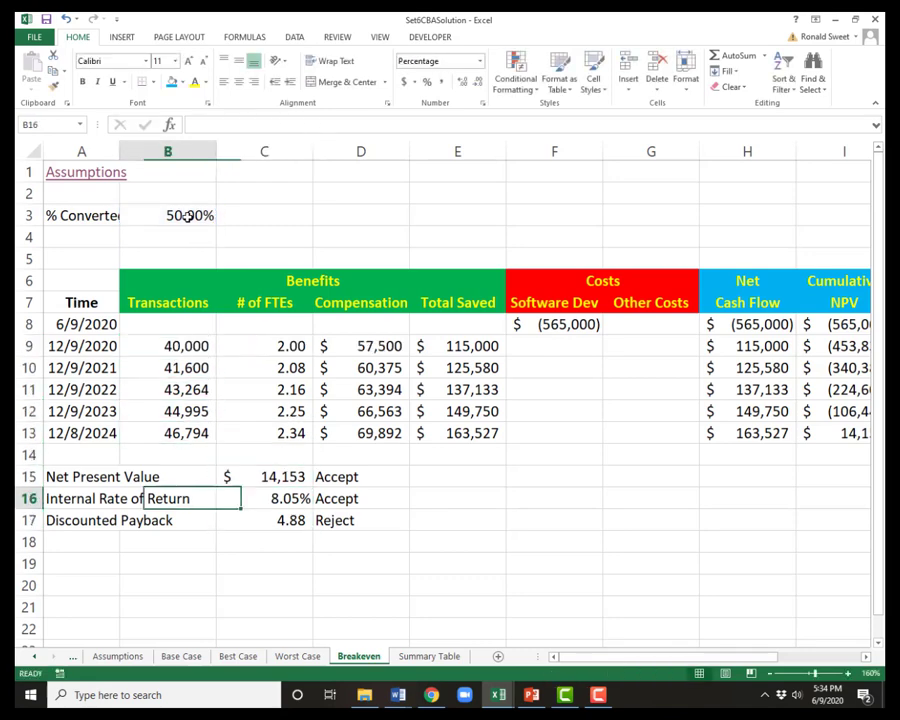
{"action": "key", "text": "Up"}
{"action": "key", "text": "Up"}
{"action": "key", "text": "Up"}
{"action": "key", "text": "Up"}
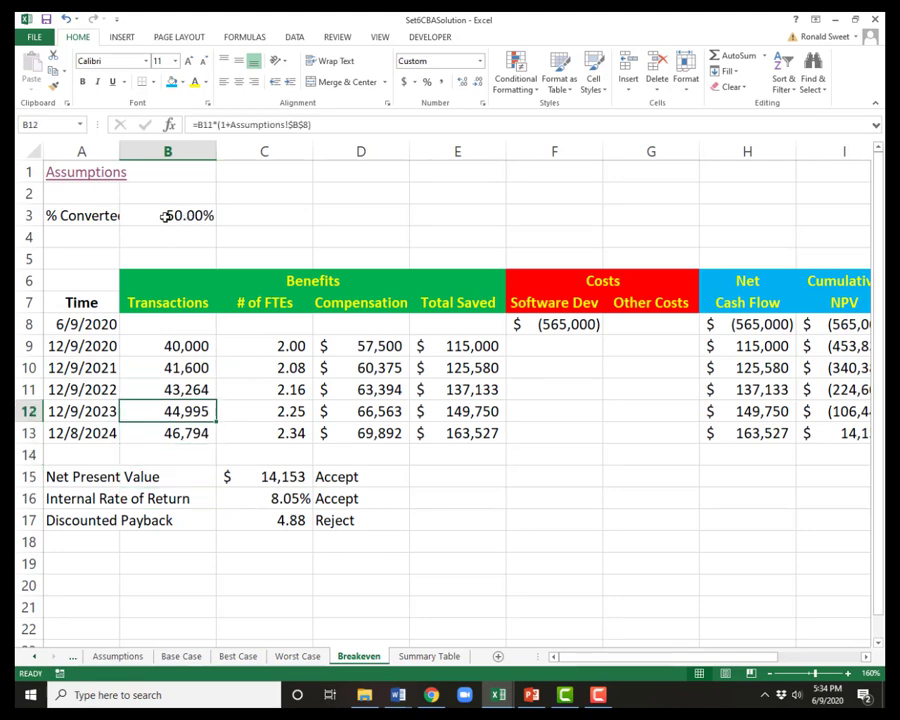
Widen column A to fit the full % Converted label and select the Net Present Value cell C15
{"action": "left_click", "coordinate": [121, 214]}
{"action": "left_click_drag", "start_coordinate": [117, 151], "coordinate": [138, 152]}
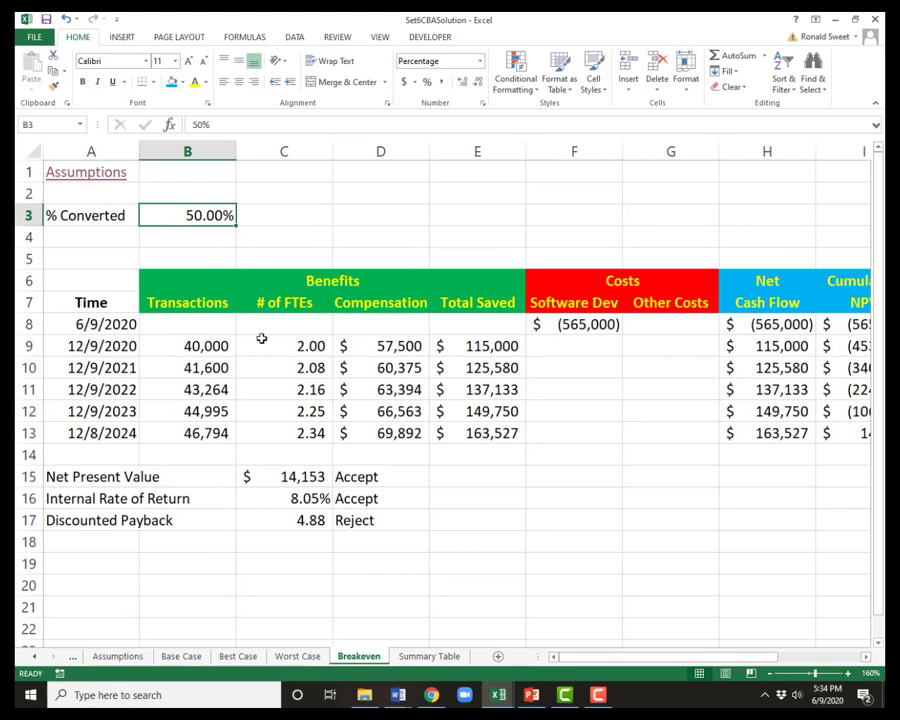
{"action": "left_click", "coordinate": [289, 476]}
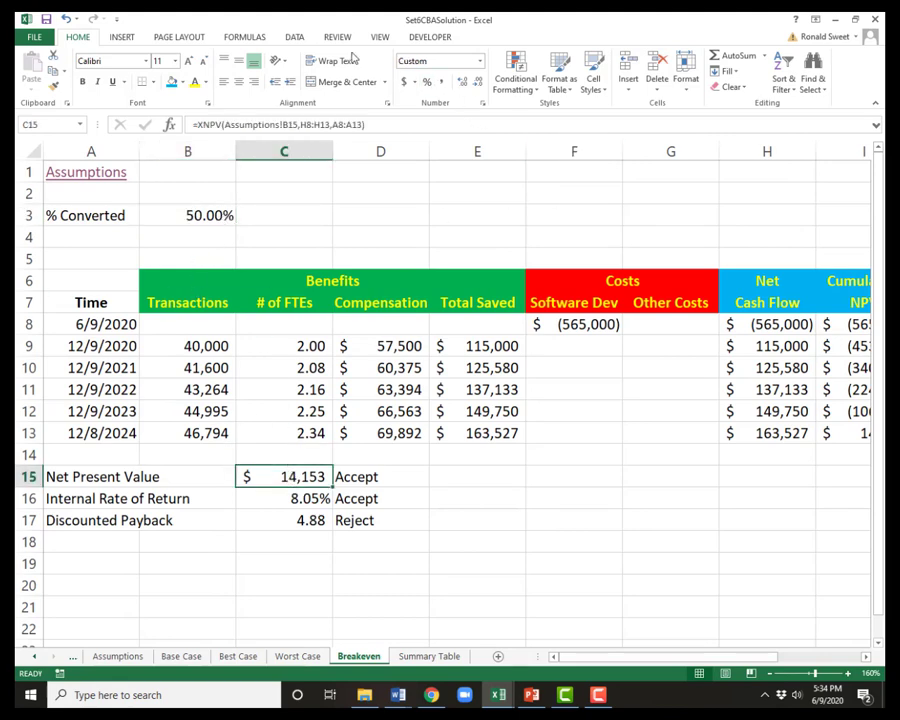
{"action": "left_click", "coordinate": [295, 38]}
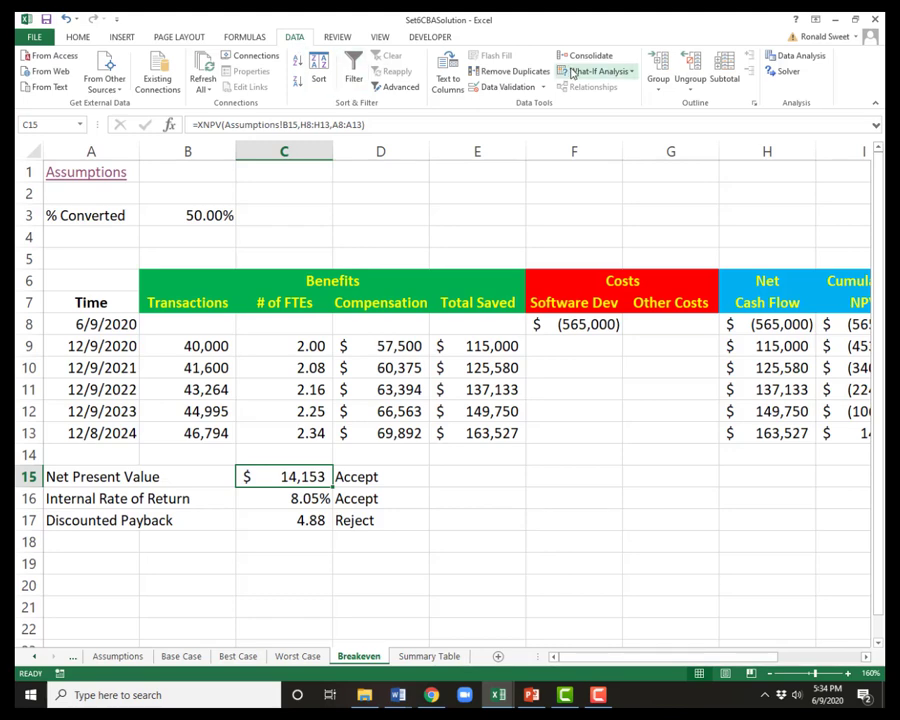
Turn the B9 formula into text with a leading apostrophe and paste a copy of it into B19
{"action": "left_click", "coordinate": [220, 345]}
{"action": "key", "text": "F2"}
{"action": "key", "text": "Home"}
{"action": "type", "text": "'"}
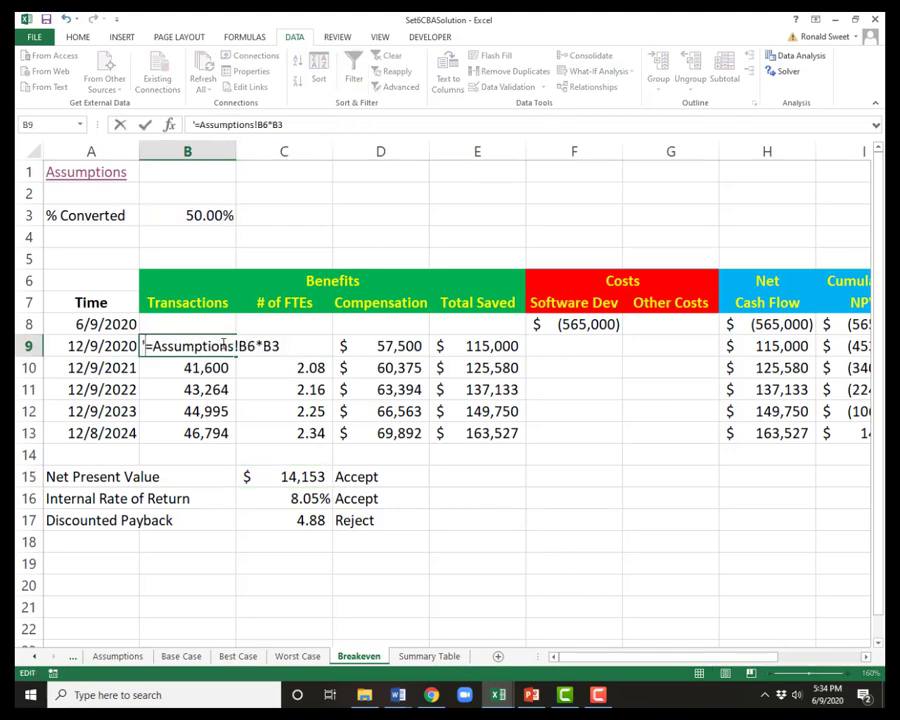
{"action": "key", "text": "ctrl+Return"}
{"action": "key", "text": "ctrl+c"}
{"action": "key", "text": "Down"}
{"action": "key", "text": "Down"}
{"action": "key", "text": "Down"}
{"action": "key", "text": "Down"}
{"action": "key", "text": "Down"}
{"action": "key", "text": "Down"}
{"action": "key", "text": "Down"}
{"action": "key", "text": "Down"}
{"action": "key", "text": "Down"}
{"action": "key", "text": "Down"}
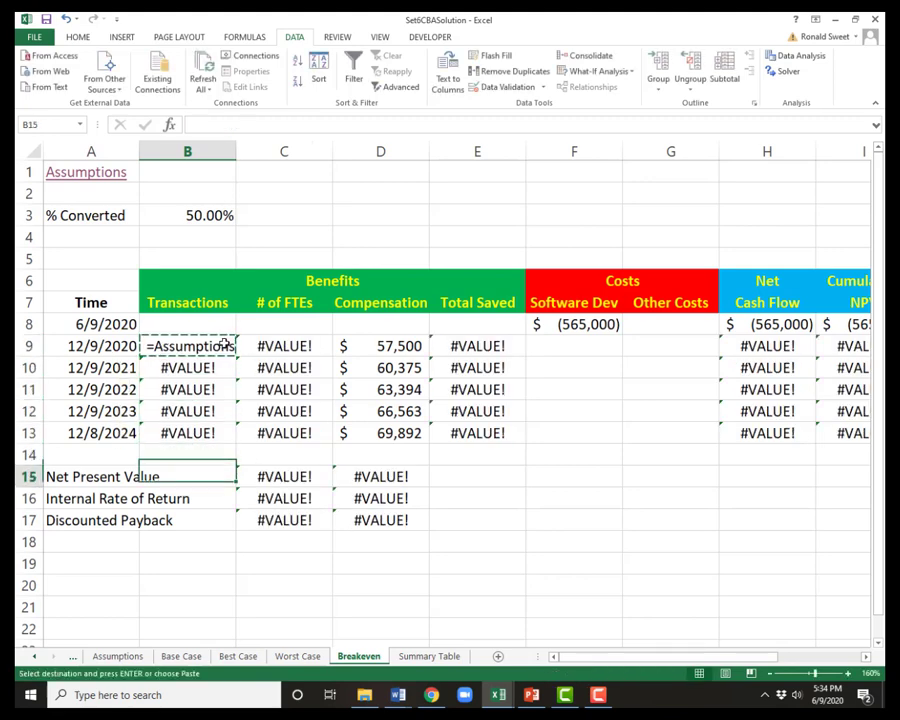
{"action": "key", "text": "ctrl+v"}
Remove the leading apostrophe from B9 to make it a working formula again
{"action": "key", "text": "Up"}
{"action": "key", "text": "Up"}
{"action": "key", "text": "Up"}
{"action": "key", "text": "Up"}
{"action": "key", "text": "Up"}
{"action": "key", "text": "Up"}
{"action": "key", "text": "Up"}
{"action": "key", "text": "Up"}
{"action": "key", "text": "Up"}
{"action": "key", "text": "Up"}
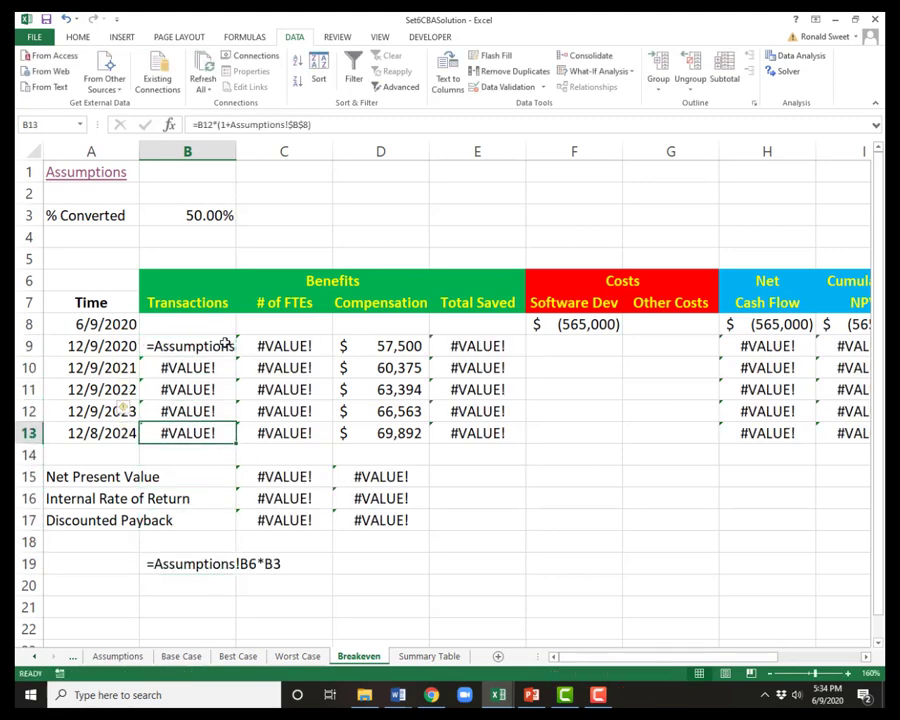
{"action": "key", "text": "F2"}
{"action": "key", "text": "Delete"}
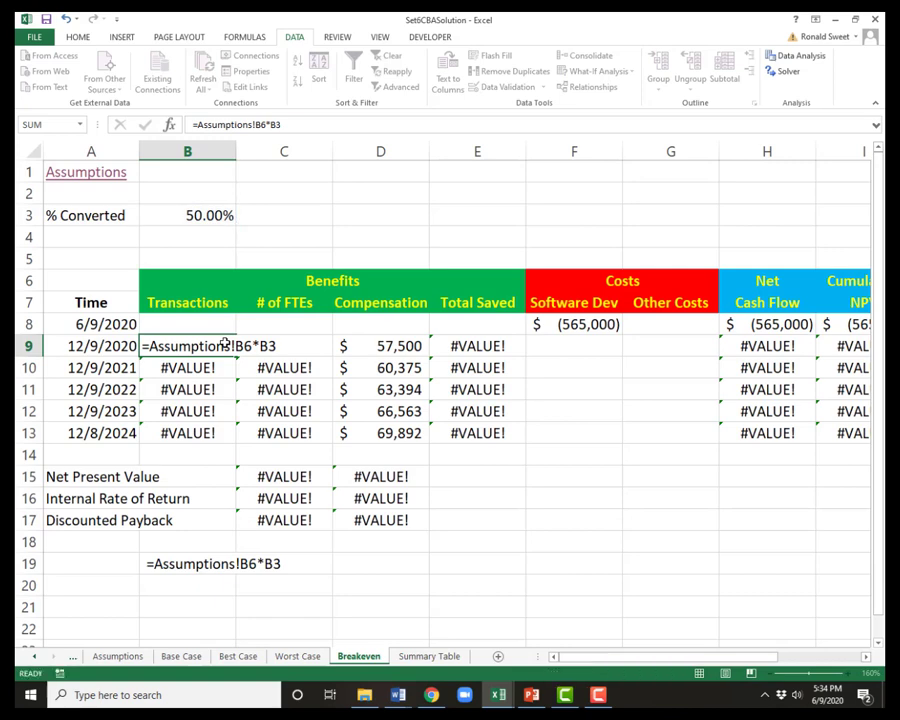
{"action": "key", "text": "Return"}
Examine the Assumptions!B6 reference in the formula text in B19, leaving the cell without editing it
{"action": "key", "text": "Down"}
{"action": "key", "text": "Down"}
{"action": "key", "text": "Down"}
{"action": "key", "text": "Down"}
{"action": "key", "text": "Down"}
{"action": "key", "text": "Down"}
{"action": "key", "text": "Down"}
{"action": "key", "text": "Down"}
{"action": "key", "text": "Down"}
{"action": "key", "text": "F2"}
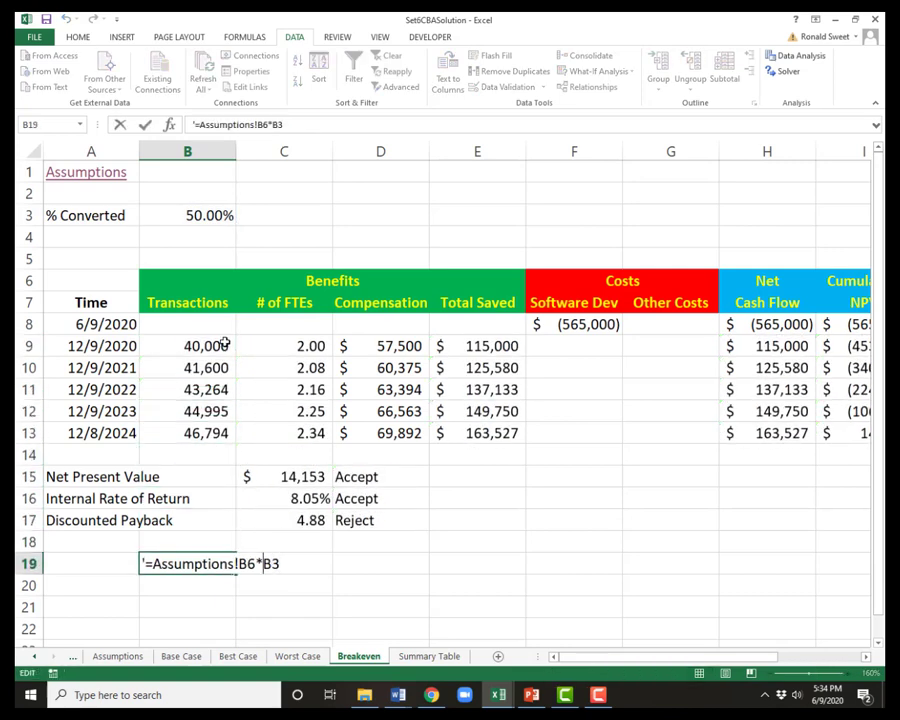
{"action": "key", "text": "Left"}
{"action": "key", "text": "Left"}
{"action": "key", "text": "shift+Left"}
{"action": "key", "text": "shift+Left"}
{"action": "key", "text": "shift+Left"}
{"action": "key", "text": "shift+Left"}
{"action": "key", "text": "shift+Left"}
{"action": "key", "text": "shift+Left"}
{"action": "key", "text": "shift+Left"}
{"action": "key", "text": "shift+Left"}
{"action": "key", "text": "shift+Left"}
{"action": "key", "text": "shift+Left"}
{"action": "key", "text": "shift+Left"}
{"action": "key", "text": "shift+Left"}
{"action": "key", "text": "shift+Left"}
{"action": "key", "text": "shift+Left"}
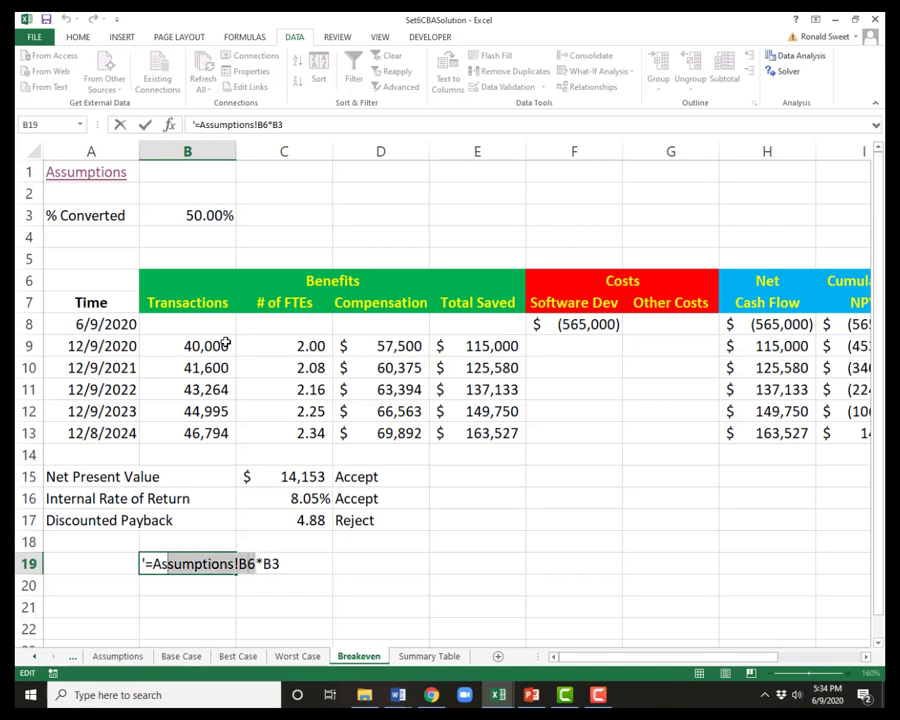
{"action": "key", "text": "Left"}
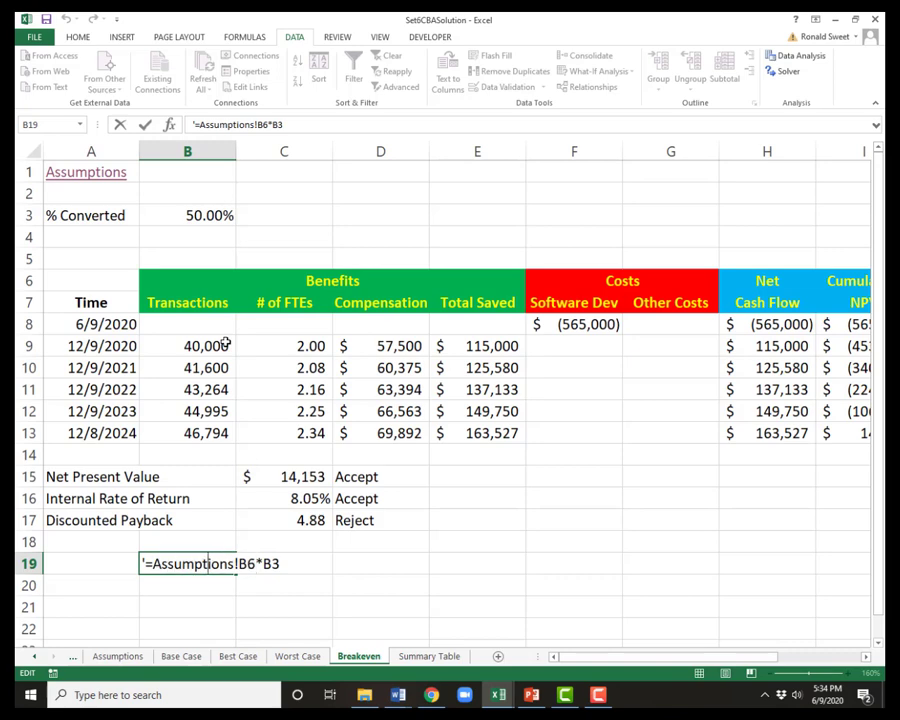
{"action": "key", "text": "Right"}
{"action": "key", "text": "shift+Right"}
{"action": "key", "text": "shift+Right"}
{"action": "key", "text": "Escape"}
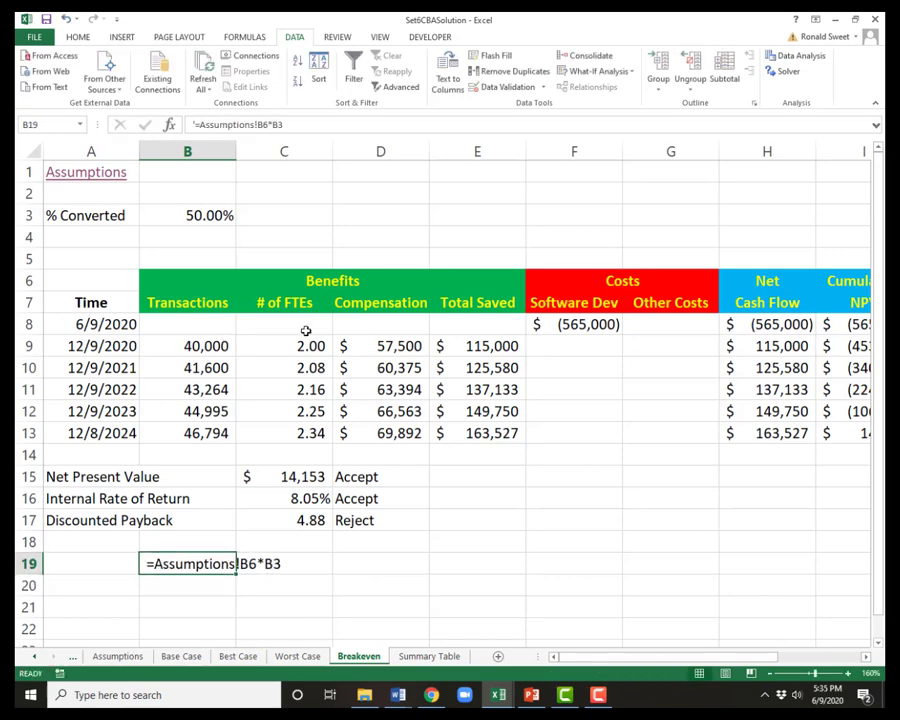
Run Goal Seek to set Net Present Value C15 to 0 by changing the % Converted cell B3, and accept the solution
{"action": "left_click", "coordinate": [281, 477]}
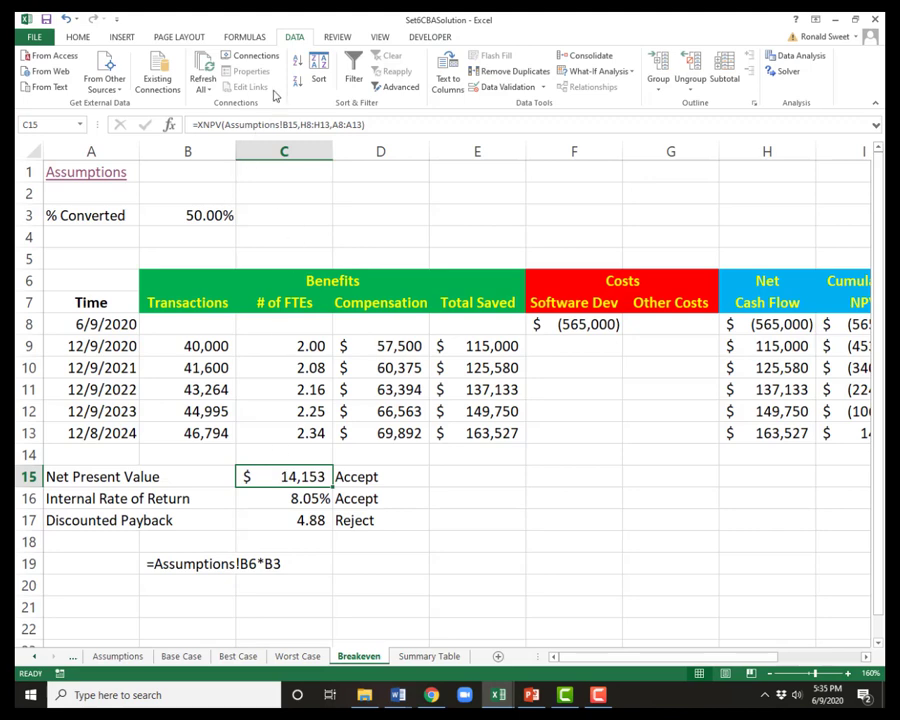
{"action": "left_click", "coordinate": [599, 71]}
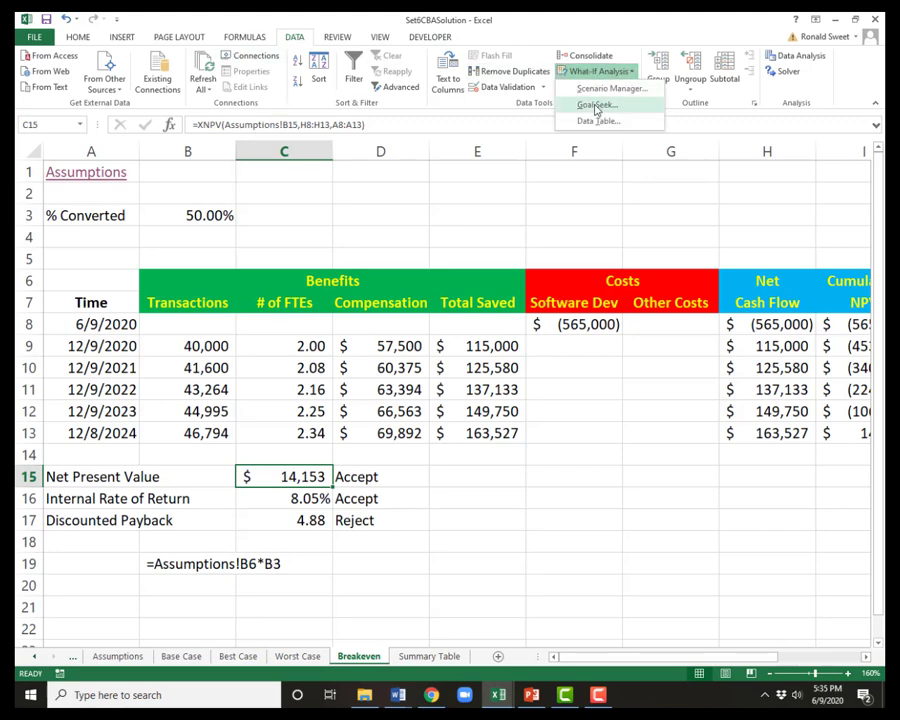
{"action": "left_click", "coordinate": [597, 104]}
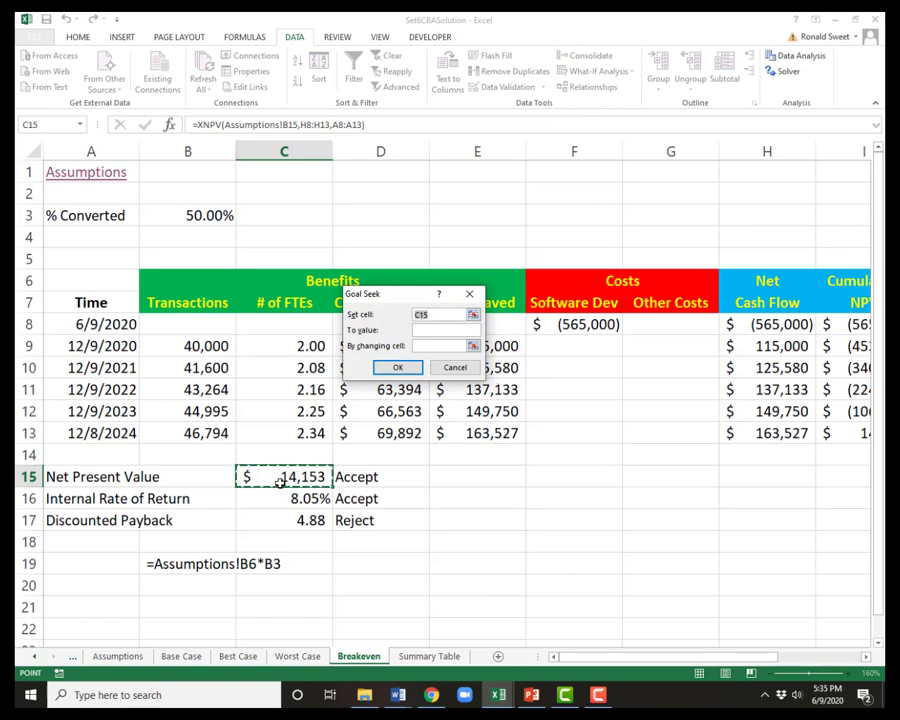
{"action": "left_click", "coordinate": [430, 330]}
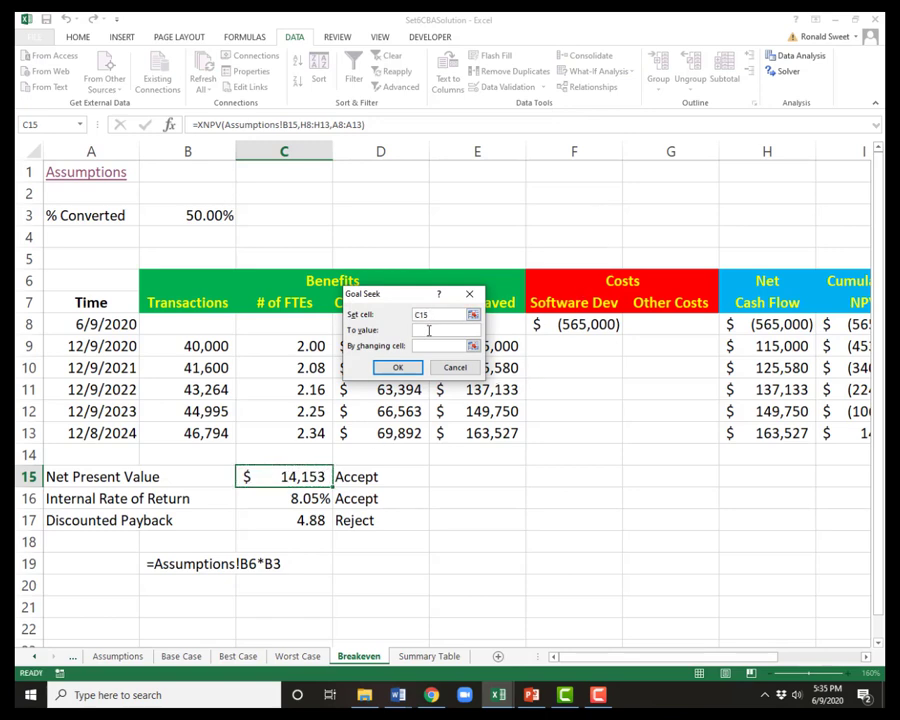
{"action": "type", "text": "0"}
{"action": "left_click", "coordinate": [440, 346]}
{"action": "left_click", "coordinate": [177, 206]}
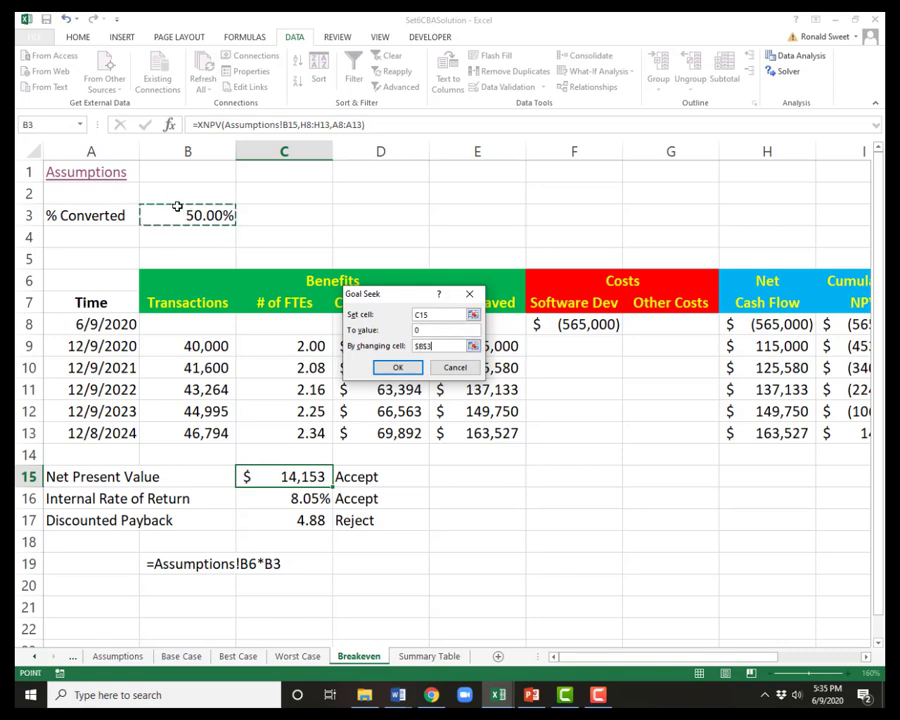
{"action": "left_click", "coordinate": [398, 369]}
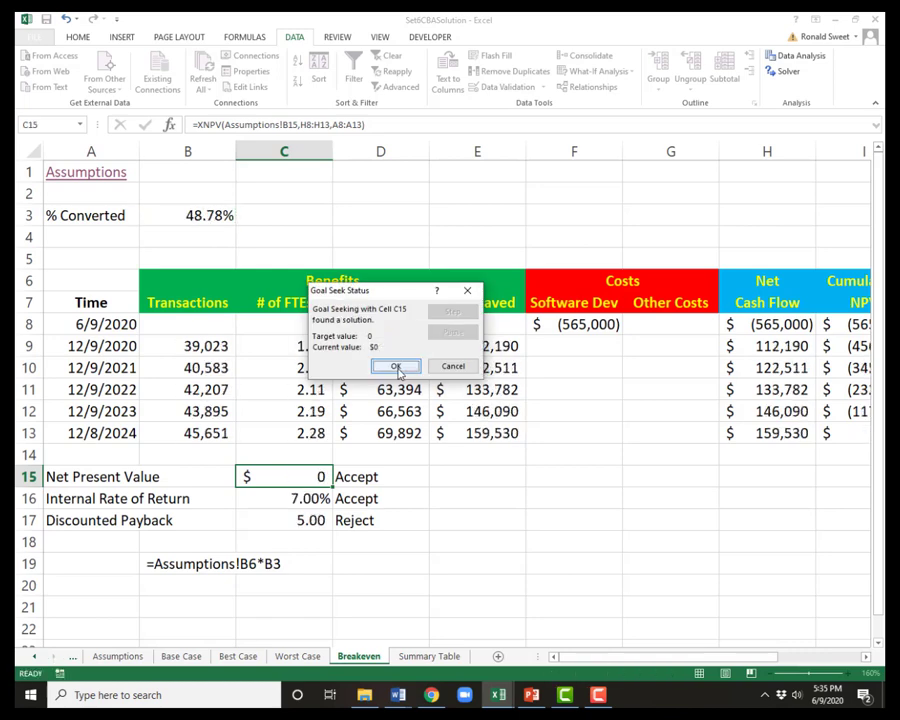
{"action": "left_click", "coordinate": [397, 368]}
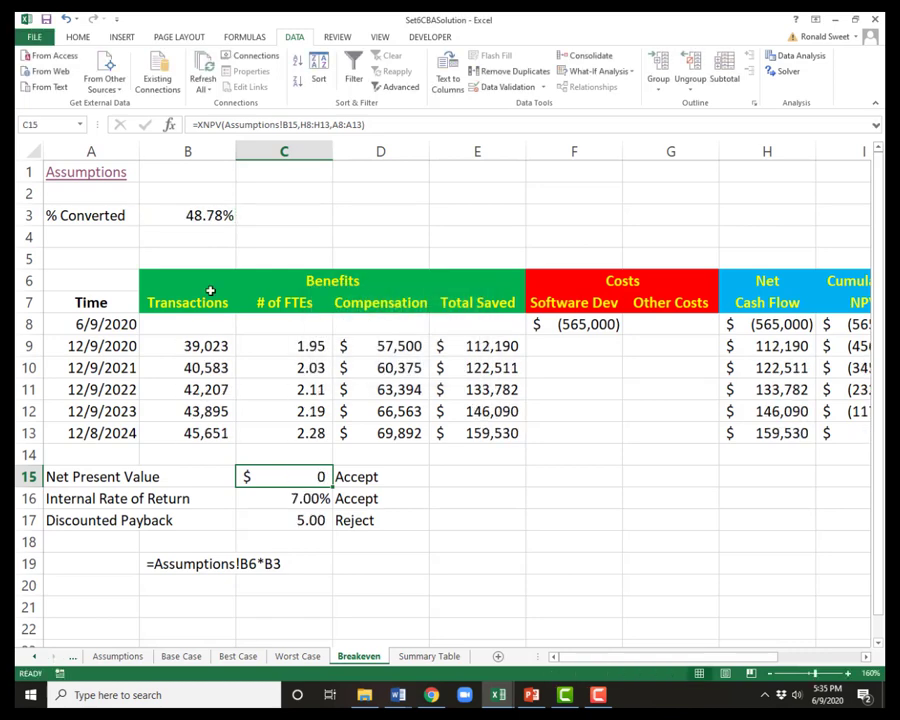
Examine the solved % Converted, the FTE, transaction and total saved figures, and the Net Present Value
{"action": "left_click", "coordinate": [188, 220]}
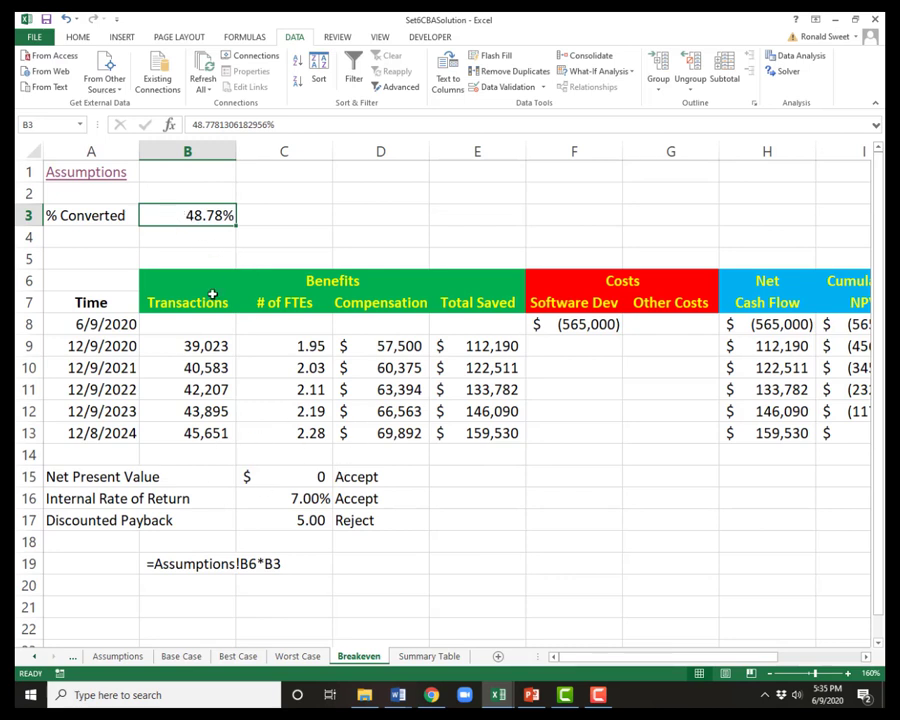
{"action": "left_click", "coordinate": [291, 349]}
{"action": "left_click", "coordinate": [297, 369]}
{"action": "left_click", "coordinate": [282, 394]}
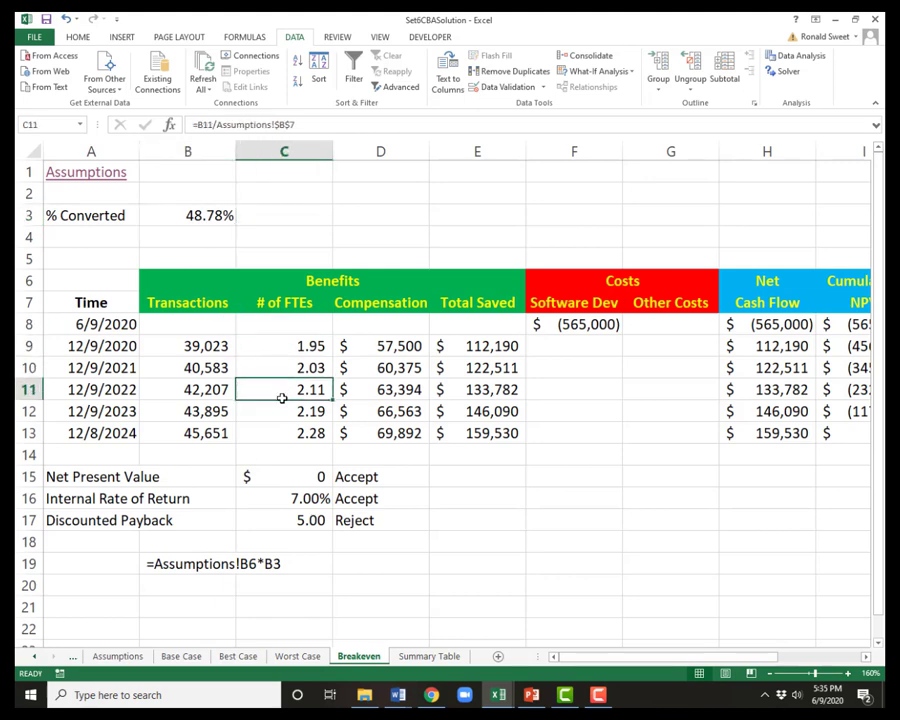
{"action": "left_click", "coordinate": [281, 418]}
{"action": "left_click", "coordinate": [283, 426]}
{"action": "left_click", "coordinate": [266, 390]}
{"action": "left_click", "coordinate": [199, 366]}
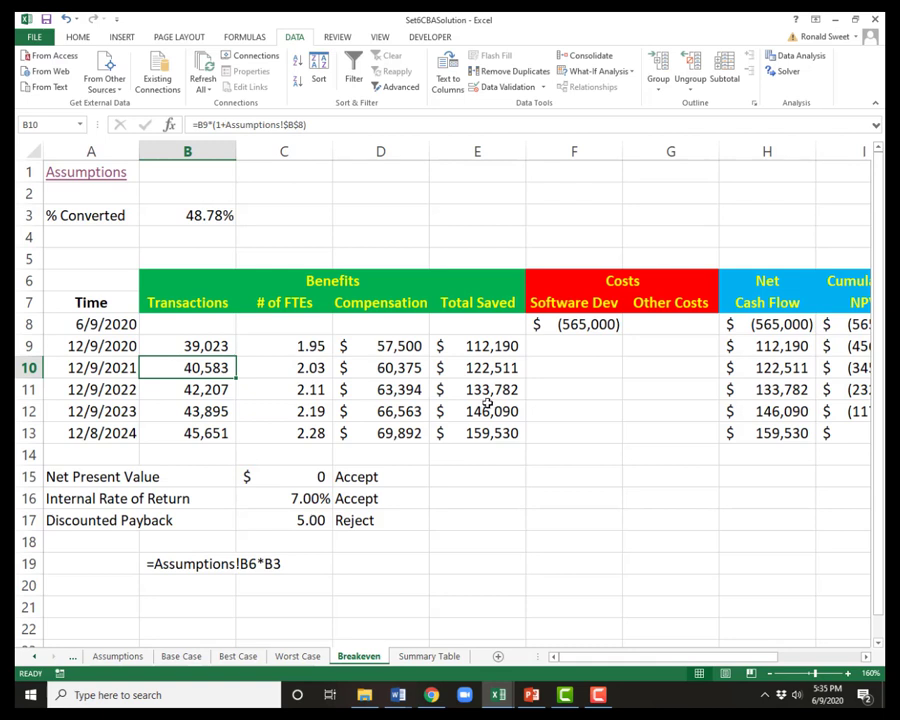
{"action": "left_click", "coordinate": [458, 411]}
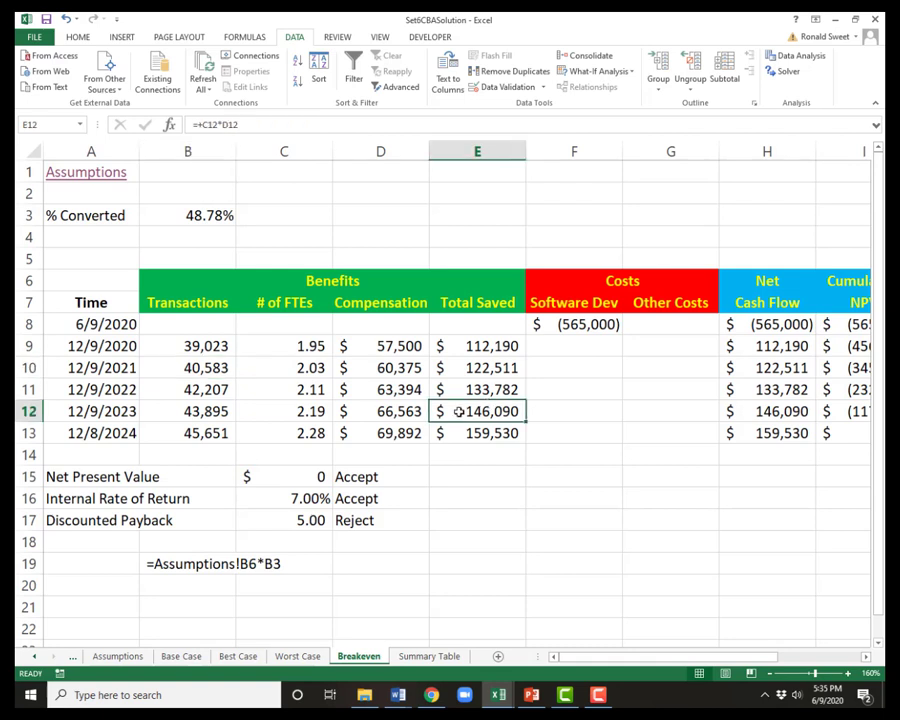
{"action": "left_click", "coordinate": [285, 476]}
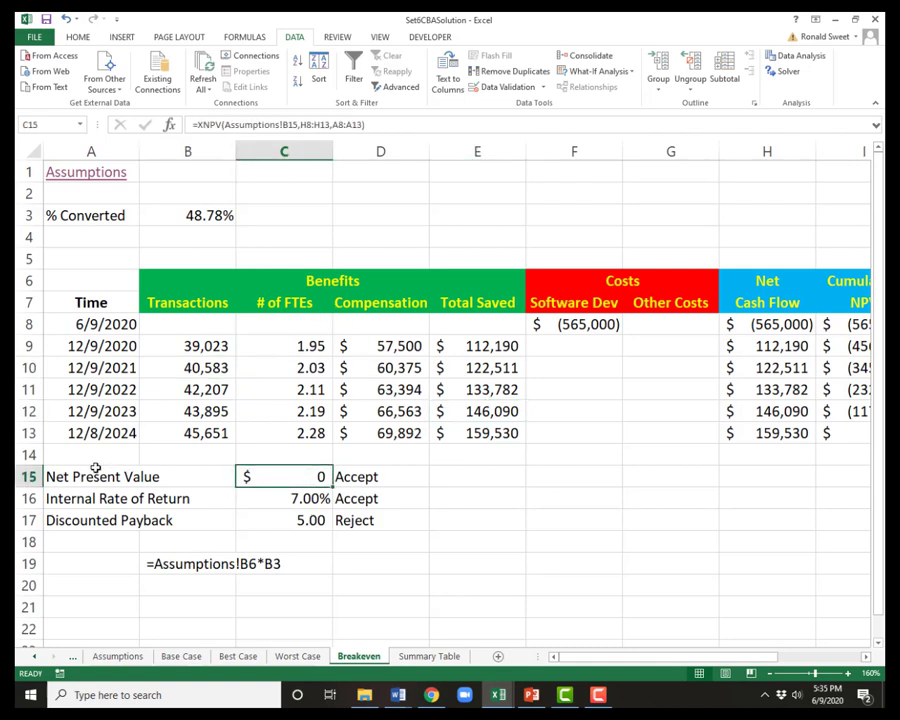
{"action": "left_click_drag", "start_coordinate": [92, 471], "coordinate": [275, 475]}
{"action": "left_click", "coordinate": [277, 476]}
Delete the formula text from cell B19
{"action": "left_click", "coordinate": [164, 562]}
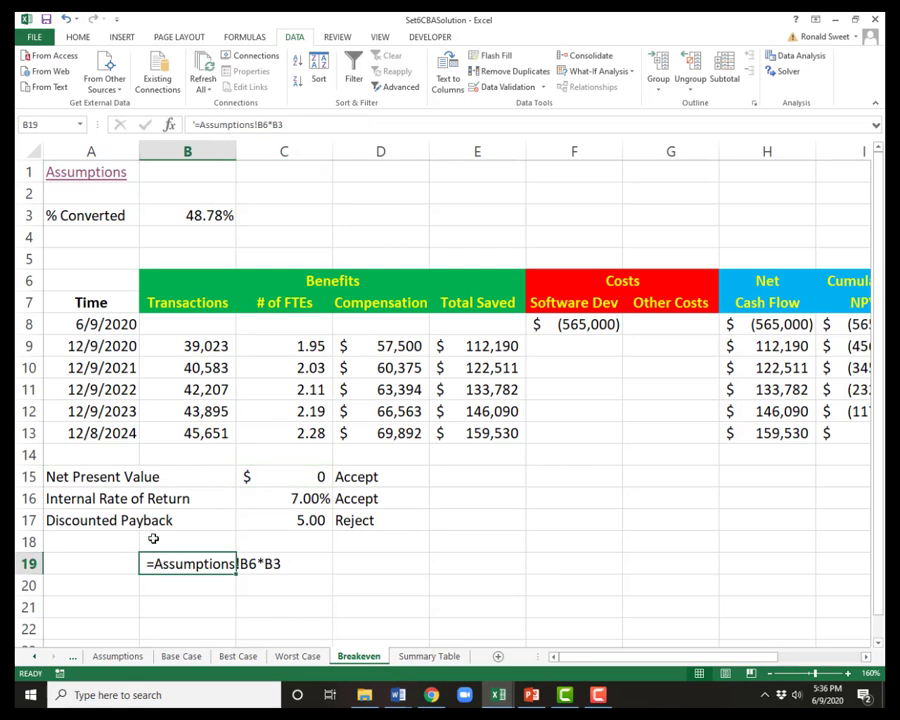
{"action": "key", "text": "Delete"}
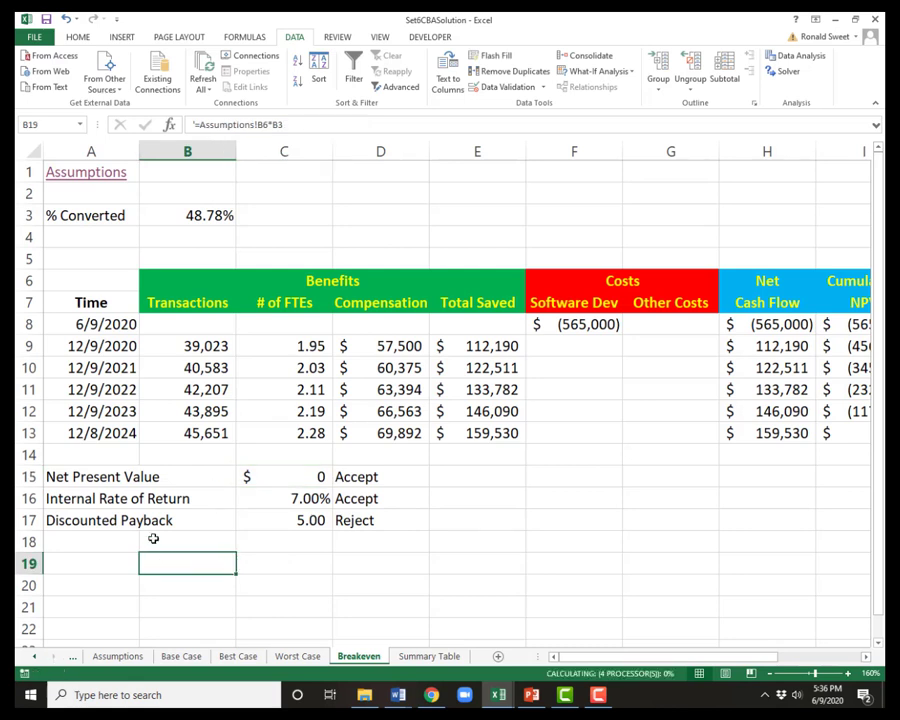
Format the % Converted label and value in A3:B3 with a blue fill and bold yellow text
{"action": "left_click_drag", "start_coordinate": [98, 214], "coordinate": [178, 207]}
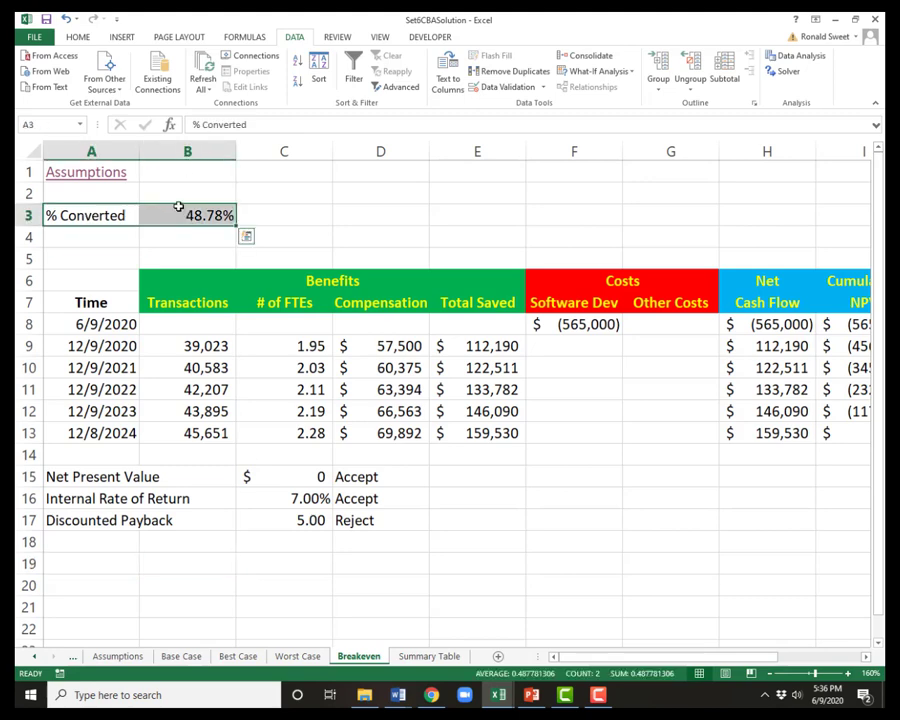
{"action": "left_click", "coordinate": [74, 37]}
{"action": "left_click", "coordinate": [172, 82]}
{"action": "left_click", "coordinate": [195, 82]}
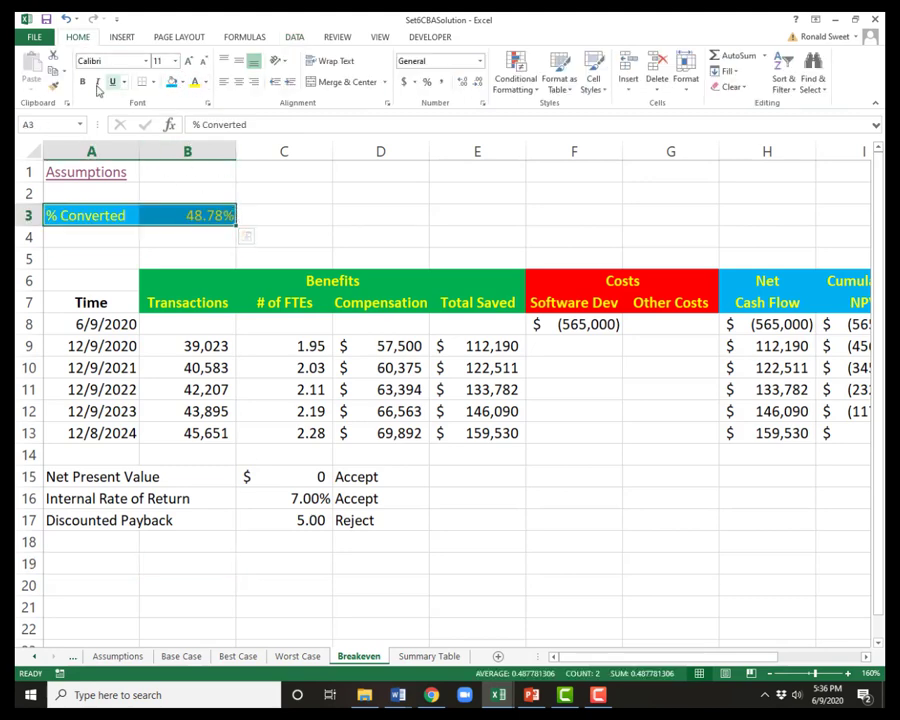
{"action": "left_click", "coordinate": [224, 578]}
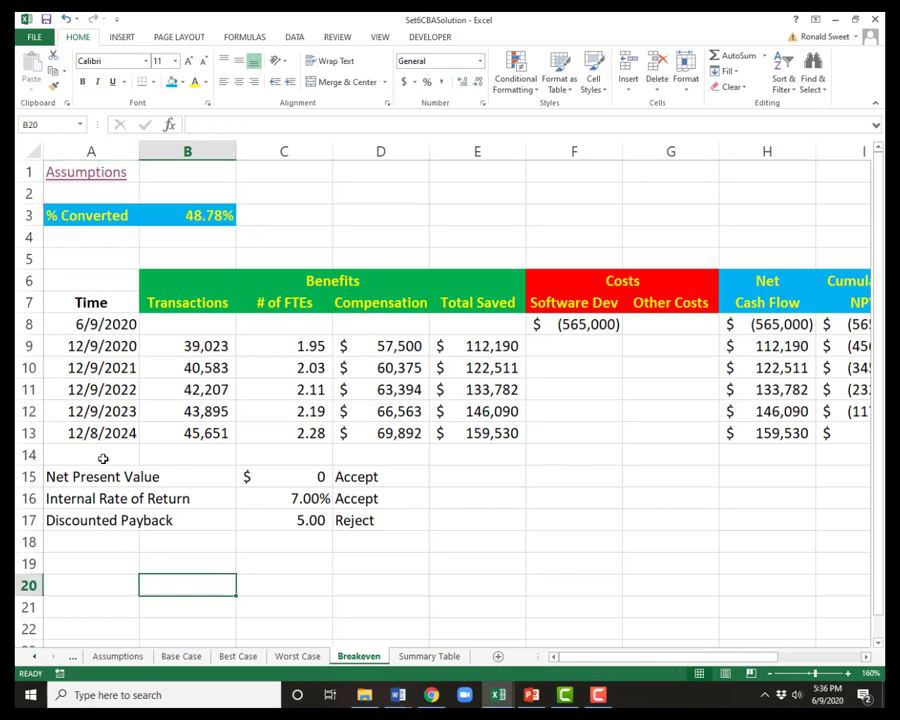
On the Assumptions sheet, enter the labels Best Case in B1 and Worst Case in B2
{"action": "left_click", "coordinate": [126, 656]}
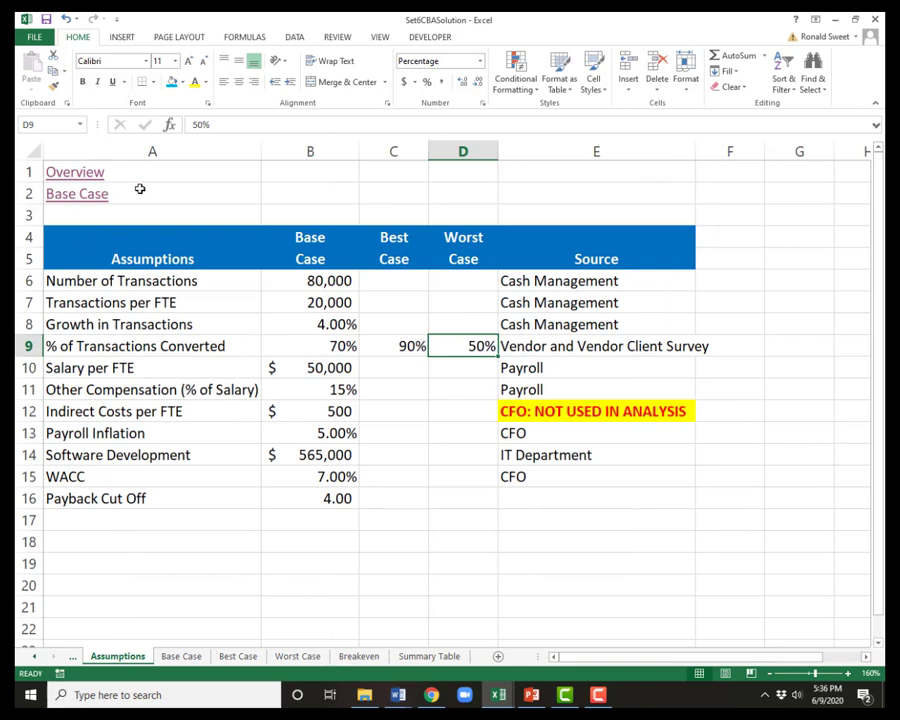
{"action": "left_click", "coordinate": [334, 177]}
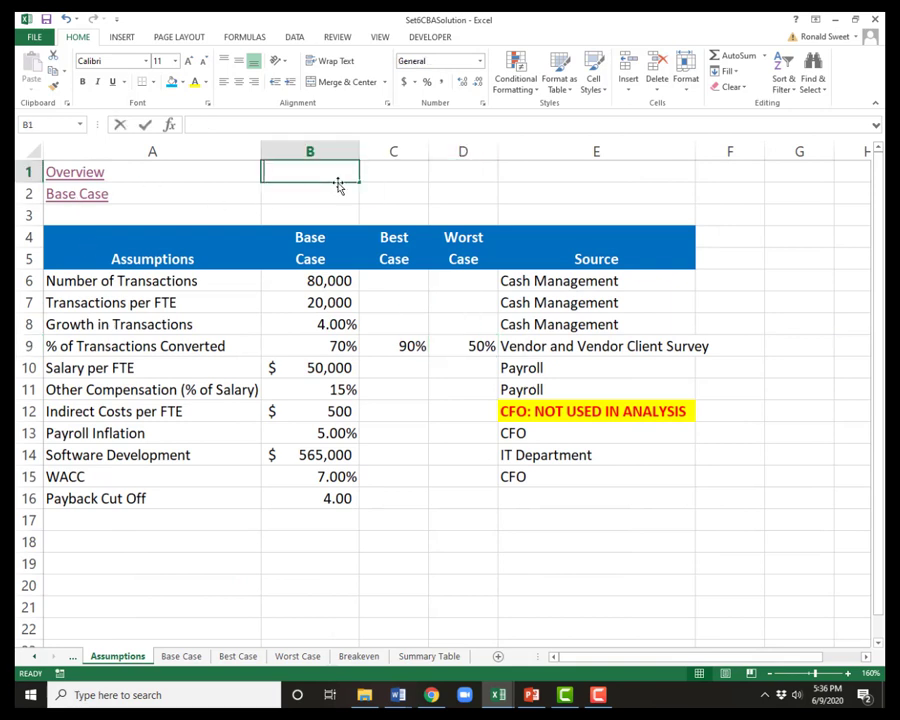
{"action": "type", "text": "Best Case"}
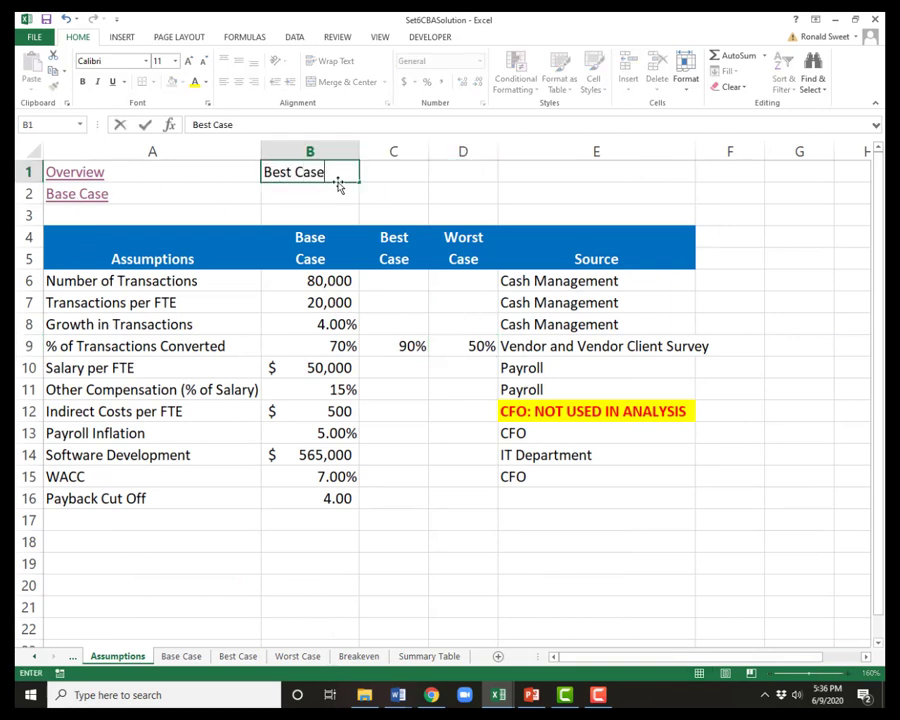
{"action": "key", "text": "Return"}
{"action": "type", "text": "Worst C"}
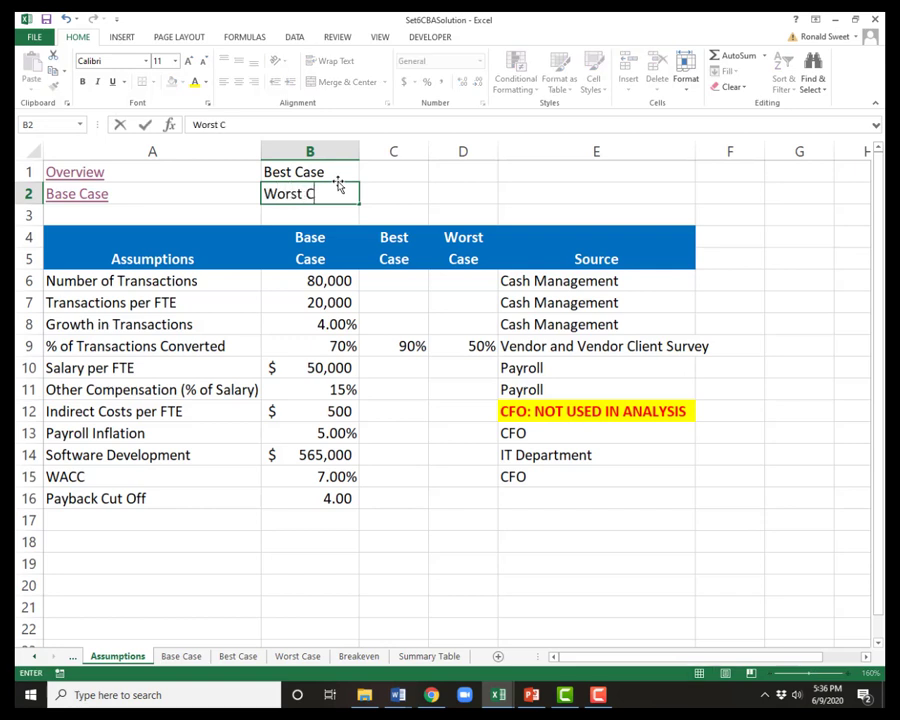
{"action": "type", "text": "ase"}
Enter the label Breakeven in cell C1, correcting its spelling
{"action": "key", "text": "Right"}
{"action": "key", "text": "Right"}
{"action": "key", "text": "Up"}
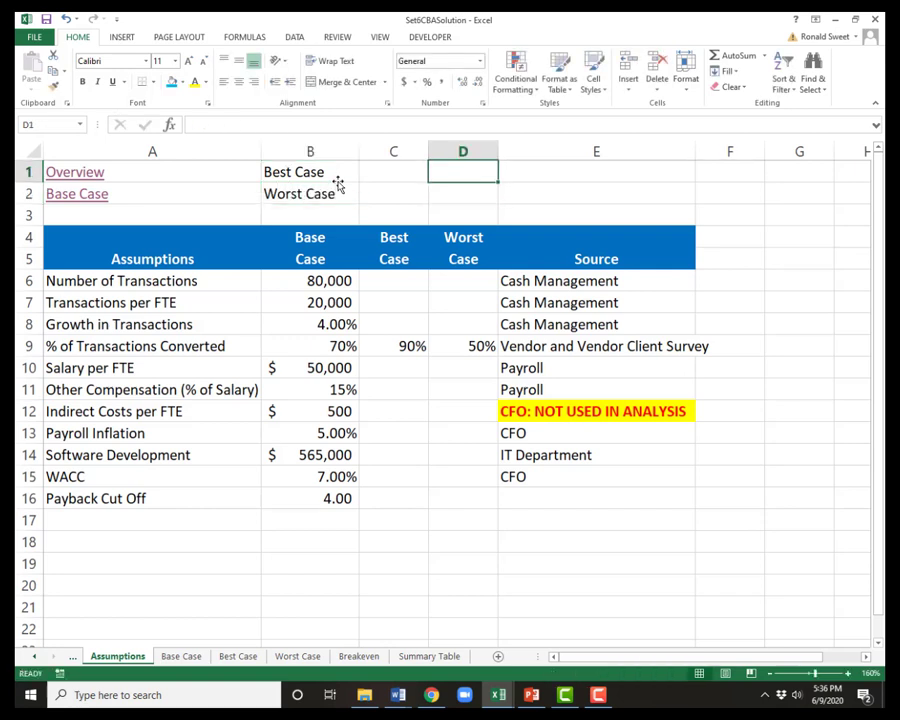
{"action": "key", "text": "Left"}
{"action": "type", "text": "Brw"}
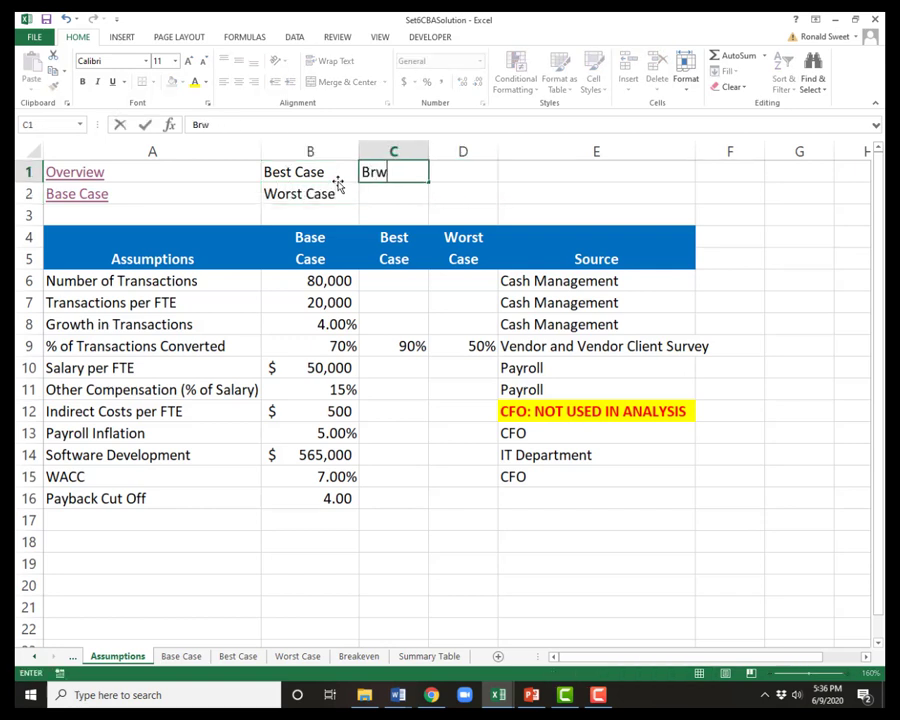
{"action": "type", "text": "eakeven"}
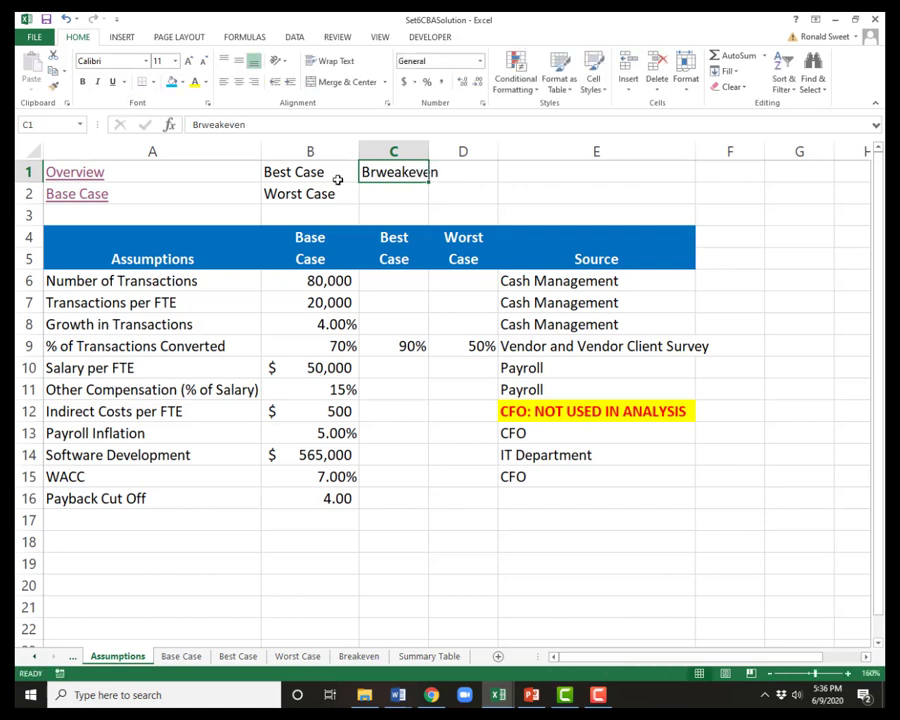
{"action": "key", "text": "Right"}
{"action": "key", "text": "Right"}
{"action": "key", "text": "Delete"}
{"action": "key", "text": "Return"}
Hyperlink the Best Case label in B1 to the Best Case sheet in this workbook
{"action": "key", "text": "Left"}
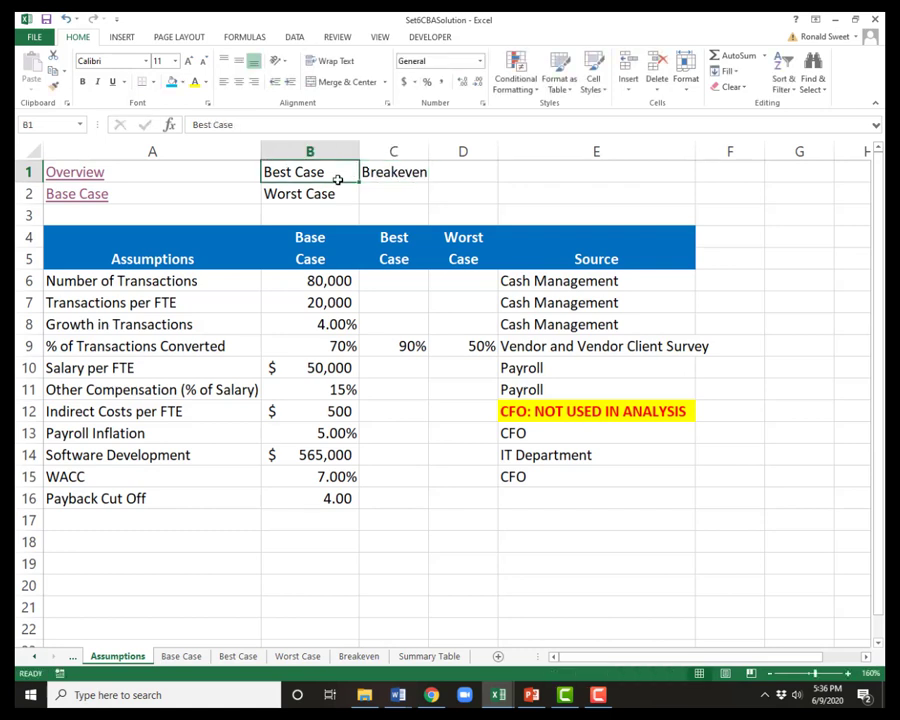
{"action": "right_click", "coordinate": [320, 173]}
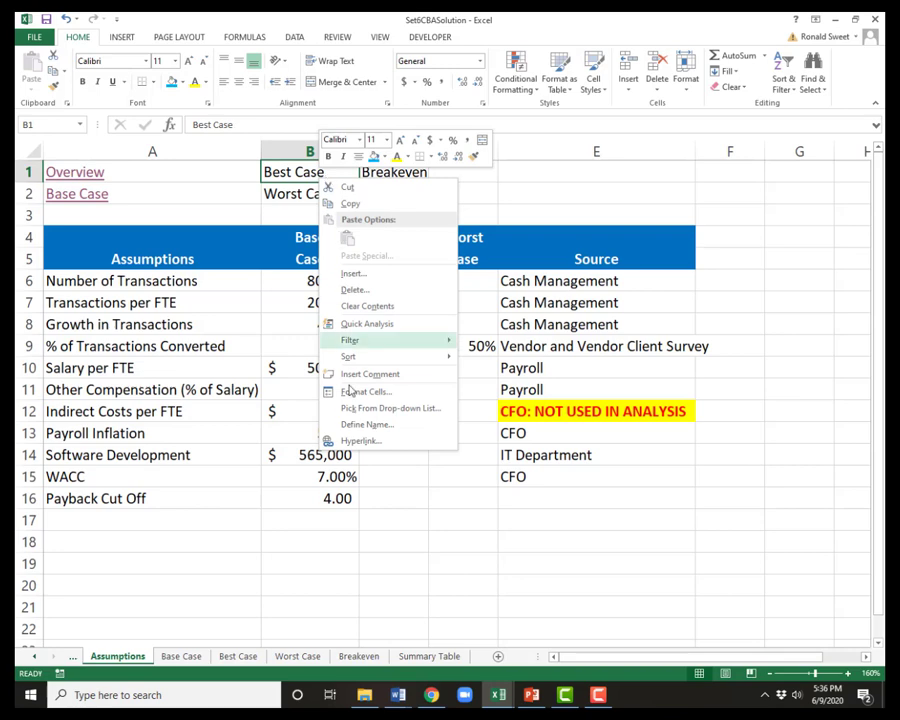
{"action": "left_click", "coordinate": [355, 439]}
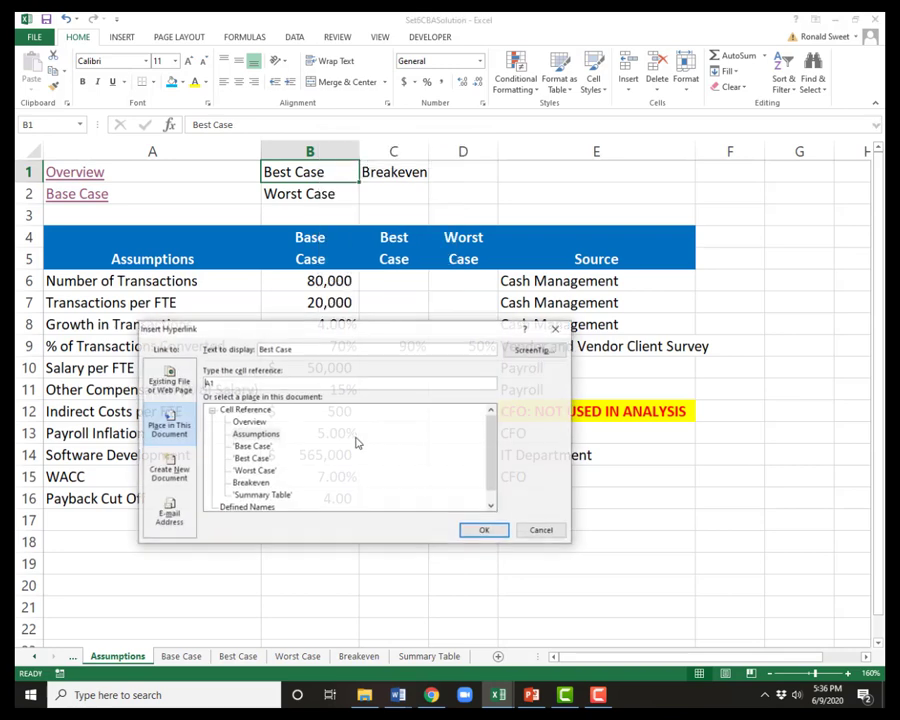
{"action": "left_click", "coordinate": [252, 459]}
{"action": "left_click", "coordinate": [483, 533]}
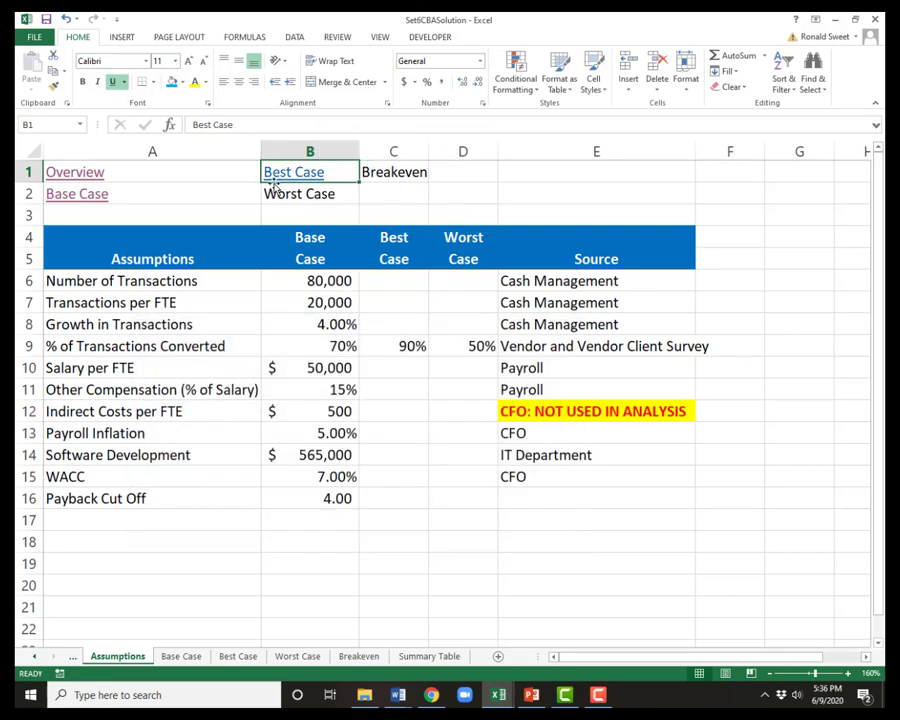
Hyperlink the Worst Case label in B2 to the Worst Case sheet in this workbook
{"action": "left_click", "coordinate": [277, 191]}
{"action": "right_click", "coordinate": [274, 192]}
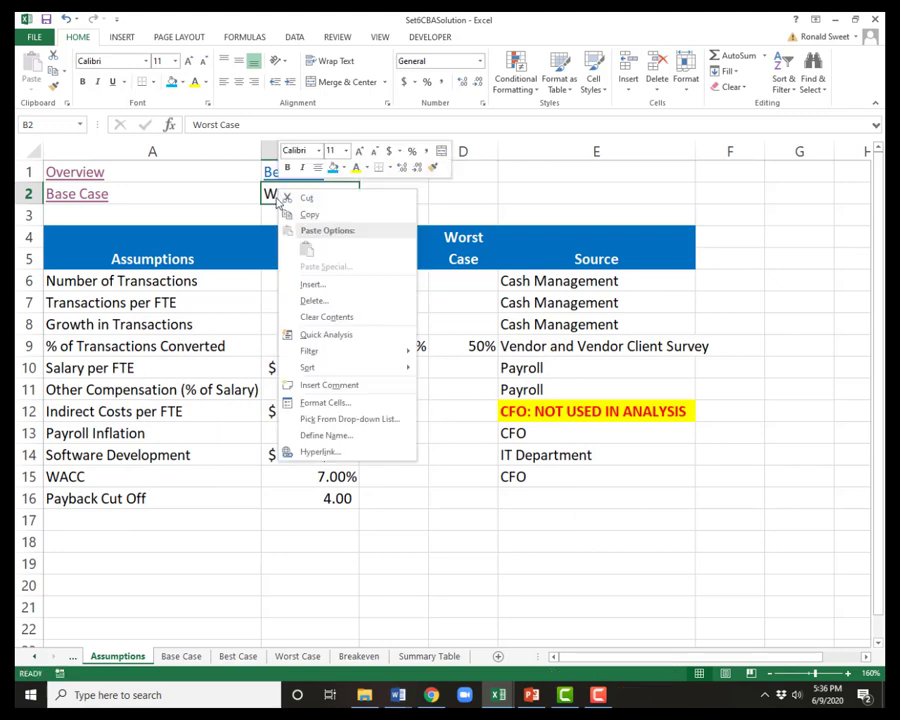
{"action": "left_click", "coordinate": [316, 453]}
{"action": "left_click", "coordinate": [236, 483]}
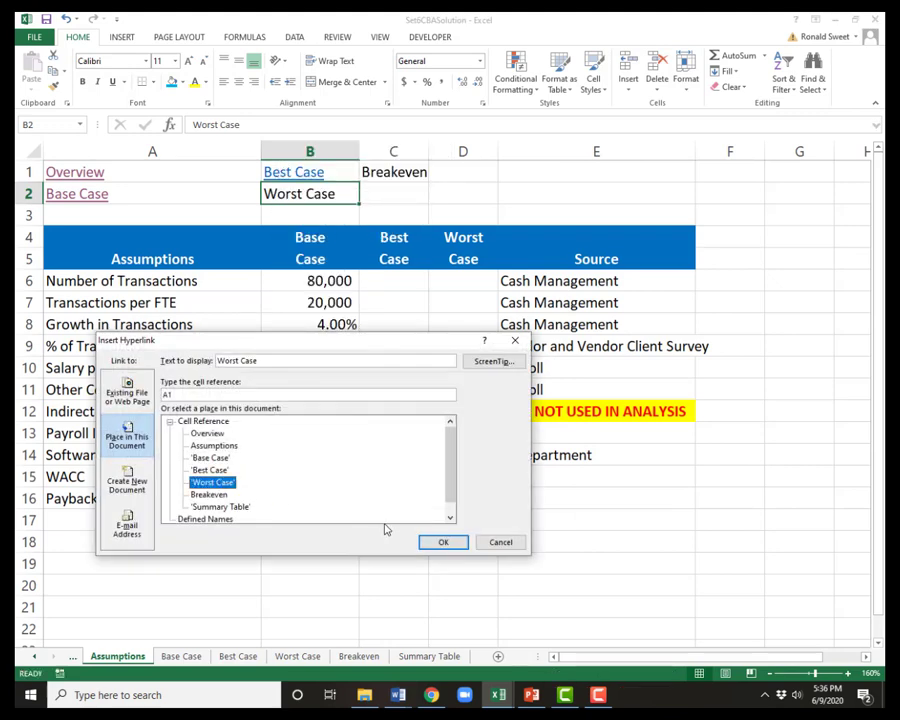
{"action": "left_click", "coordinate": [441, 542]}
Hyperlink the Breakeven label in C1 to the Breakeven sheet in this workbook
{"action": "right_click", "coordinate": [394, 172]}
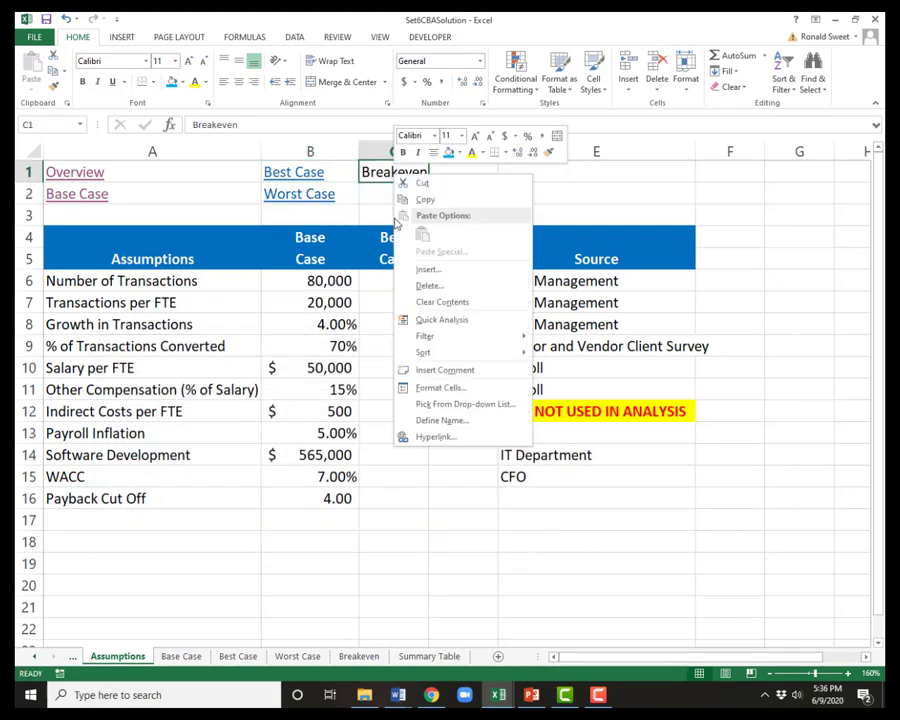
{"action": "left_click", "coordinate": [402, 434]}
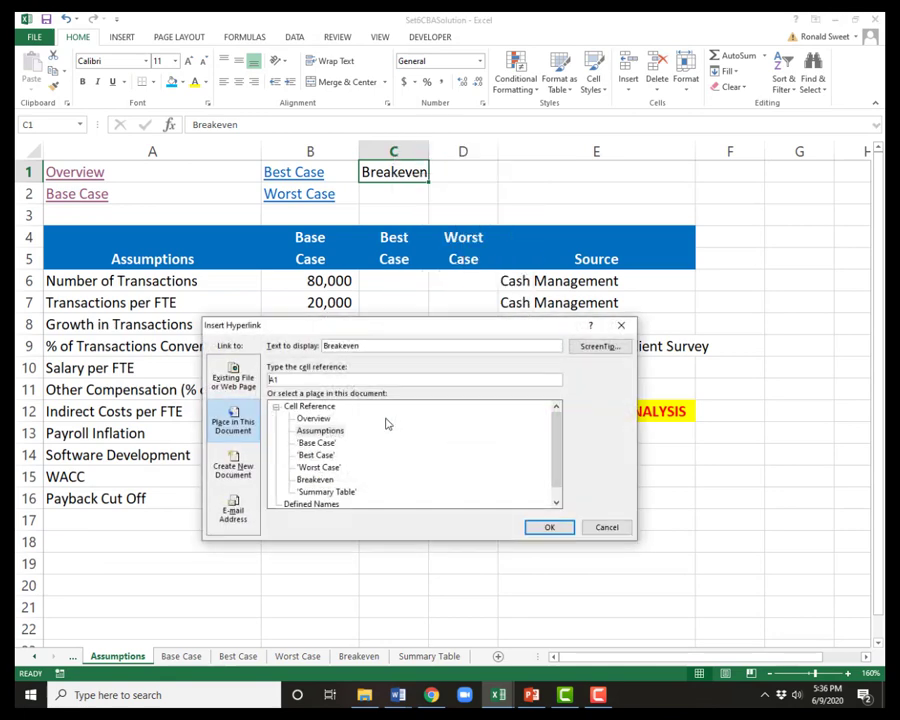
{"action": "left_click", "coordinate": [315, 479]}
{"action": "left_click", "coordinate": [545, 527]}
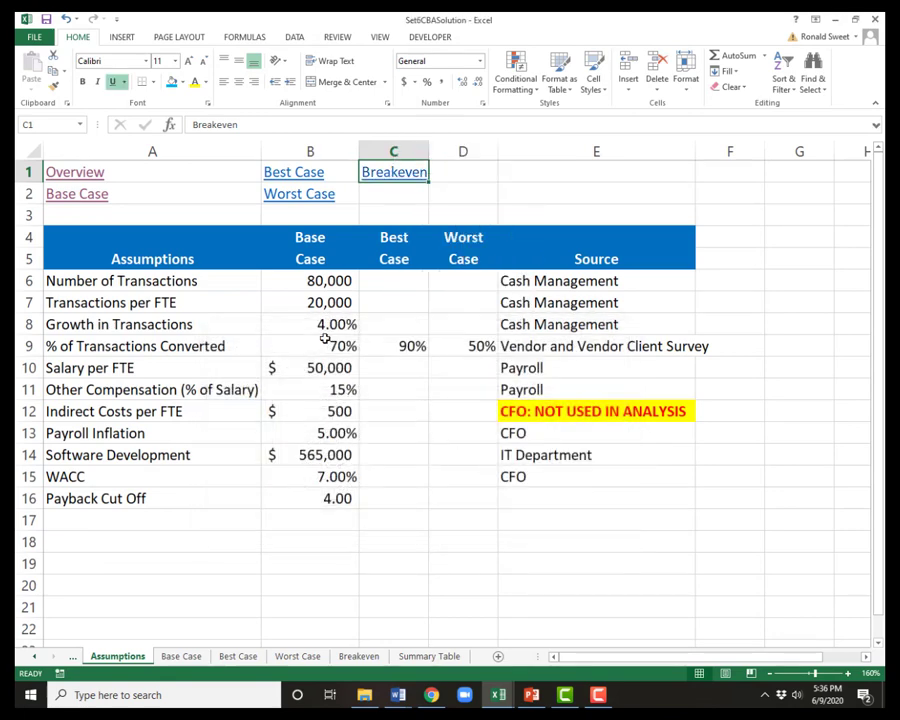
Test the Worst Case hyperlink from the Assumptions sheet and look at the Breakeven sheet
{"action": "left_click", "coordinate": [295, 198]}
{"action": "left_click", "coordinate": [295, 198]}
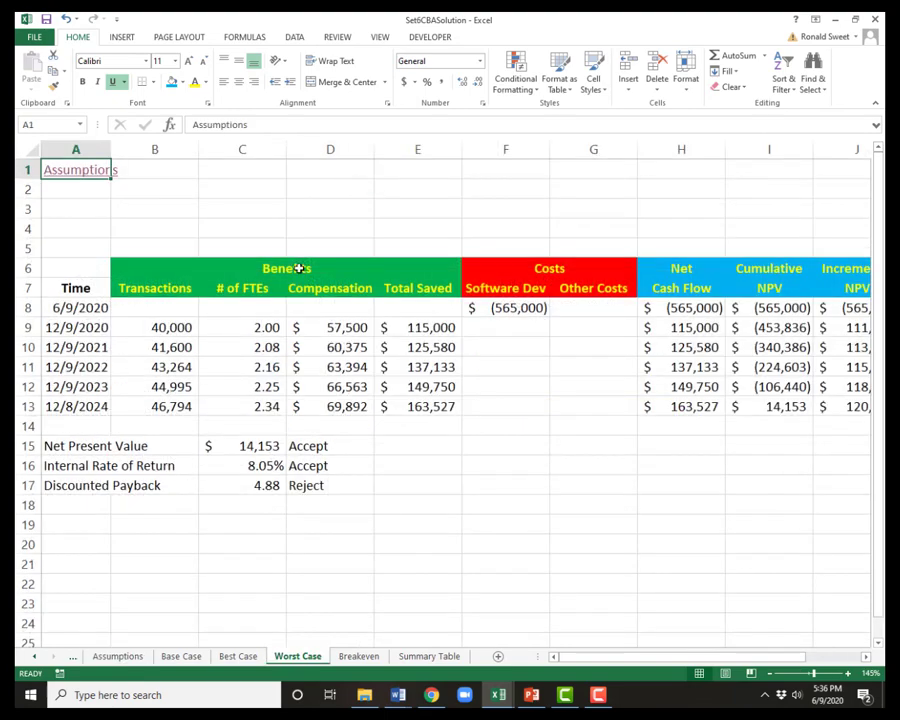
{"action": "left_click", "coordinate": [352, 656]}
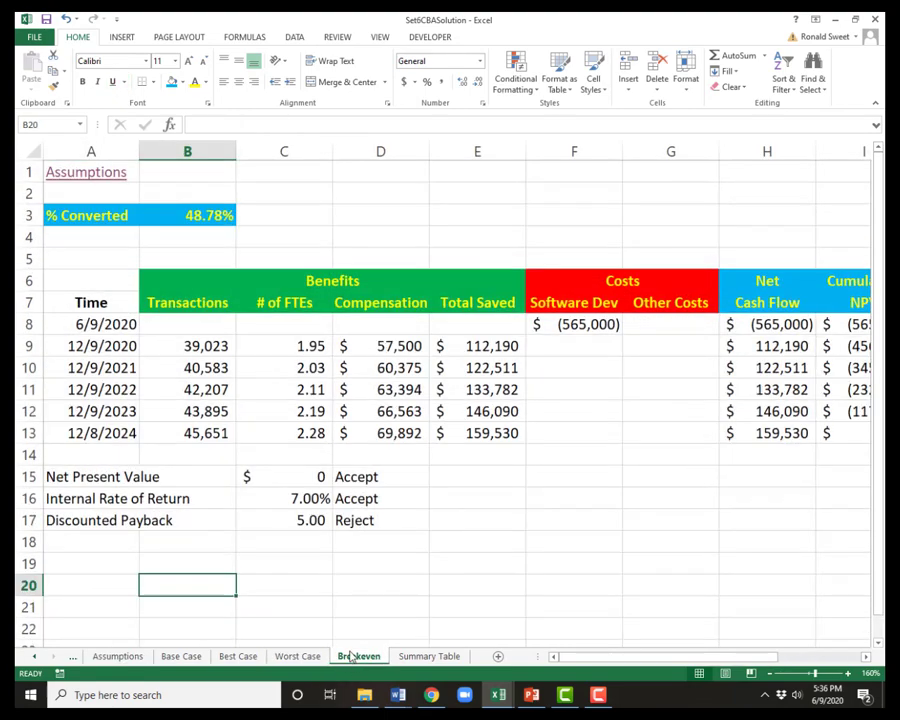
On the Summary Table sheet, enter the two-row heading Net Present in B1 and Value in B2
{"action": "left_click", "coordinate": [409, 657]}
{"action": "scroll", "coordinate": [363, 629], "scroll_direction": "up", "scroll_amount": 7}
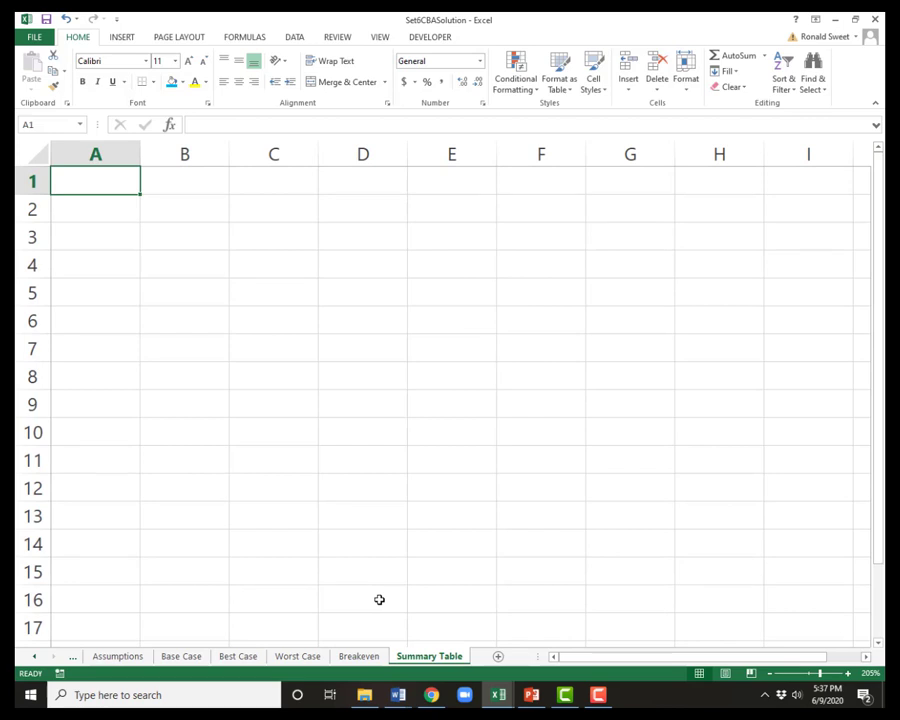
{"action": "key", "text": "Right"}
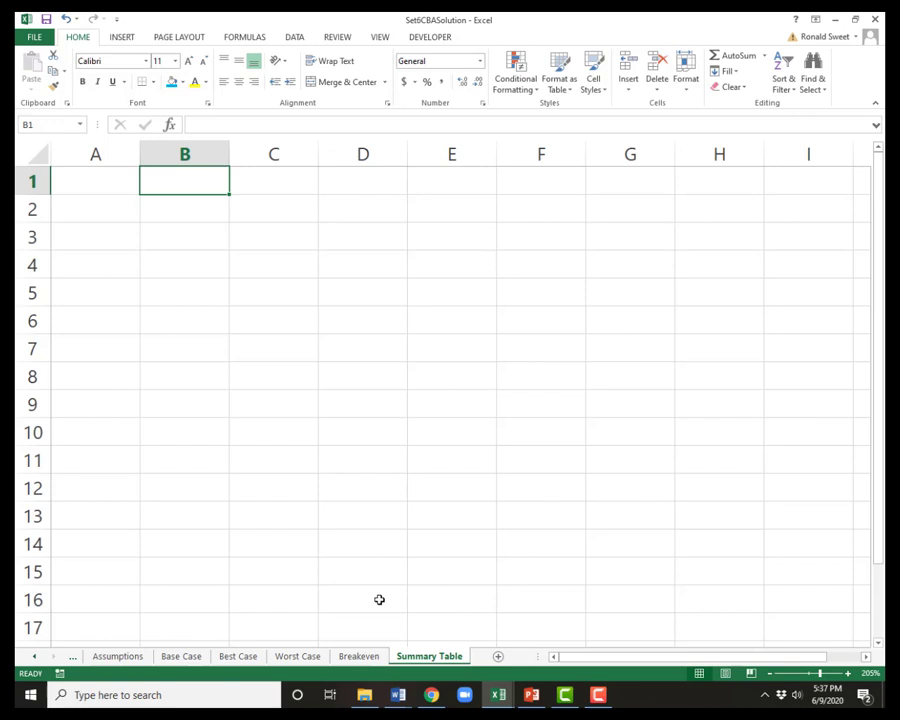
{"action": "type", "text": "Net Prese"}
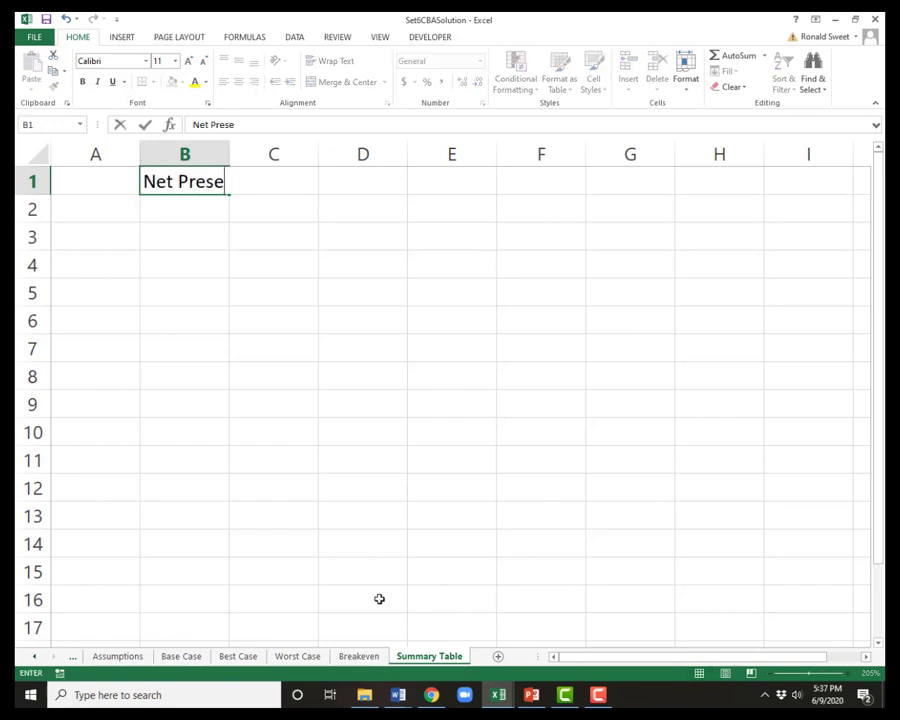
{"action": "type", "text": "nt"}
{"action": "key", "text": "Return"}
{"action": "type", "text": "Value"}
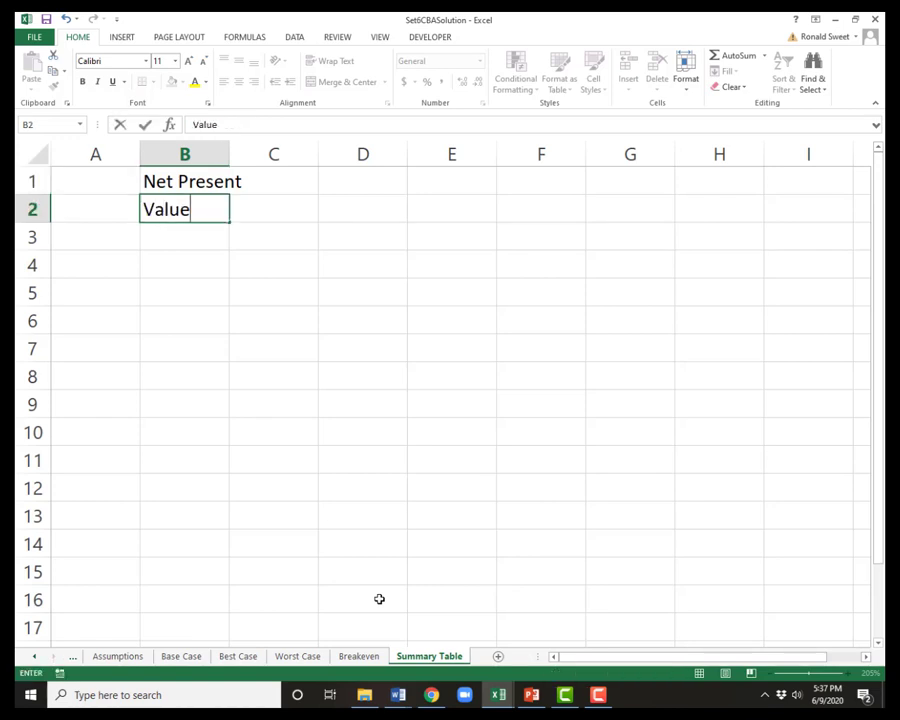
Enter the two-row heading Internal Rate in C1 and of Return in C2
{"action": "key", "text": "Up"}
{"action": "key", "text": "Right"}
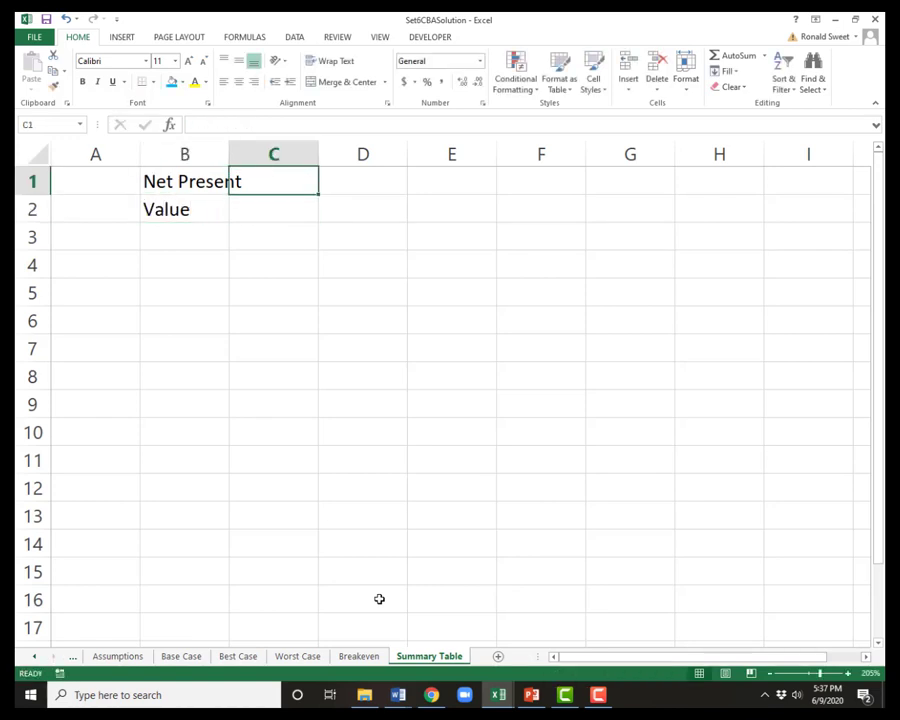
{"action": "type", "text": "Internal Rate"}
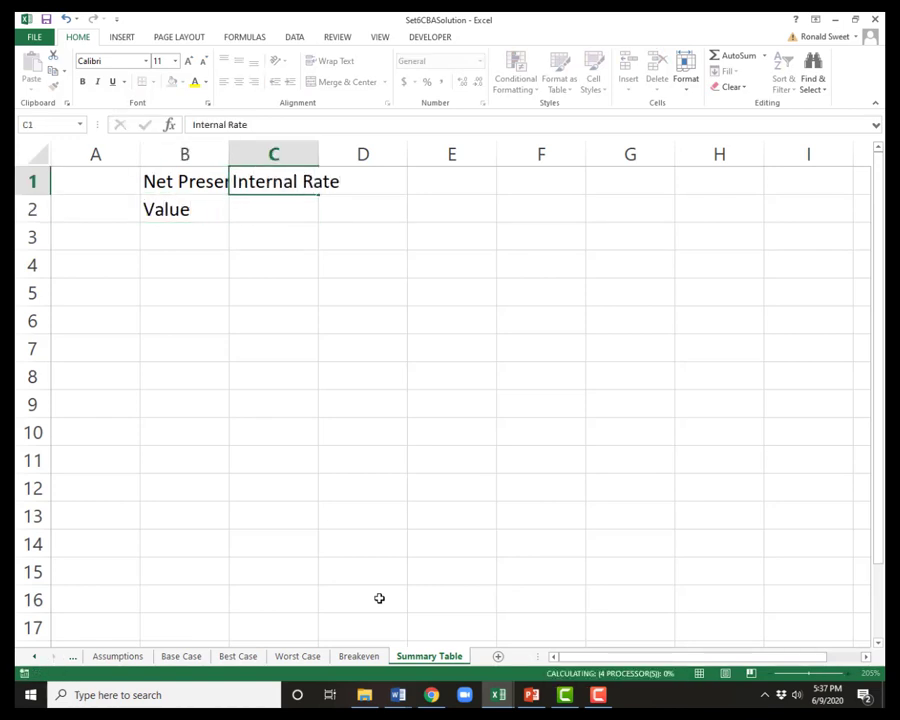
{"action": "key", "text": "Return"}
{"action": "type", "text": "of Return"}
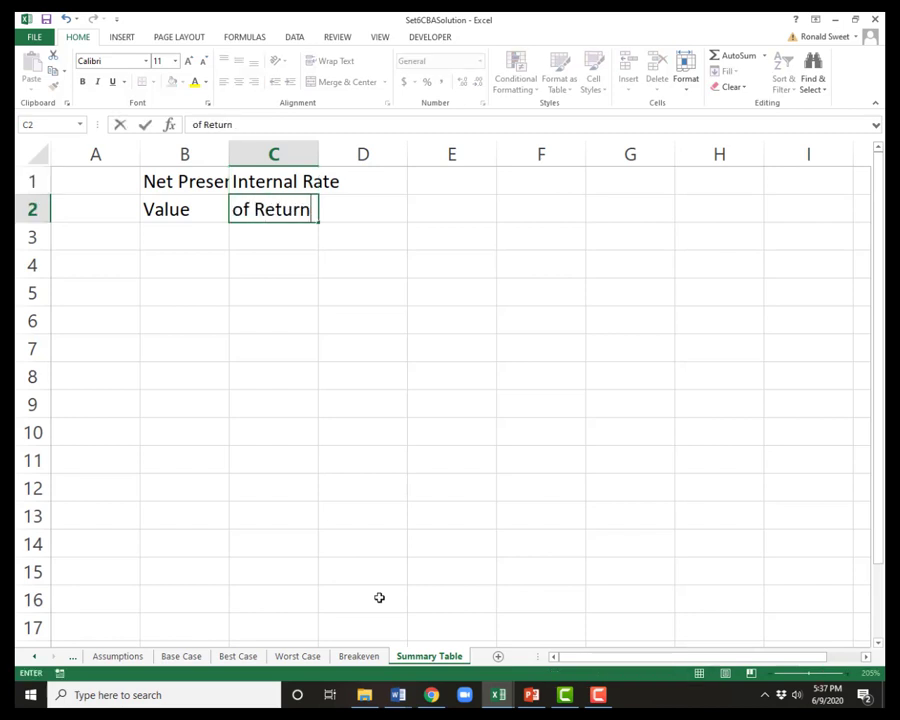
Enter Discounted Payback in D1 and Payback in D2 as the third column's heading
{"action": "key", "text": "Up"}
{"action": "key", "text": "Right"}
{"action": "type", "text": "Discounted"}
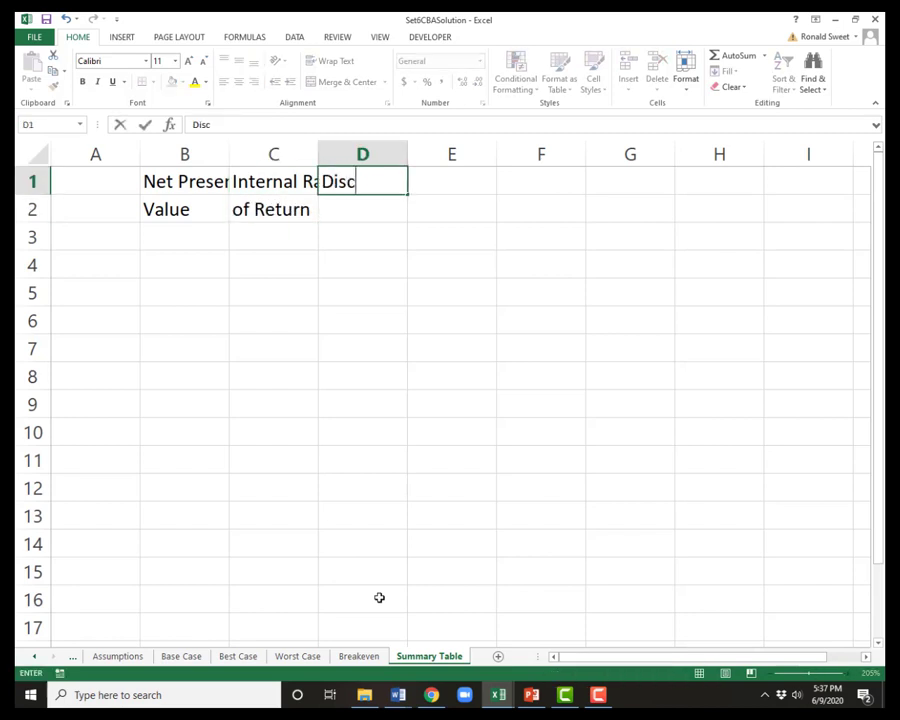
{"action": "type", "text": "ayback"}
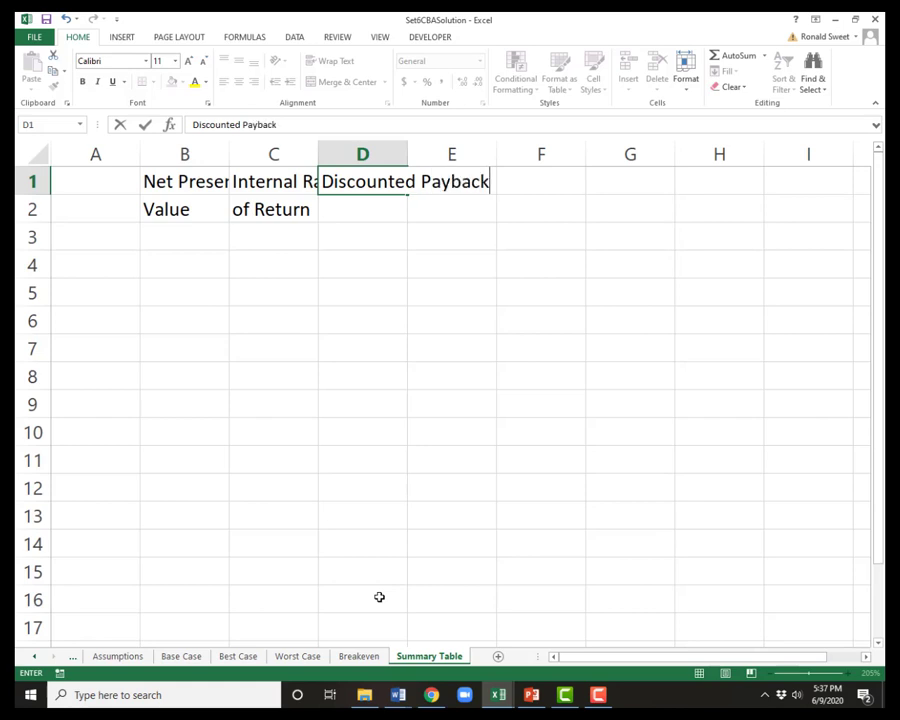
{"action": "key", "text": "ctrl+Return"}
{"action": "key", "text": "Return"}
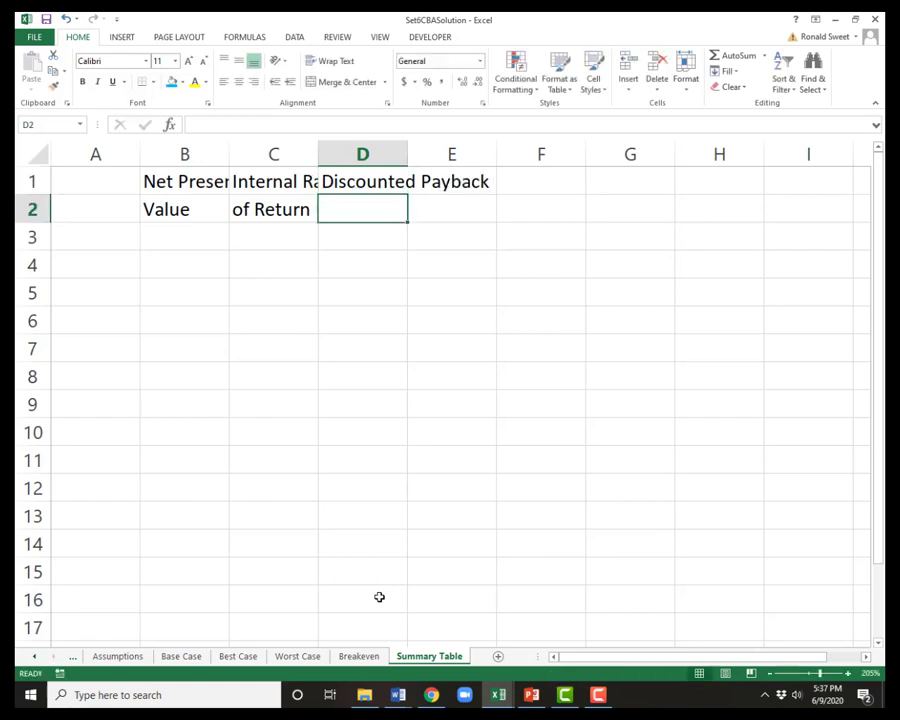
{"action": "type", "text": "Payback"}
{"action": "key", "text": "ctrl+Return"}
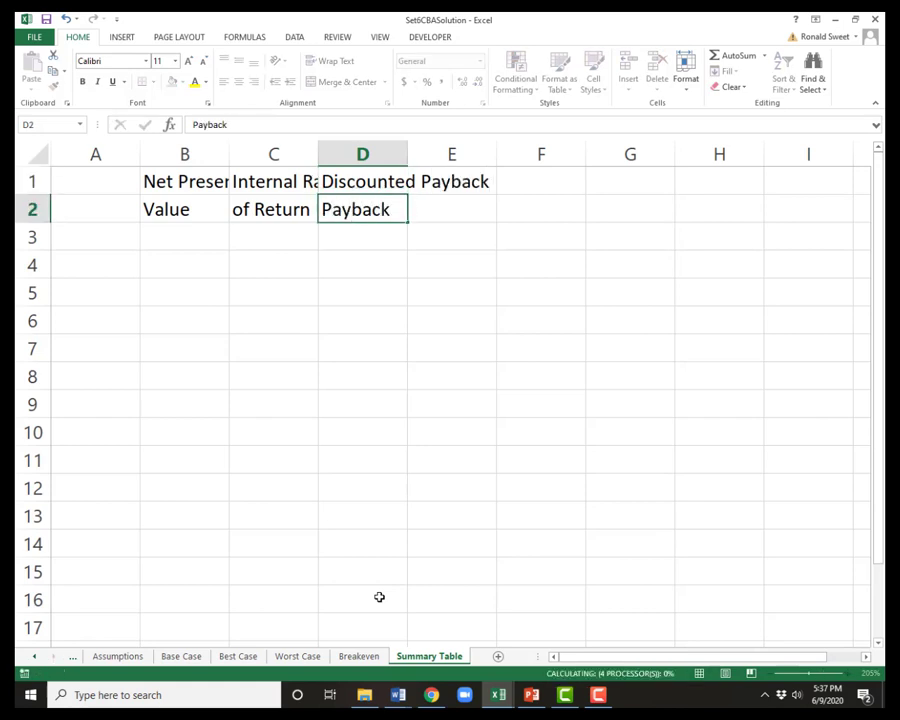
Remove the word Payback from D1 so the cell reads only Discounted
{"action": "key", "text": "Up"}
{"action": "key", "text": "F2"}
{"action": "key", "text": "BackSpace"}
{"action": "key", "text": "BackSpace"}
{"action": "key", "text": "BackSpace"}
{"action": "key", "text": "BackSpace"}
{"action": "key", "text": "BackSpace"}
{"action": "key", "text": "BackSpace"}
{"action": "key", "text": "BackSpace"}
{"action": "key", "text": "ctrl+Return"}
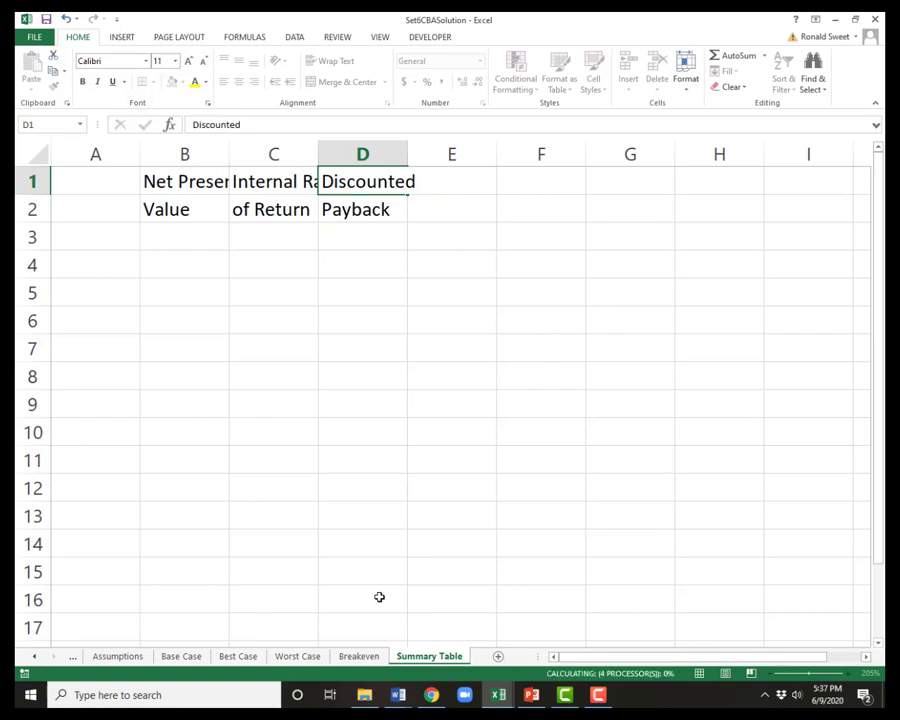
{"action": "key", "text": "Down"}
Set the width of columns A through D to 15
{"action": "left_click_drag", "start_coordinate": [100, 153], "coordinate": [388, 152]}
{"action": "right_click", "coordinate": [390, 153]}
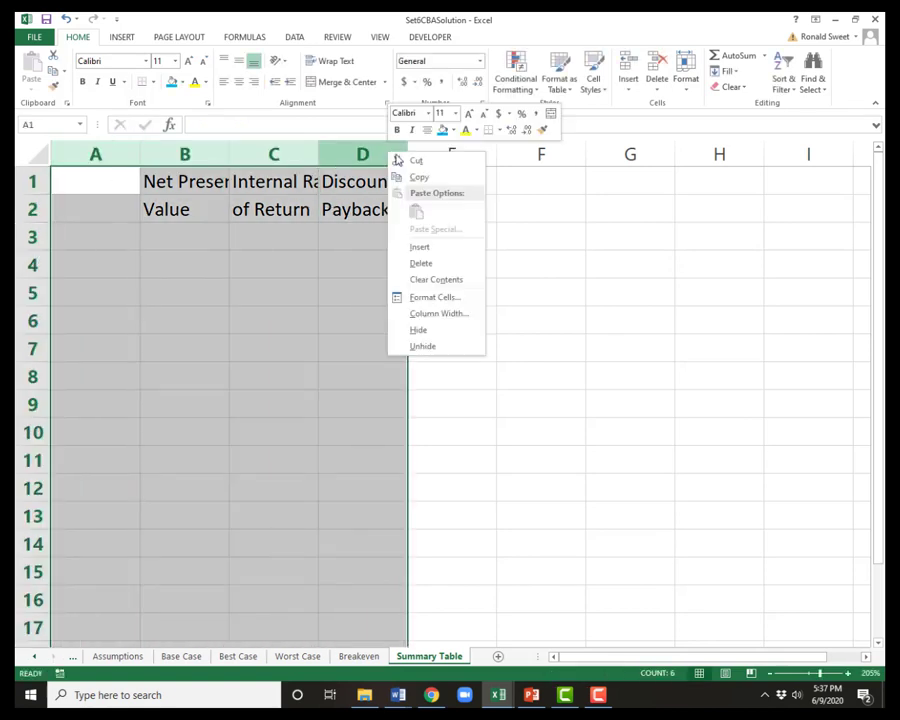
{"action": "left_click", "coordinate": [430, 314]}
{"action": "type", "text": "15"}
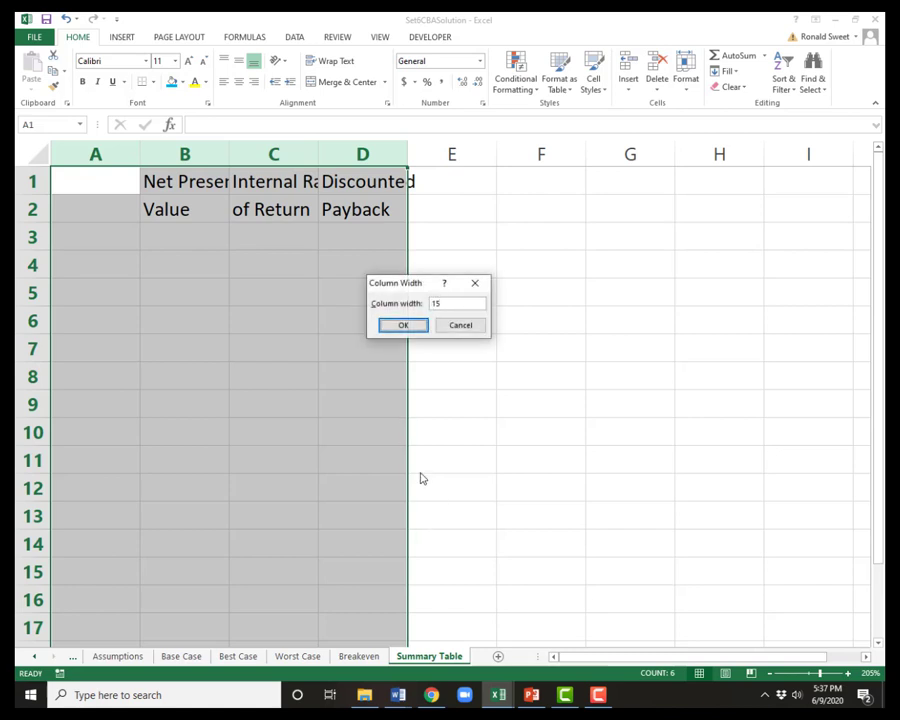
{"action": "key", "text": "Return"}
Make the headings in B1:D2 bold and center them horizontally
{"action": "left_click", "coordinate": [196, 184]}
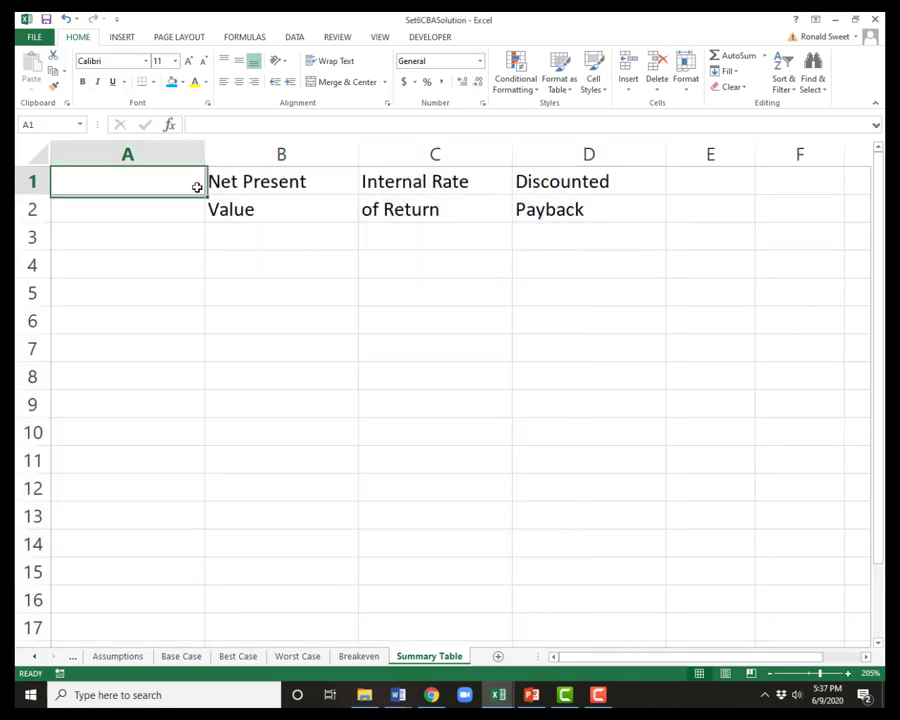
{"action": "left_click_drag", "start_coordinate": [232, 185], "coordinate": [543, 201]}
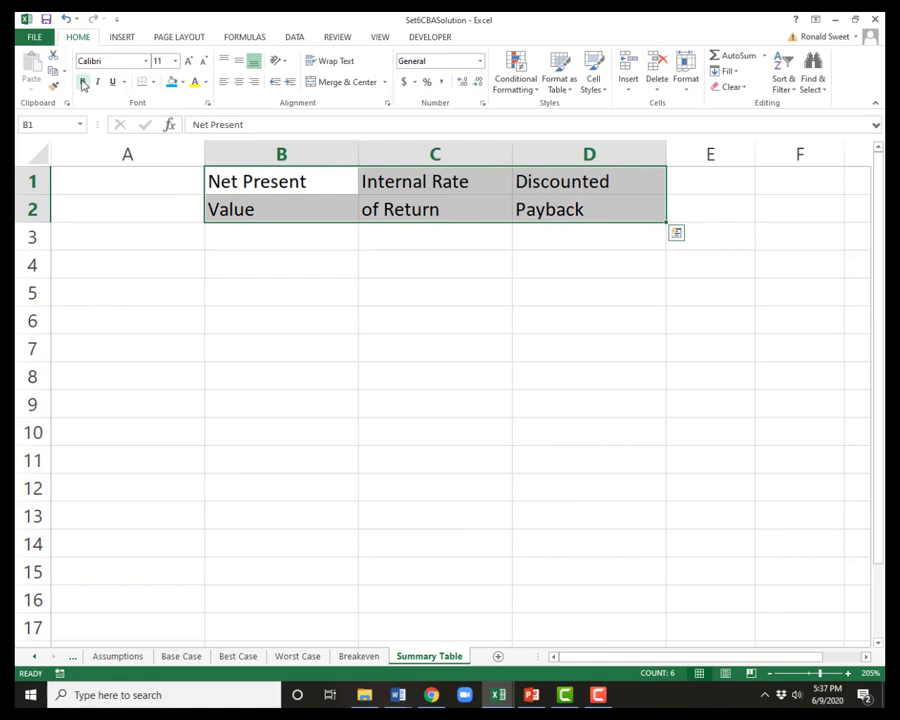
{"action": "key", "text": "ctrl+b"}
{"action": "left_click", "coordinate": [238, 83]}
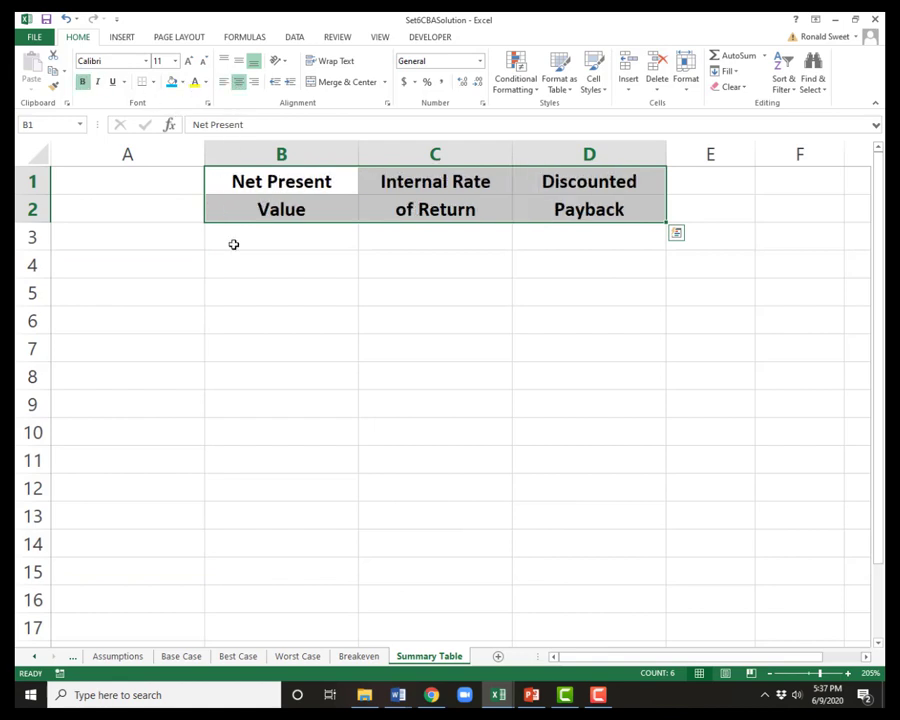
Enter the row labels Base Case, Best Case, Worst Case and Breakeven in cells A3 through A6
{"action": "left_click", "coordinate": [146, 236]}
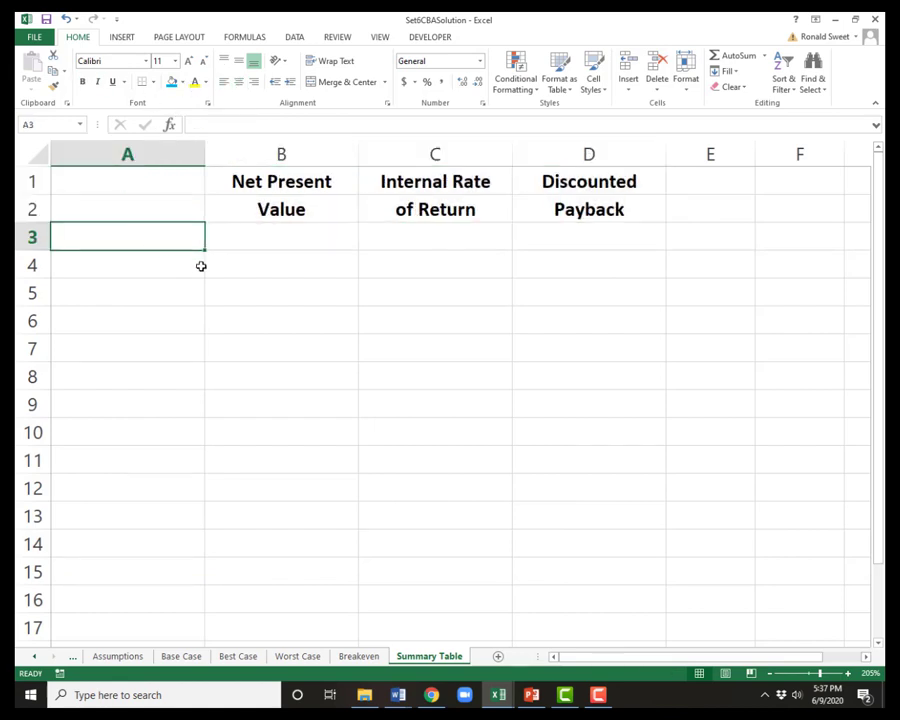
{"action": "type", "text": "Base "}
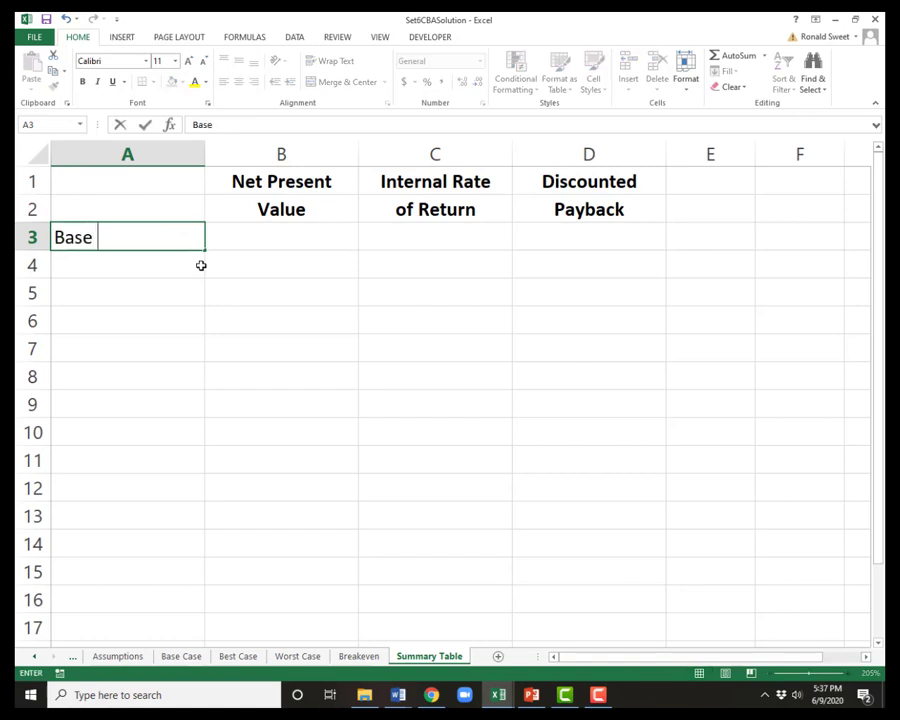
{"action": "type", "text": "Case"}
{"action": "key", "text": "Return"}
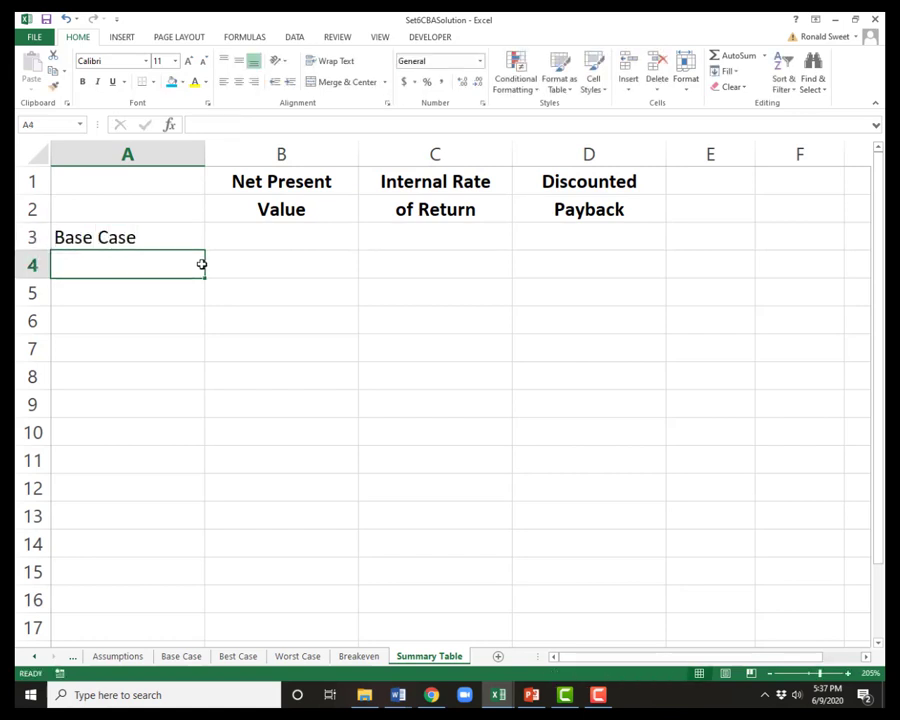
{"action": "type", "text": "Best Case"}
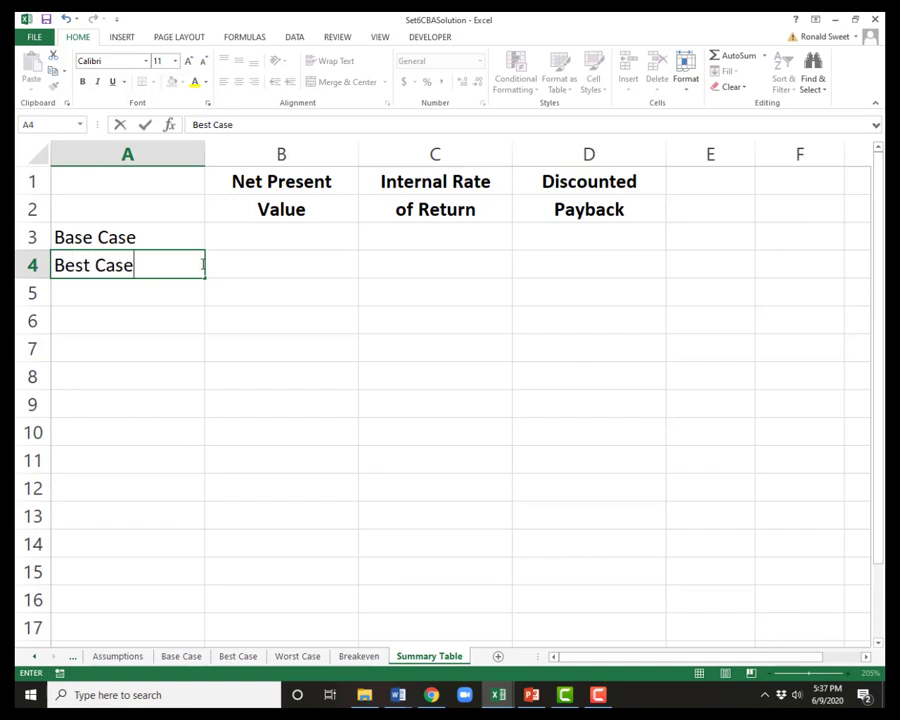
{"action": "key", "text": "Return"}
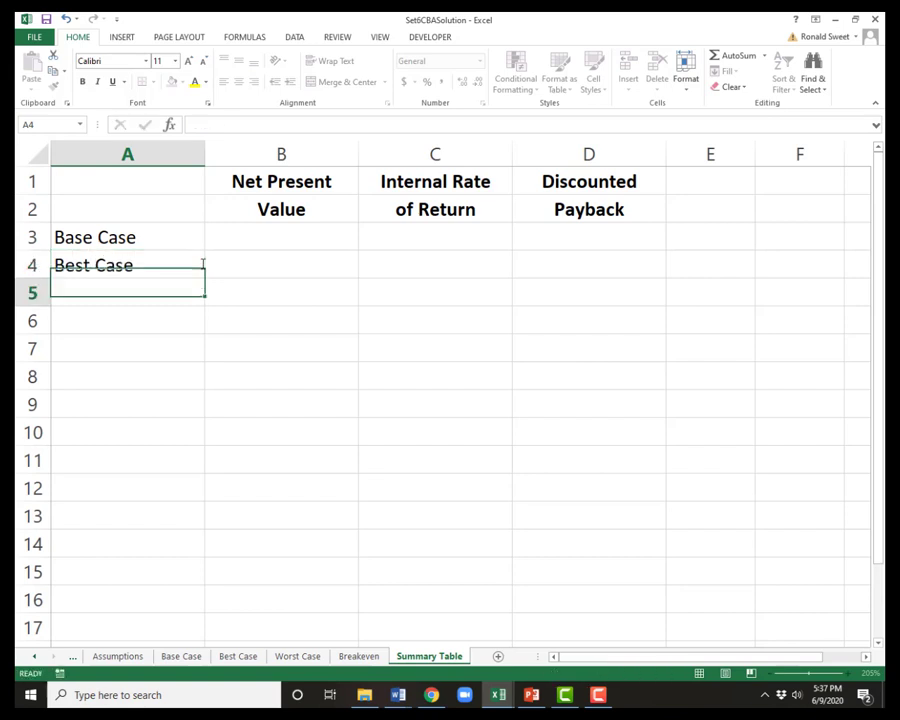
{"action": "type", "text": "Worst Case"}
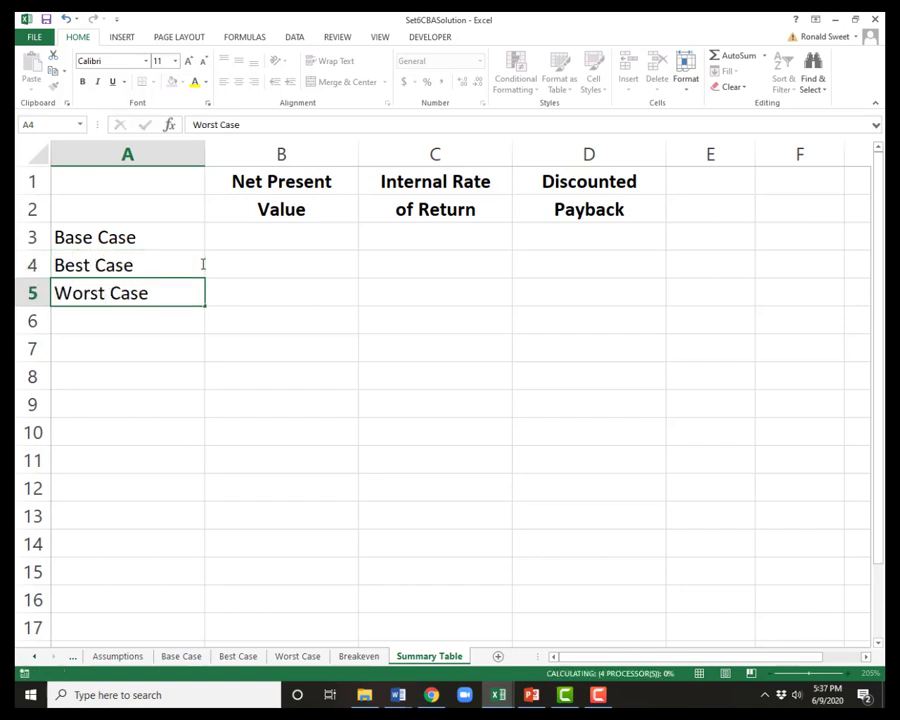
{"action": "key", "text": "Return"}
{"action": "type", "text": "Breakeven"}
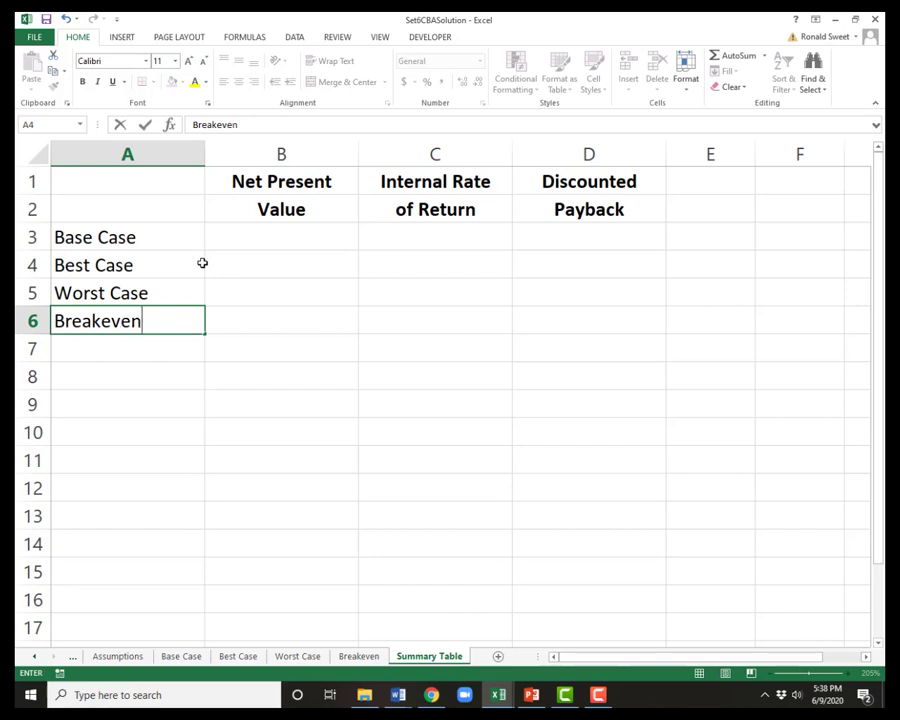
{"action": "key", "text": "Return"}
Enter the heading % Converted in cell E2 of the summary table
{"action": "key", "text": "Right"}
{"action": "key", "text": "Right"}
{"action": "key", "text": "Up"}
{"action": "key", "text": "Up"}
{"action": "key", "text": "Up"}
{"action": "key", "text": "Up"}
{"action": "key", "text": "Up"}
{"action": "key", "text": "Up"}
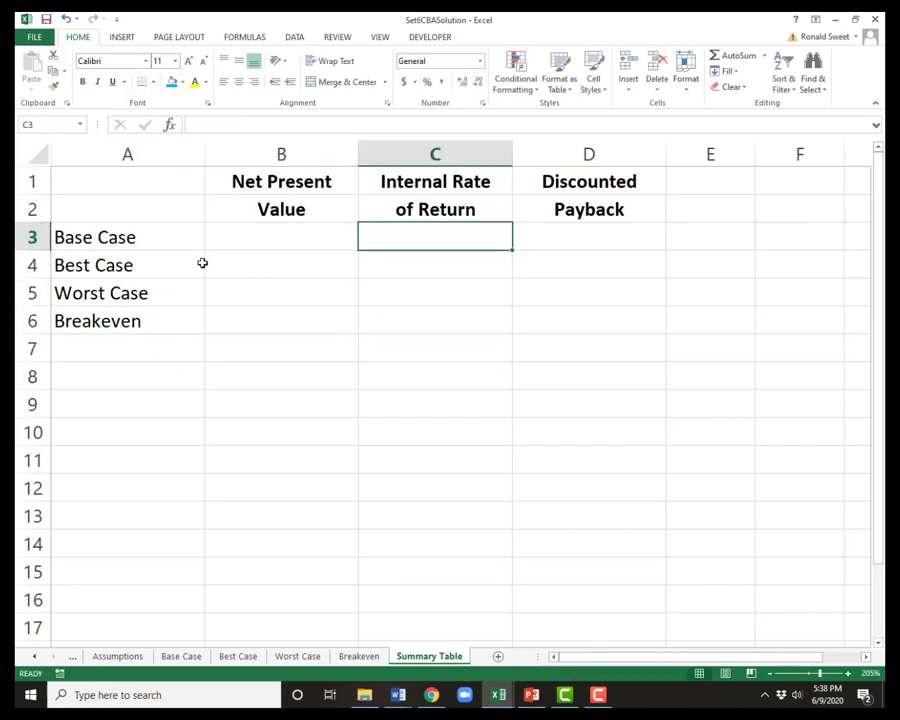
{"action": "key", "text": "Right"}
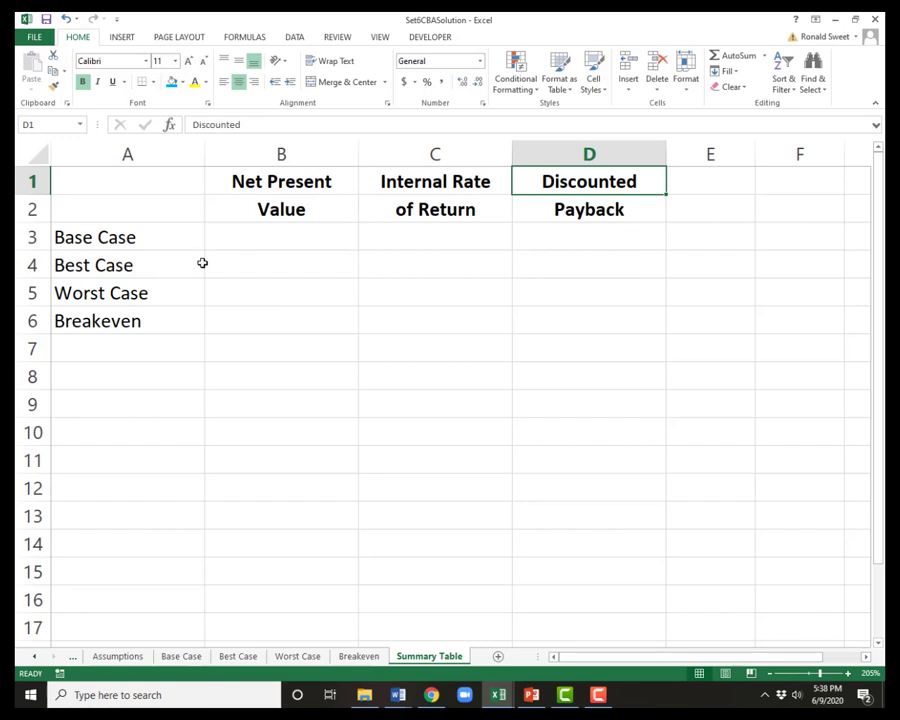
{"action": "key", "text": "Right"}
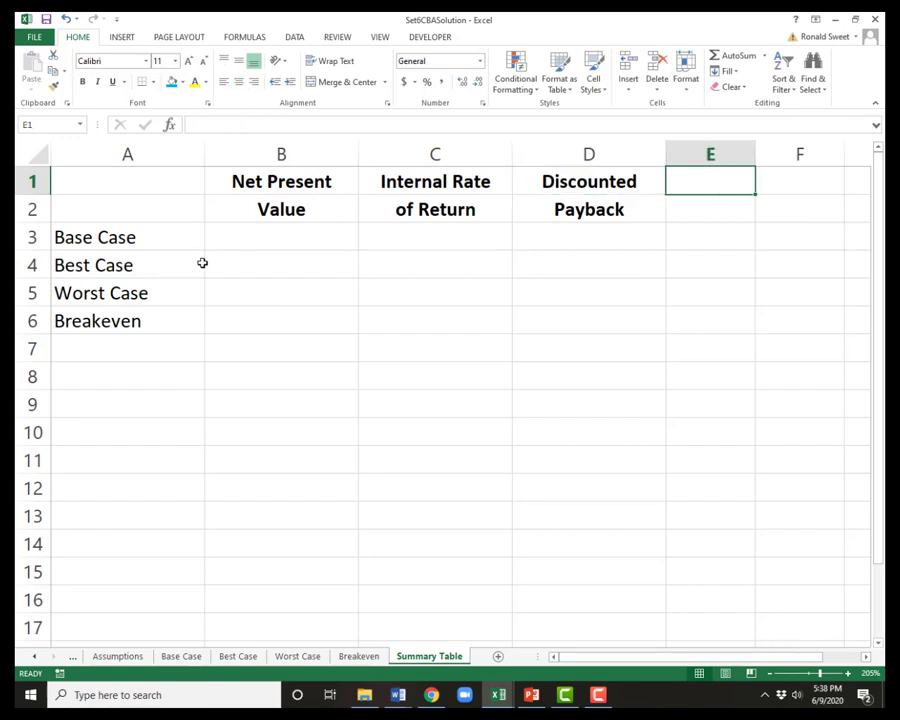
{"action": "key", "text": "Down"}
{"action": "type", "text": "% Converte"}
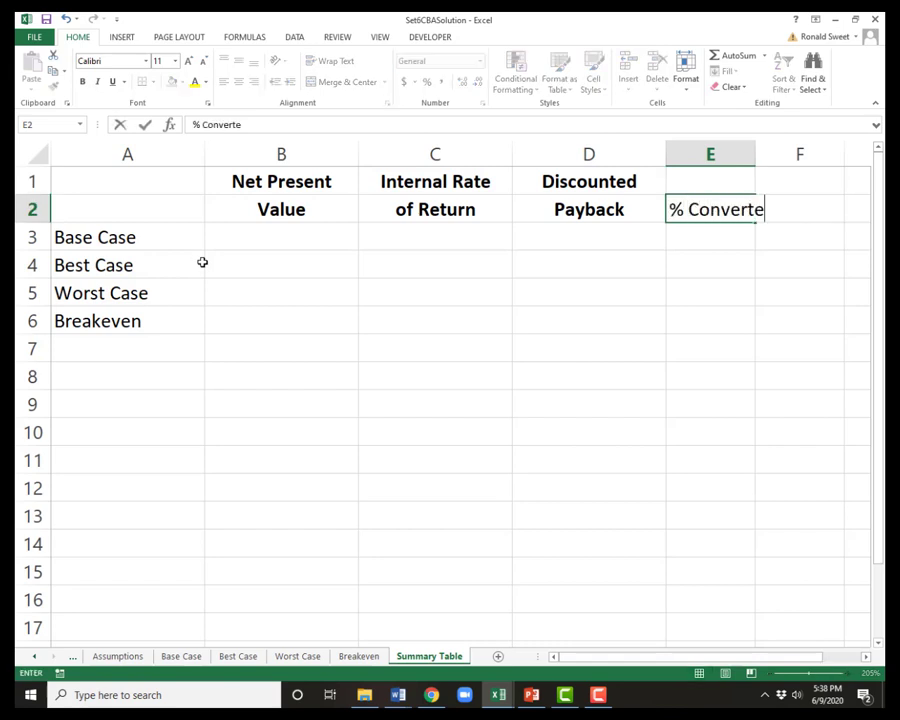
{"action": "type", "text": "d"}
{"action": "key", "text": "ctrl+Return"}
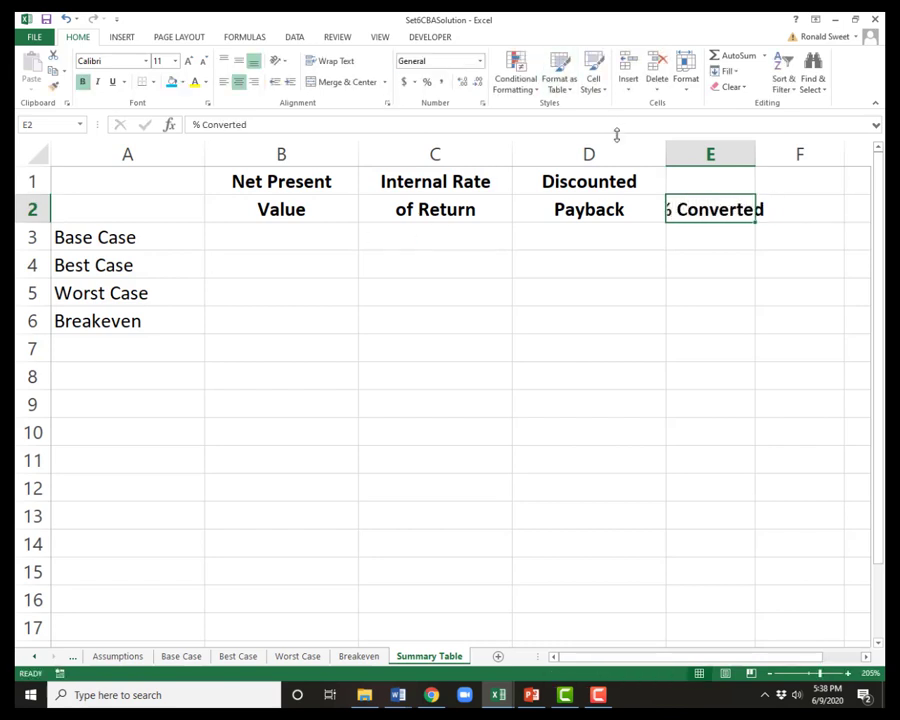
Set the width of column E to 15
{"action": "left_click", "coordinate": [684, 150]}
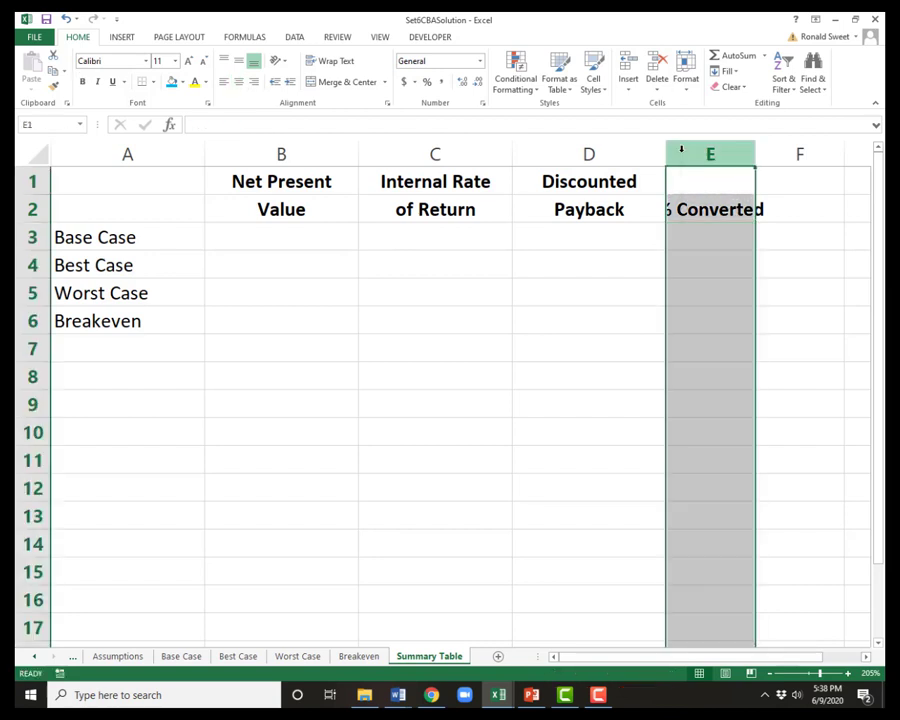
{"action": "right_click", "coordinate": [684, 152]}
{"action": "left_click", "coordinate": [718, 314]}
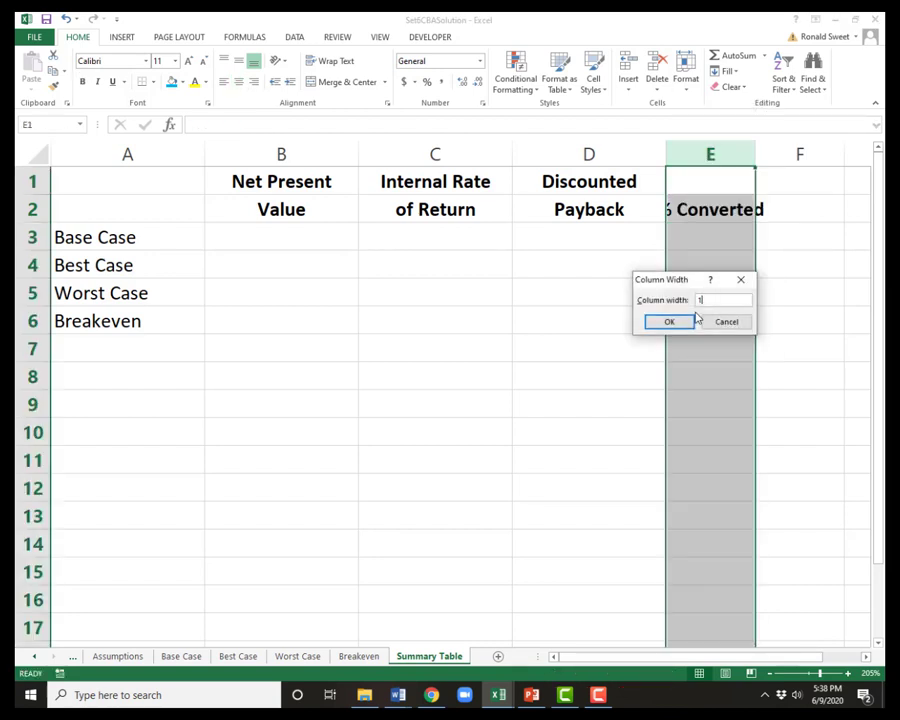
{"action": "type", "text": "15"}
{"action": "key", "text": "Return"}
Make the case labels in A3:A6 bold
{"action": "key", "text": "Left"}
{"action": "key", "text": "Left"}
{"action": "key", "text": "Left"}
{"action": "key", "text": "Left"}
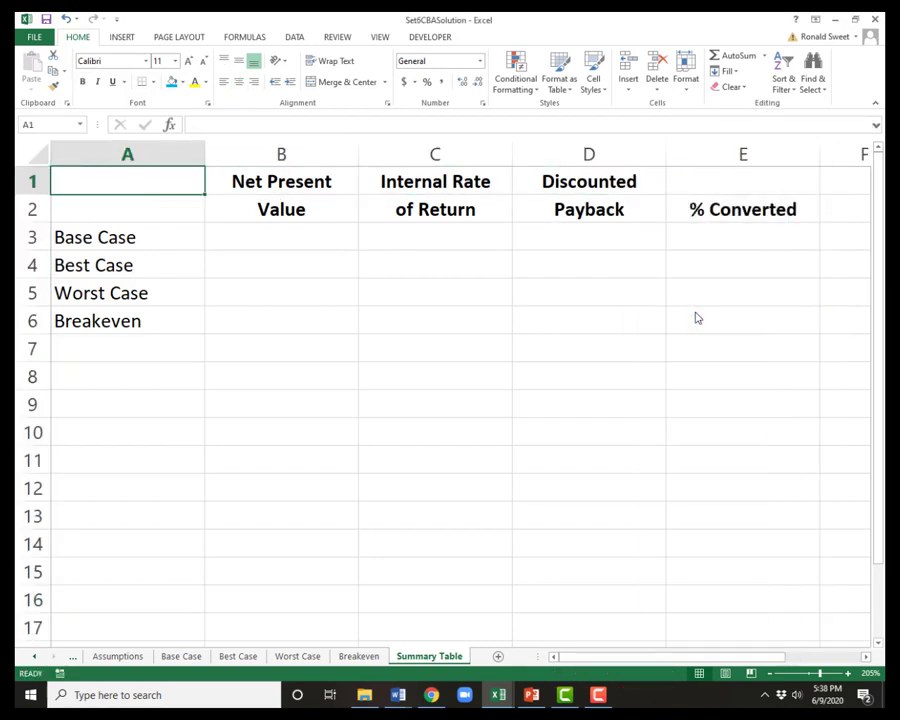
{"action": "key", "text": "Down"}
{"action": "key", "text": "Down"}
{"action": "key", "text": "shift+Down"}
{"action": "key", "text": "shift+Down"}
{"action": "key", "text": "shift+Down"}
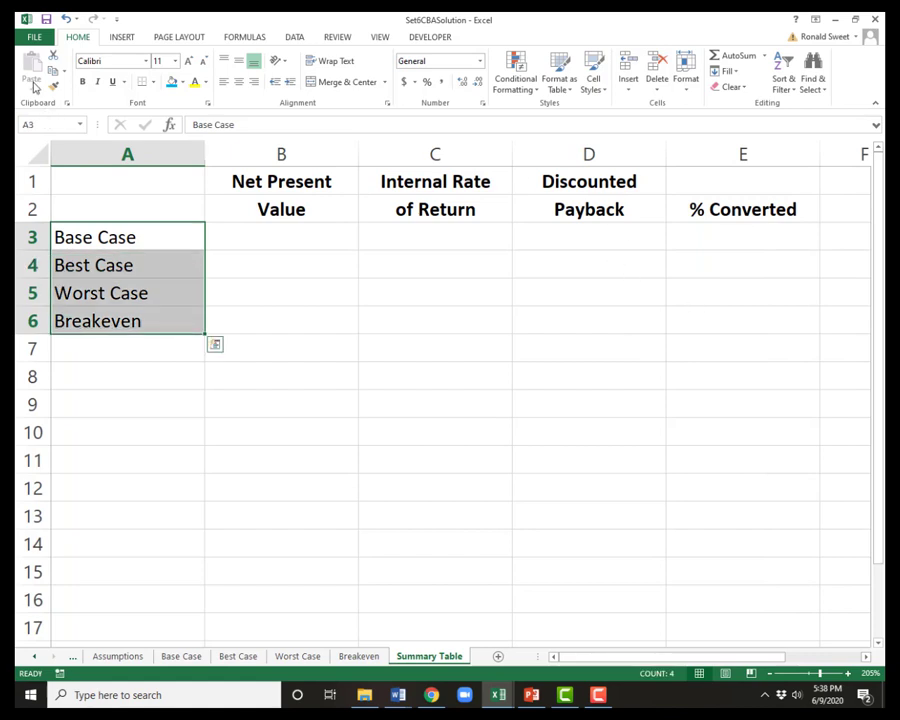
{"action": "key", "text": "ctrl+b"}
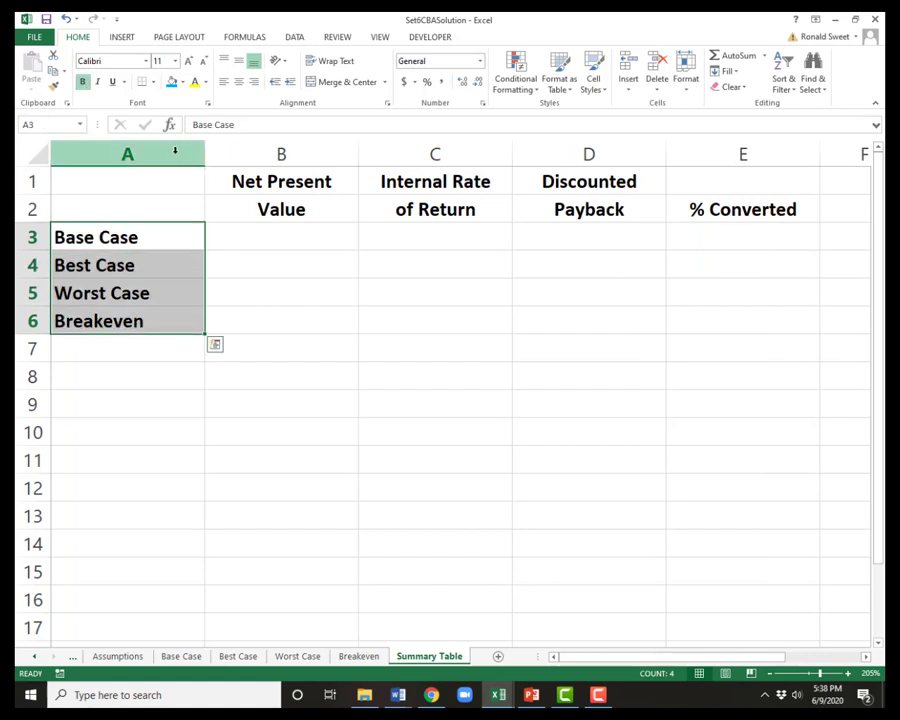
Give the headings in B1:E2 a light blue fill and yellow font color
{"action": "left_click_drag", "start_coordinate": [288, 180], "coordinate": [720, 208]}
{"action": "left_click", "coordinate": [171, 82]}
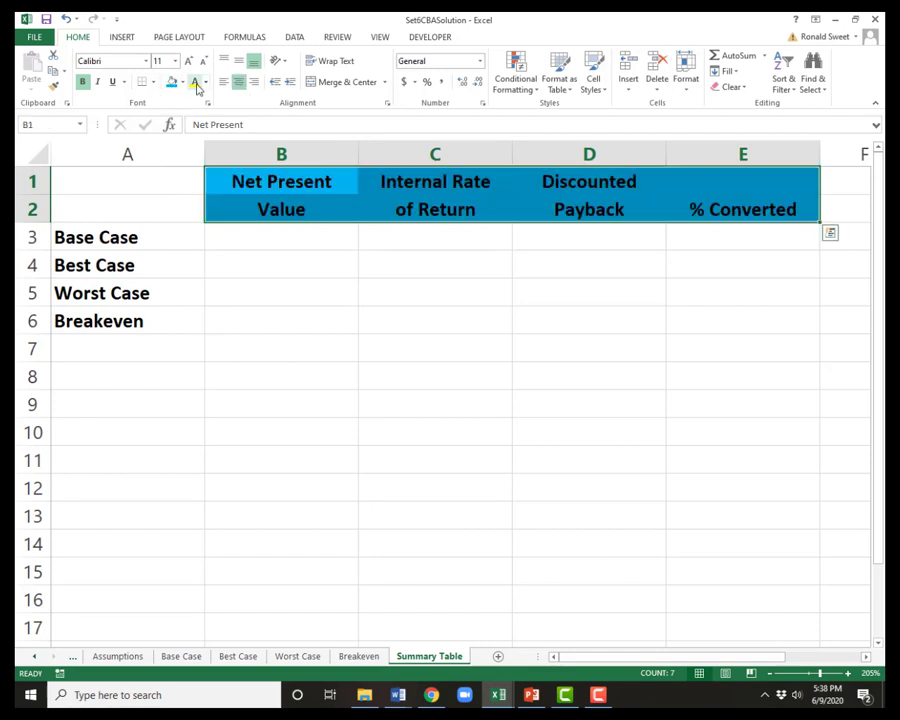
{"action": "left_click", "coordinate": [196, 82]}
Fill the case labels in A3:A6 with the standard orange color
{"action": "left_click_drag", "start_coordinate": [125, 229], "coordinate": [136, 320]}
{"action": "left_click", "coordinate": [182, 82]}
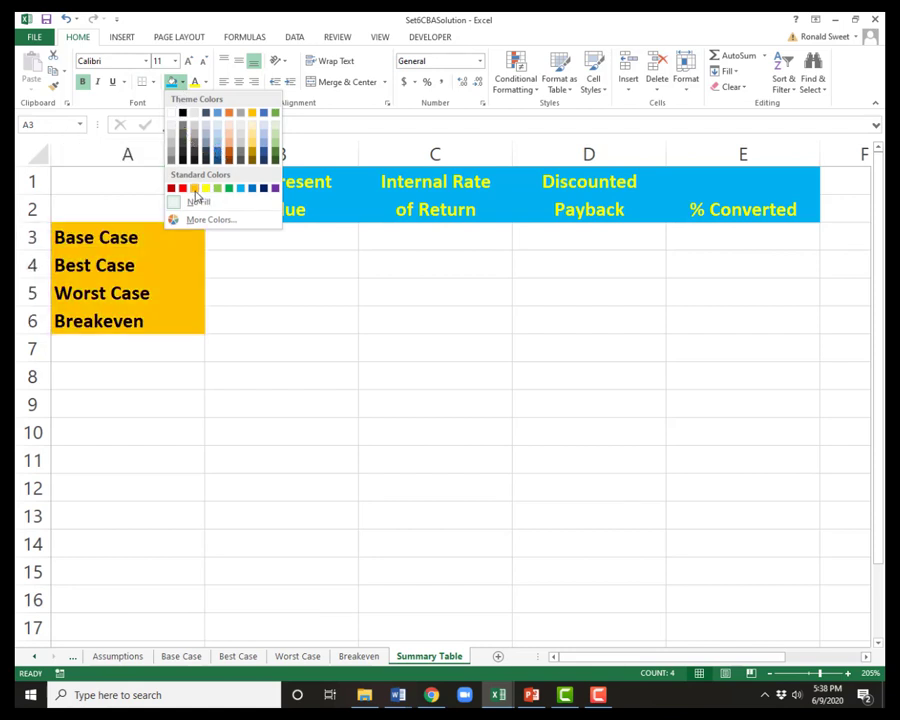
{"action": "left_click", "coordinate": [195, 189]}
Link B3 to the net present value in cell C15 of the Base Case sheet
{"action": "left_click", "coordinate": [240, 231]}
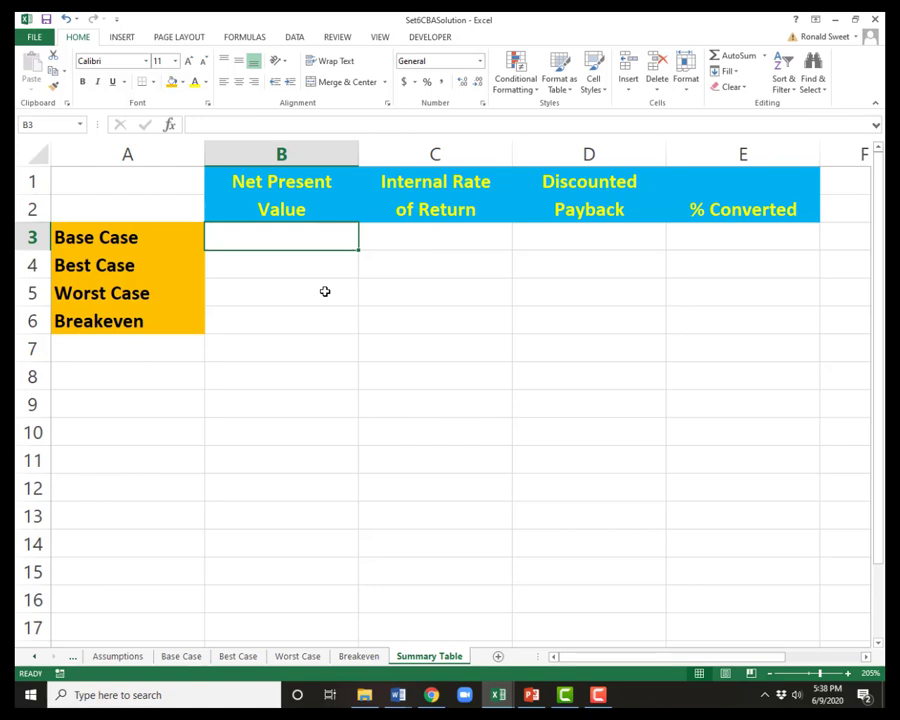
{"action": "type", "text": "="}
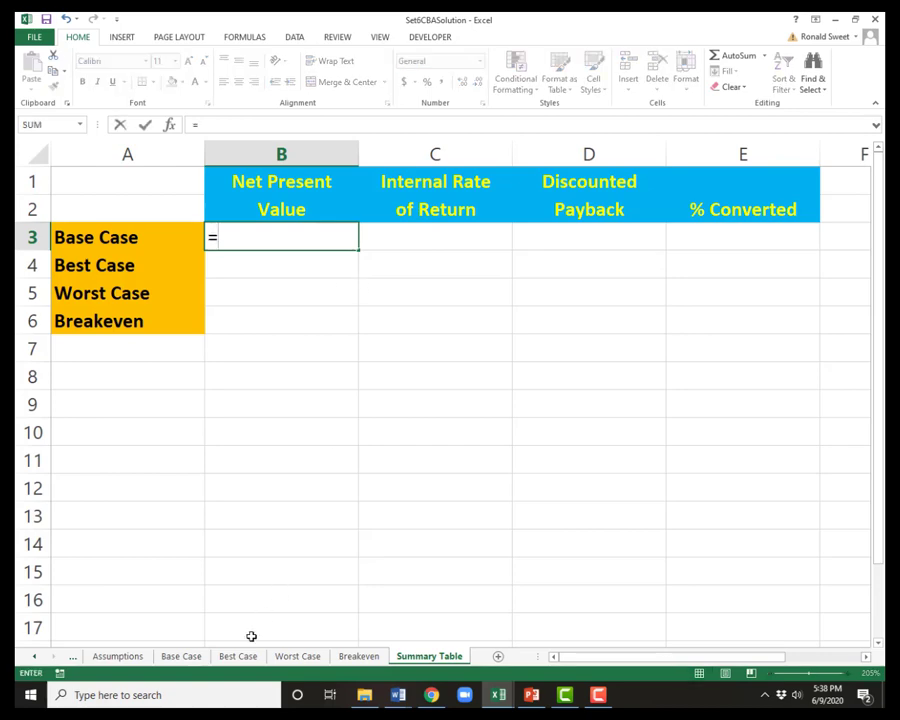
{"action": "left_click", "coordinate": [193, 659]}
{"action": "left_click", "coordinate": [268, 478]}
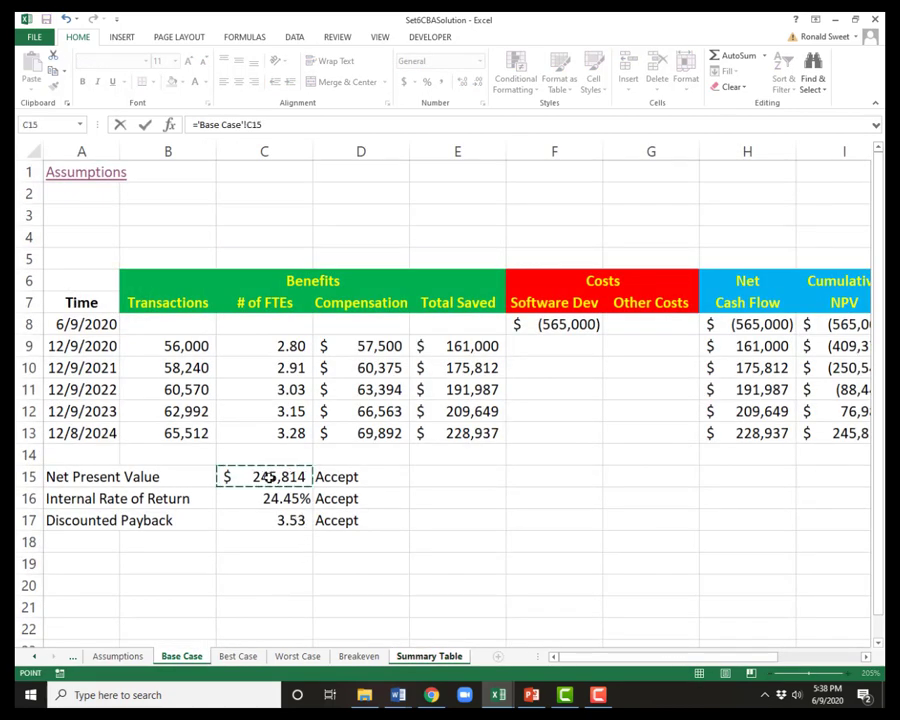
{"action": "key", "text": "Return"}
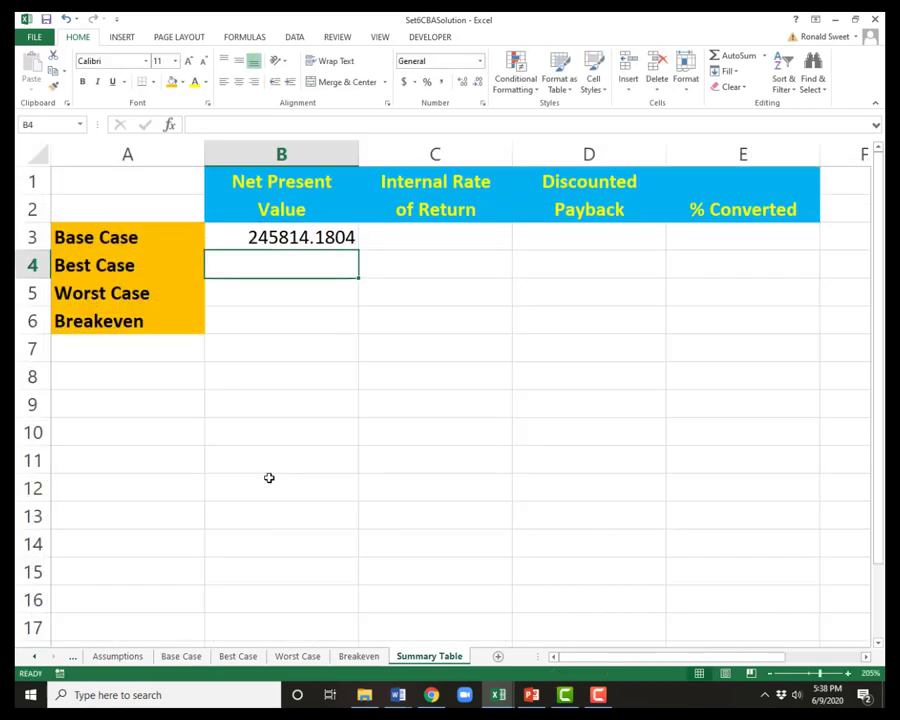
Format the Net Present Value cells B3:B6 in dollar accounting format with no decimal places
{"action": "key", "text": "Up"}
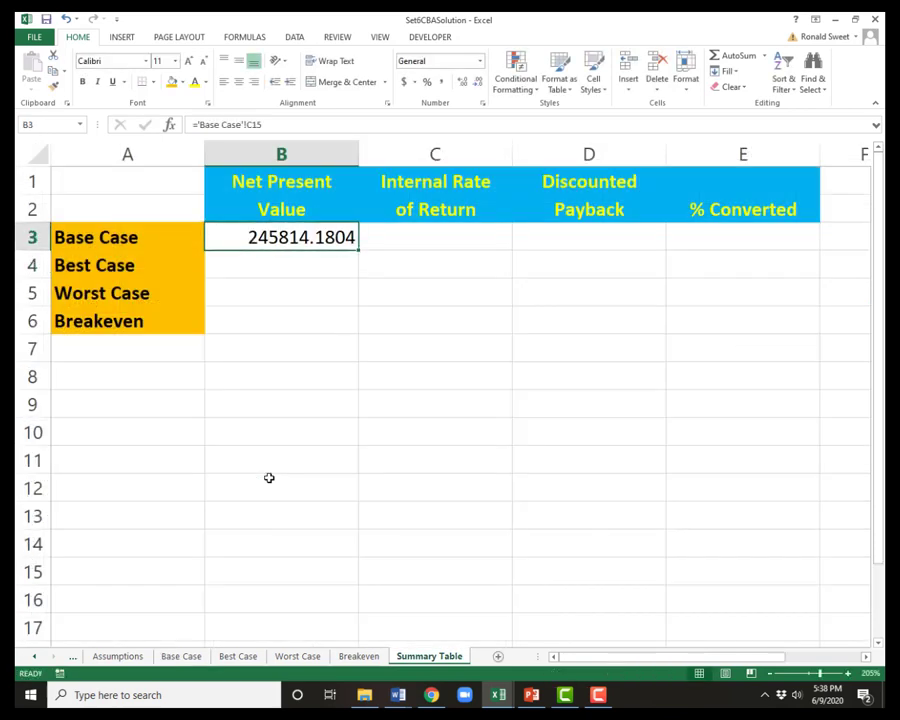
{"action": "left_click", "coordinate": [404, 82]}
{"action": "left_click", "coordinate": [477, 82]}
{"action": "left_click", "coordinate": [477, 82]}
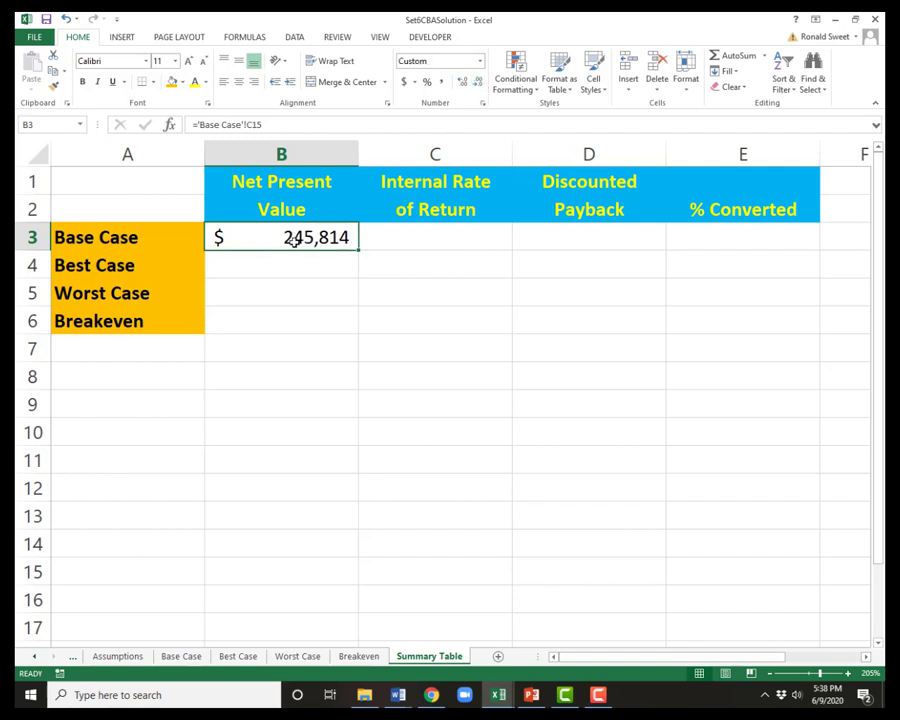
{"action": "left_click_drag", "start_coordinate": [293, 240], "coordinate": [293, 318]}
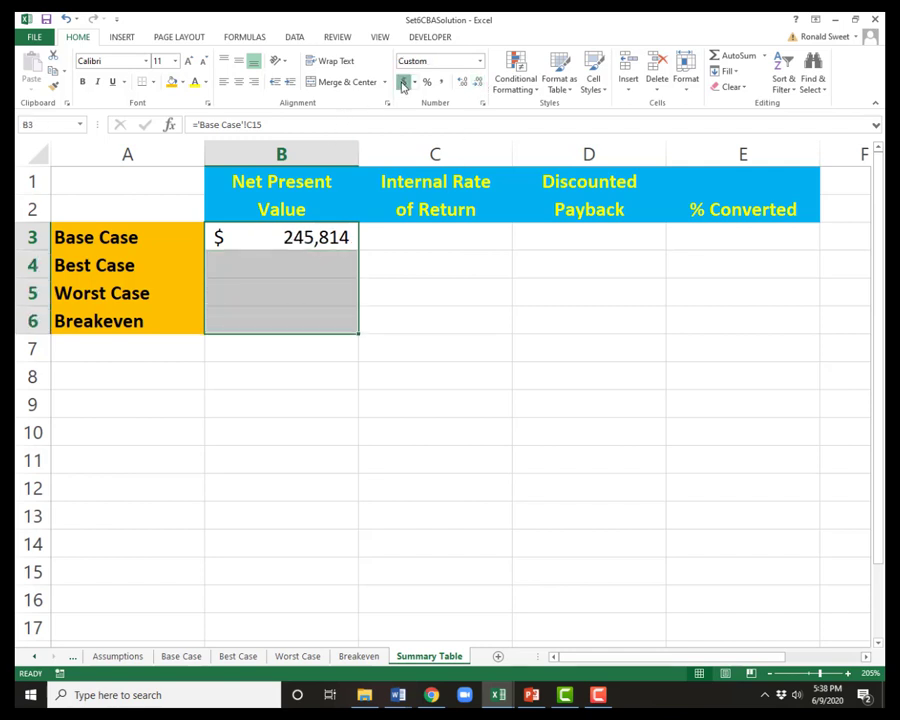
{"action": "left_click", "coordinate": [404, 82]}
{"action": "left_click", "coordinate": [477, 82]}
{"action": "left_click", "coordinate": [477, 82]}
Link B4 to the net present value in cell C15 of the Best Case sheet
{"action": "left_click", "coordinate": [279, 260]}
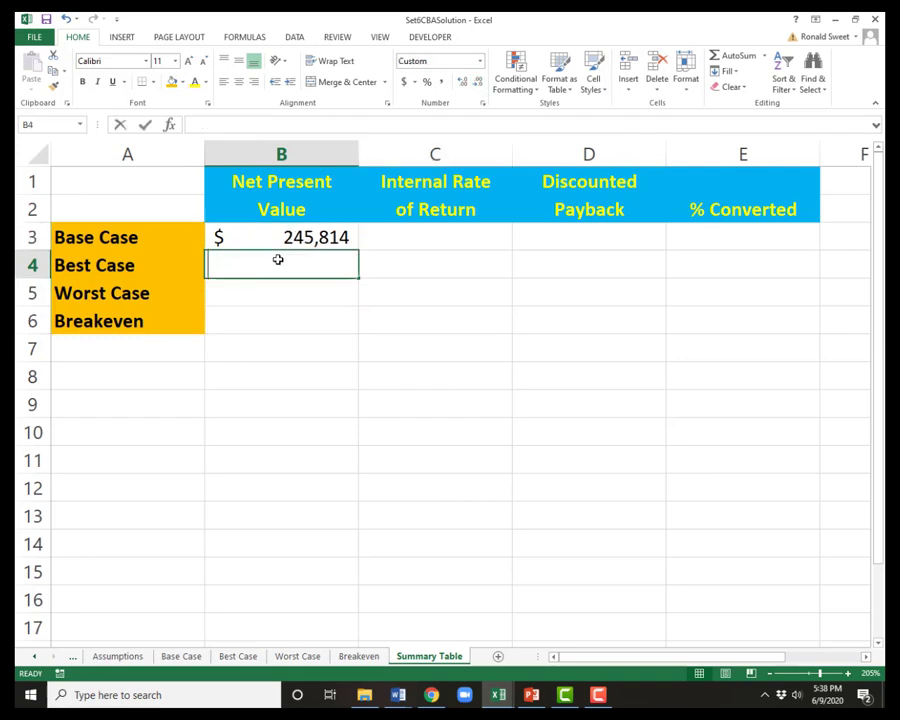
{"action": "type", "text": "="}
{"action": "left_click", "coordinate": [231, 660]}
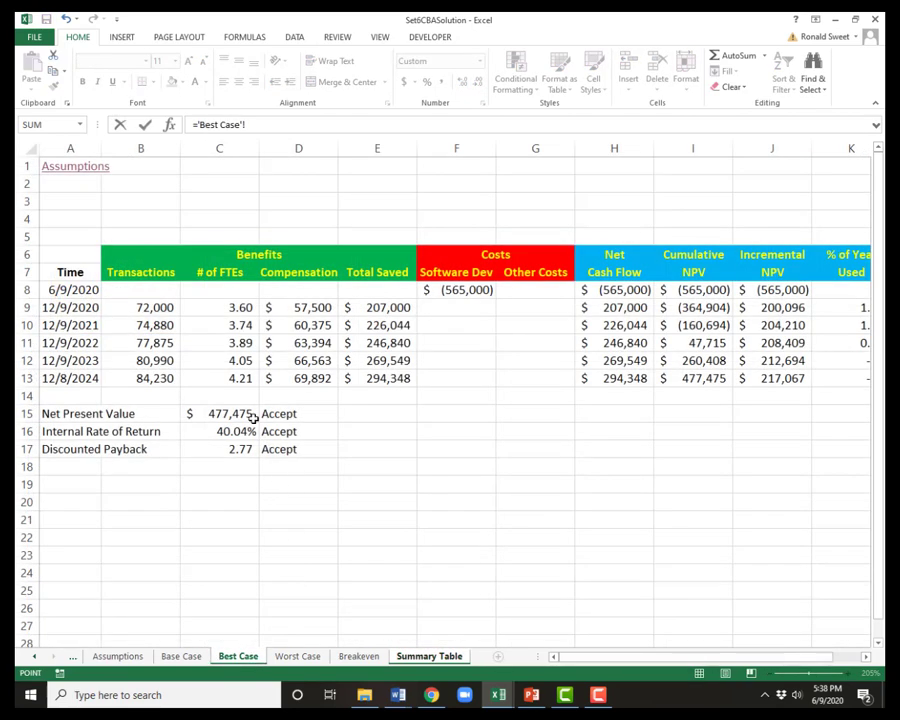
{"action": "left_click", "coordinate": [237, 410]}
{"action": "key", "text": "Return"}
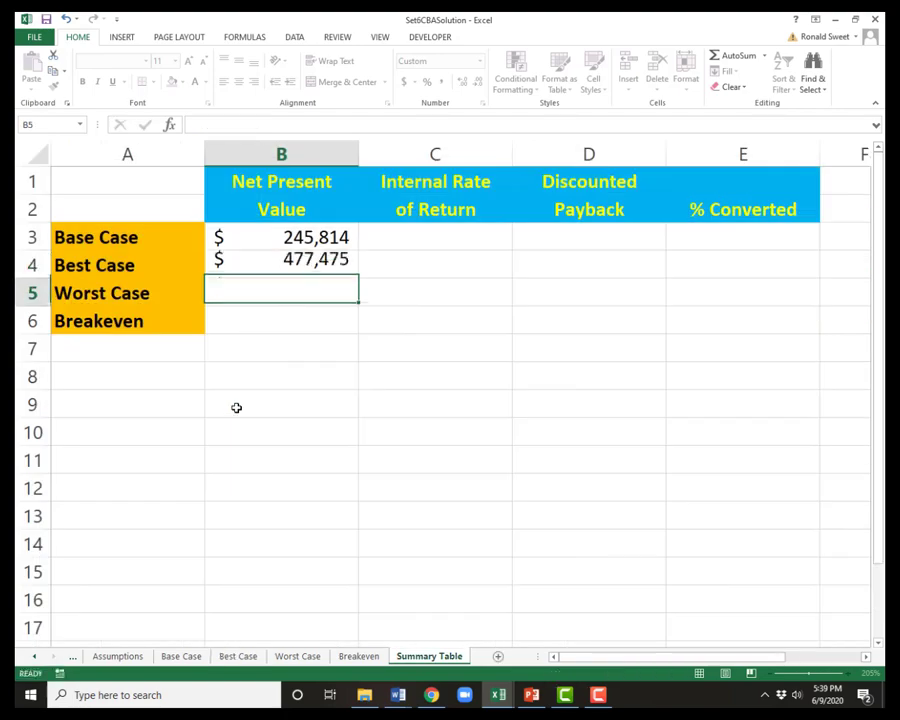
Link B5 to the net present value in cell C15 of the Worst Case sheet
{"action": "type", "text": "="}
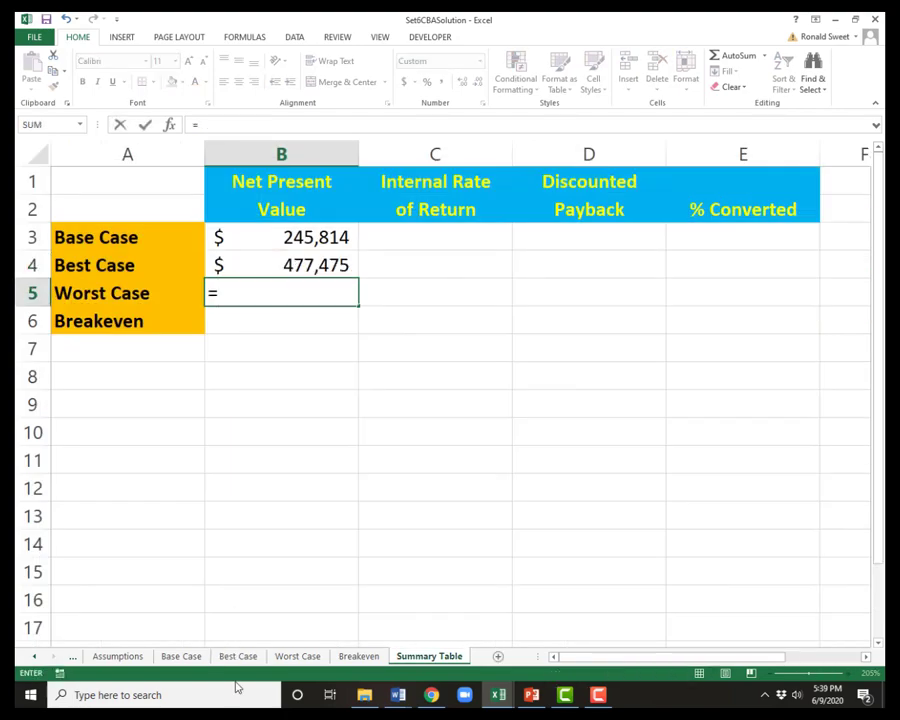
{"action": "left_click", "coordinate": [286, 658]}
{"action": "left_click", "coordinate": [253, 446]}
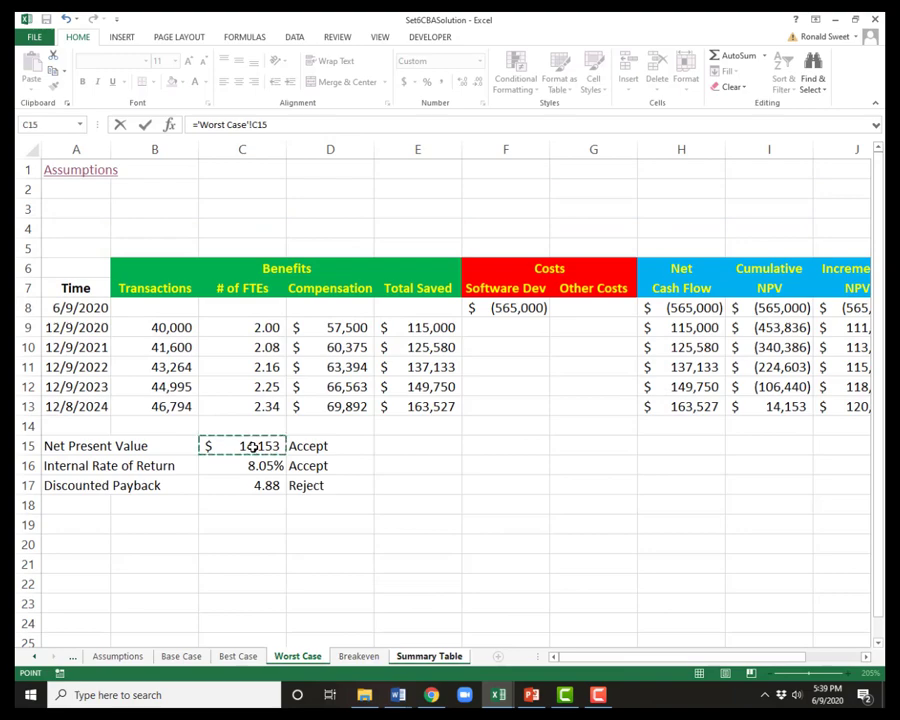
{"action": "key", "text": "Return"}
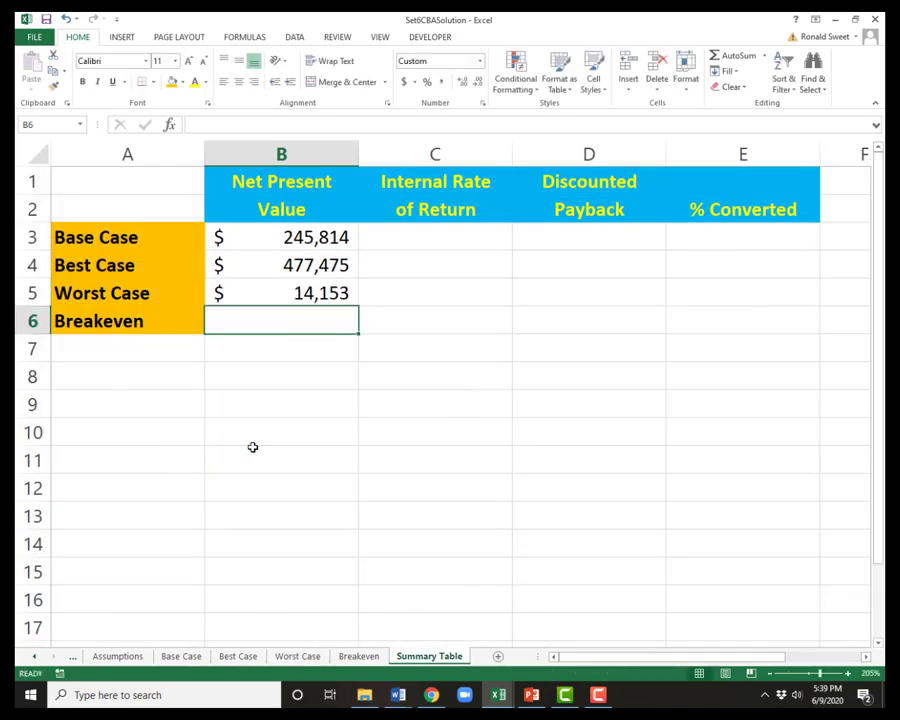
Link B6 to the net present value in cell C15 of the Breakeven sheet
{"action": "type", "text": "="}
{"action": "left_click", "coordinate": [358, 656]}
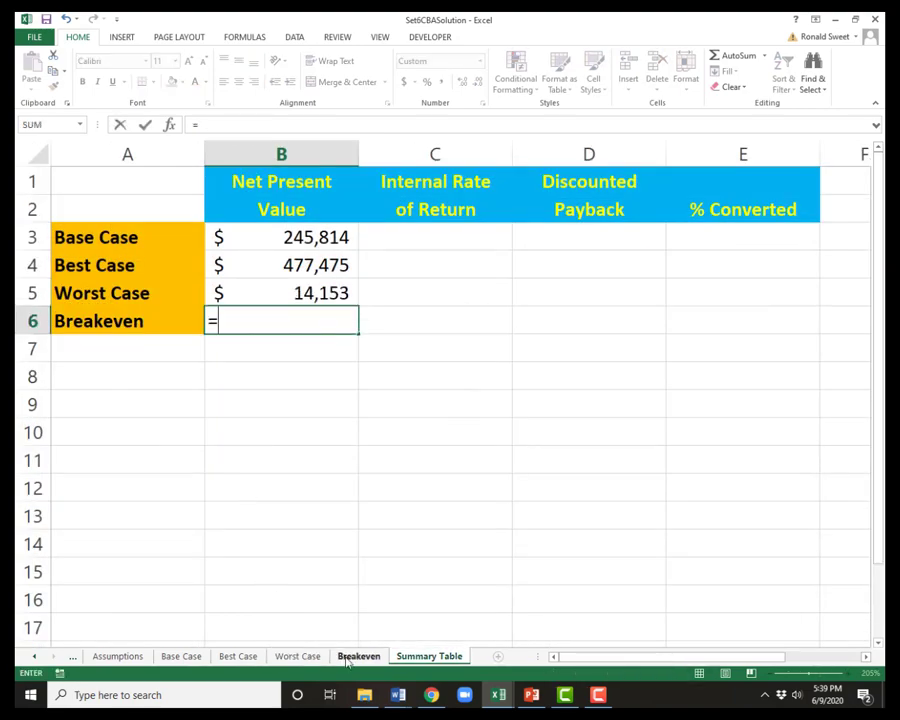
{"action": "left_click", "coordinate": [282, 475]}
{"action": "key", "text": "Return"}
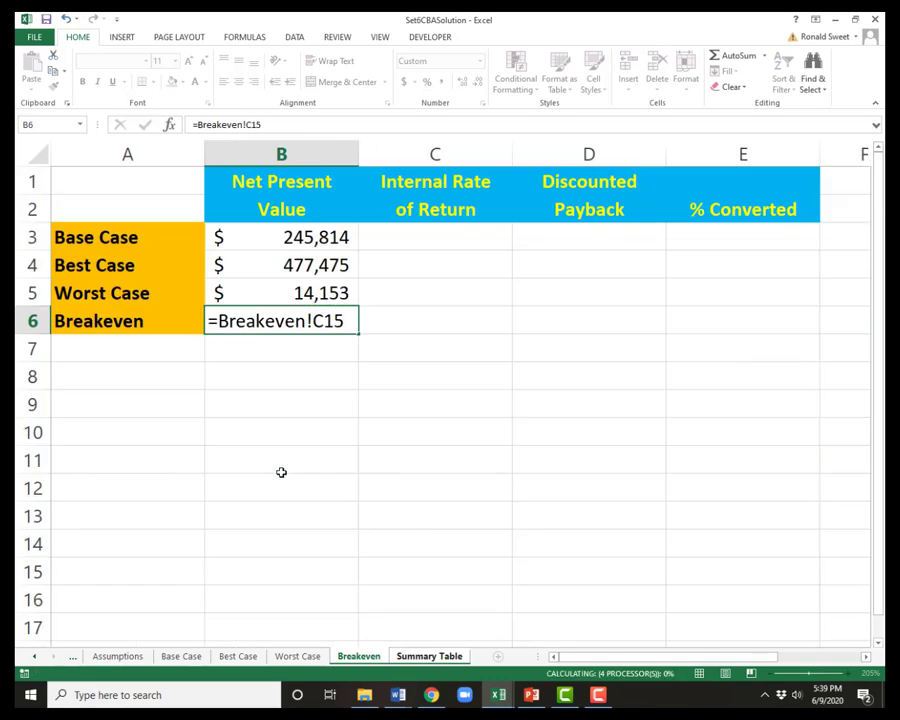
{"action": "key", "text": "Up"}
{"action": "key", "text": "Up"}
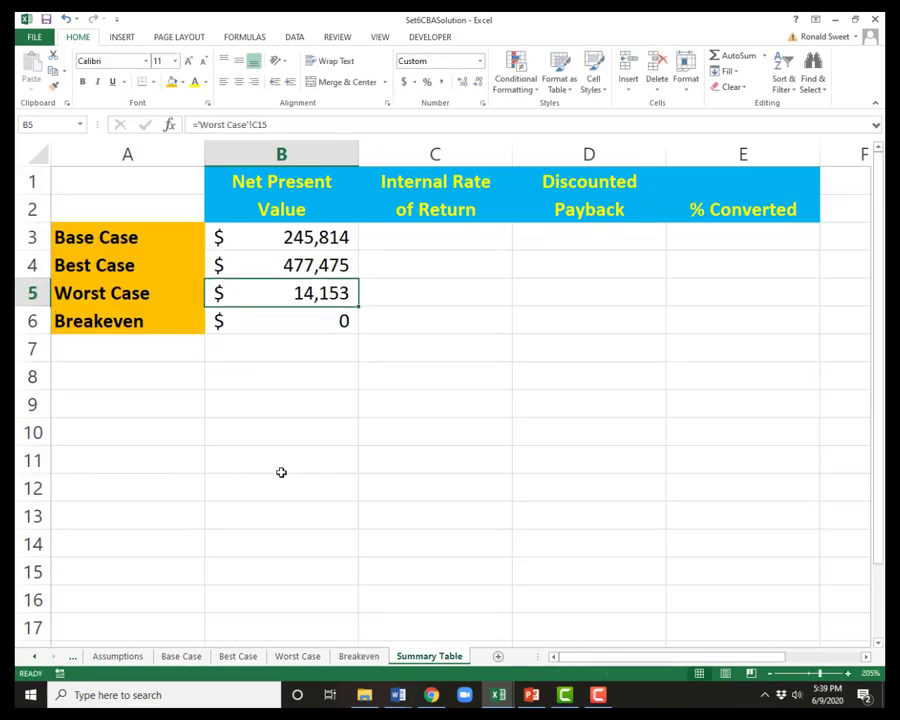
Wrap the Breakeven net present value link in B6 in a ROUND function with 0 decimal digits
{"action": "key", "text": "Up"}
{"action": "key", "text": "Up"}
{"action": "key", "text": "Down"}
{"action": "key", "text": "Down"}
{"action": "key", "text": "Down"}
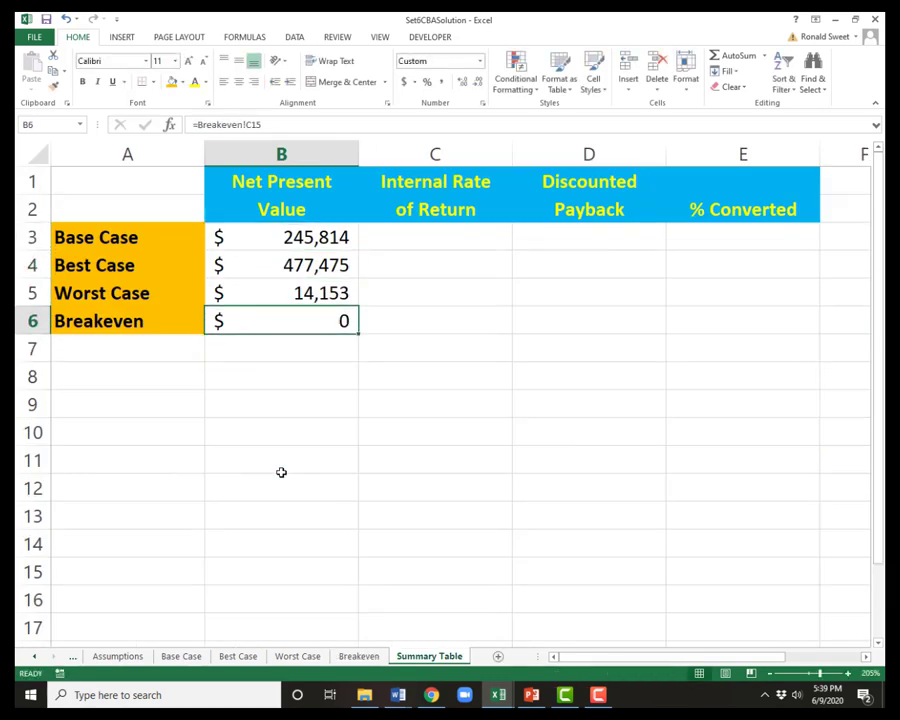
{"action": "key", "text": "F2"}
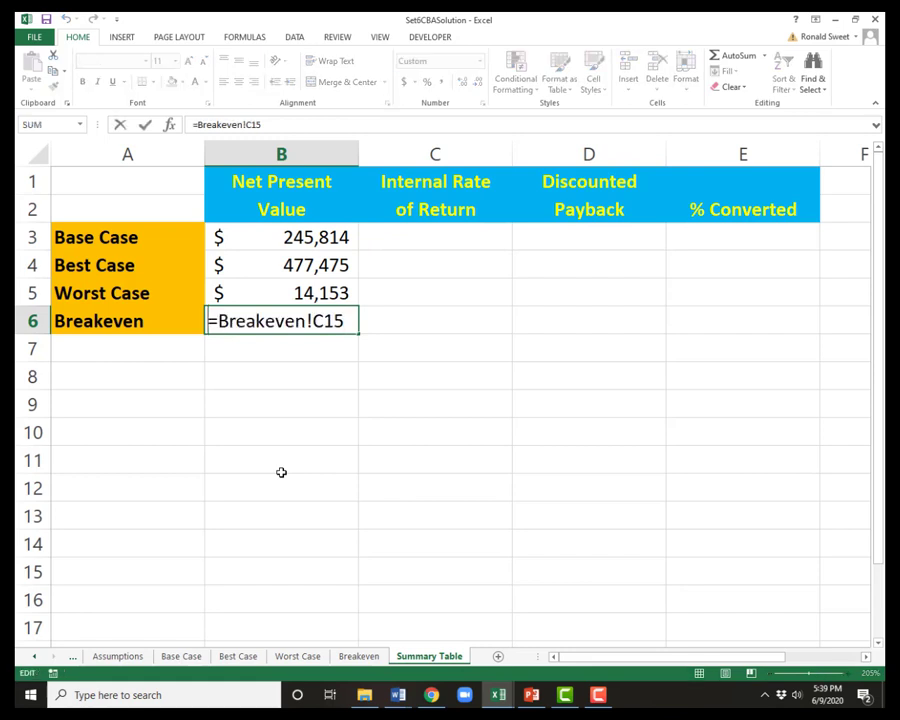
{"action": "type", "text": "round("}
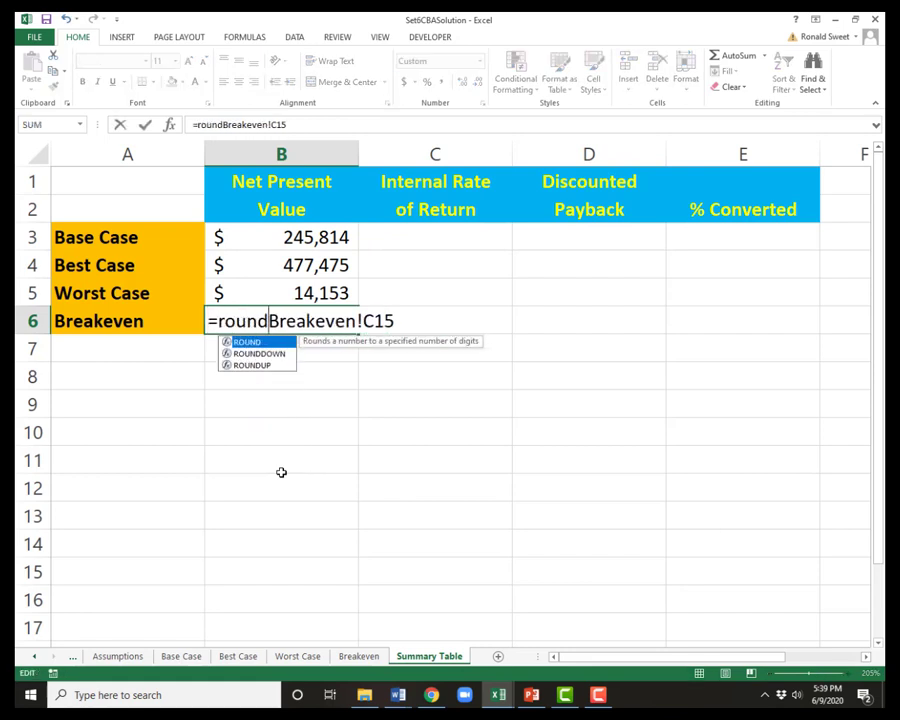
{"action": "type", "text": ",0)"}
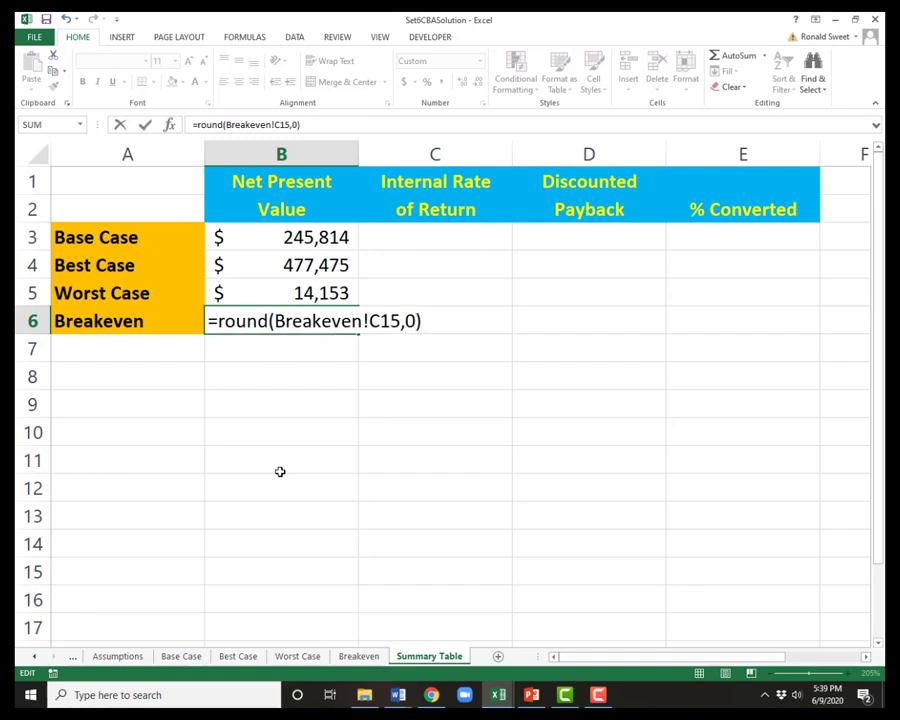
{"action": "key", "text": "Return"}
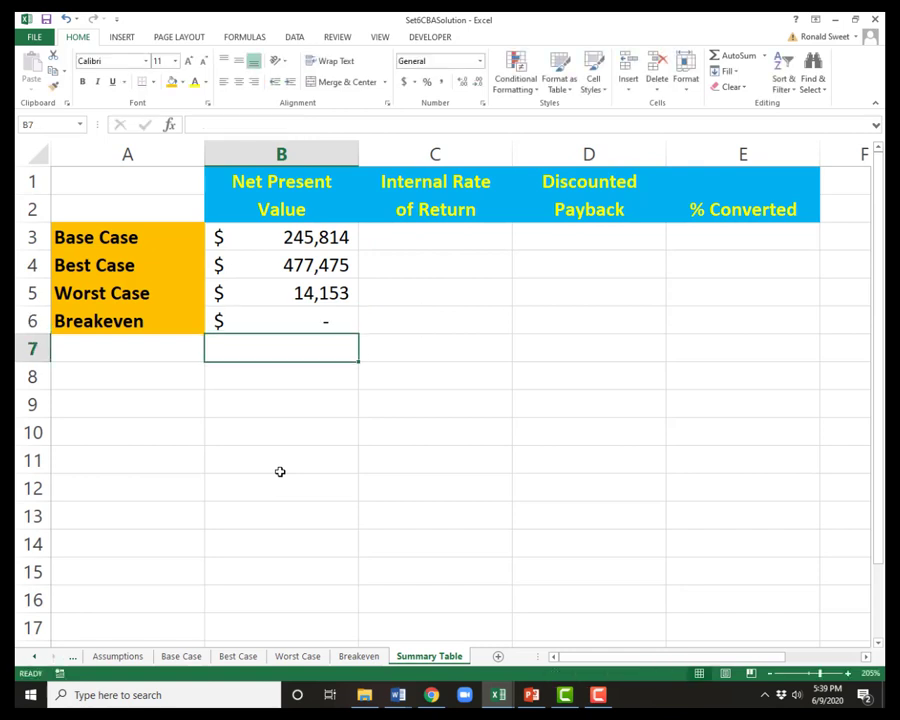
Link C3 to the internal rate of return in cell C16 of the Base Case sheet
{"action": "key", "text": "Up"}
{"action": "key", "text": "Right"}
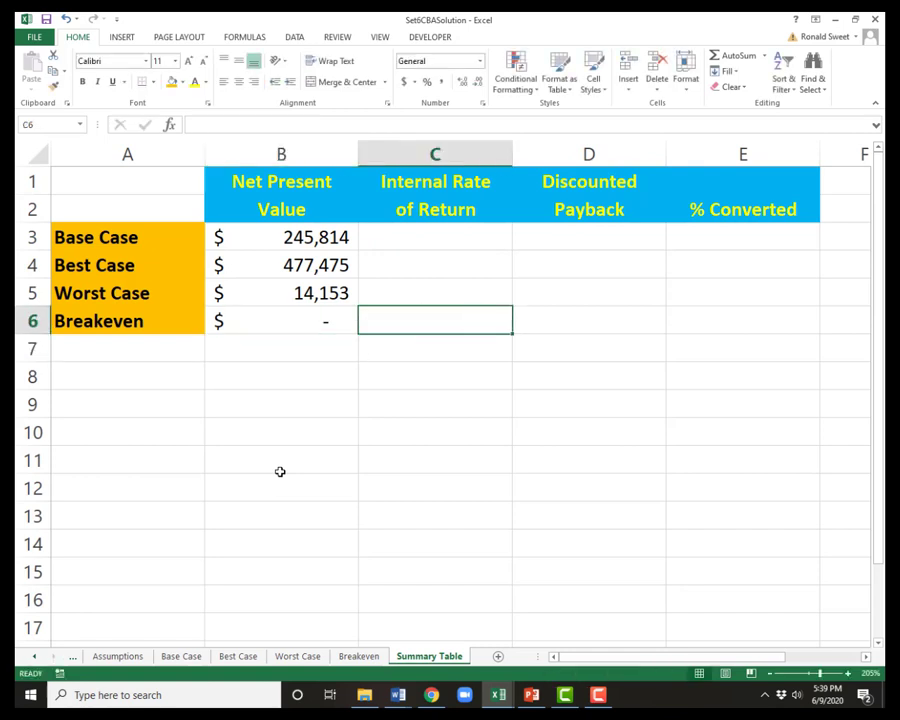
{"action": "key", "text": "Up"}
{"action": "key", "text": "Up"}
{"action": "key", "text": "Up"}
{"action": "type", "text": "="}
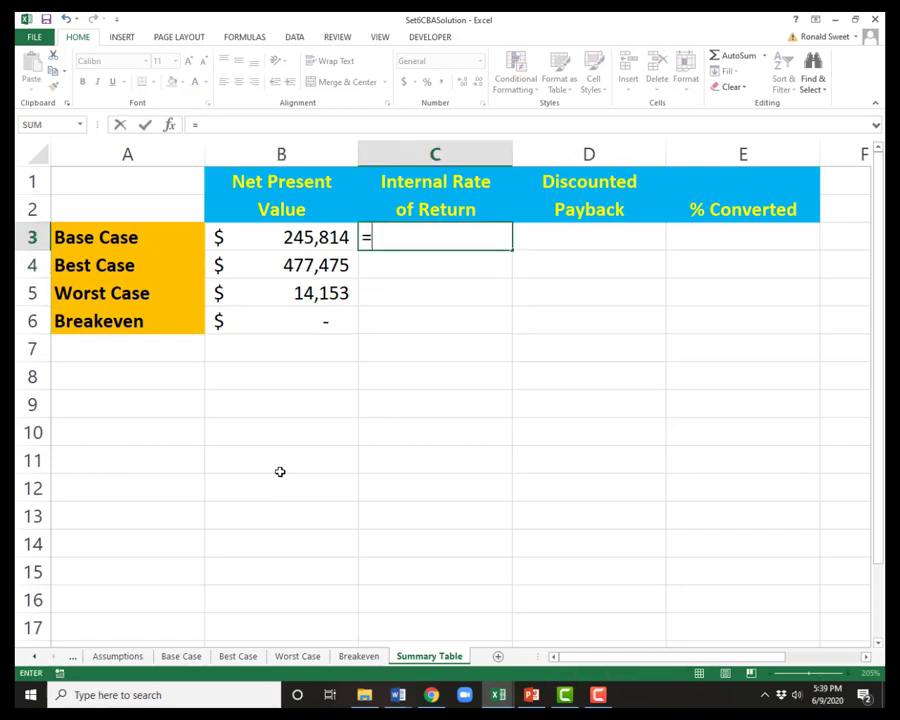
{"action": "left_click", "coordinate": [180, 656]}
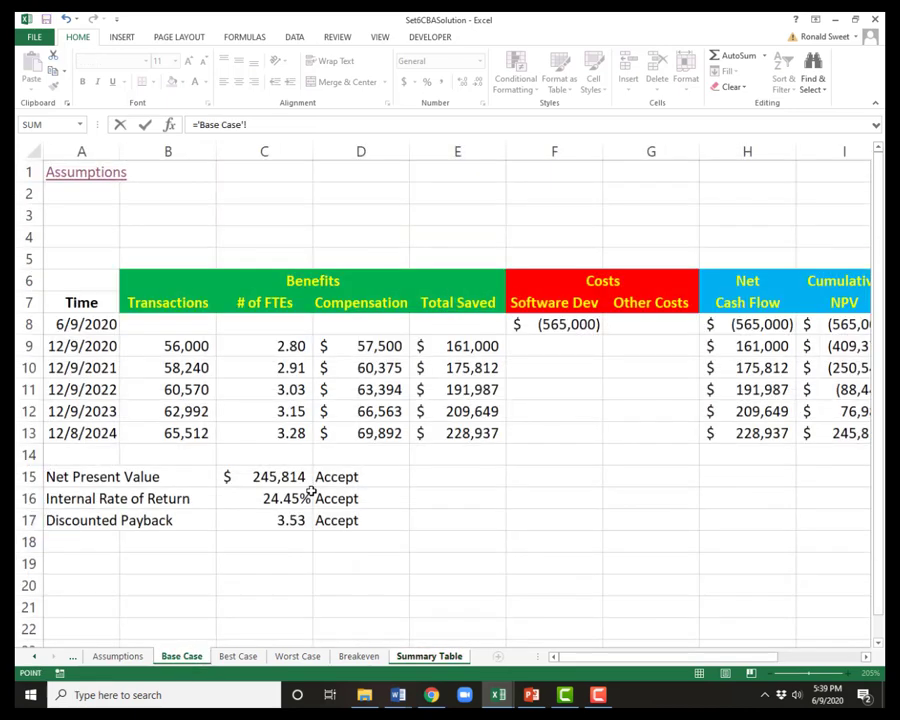
{"action": "left_click", "coordinate": [257, 497]}
{"action": "key", "text": "Return"}
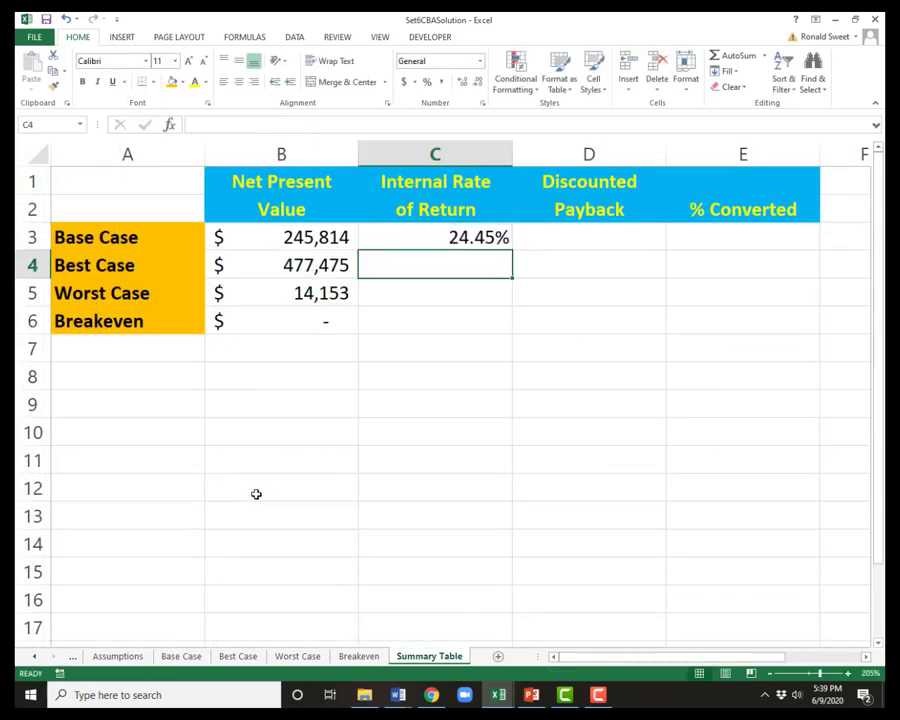
Link C4 to the internal rate of return in cell C16 of the Best Case sheet
{"action": "type", "text": "="}
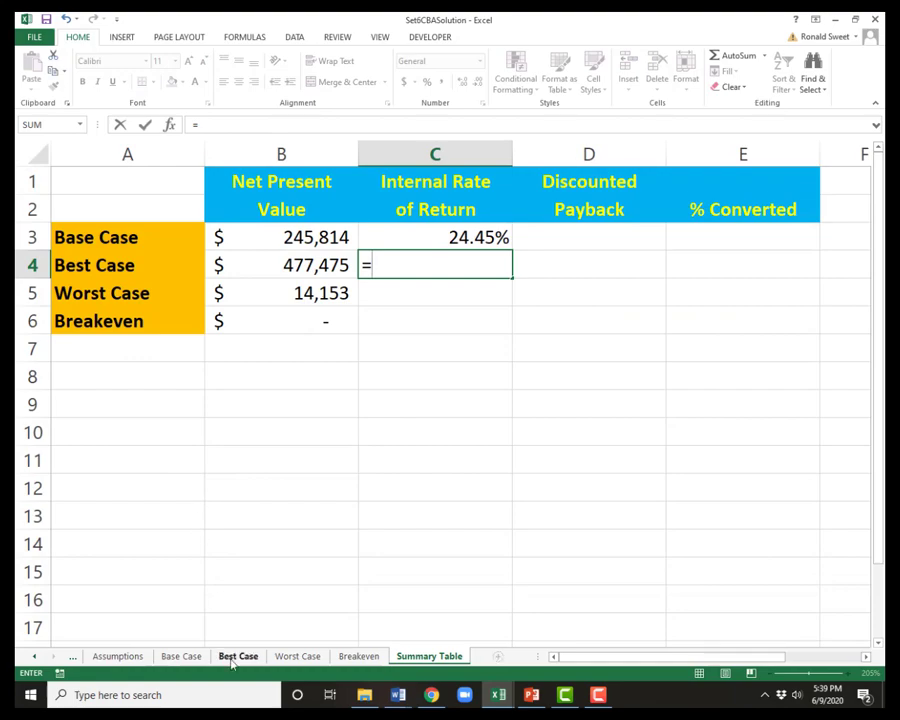
{"action": "left_click", "coordinate": [236, 657]}
{"action": "left_click", "coordinate": [236, 431]}
{"action": "key", "text": "Return"}
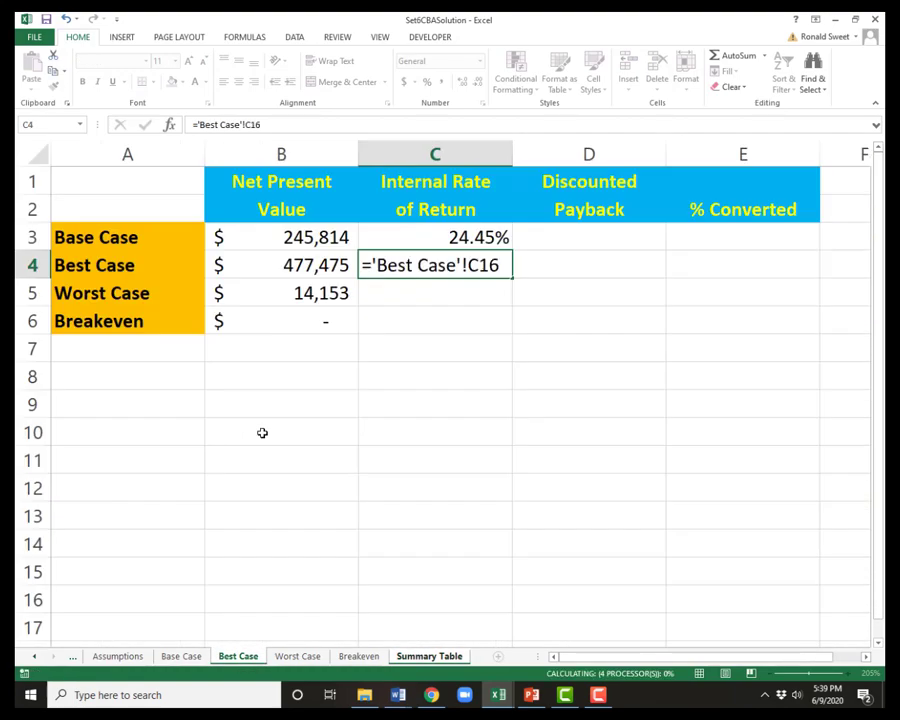
Link C5 to the internal rate of return in cell C16 of the Worst Case sheet
{"action": "type", "text": "="}
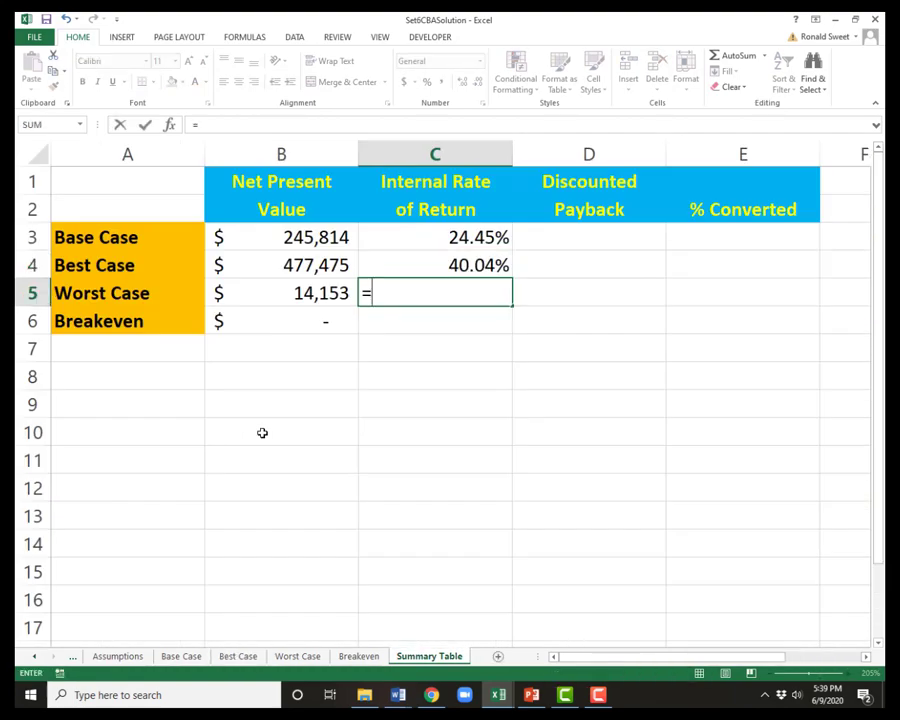
{"action": "left_click", "coordinate": [296, 656]}
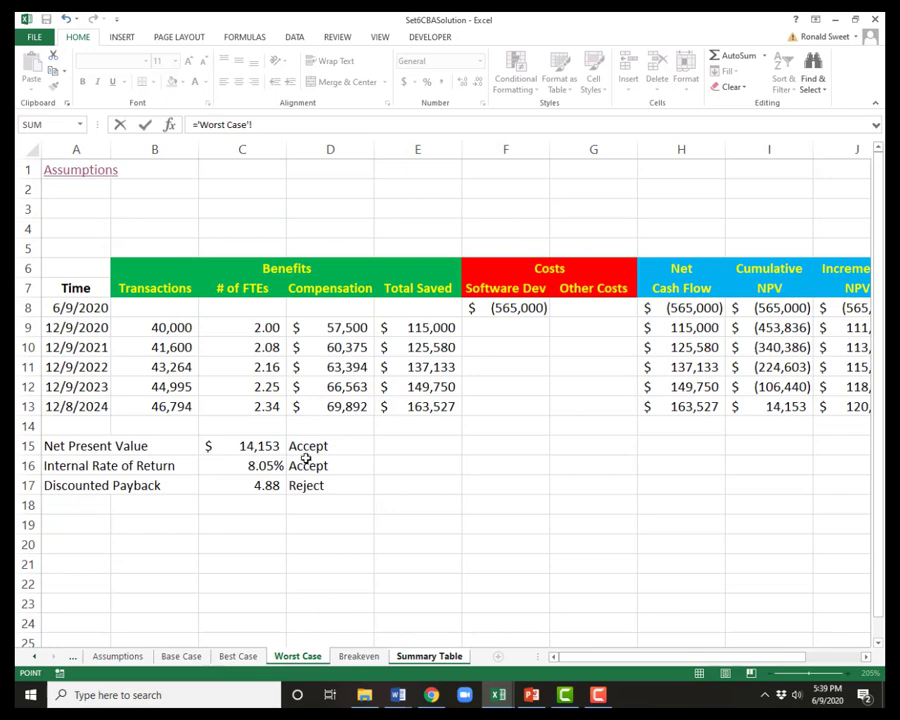
{"action": "left_click", "coordinate": [239, 458]}
{"action": "key", "text": "Return"}
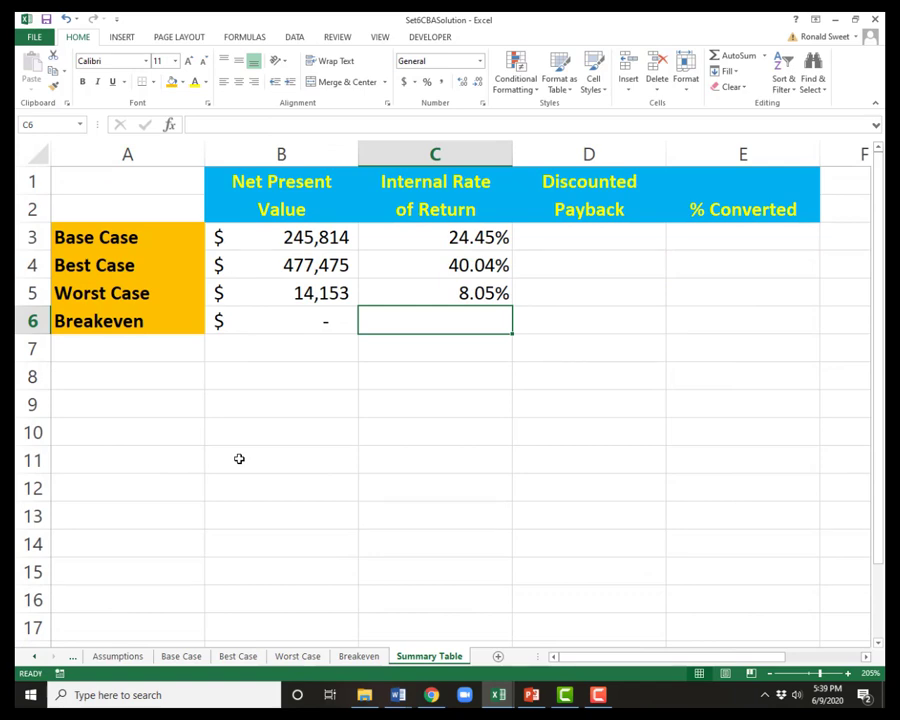
Examine the net present value in C15 against the internal rate of return in C16 on the Breakeven sheet
{"action": "left_click", "coordinate": [297, 656]}
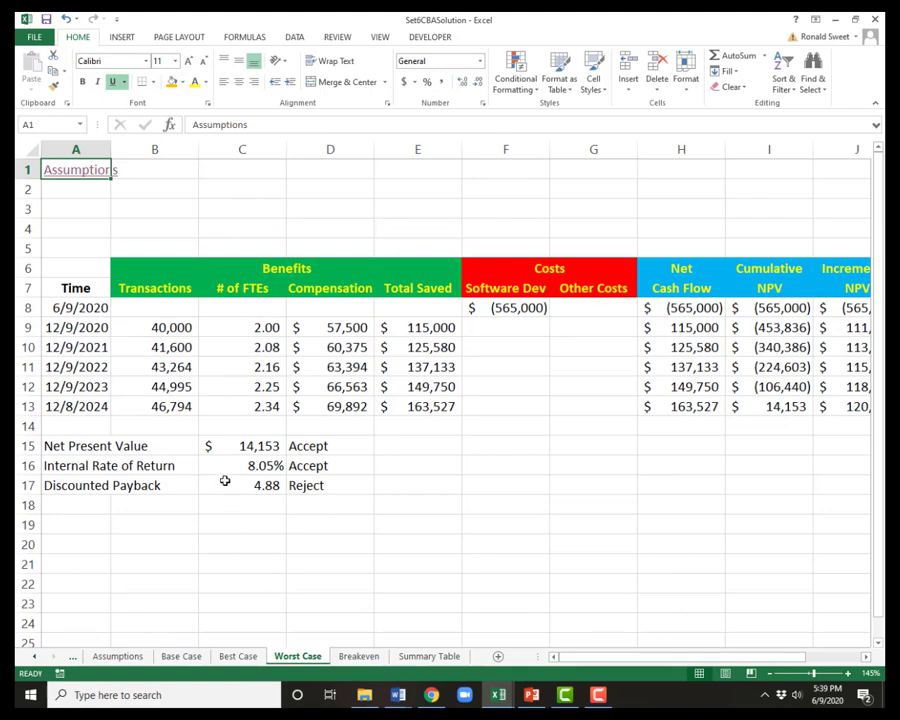
{"action": "left_click", "coordinate": [350, 657]}
{"action": "left_click", "coordinate": [261, 502]}
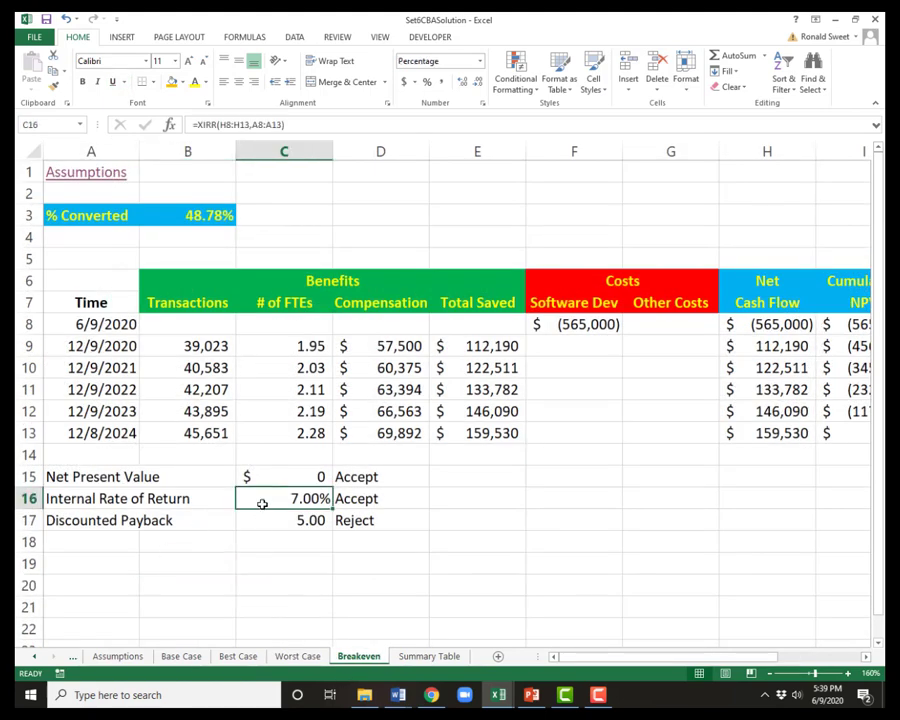
{"action": "left_click", "coordinate": [279, 477]}
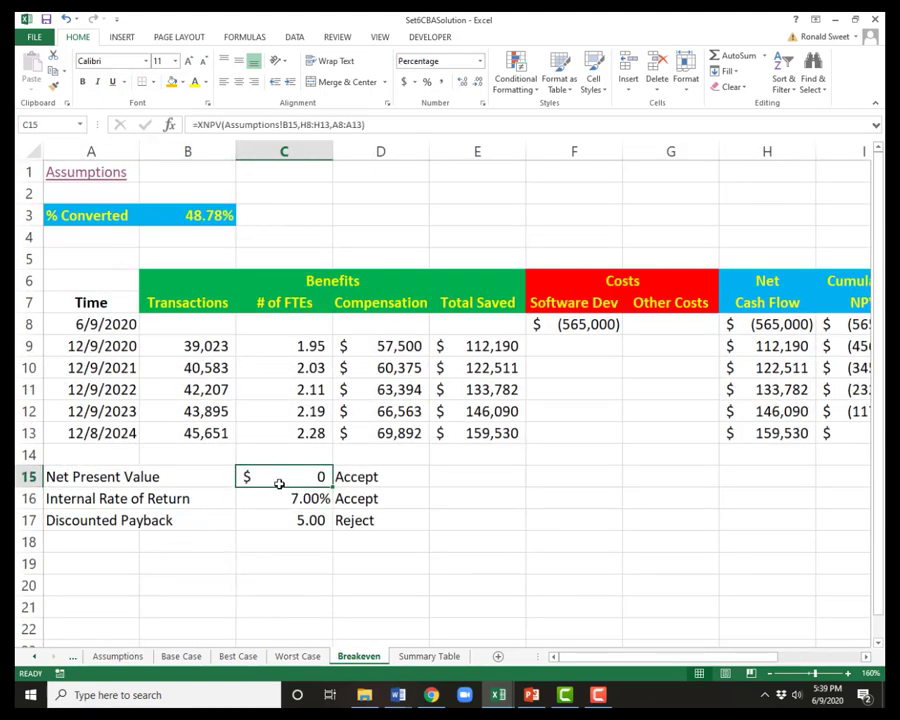
{"action": "left_click", "coordinate": [278, 497]}
{"action": "left_click", "coordinate": [278, 478]}
{"action": "left_click", "coordinate": [277, 497]}
{"action": "left_click", "coordinate": [280, 477]}
{"action": "left_click", "coordinate": [278, 497]}
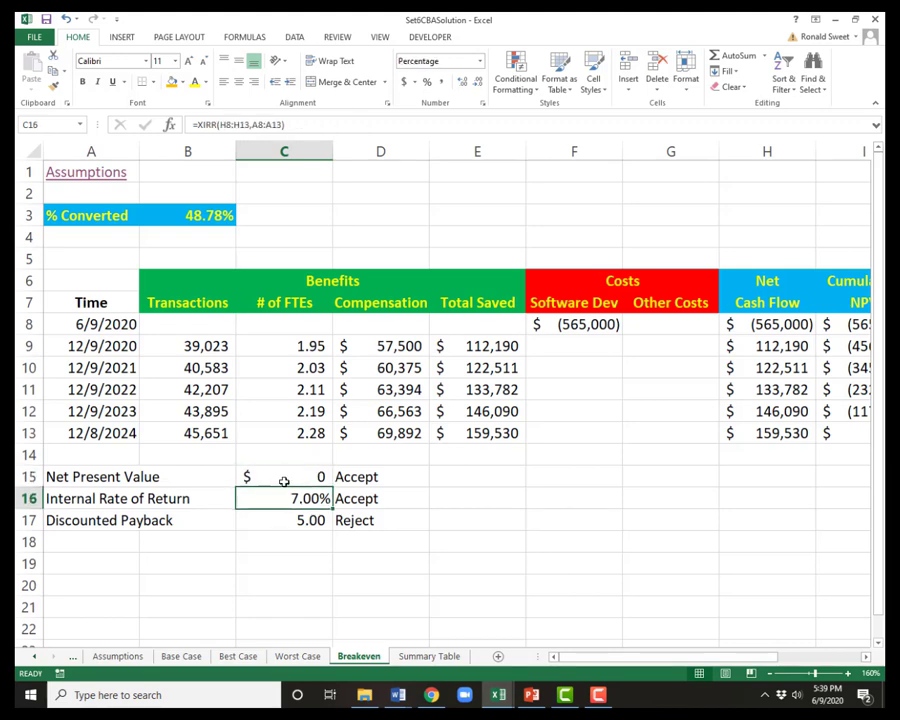
{"action": "left_click", "coordinate": [280, 478]}
{"action": "left_click", "coordinate": [278, 498]}
{"action": "left_click", "coordinate": [121, 500]}
{"action": "left_click_drag", "start_coordinate": [254, 499], "coordinate": [290, 497]}
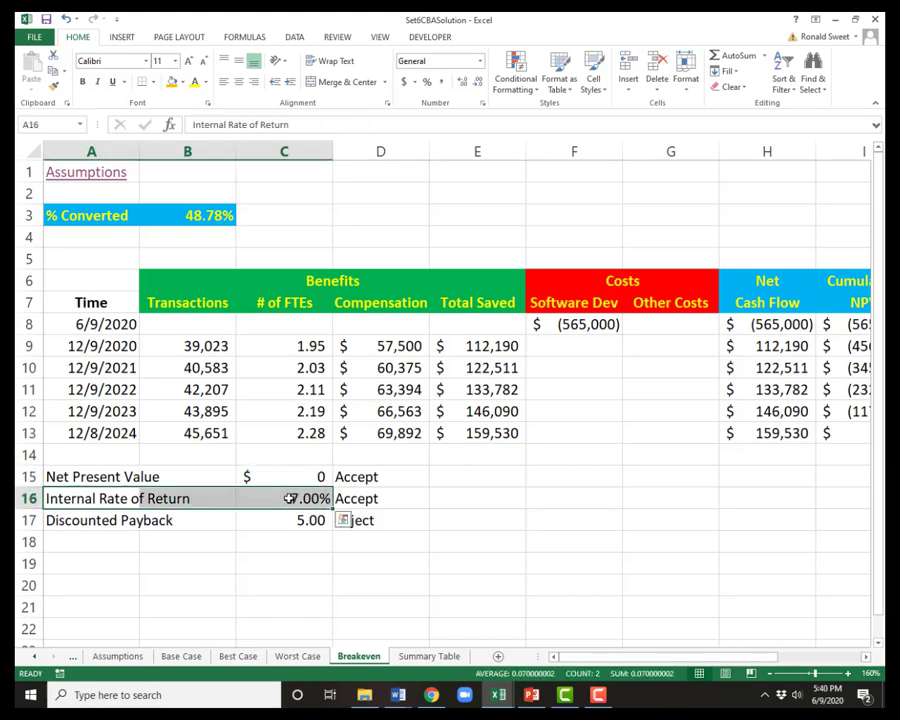
{"action": "left_click", "coordinate": [290, 498]}
{"action": "left_click", "coordinate": [284, 477]}
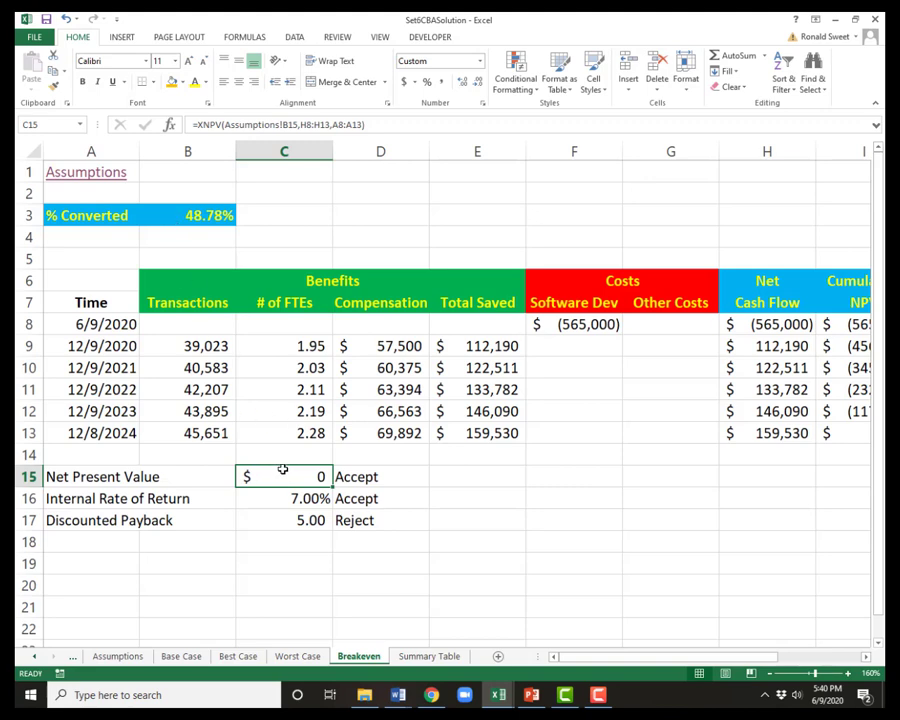
{"action": "left_click", "coordinate": [286, 499]}
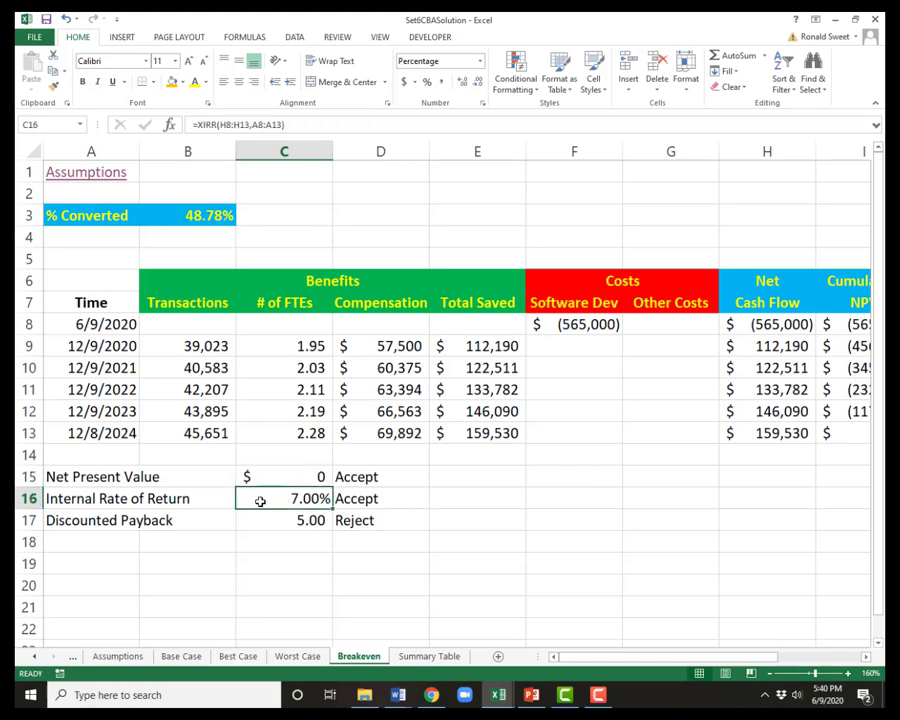
Fill the Breakeven internal rate of return cell C6 on the Summary Table sheet with black
{"action": "left_click", "coordinate": [420, 656]}
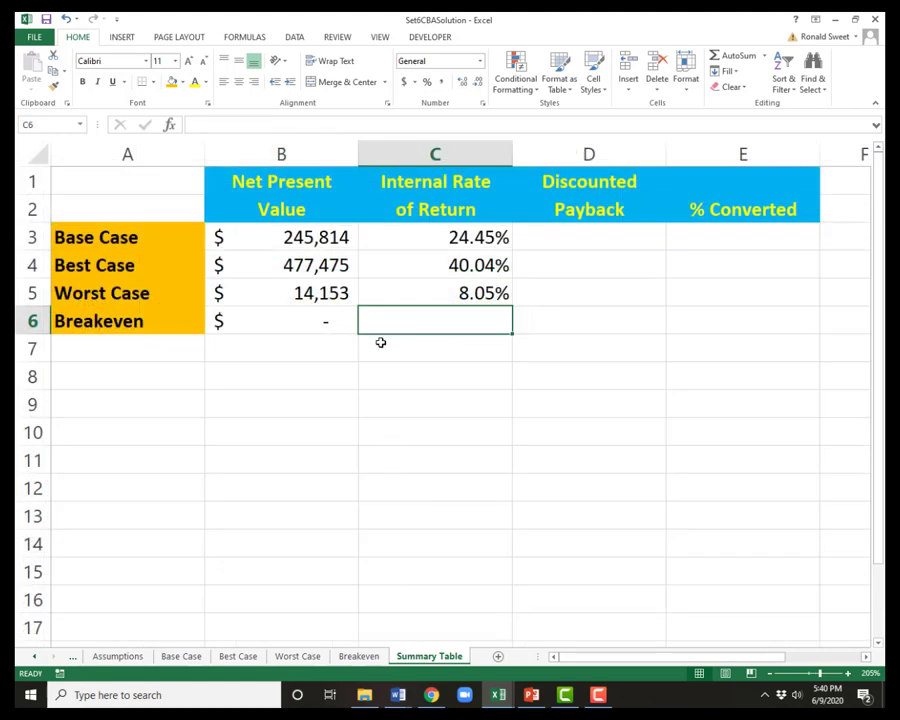
{"action": "left_click", "coordinate": [182, 82]}
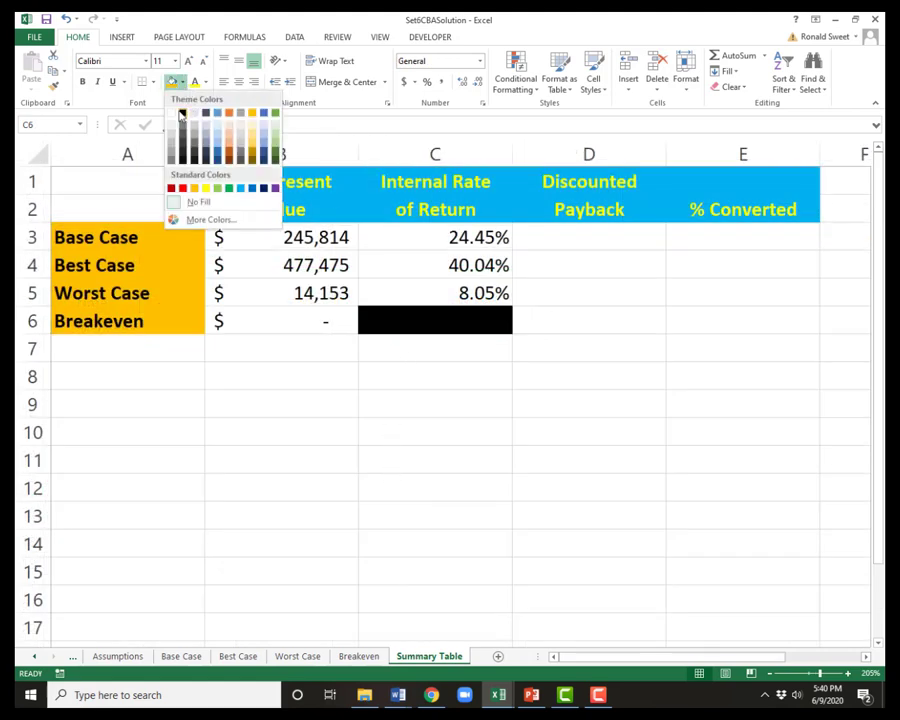
{"action": "left_click", "coordinate": [180, 114]}
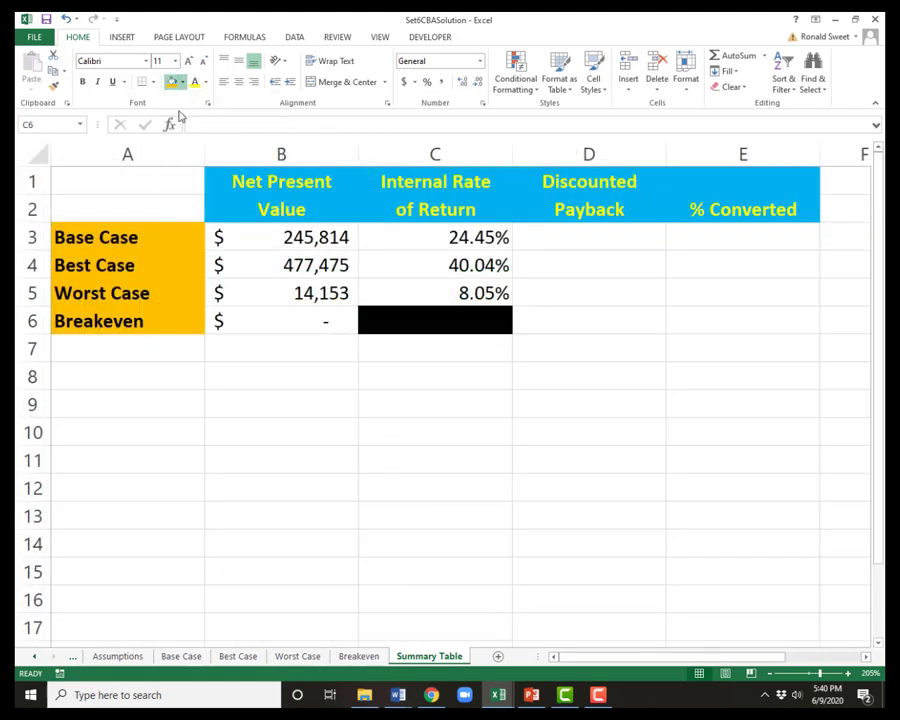
Link D3 to the discounted payback in cell C17 of the Base Case sheet
{"action": "left_click", "coordinate": [589, 232]}
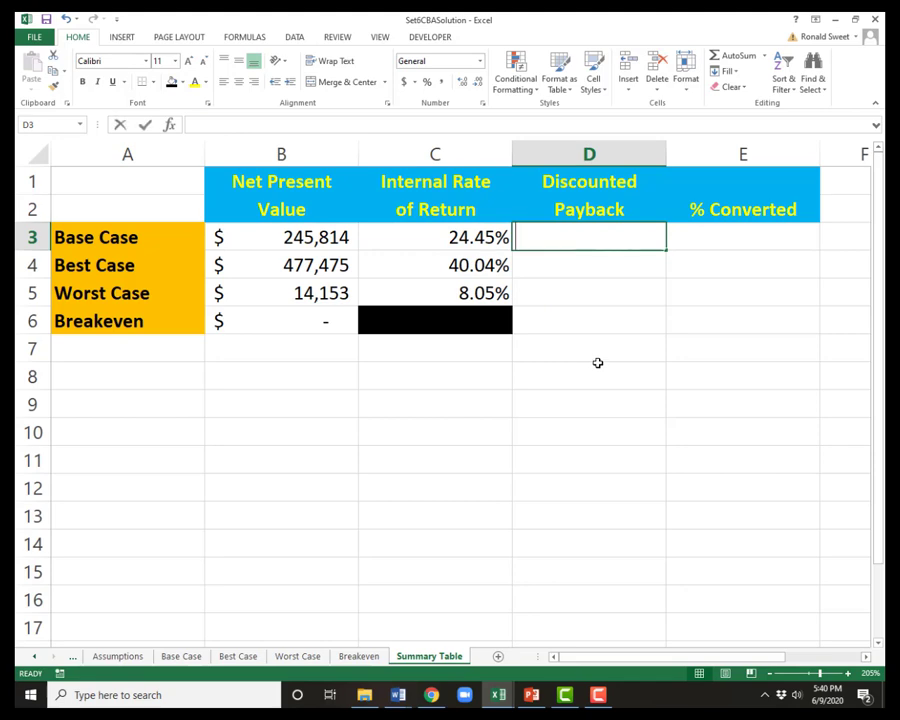
{"action": "type", "text": "="}
{"action": "left_click", "coordinate": [181, 656]}
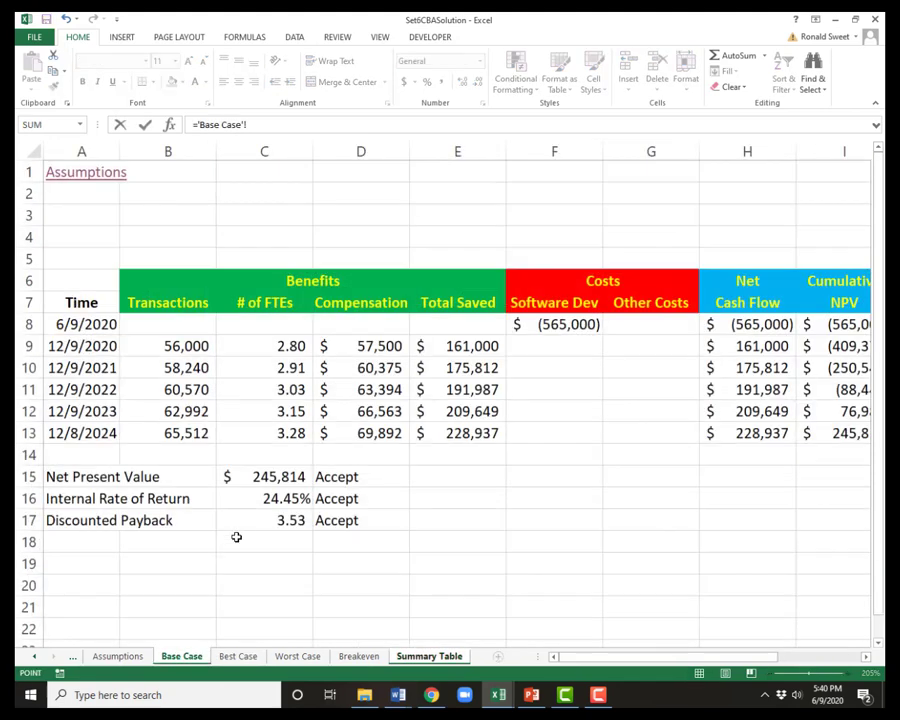
{"action": "left_click", "coordinate": [244, 521]}
{"action": "key", "text": "Return"}
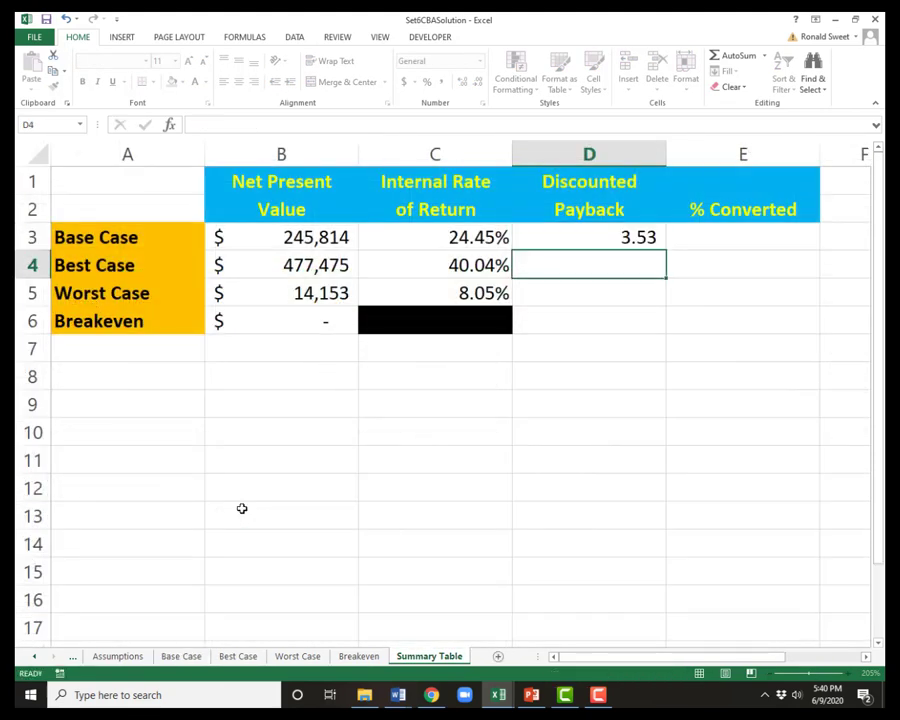
Link D4 to the discounted payback in cell C17 of the Best Case sheet
{"action": "type", "text": "="}
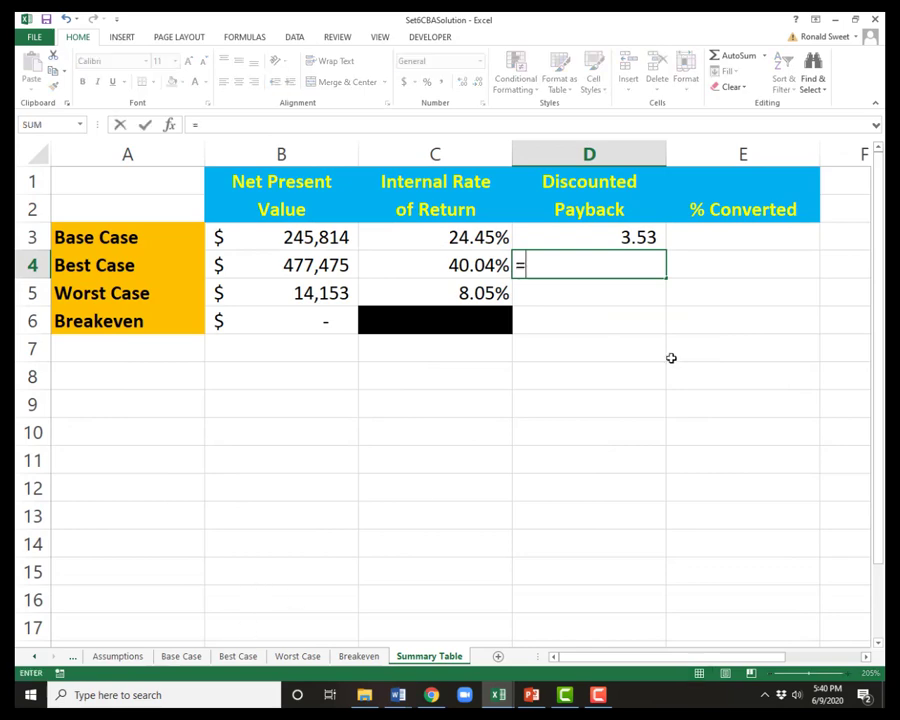
{"action": "left_click", "coordinate": [240, 656]}
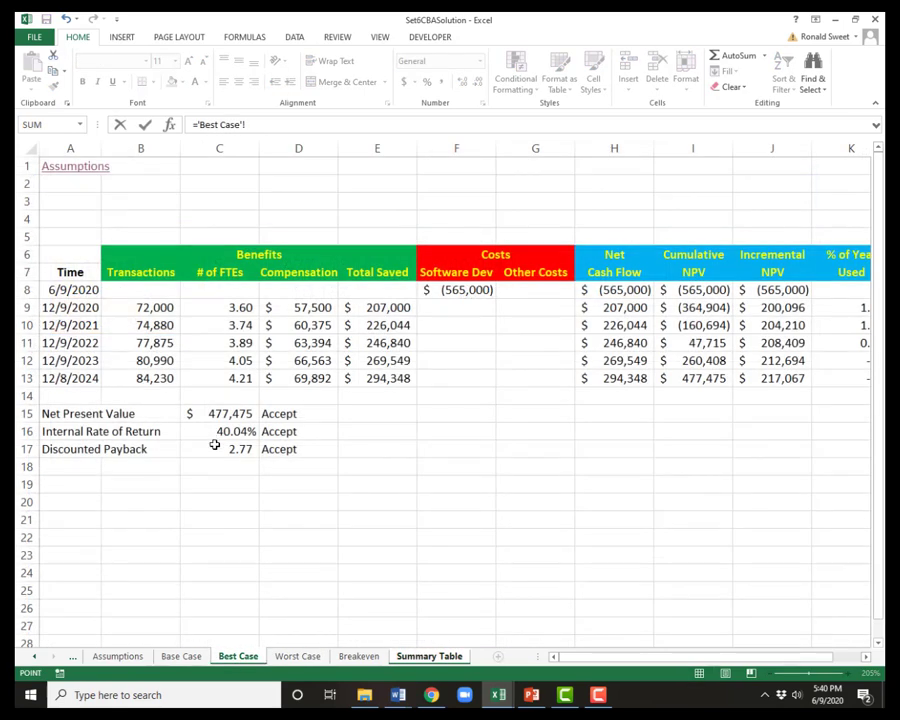
{"action": "left_click", "coordinate": [214, 445]}
{"action": "key", "text": "Return"}
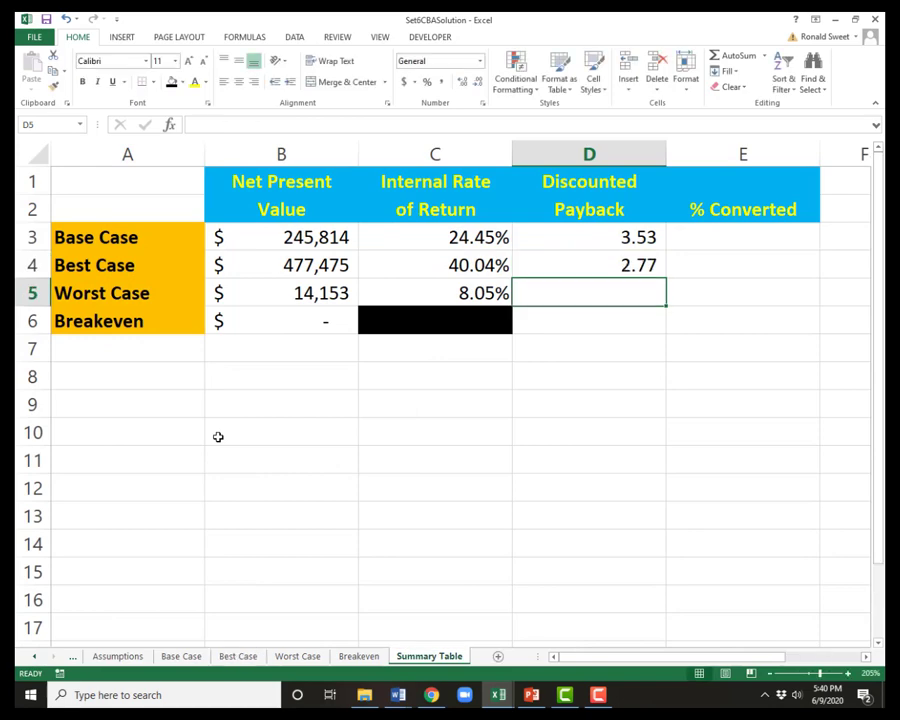
Link D5 to the discounted payback in cell C17 of the Worst Case sheet
{"action": "type", "text": "="}
{"action": "left_click", "coordinate": [290, 656]}
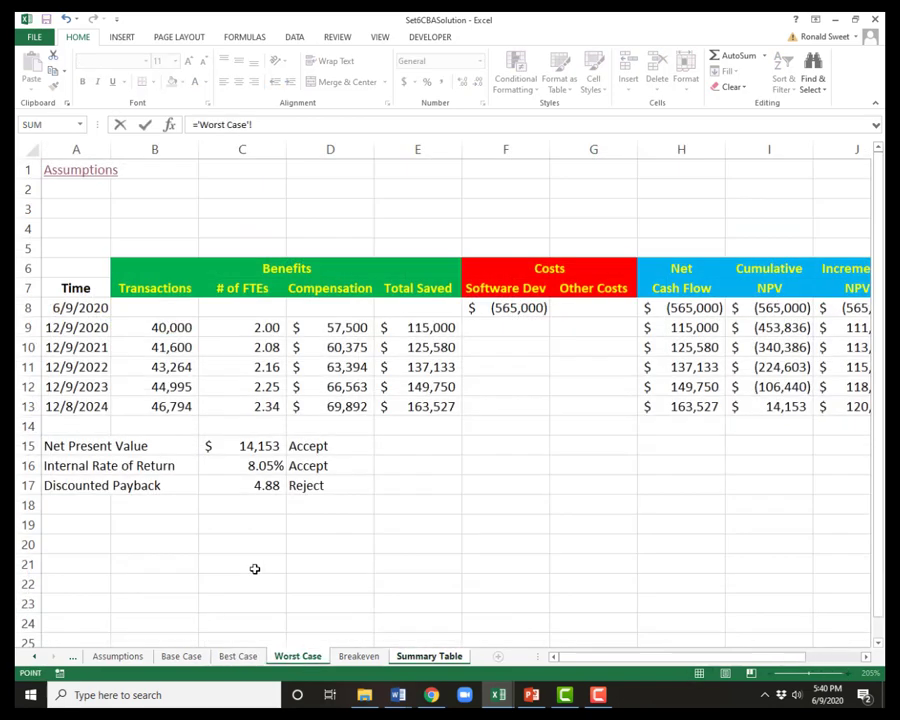
{"action": "left_click", "coordinate": [240, 485]}
{"action": "key", "text": "Return"}
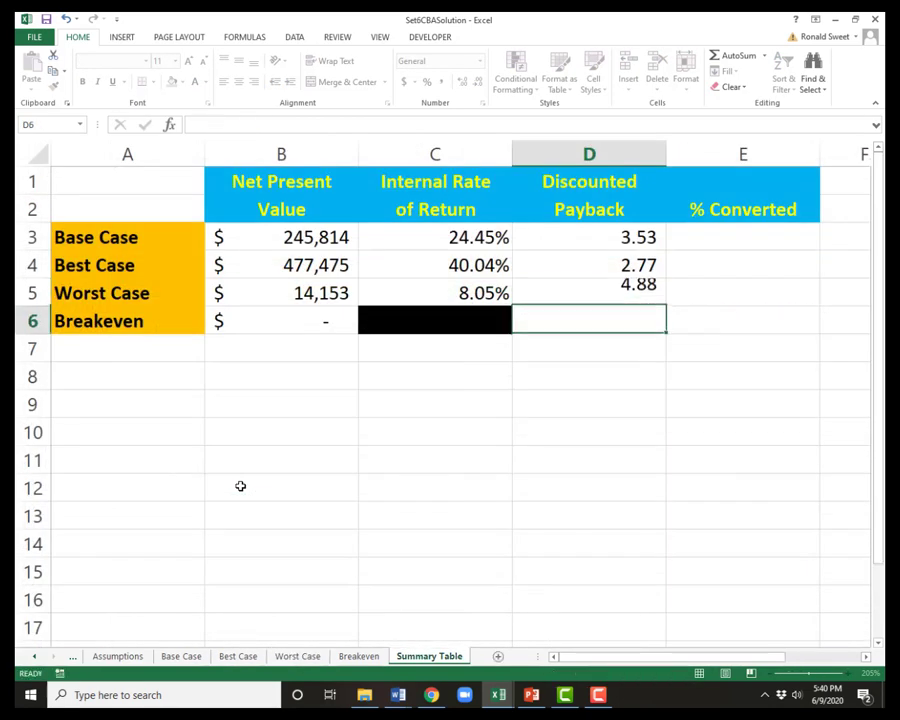
Copy the black-filled cell C6 to D6, and check the discounted payback in C17 of the Breakeven sheet
{"action": "key", "text": "Left"}
{"action": "key", "text": "ctrl+c"}
{"action": "key", "text": "Right"}
{"action": "key", "text": "Return"}
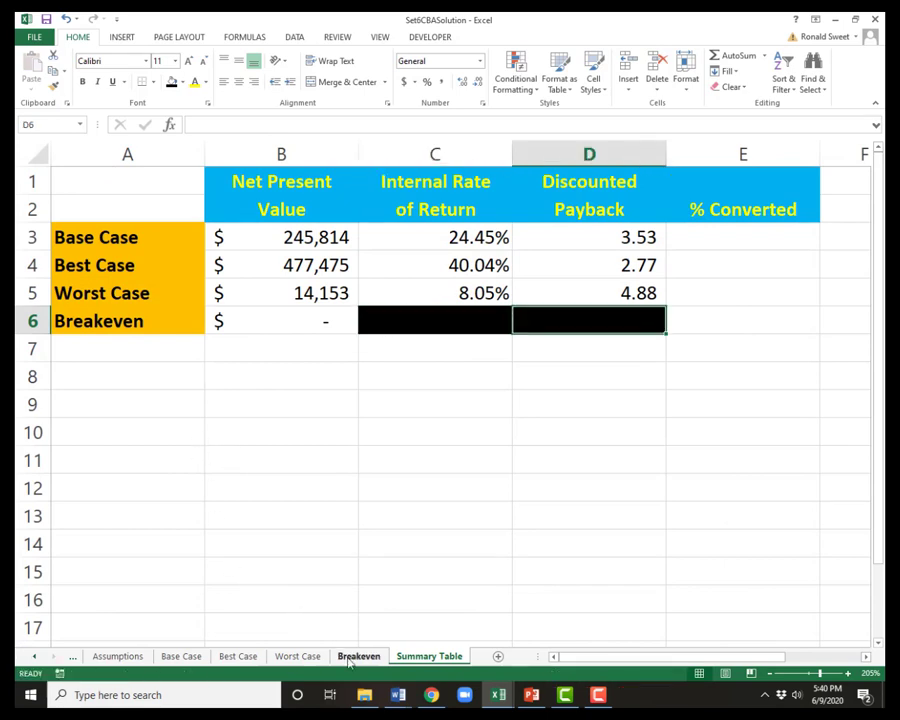
{"action": "left_click", "coordinate": [352, 657]}
{"action": "left_click", "coordinate": [258, 522]}
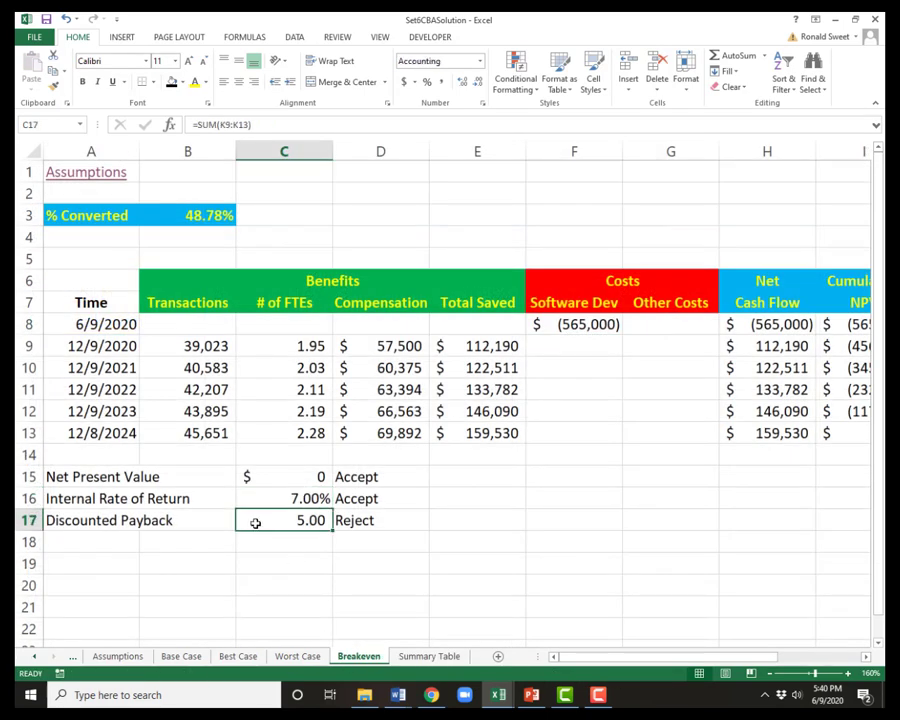
{"action": "left_click", "coordinate": [405, 657]}
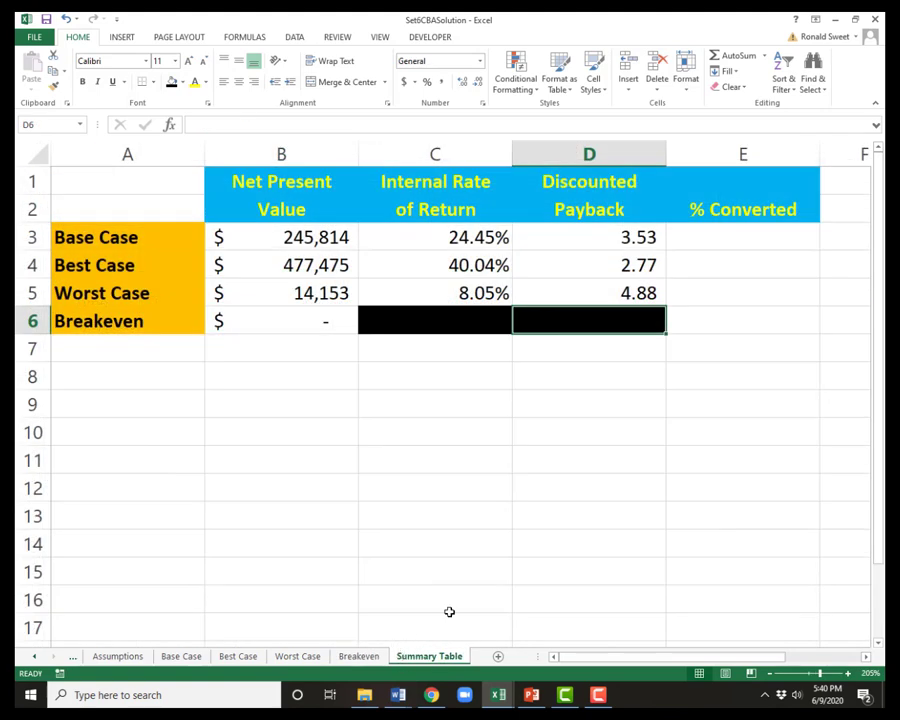
Link E3 to the base case % of Transactions Converted in cell B9 of the Assumptions sheet
{"action": "left_click", "coordinate": [749, 239]}
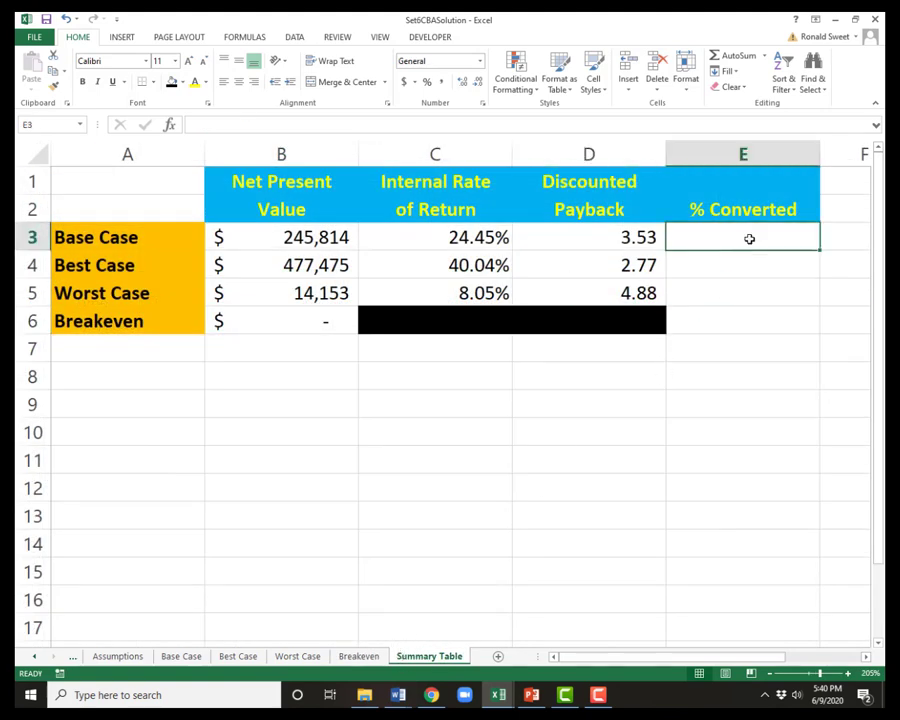
{"action": "type", "text": "="}
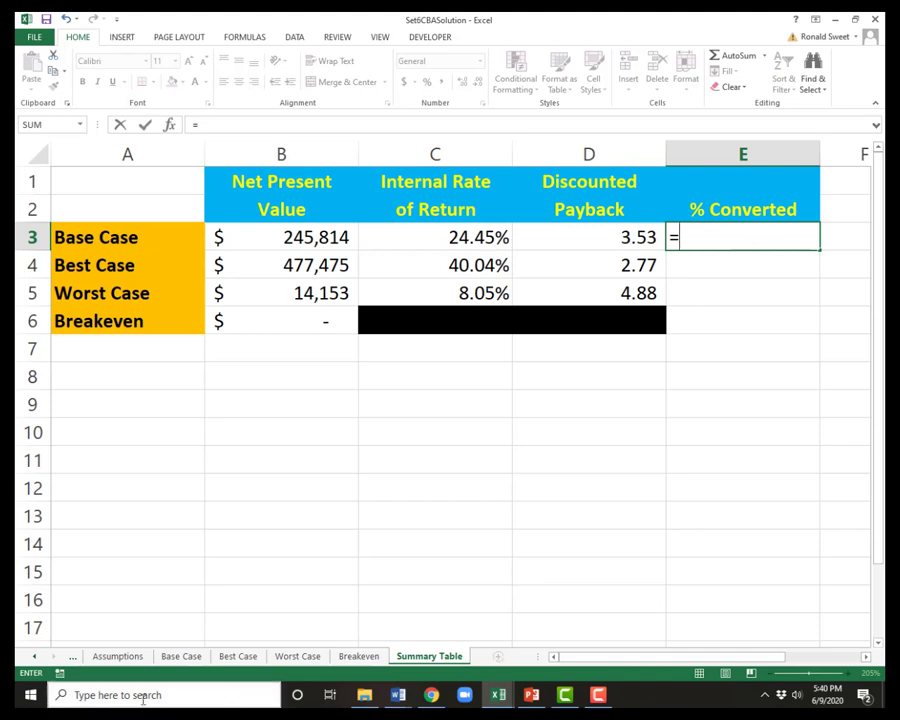
{"action": "left_click", "coordinate": [117, 656]}
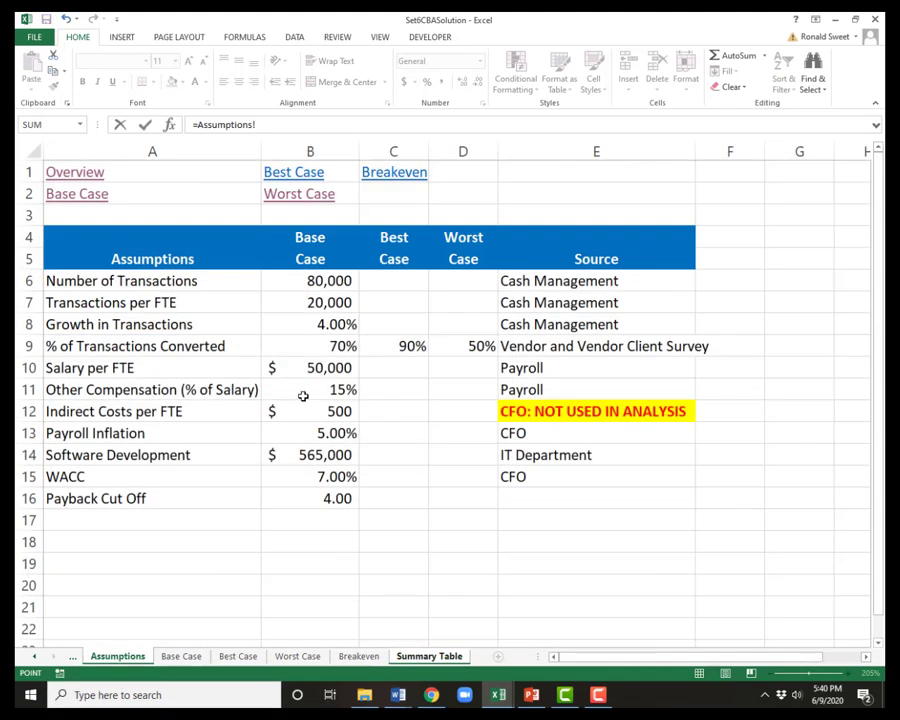
{"action": "left_click", "coordinate": [318, 345]}
{"action": "key", "text": "Return"}
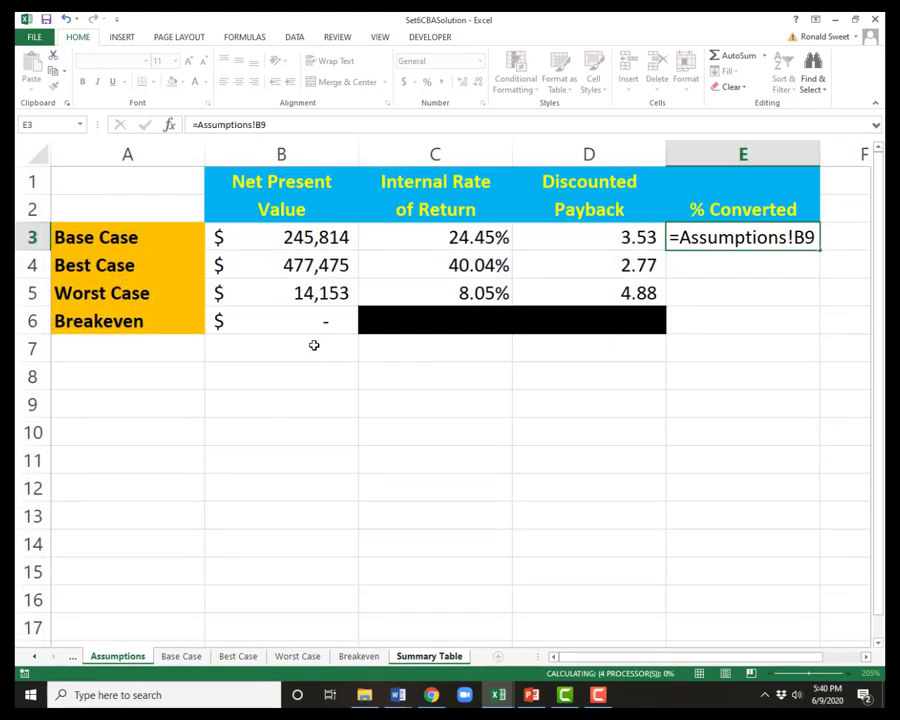
Link E4 to the best case % of Transactions Converted in cell C9 of the Assumptions sheet
{"action": "type", "text": "="}
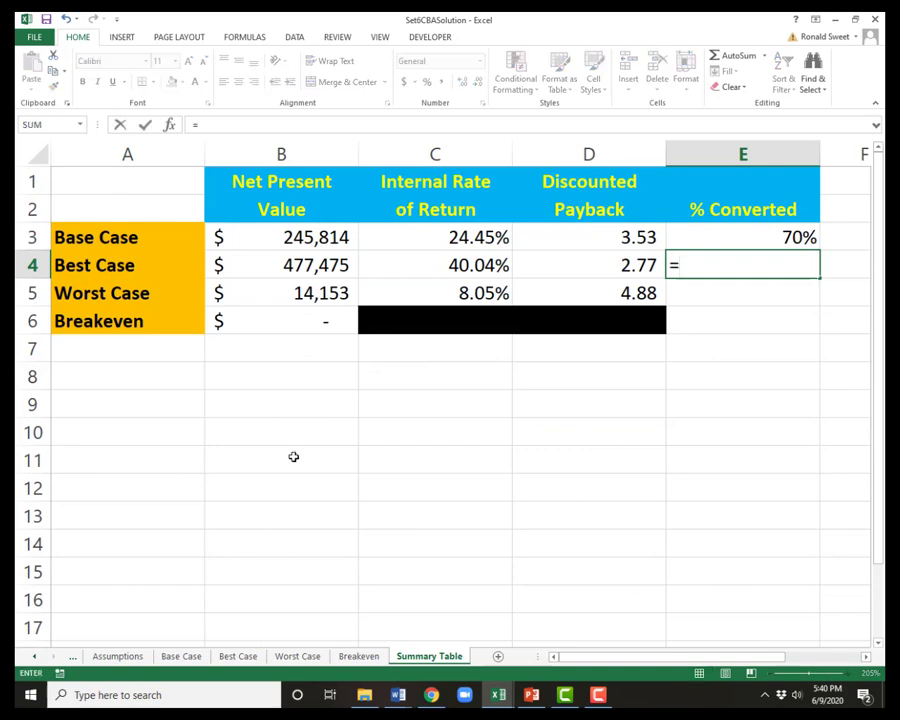
{"action": "left_click", "coordinate": [238, 656]}
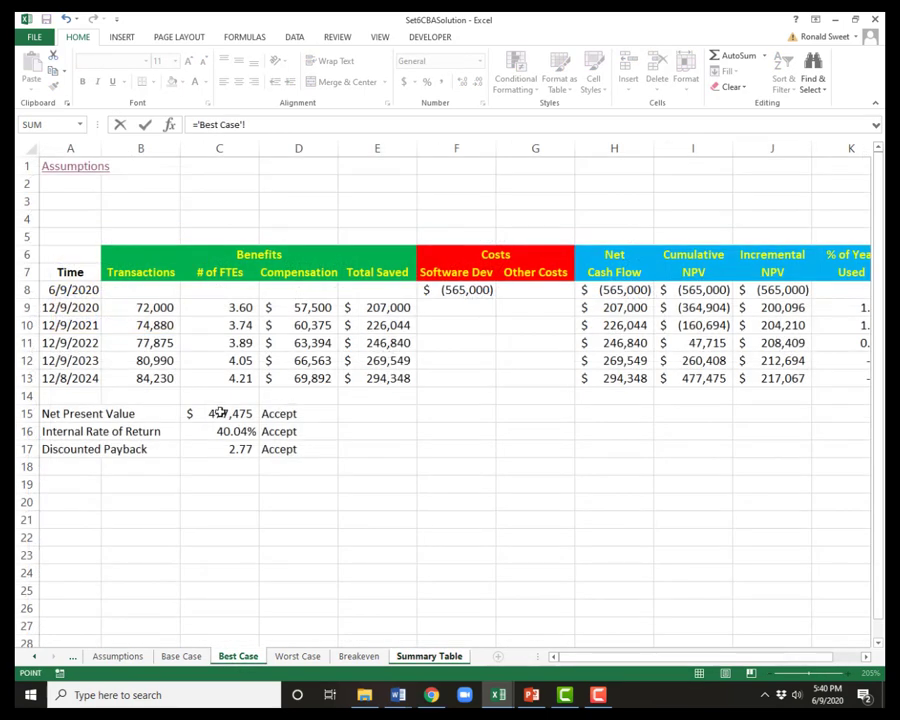
{"action": "left_click", "coordinate": [118, 656]}
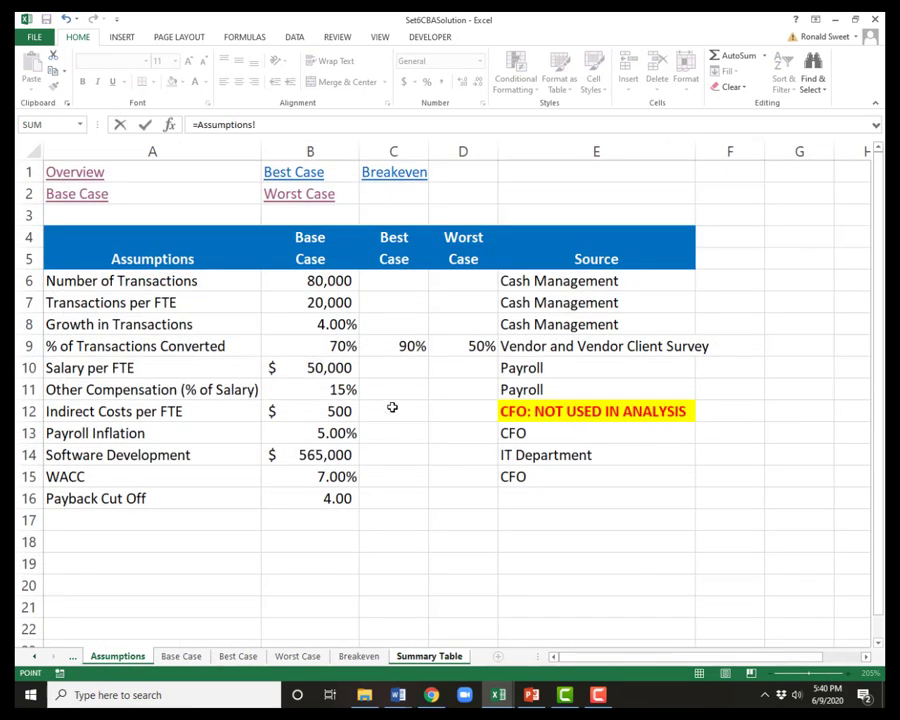
{"action": "left_click", "coordinate": [392, 340]}
{"action": "key", "text": "Return"}
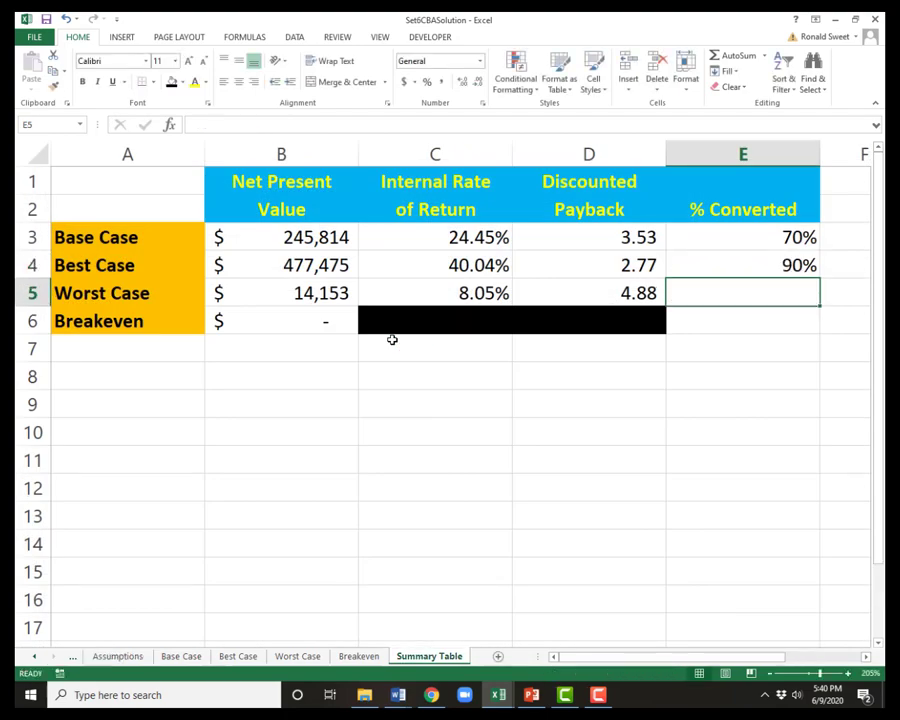
Link E5 to the worst case % of Transactions Converted in cell D9 of the Assumptions sheet
{"action": "type", "text": "="}
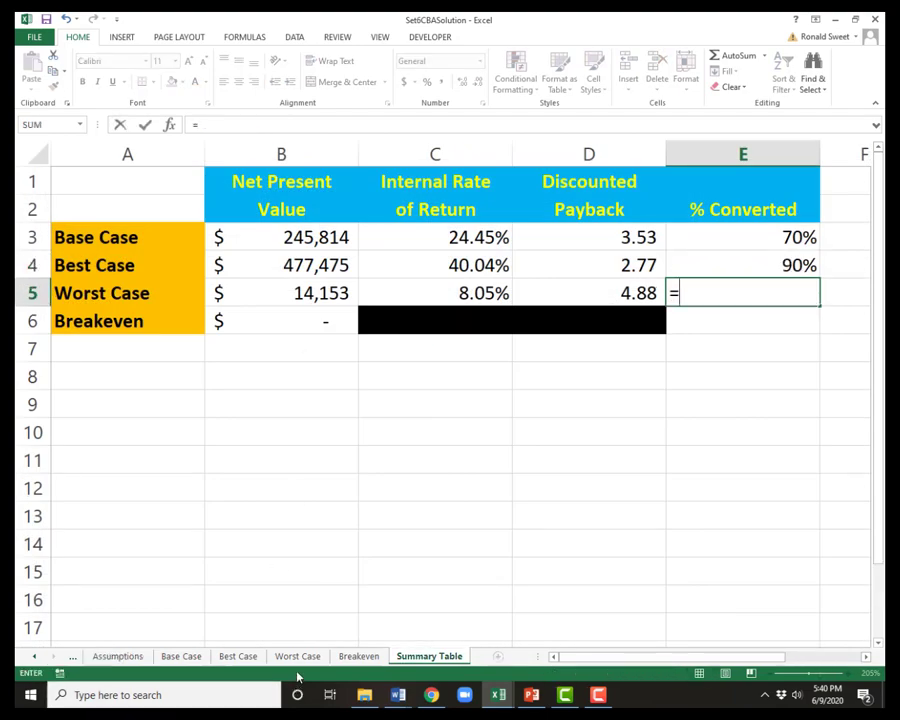
{"action": "left_click", "coordinate": [120, 656]}
{"action": "left_click", "coordinate": [480, 345]}
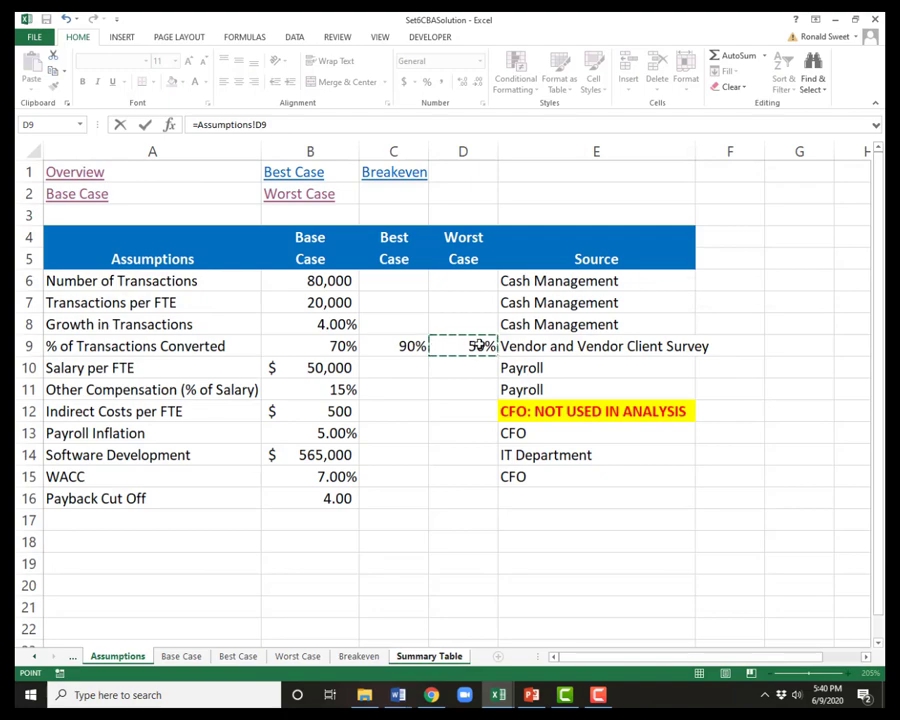
{"action": "key", "text": "Return"}
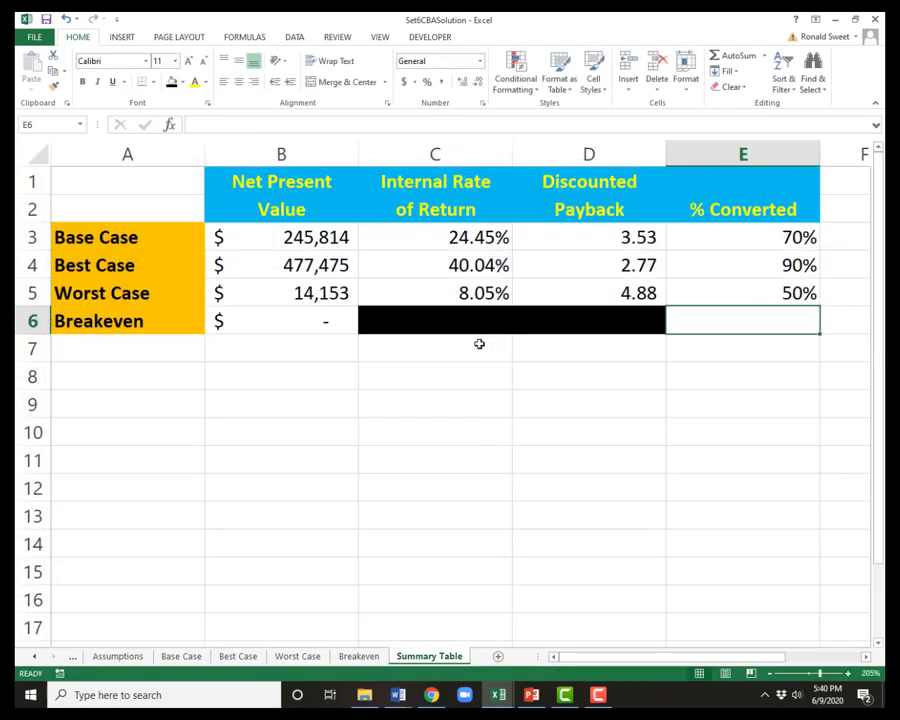
Link E6 to the breakeven conversion percentage in cell B3 of the Breakeven sheet
{"action": "type", "text": "="}
{"action": "left_click", "coordinate": [356, 656]}
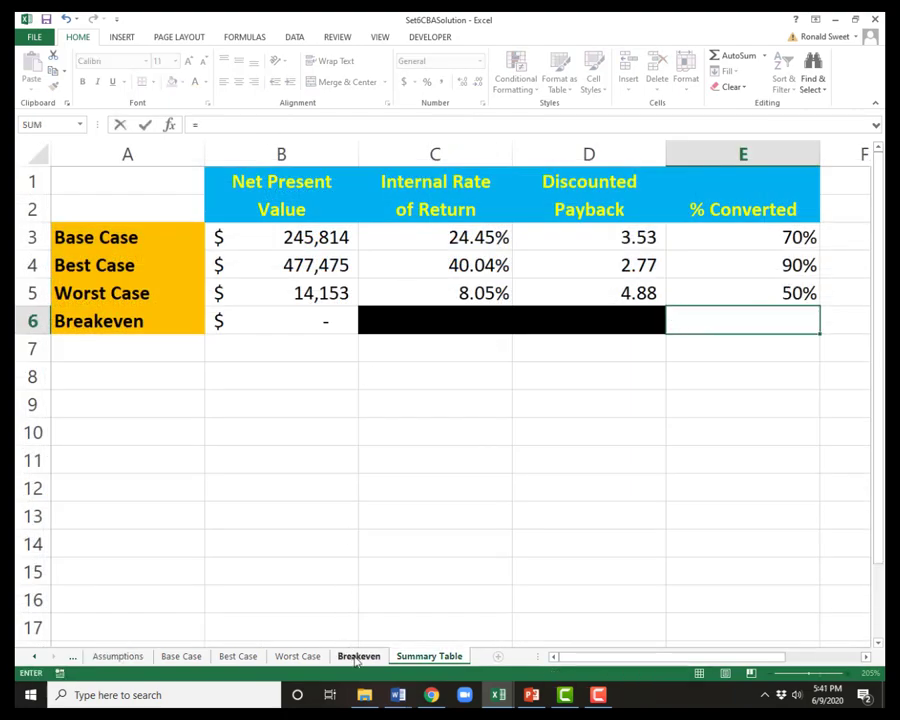
{"action": "left_click", "coordinate": [208, 214]}
{"action": "key", "text": "Return"}
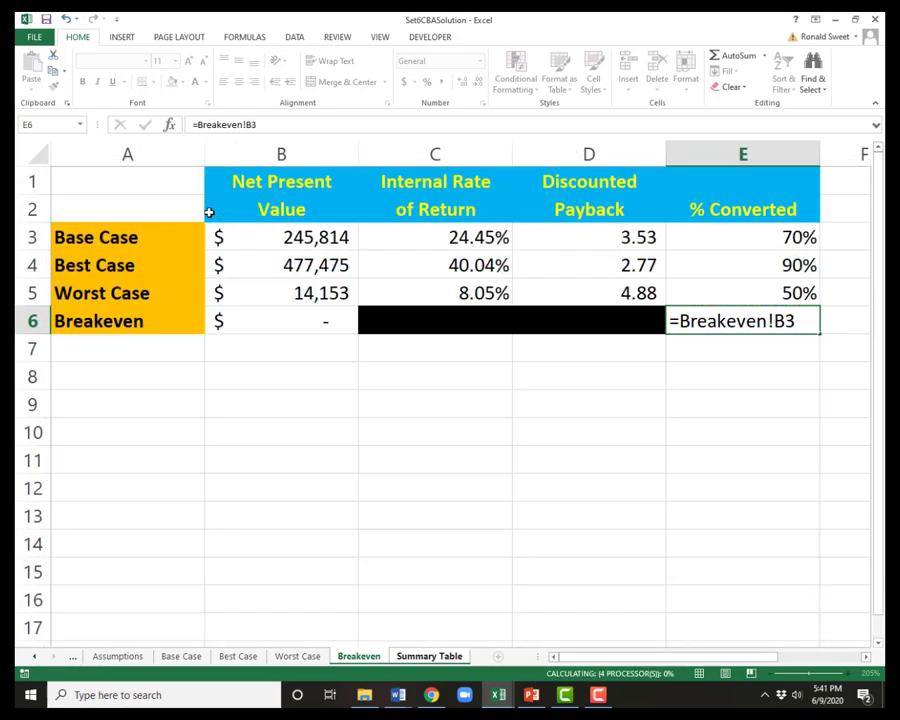
Format the % Converted values in E3:E6 as percentages without decimal places
{"action": "key", "text": "Up"}
{"action": "key", "text": "Up"}
{"action": "key", "text": "Up"}
{"action": "key", "text": "Up"}
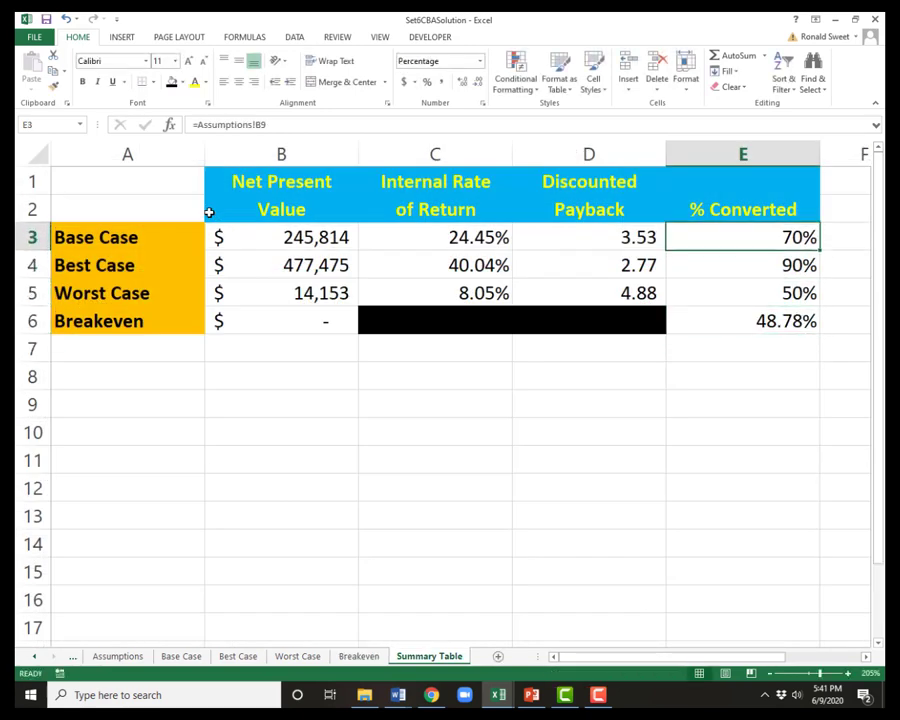
{"action": "key", "text": "shift+Down"}
{"action": "key", "text": "shift+Down"}
{"action": "key", "text": "shift+Down"}
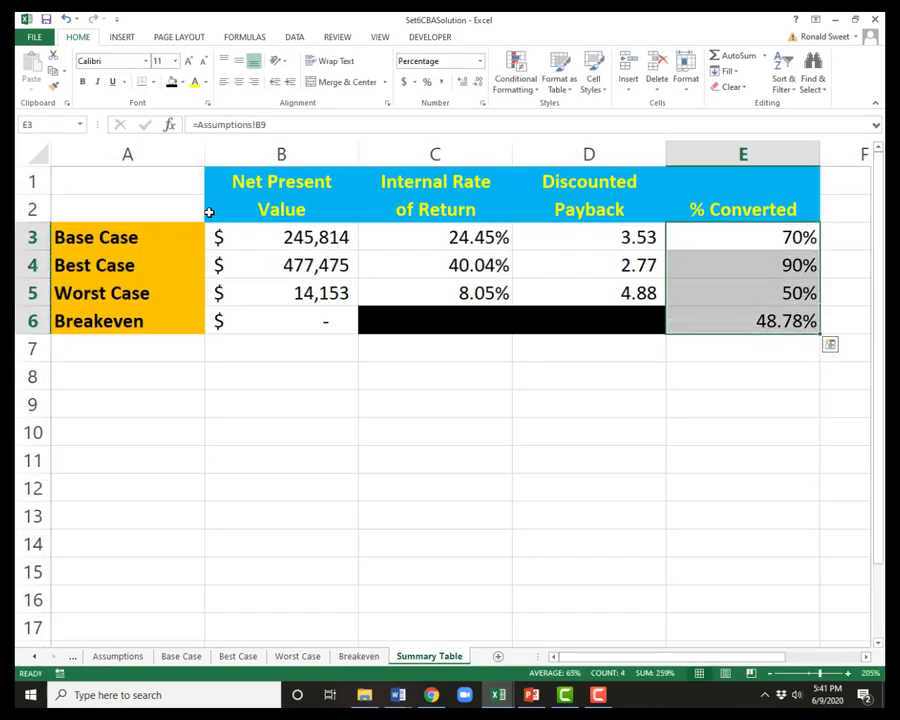
{"action": "left_click", "coordinate": [425, 83]}
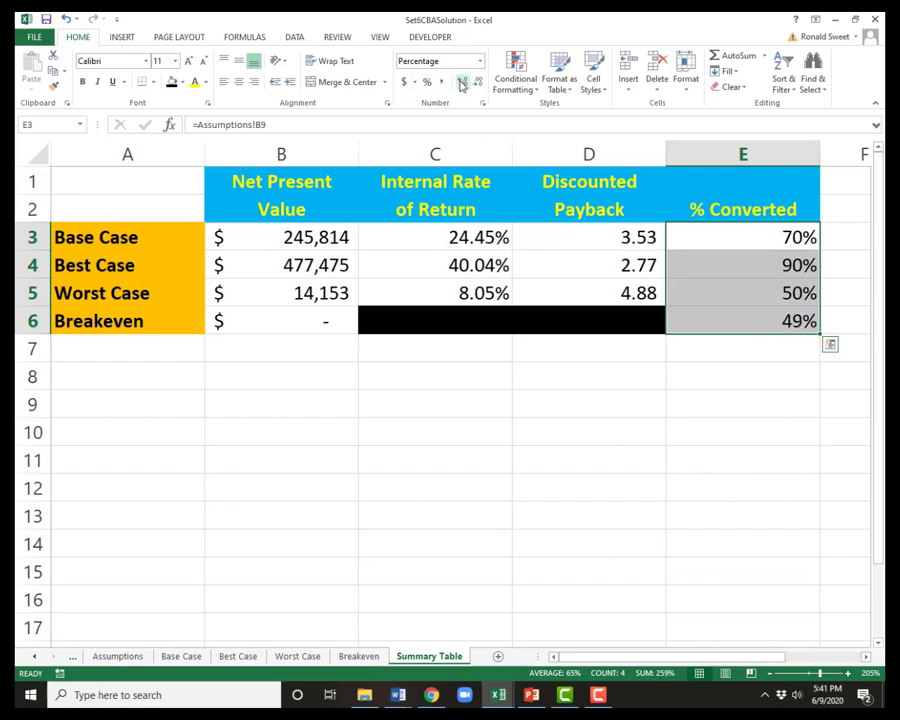
{"action": "left_click", "coordinate": [464, 83]}
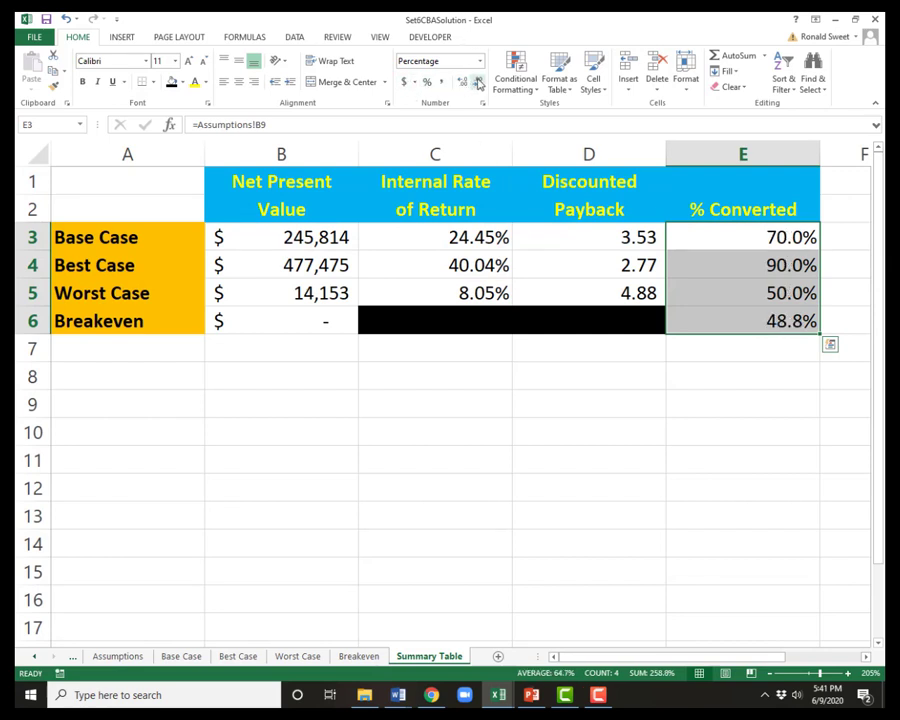
{"action": "left_click", "coordinate": [477, 84]}
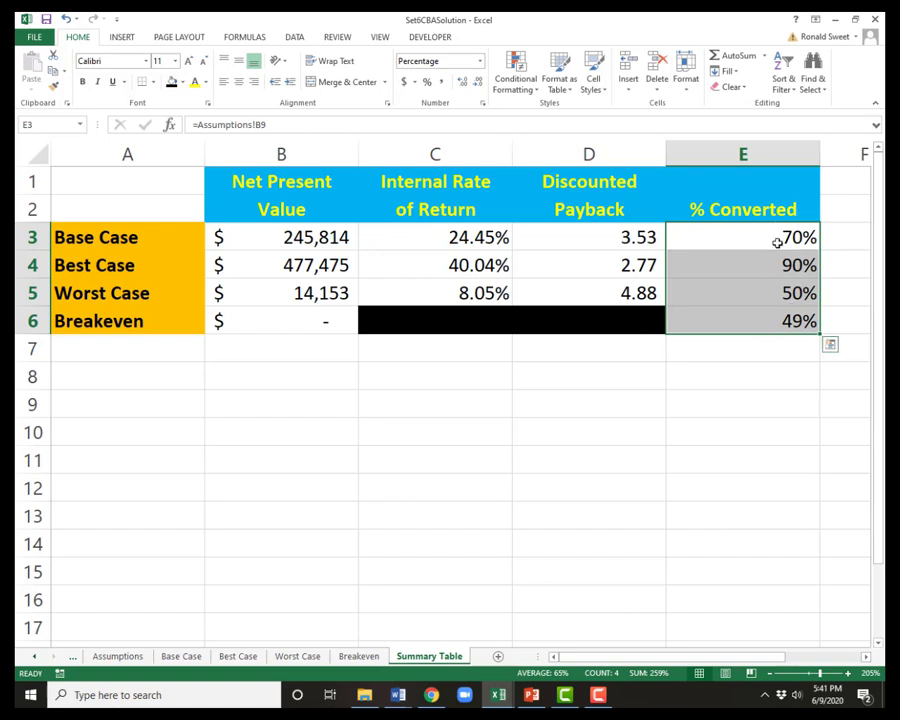
{"action": "left_click", "coordinate": [696, 254]}
{"action": "left_click", "coordinate": [686, 237]}
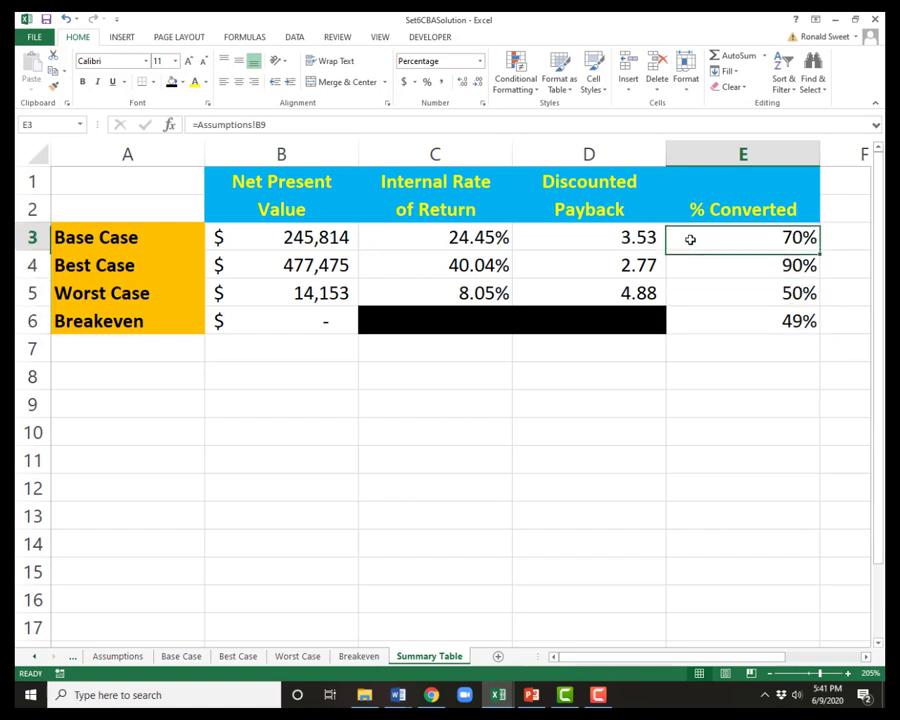
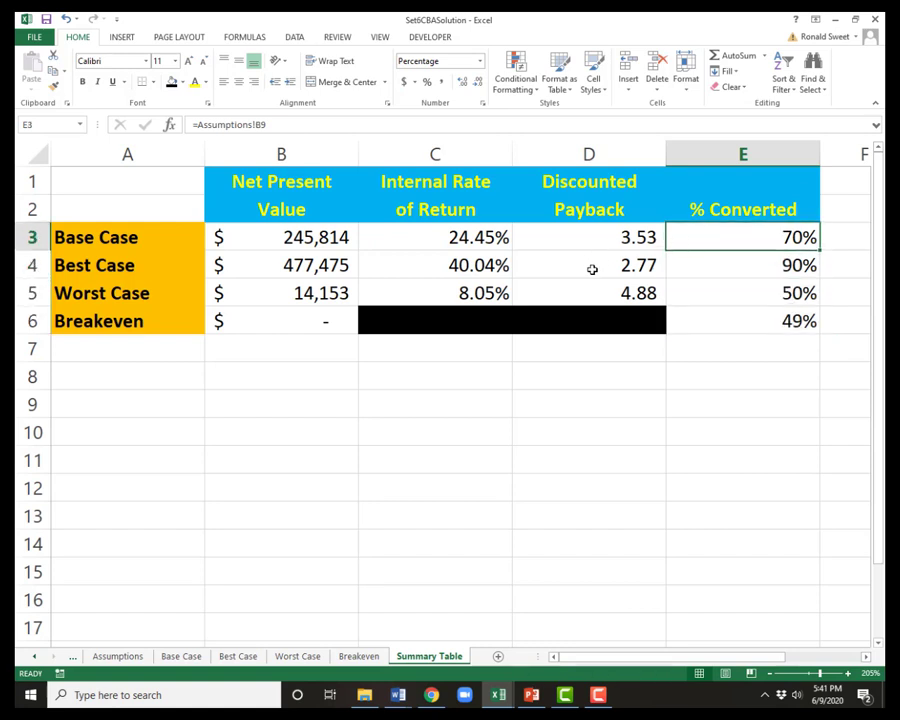
{"action": "left_click_drag", "start_coordinate": [307, 237], "coordinate": [307, 313]}
{"action": "left_click", "coordinate": [300, 244]}
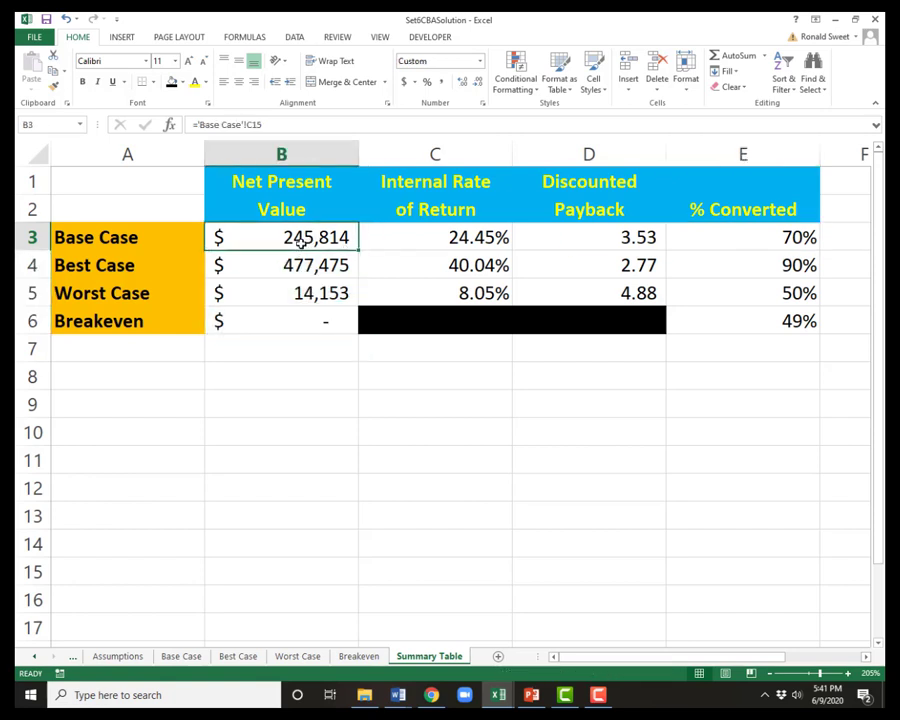
{"action": "left_click_drag", "start_coordinate": [300, 237], "coordinate": [603, 291]}
{"action": "left_click", "coordinate": [350, 258]}
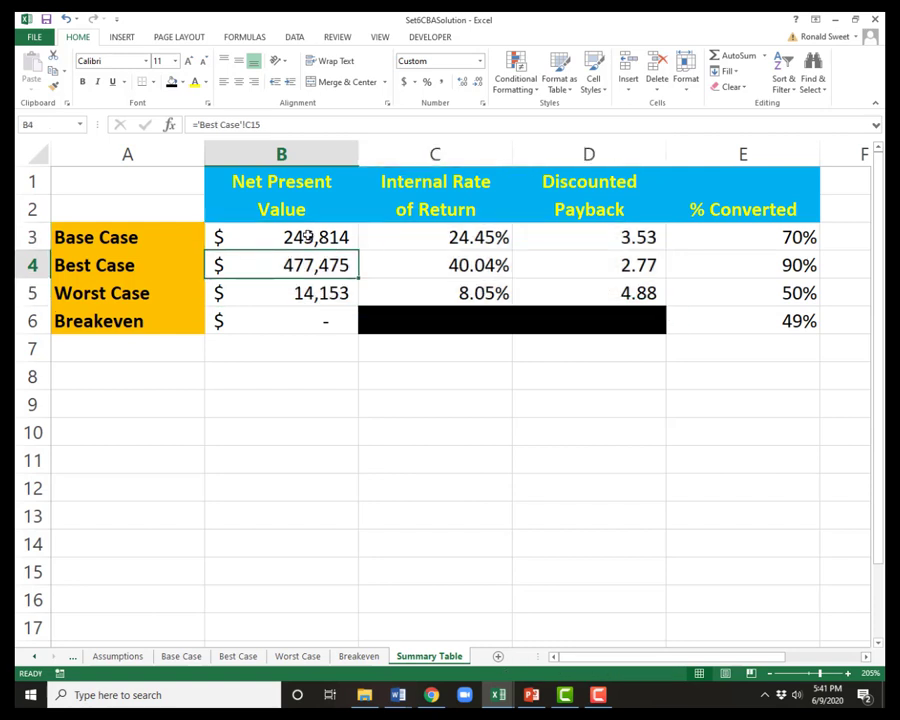
Add a conditional format to the net present values in B3:B5: greater than 0 gets Green Fill with Dark Green Text
{"action": "left_click", "coordinate": [306, 237]}
{"action": "left_click_drag", "start_coordinate": [305, 237], "coordinate": [313, 283]}
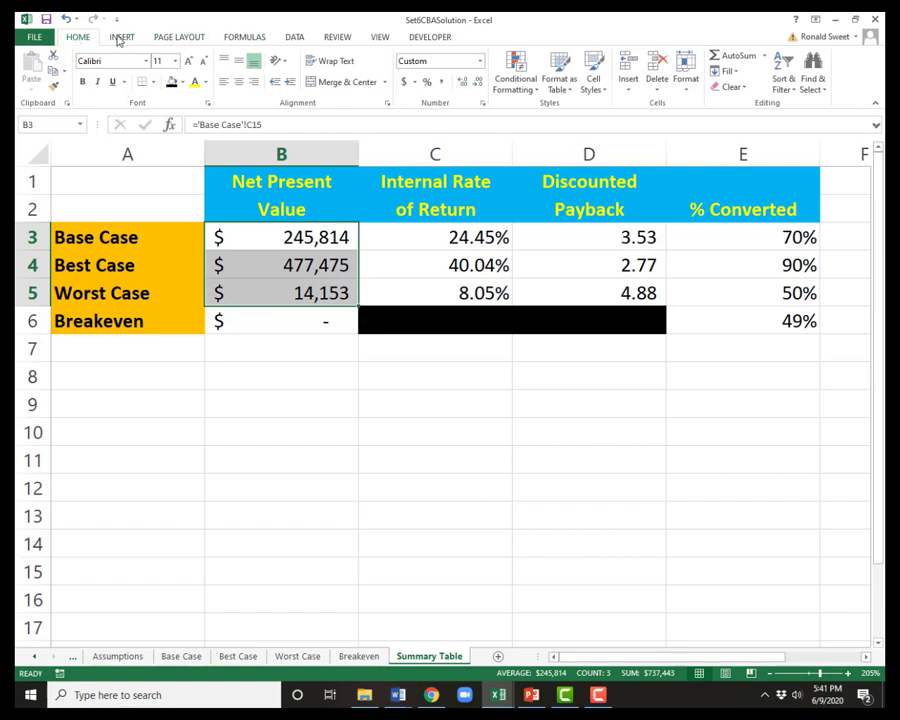
{"action": "left_click", "coordinate": [515, 62]}
{"action": "mouse_move", "coordinate": [587, 114]}
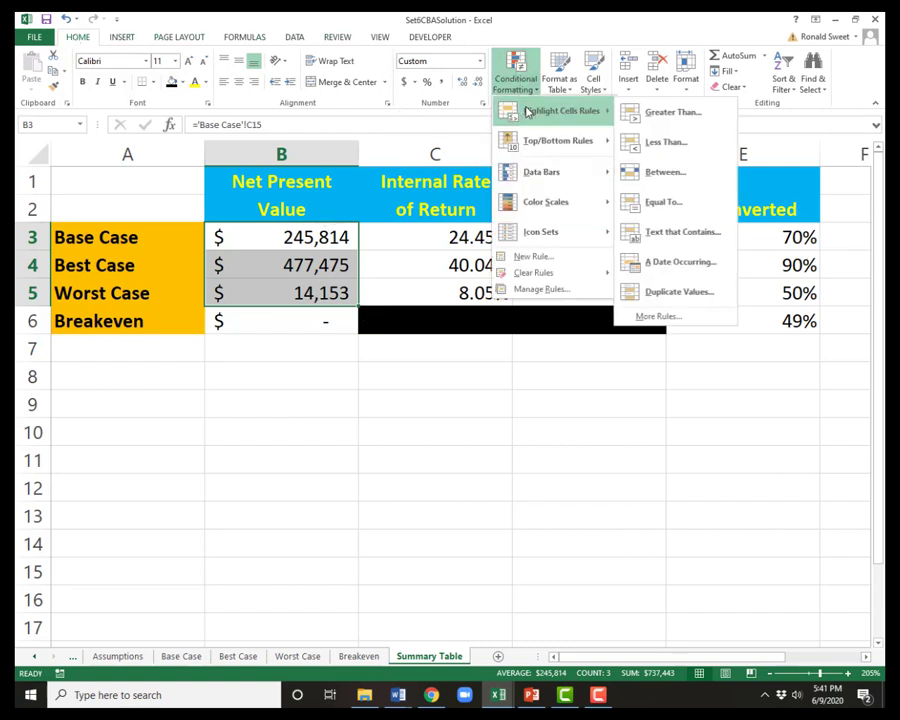
{"action": "left_click", "coordinate": [677, 114]}
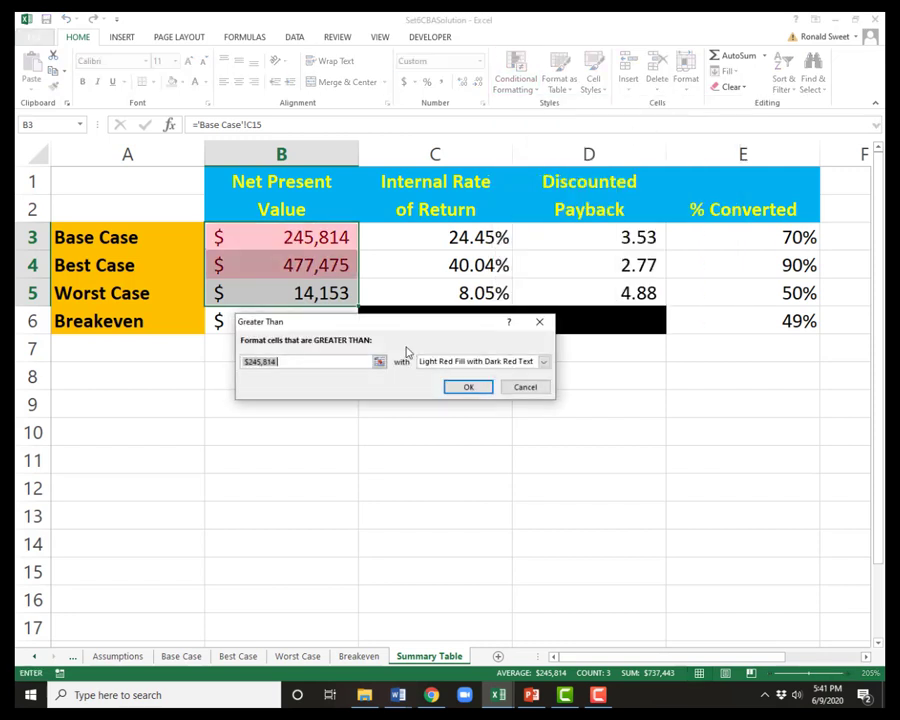
{"action": "type", "text": "0"}
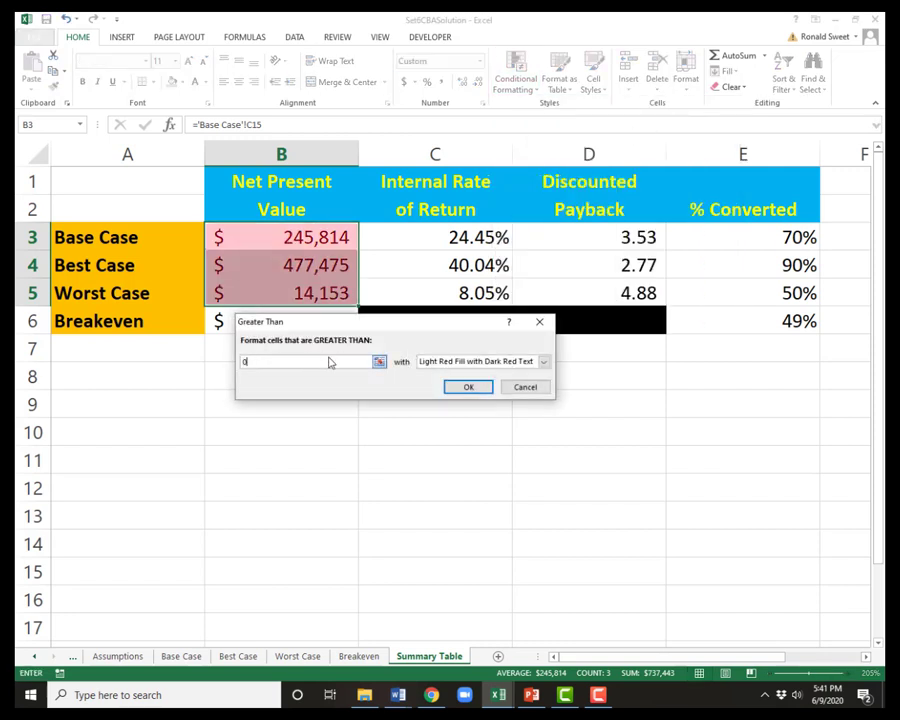
{"action": "left_click", "coordinate": [541, 362]}
{"action": "left_click", "coordinate": [475, 389]}
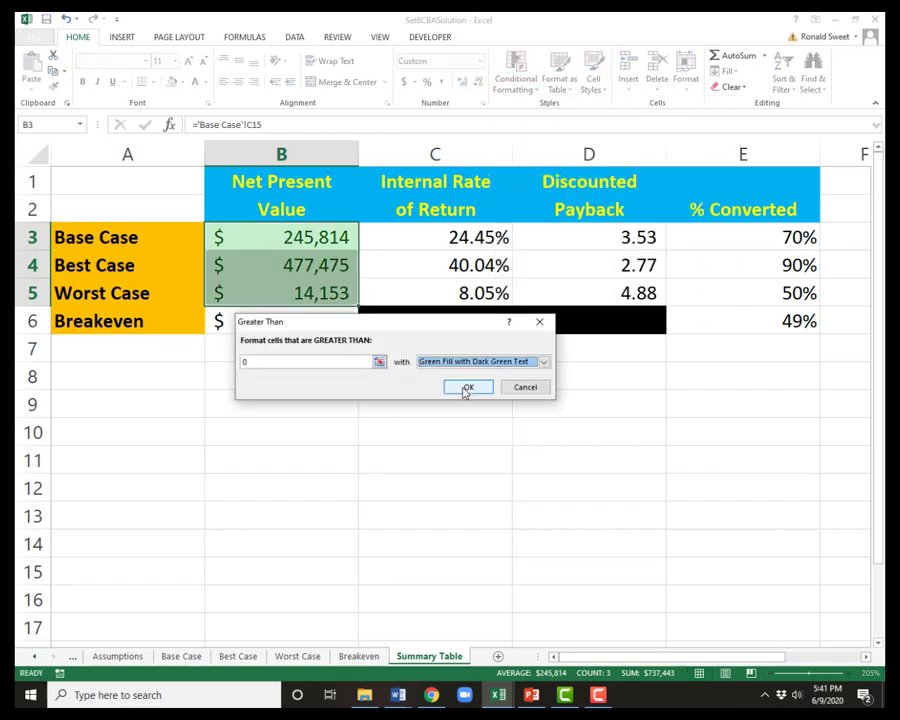
{"action": "left_click", "coordinate": [466, 389]}
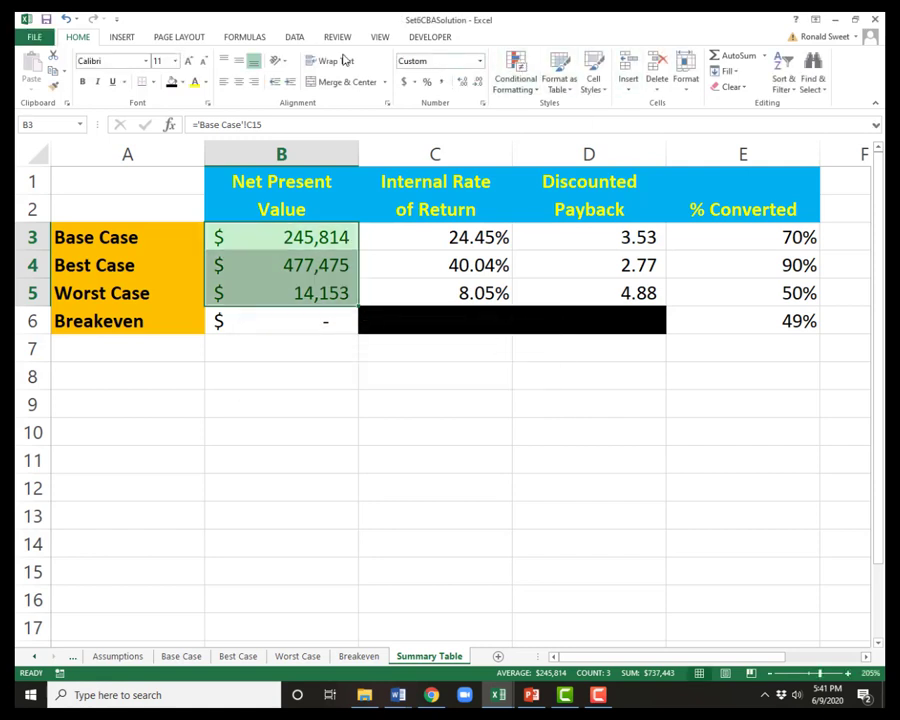
Add a second conditional format to B3:B5: less than 0 gets Light Red Fill with Dark Red Text
{"action": "left_click", "coordinate": [501, 86]}
{"action": "mouse_move", "coordinate": [565, 140]}
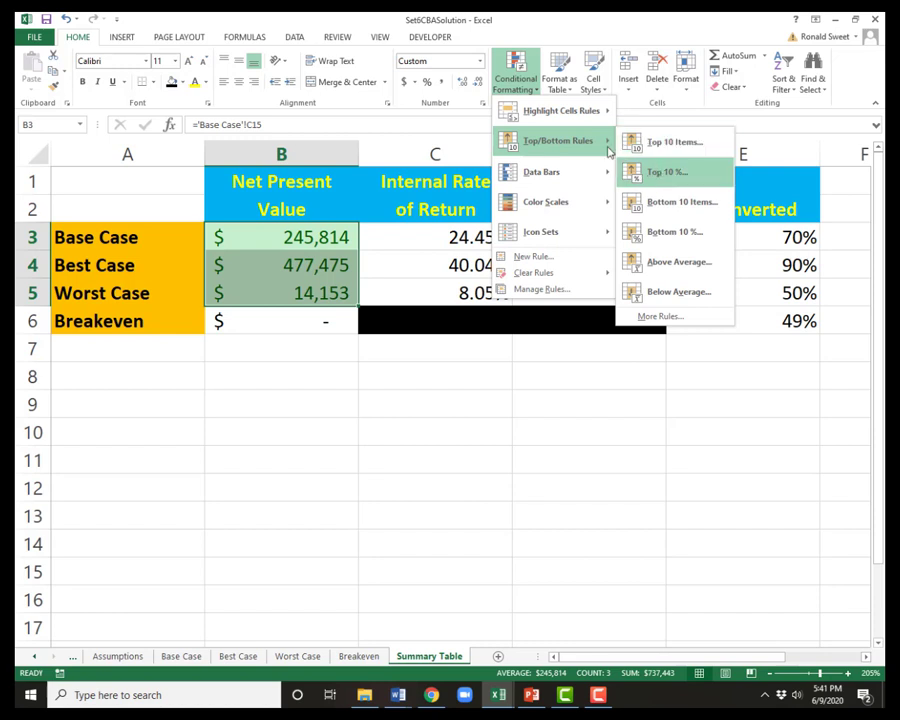
{"action": "mouse_move", "coordinate": [556, 110]}
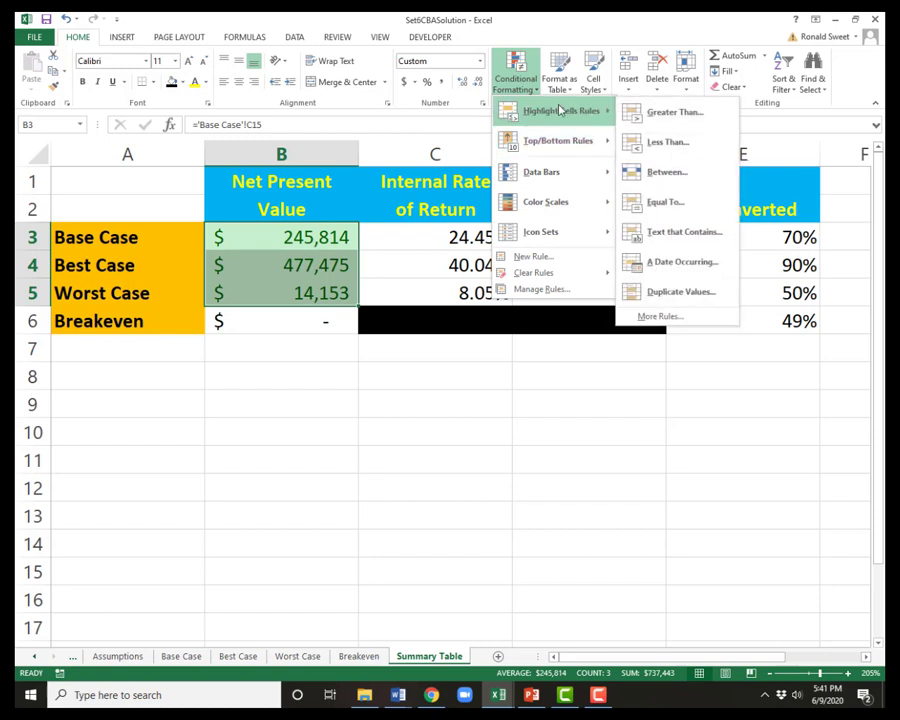
{"action": "left_click", "coordinate": [655, 141]}
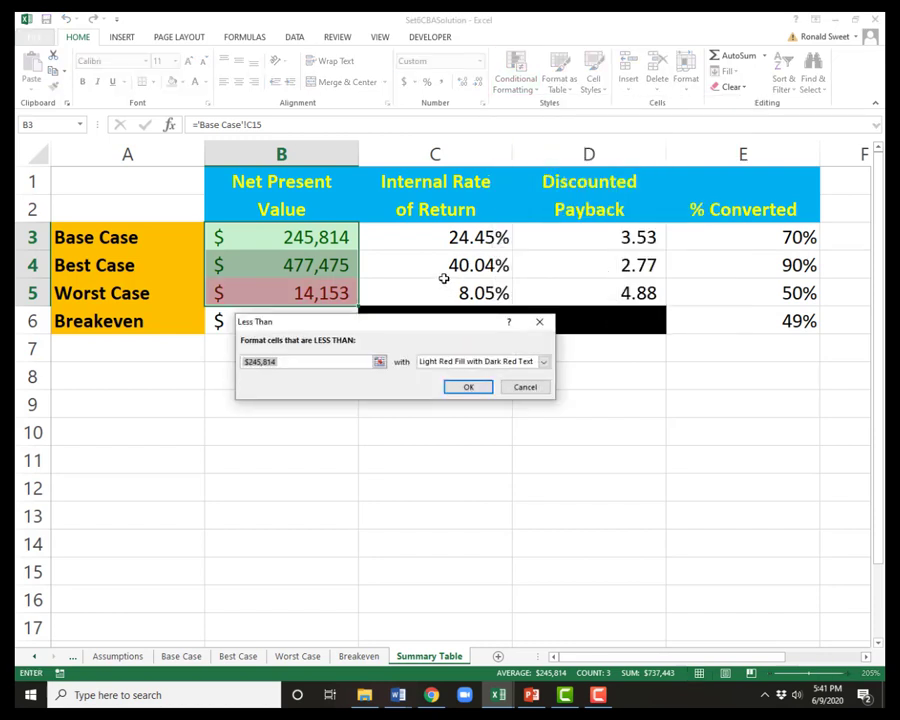
{"action": "type", "text": "0"}
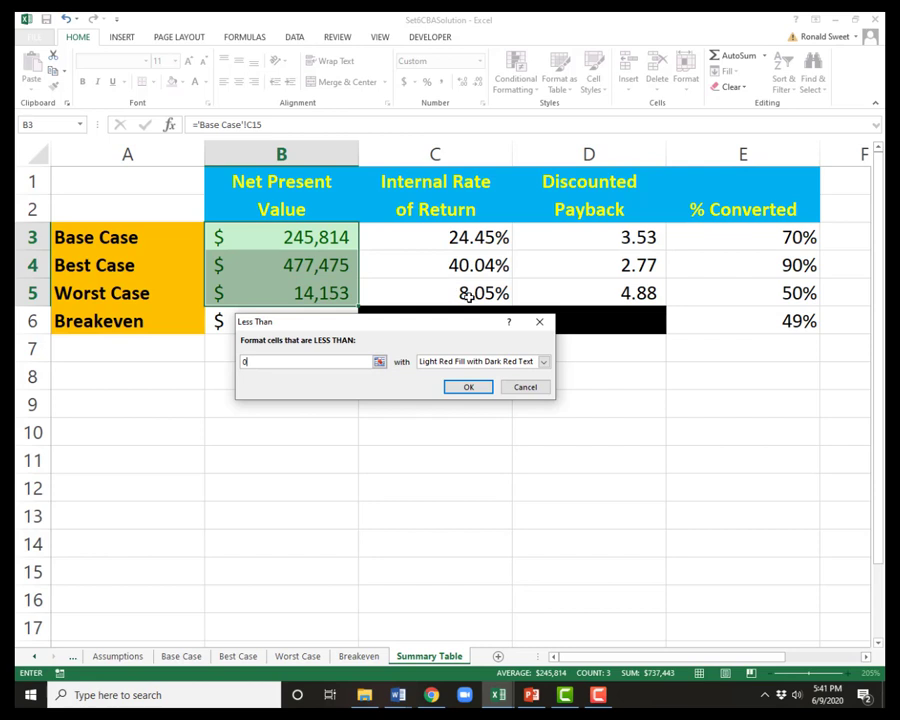
{"action": "left_click", "coordinate": [473, 388]}
Add a conditional format to the IRR values in C3:C5: greater than the WACC in Assumptions!$B$15 gets Green Fill with Dark Green Text
{"action": "left_click_drag", "start_coordinate": [431, 237], "coordinate": [432, 281]}
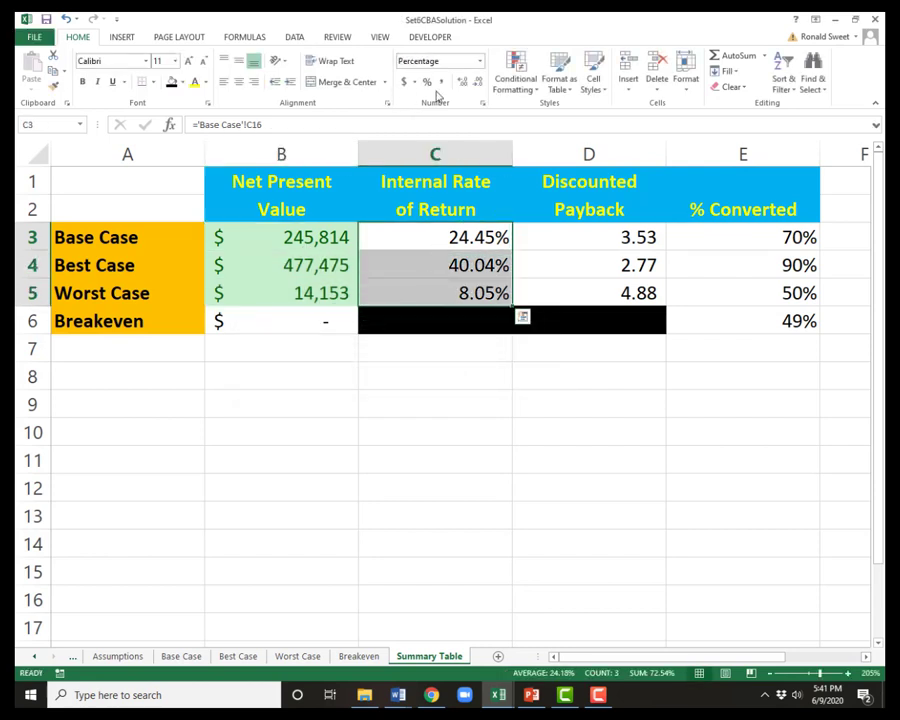
{"action": "left_click", "coordinate": [516, 82]}
{"action": "mouse_move", "coordinate": [517, 116]}
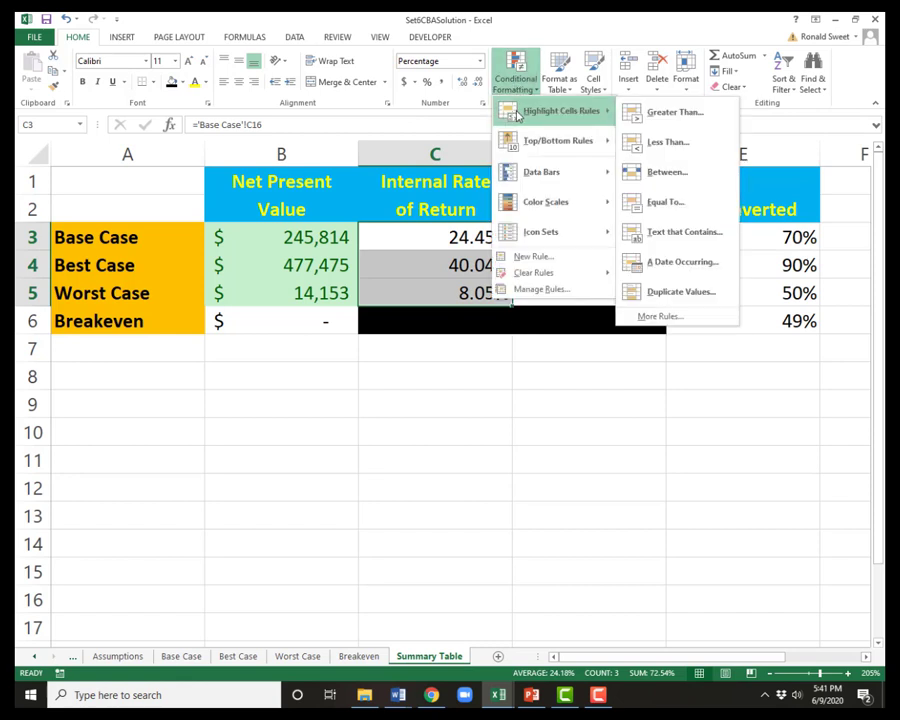
{"action": "left_click", "coordinate": [665, 113]}
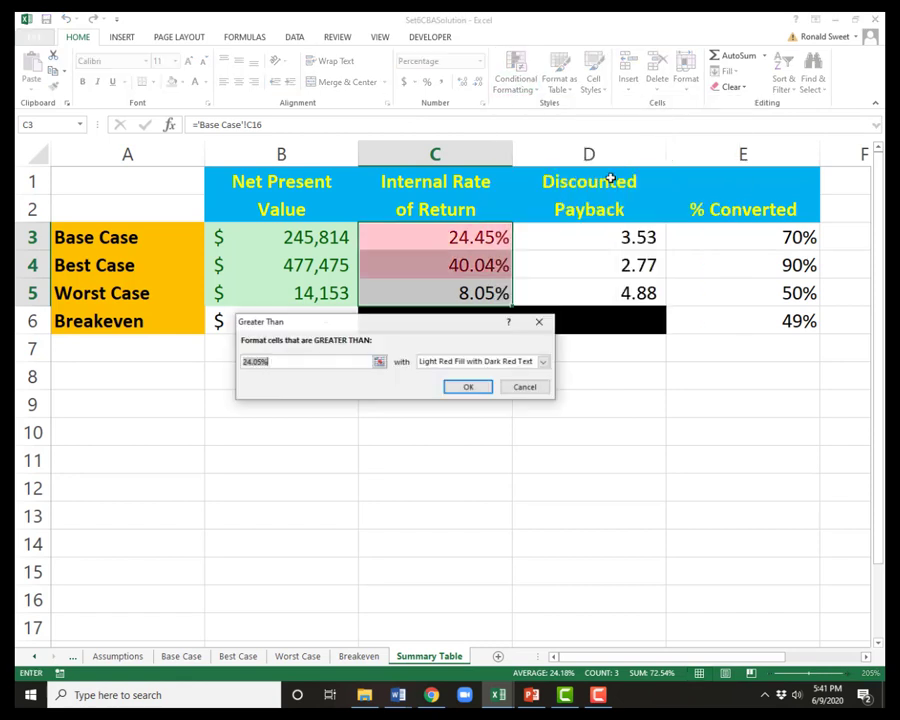
{"action": "left_click", "coordinate": [378, 363]}
{"action": "left_click", "coordinate": [117, 656]}
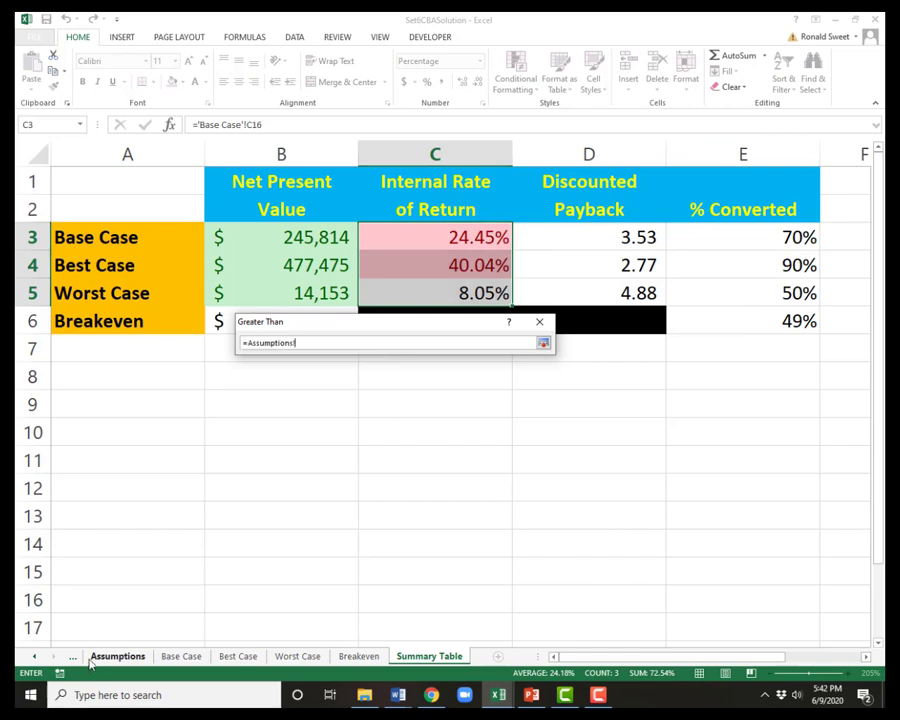
{"action": "left_click", "coordinate": [322, 480]}
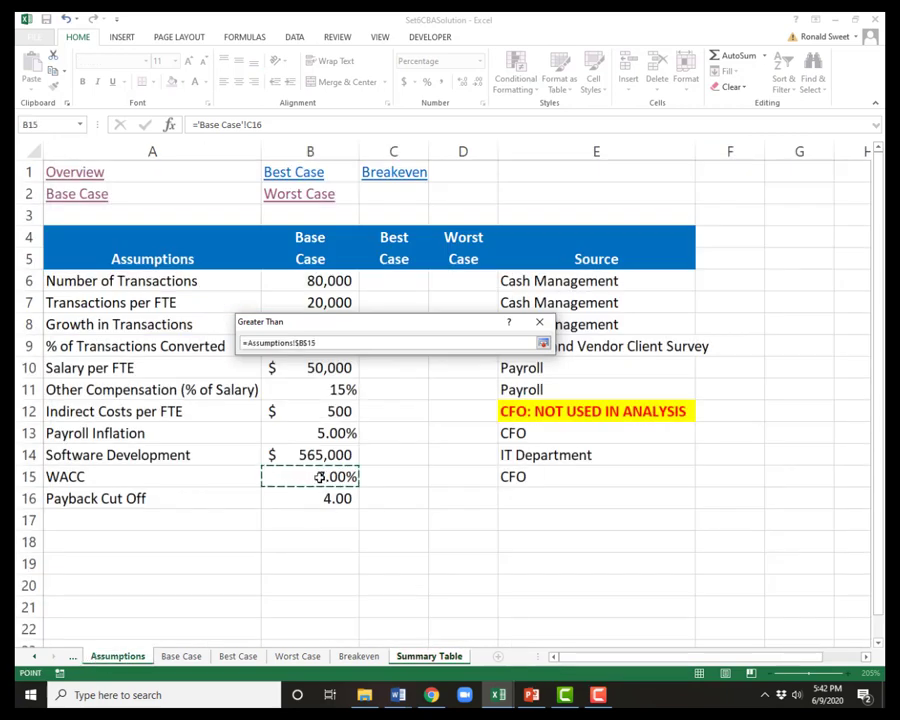
{"action": "key", "text": "Return"}
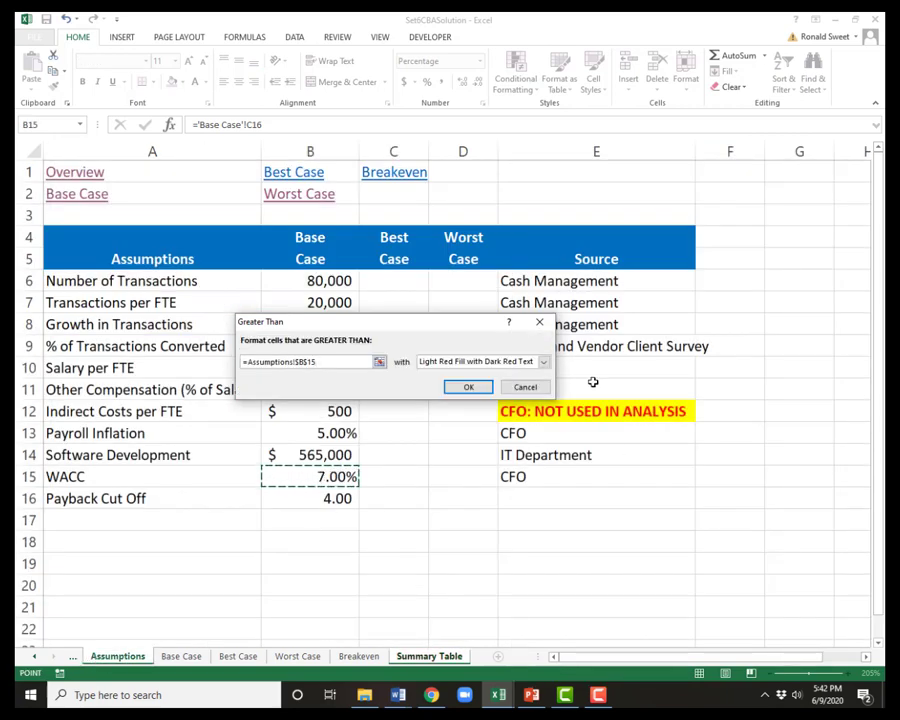
{"action": "left_click", "coordinate": [543, 362]}
{"action": "left_click", "coordinate": [466, 392]}
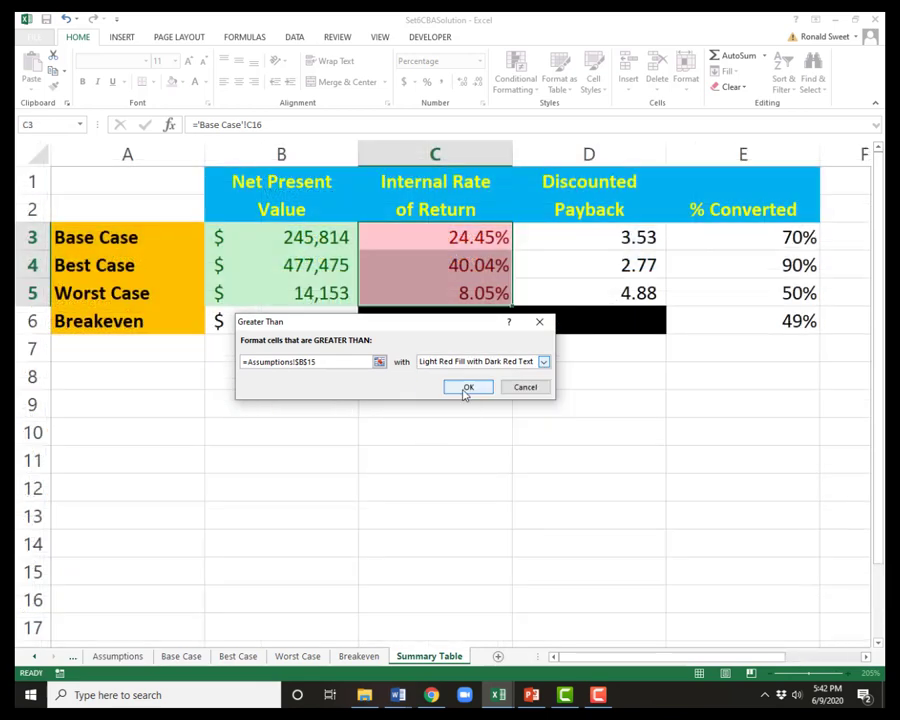
{"action": "left_click", "coordinate": [461, 392]}
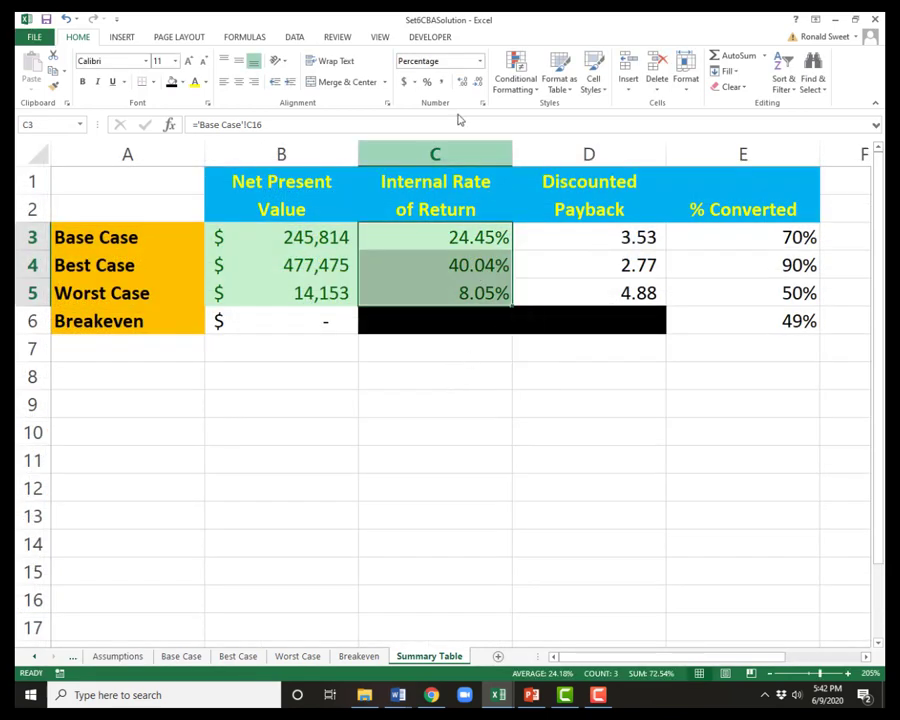
Add a second conditional format to C3:C5: less than the WACC in Assumptions!$B$15 gets Light Red Fill with Dark Red Text
{"action": "left_click", "coordinate": [514, 78]}
{"action": "mouse_move", "coordinate": [522, 115]}
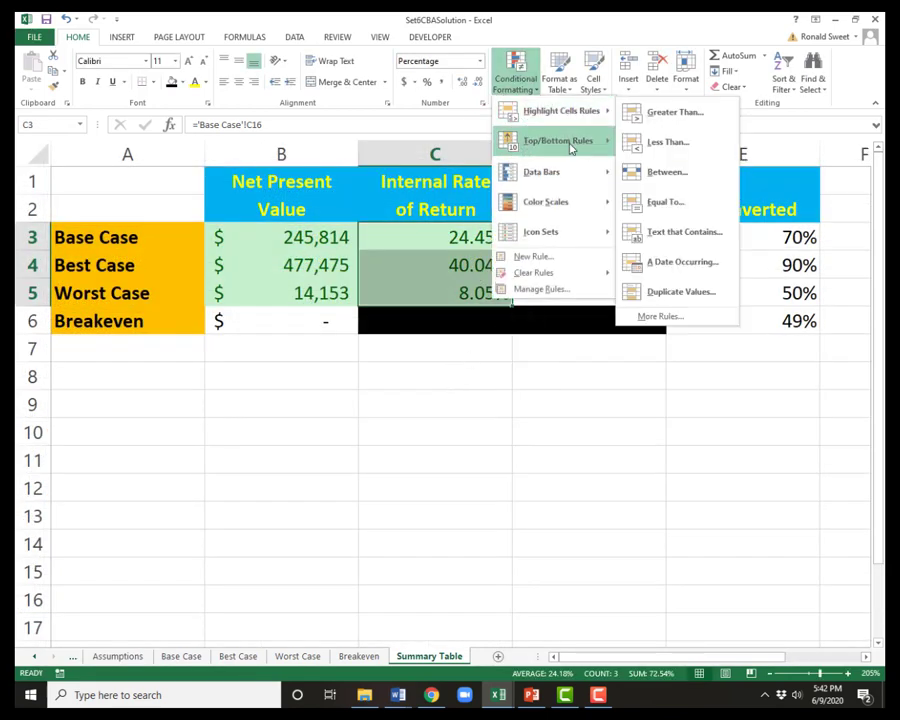
{"action": "left_click", "coordinate": [663, 142]}
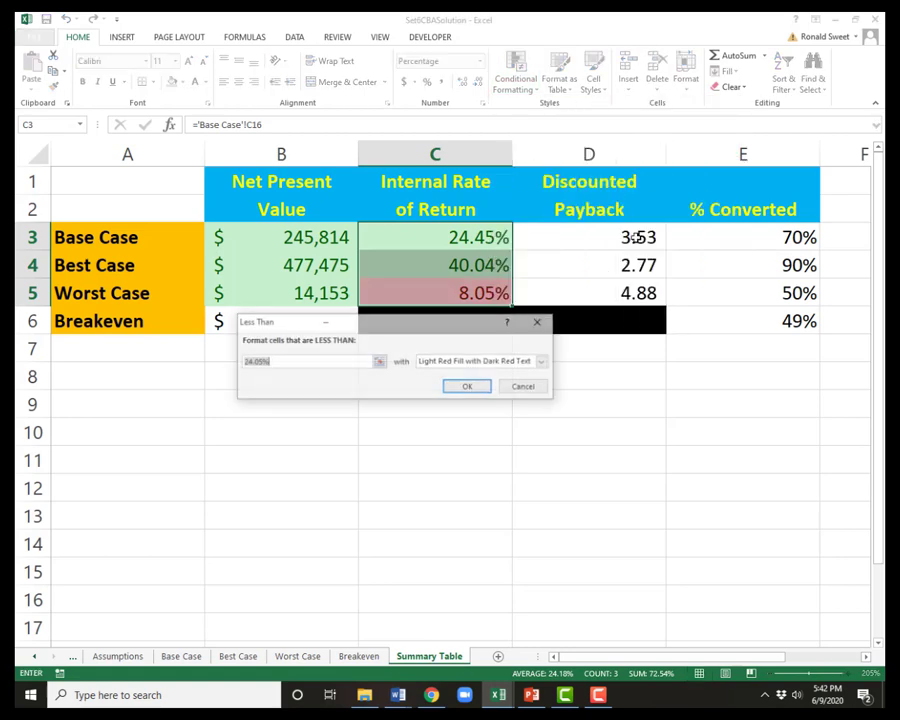
{"action": "left_click", "coordinate": [381, 362]}
{"action": "left_click", "coordinate": [117, 656]}
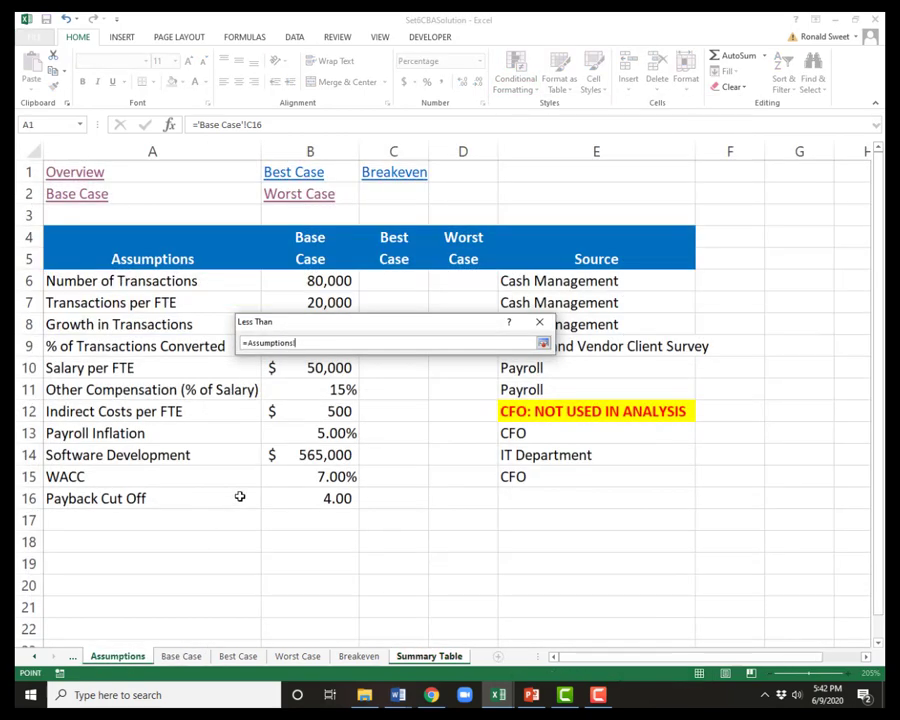
{"action": "left_click", "coordinate": [294, 472]}
{"action": "key", "text": "Return"}
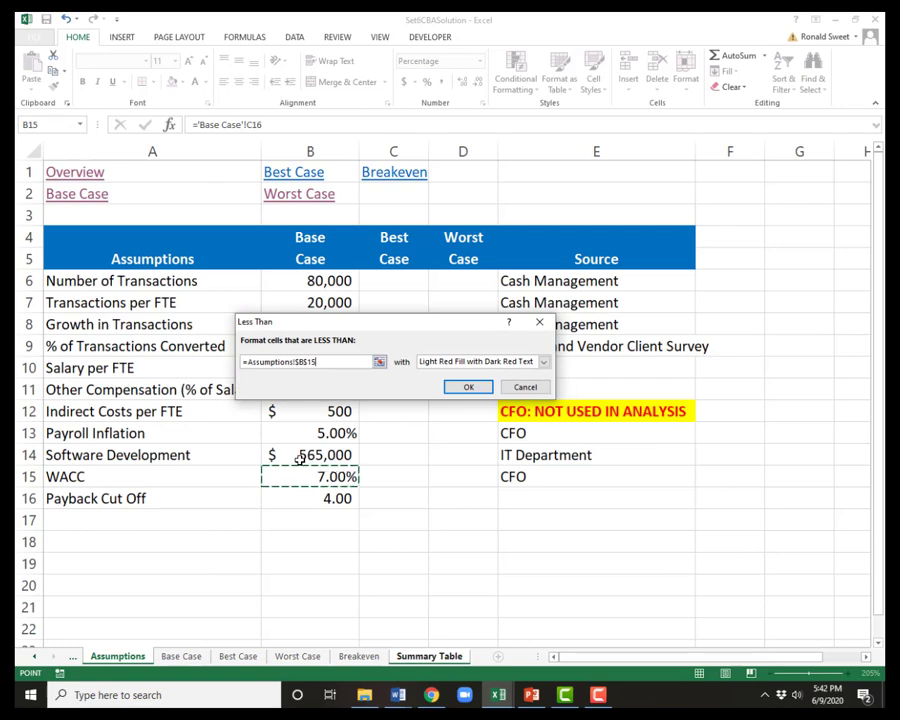
{"action": "left_click", "coordinate": [470, 388]}
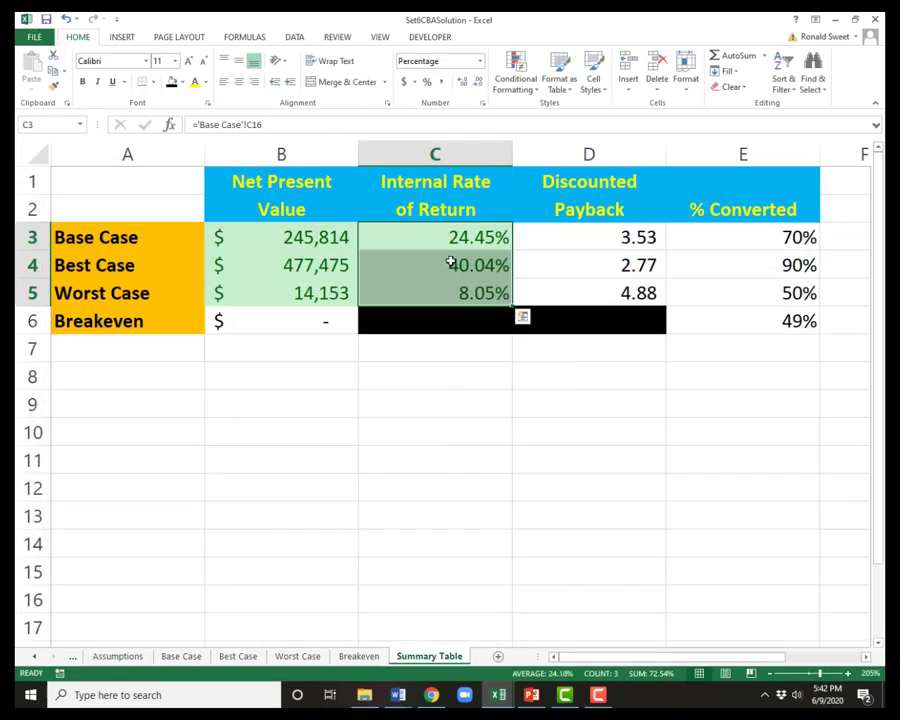
Add a conditional format to the paybacks in D3:D5: less than the Payback Cut Off in Assumptions!$B$16 gets Green Fill with Dark Green Text
{"action": "left_click_drag", "start_coordinate": [581, 232], "coordinate": [565, 287]}
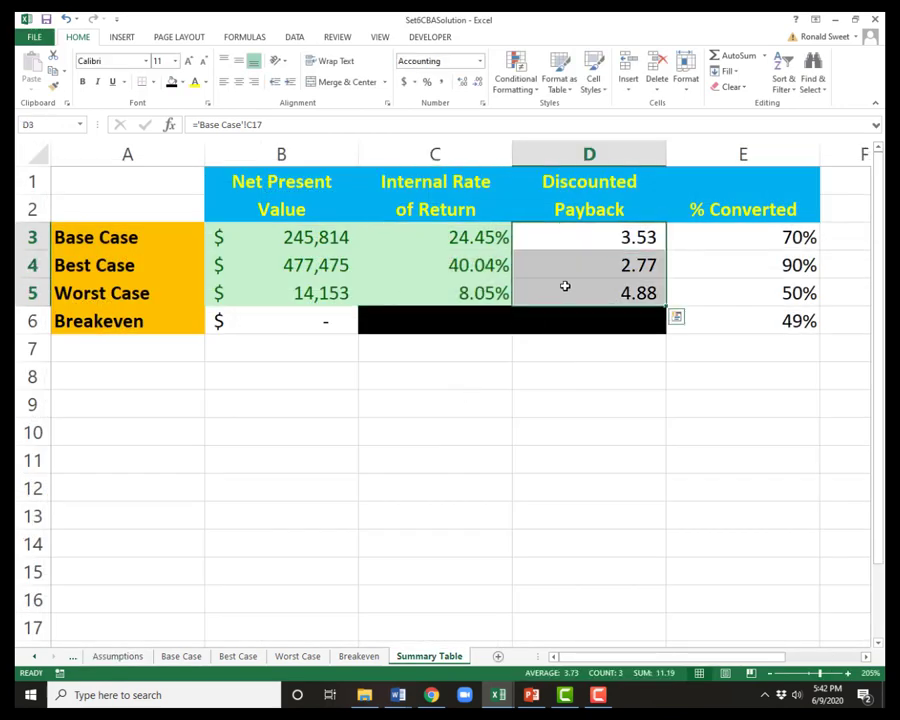
{"action": "left_click", "coordinate": [516, 78]}
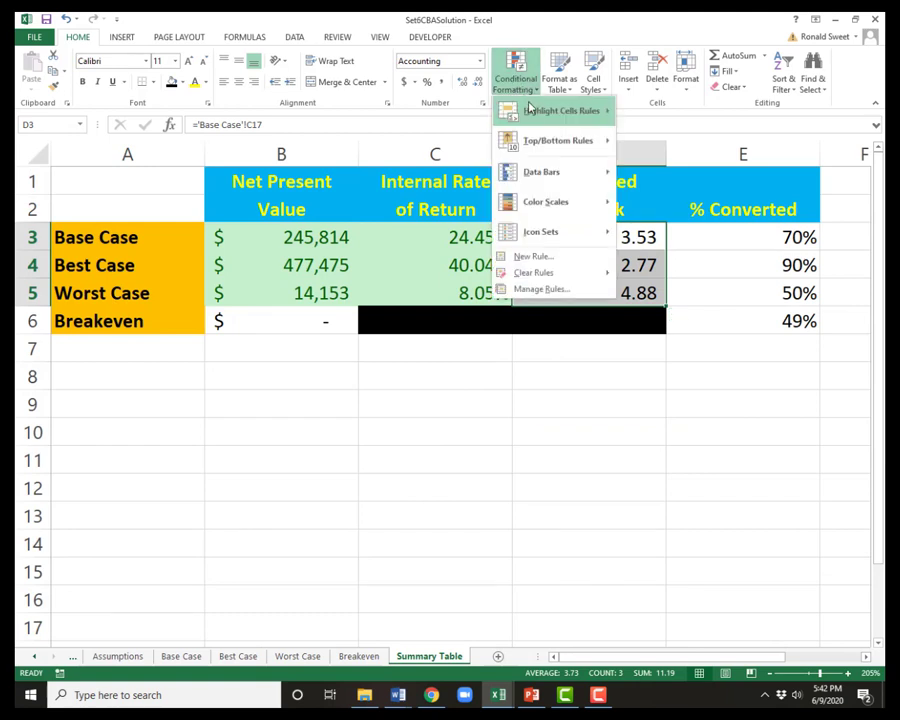
{"action": "mouse_move", "coordinate": [533, 113]}
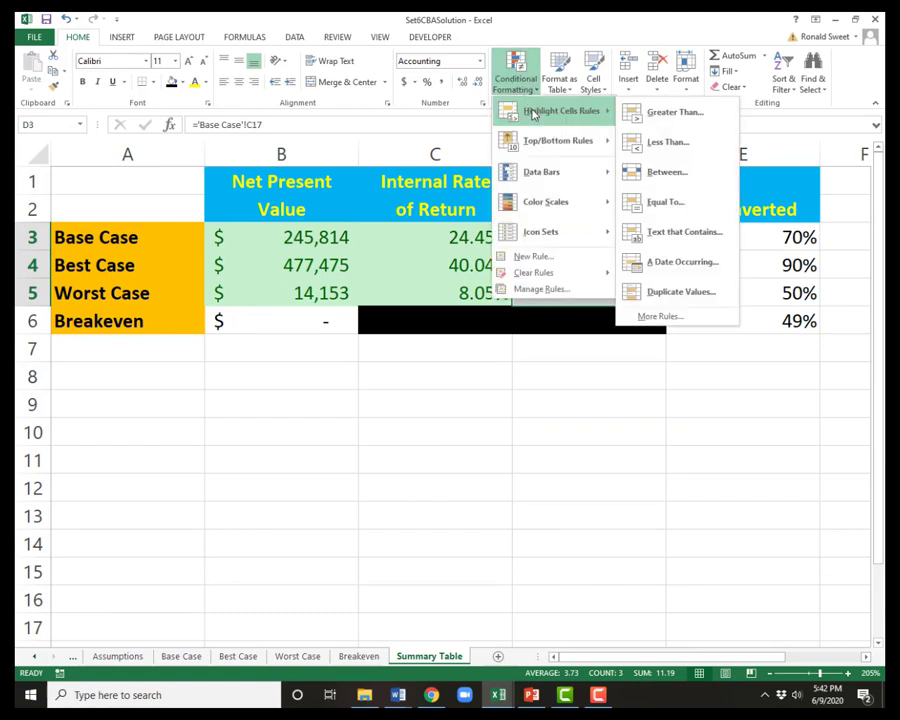
{"action": "left_click", "coordinate": [670, 142]}
{"action": "left_click", "coordinate": [380, 362]}
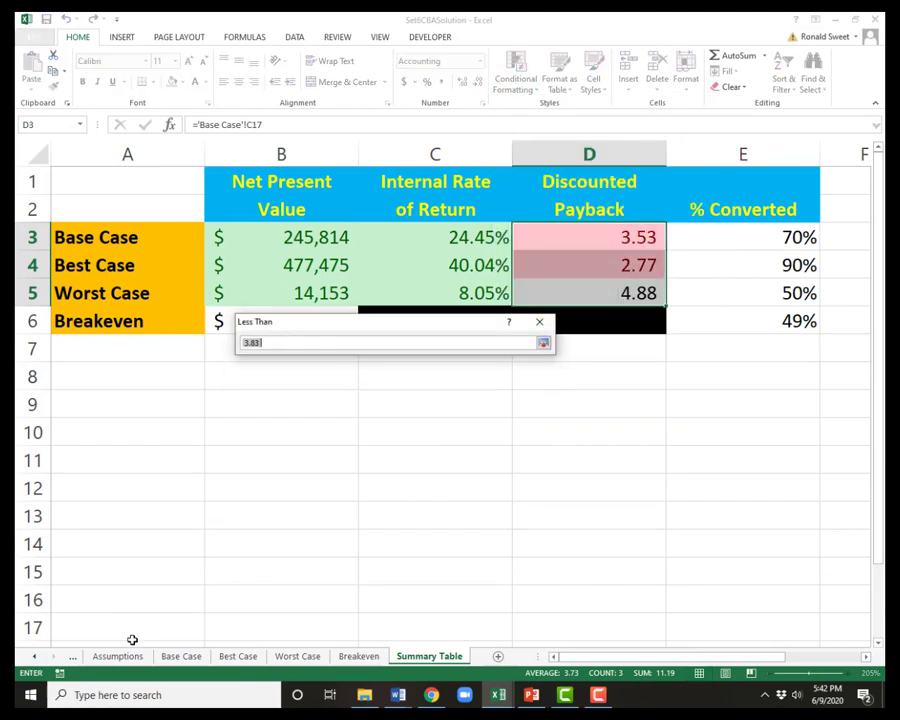
{"action": "left_click", "coordinate": [117, 656]}
{"action": "left_click", "coordinate": [304, 498]}
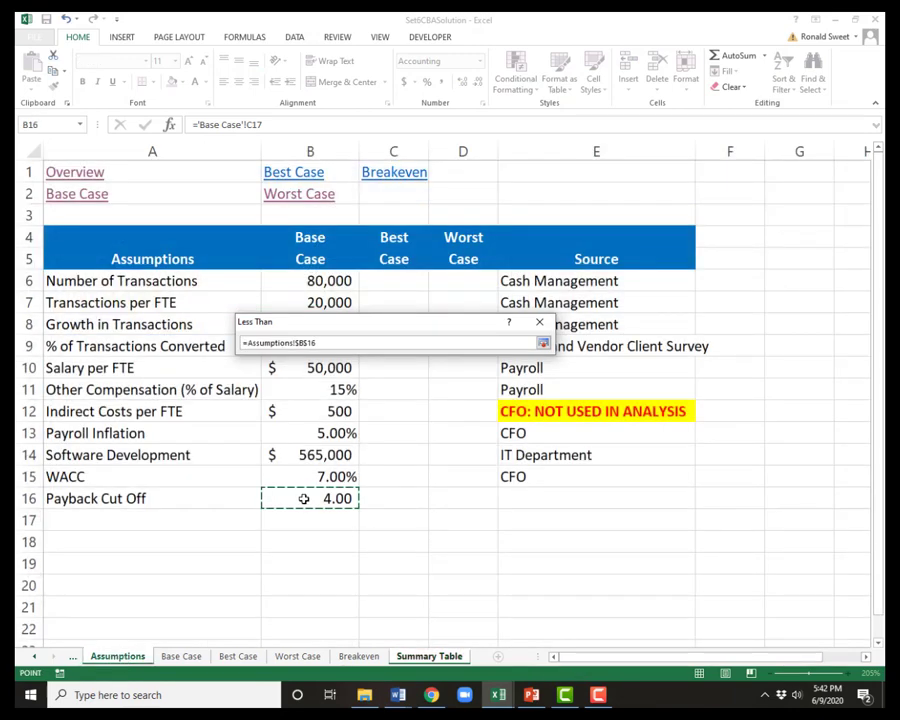
{"action": "key", "text": "Return"}
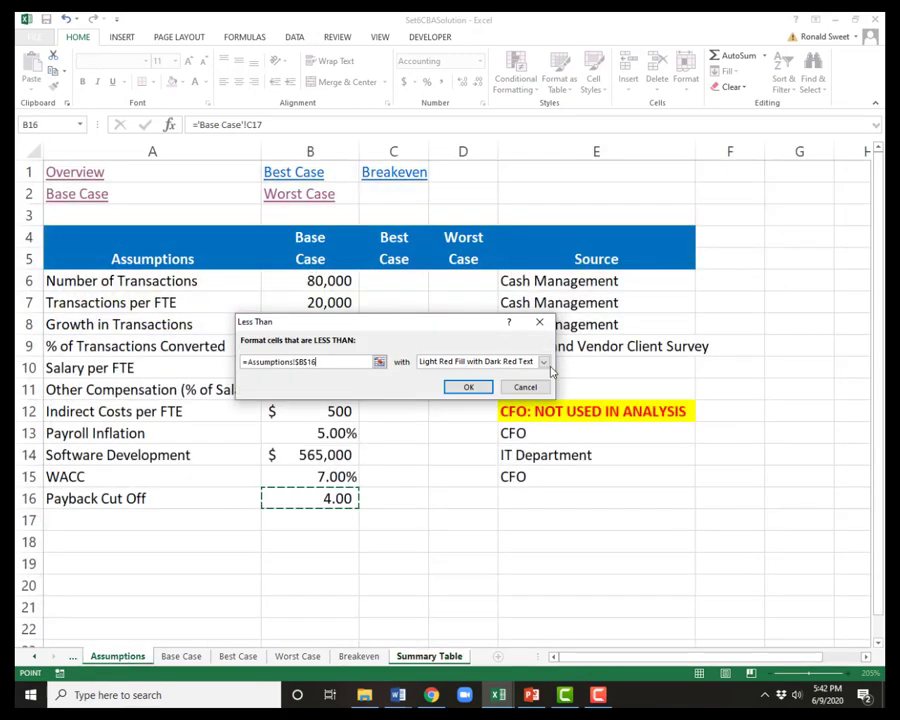
{"action": "left_click", "coordinate": [545, 363]}
{"action": "left_click", "coordinate": [468, 390]}
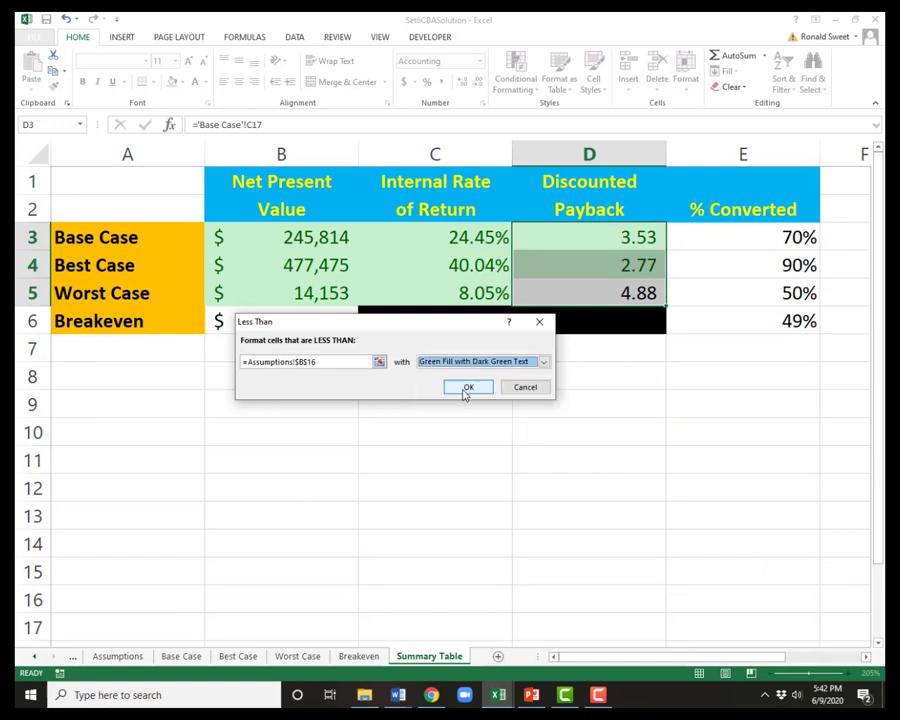
{"action": "left_click", "coordinate": [468, 388]}
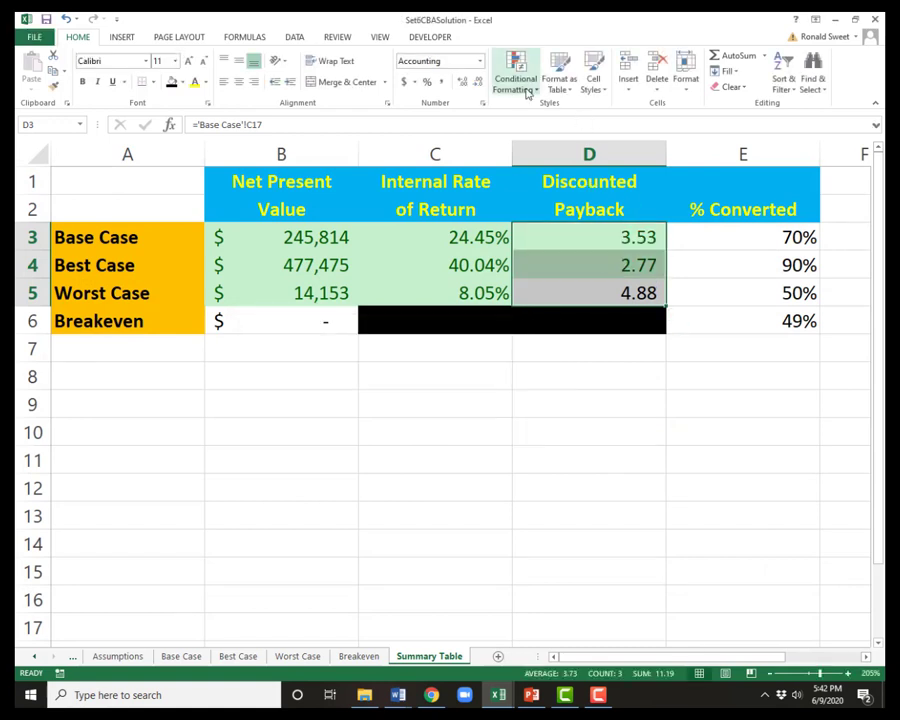
Add a second conditional format to D3:D5: greater than the Payback Cut Off in Assumptions!$B$16 gets Light Red Fill with Dark Red Text
{"action": "left_click", "coordinate": [525, 88]}
{"action": "mouse_move", "coordinate": [580, 111]}
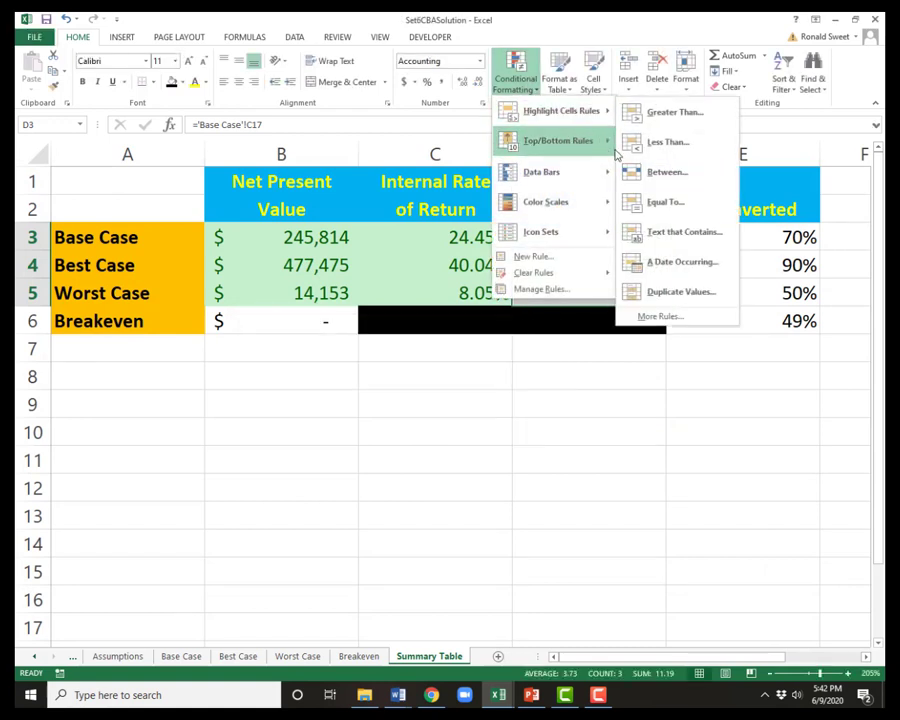
{"action": "left_click", "coordinate": [670, 112]}
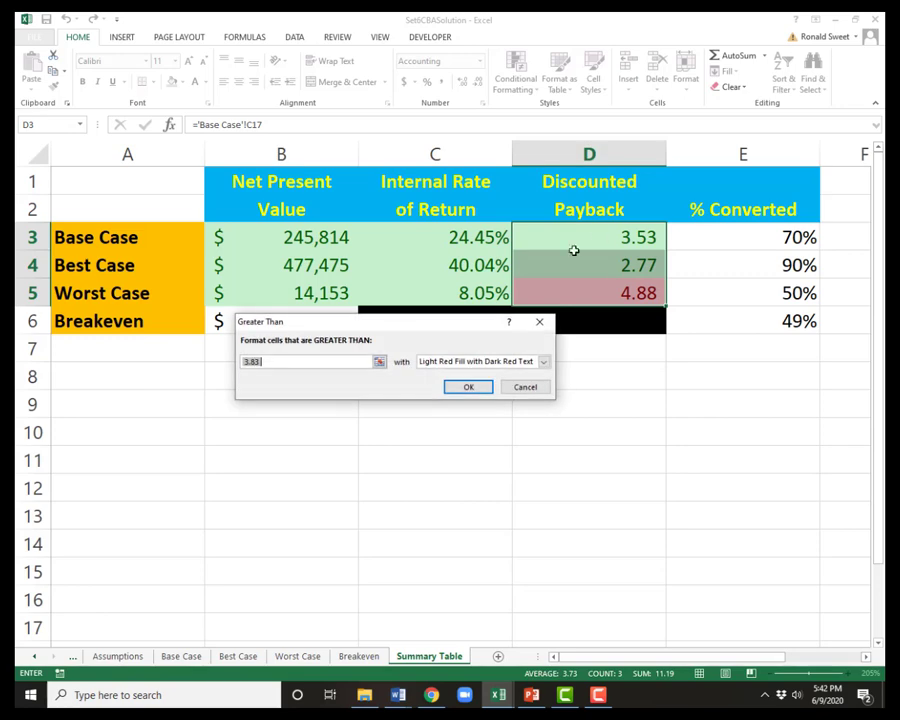
{"action": "left_click", "coordinate": [379, 362]}
{"action": "left_click", "coordinate": [117, 656]}
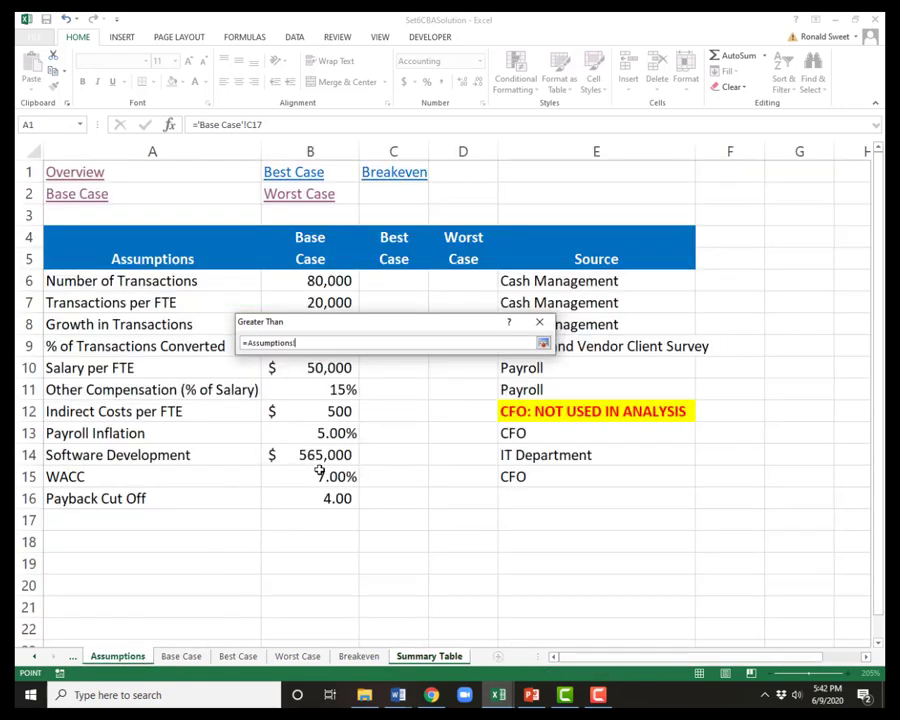
{"action": "left_click", "coordinate": [312, 497]}
{"action": "key", "text": "Return"}
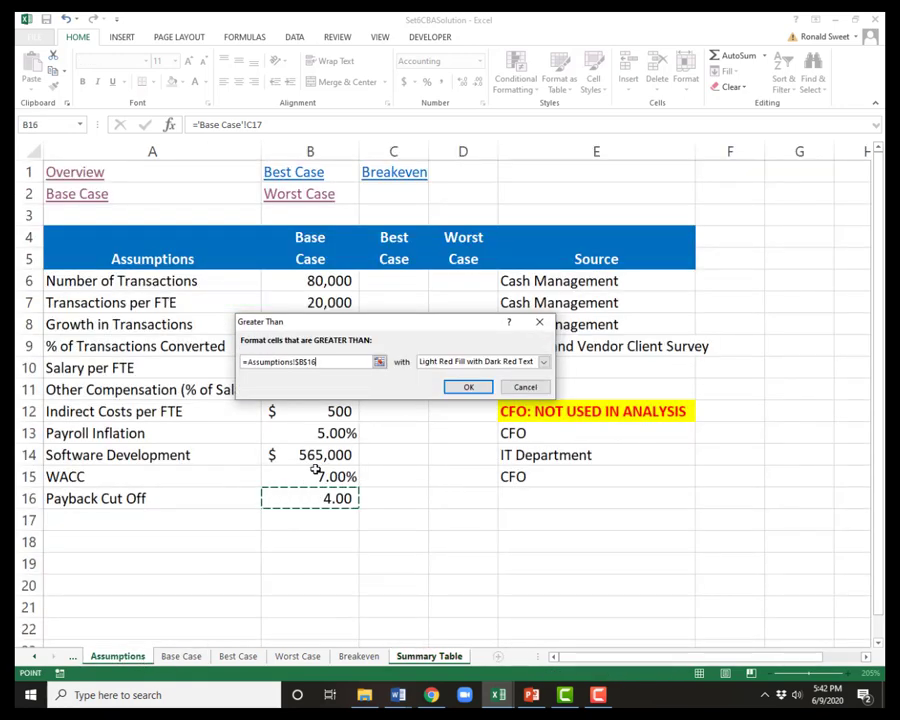
{"action": "left_click", "coordinate": [467, 387]}
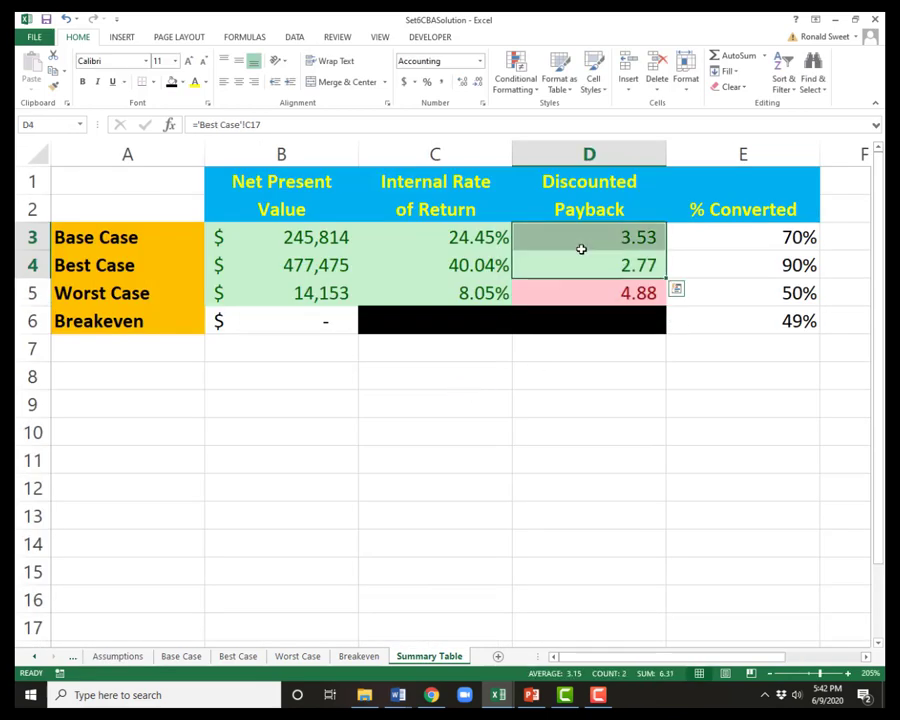
{"action": "left_click_drag", "start_coordinate": [748, 241], "coordinate": [749, 310]}
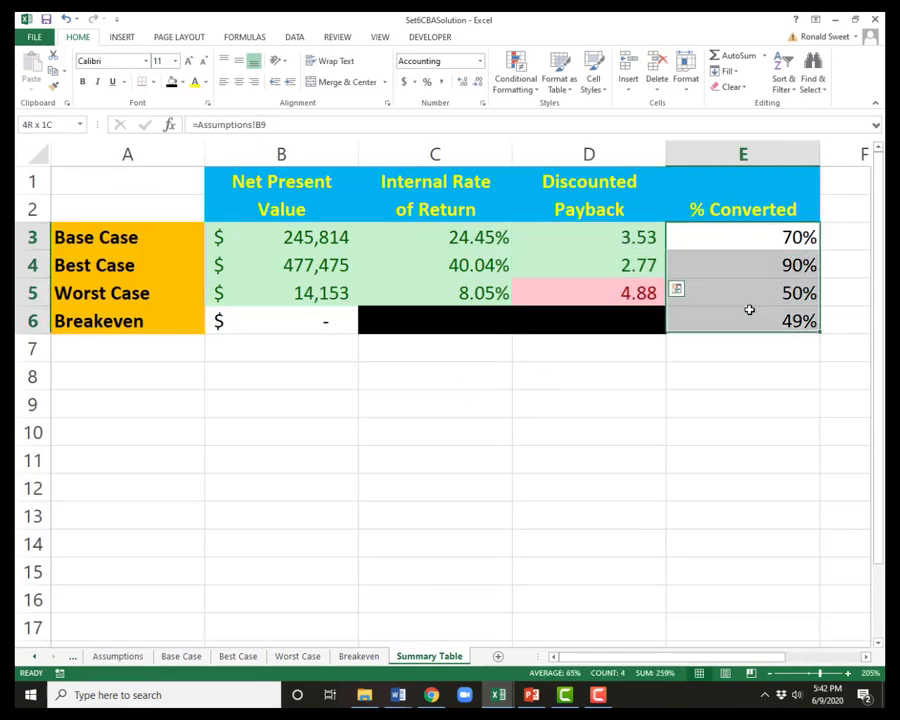
{"action": "left_click", "coordinate": [265, 328]}
{"action": "left_click", "coordinate": [738, 318]}
{"action": "left_click", "coordinate": [322, 323]}
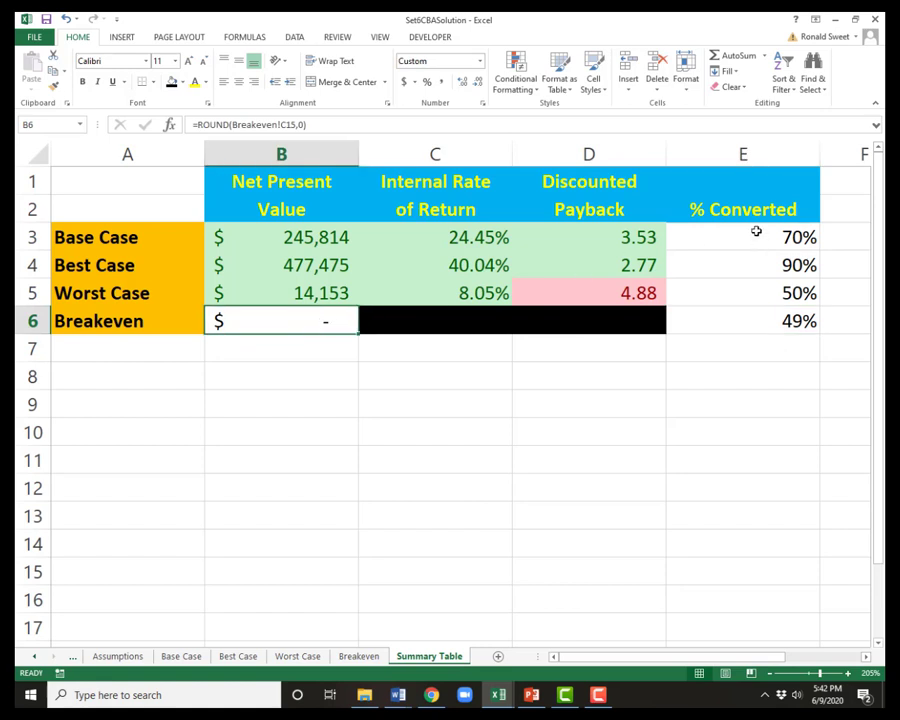
Enter the heading Cases in cell A2
{"action": "left_click", "coordinate": [127, 177]}
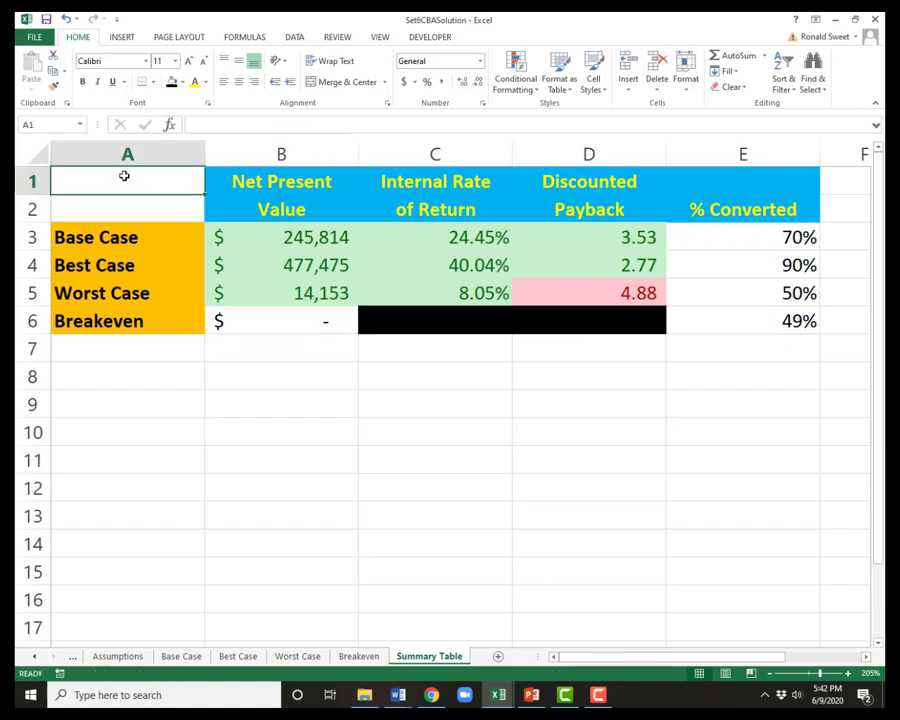
{"action": "left_click_drag", "start_coordinate": [124, 176], "coordinate": [125, 202]}
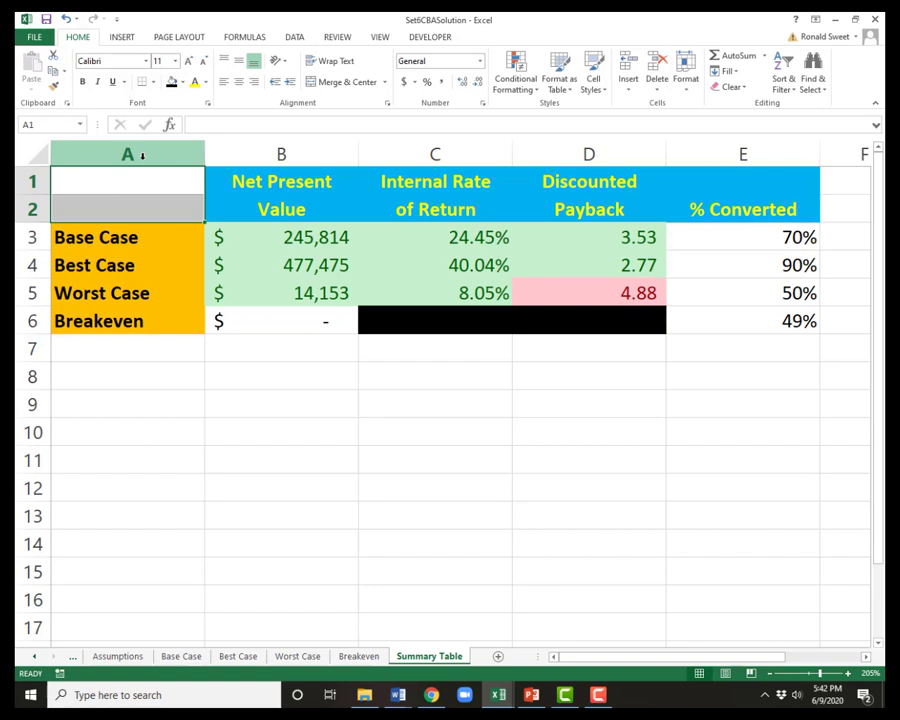
{"action": "left_click", "coordinate": [133, 215]}
{"action": "type", "text": "Cases"}
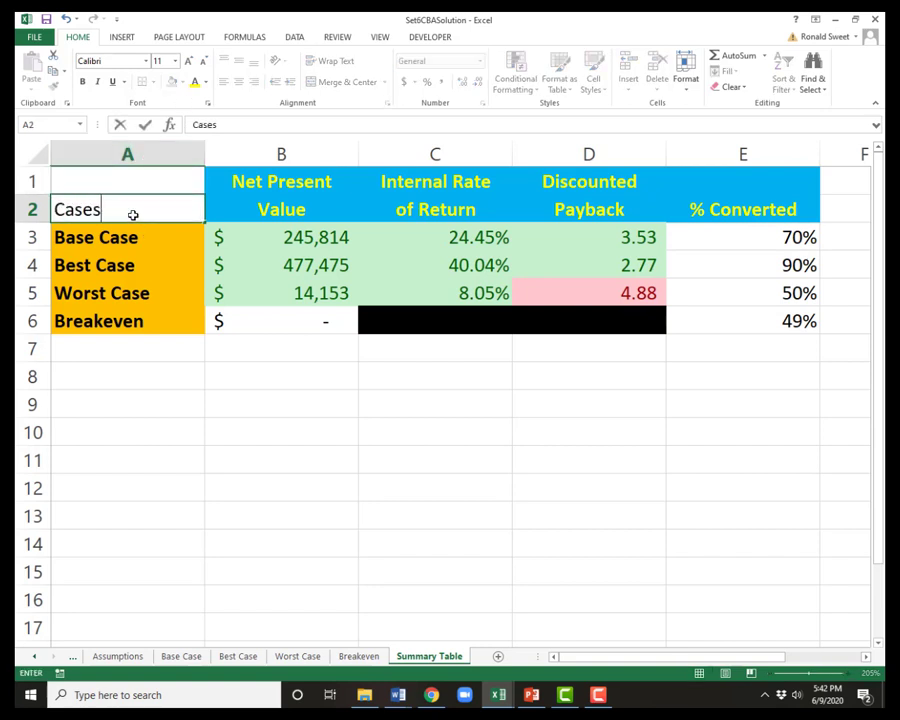
{"action": "key", "text": "Up"}
Copy the formatted Net Present Value heading from B1:B2 into A1:A2
{"action": "key", "text": "Right"}
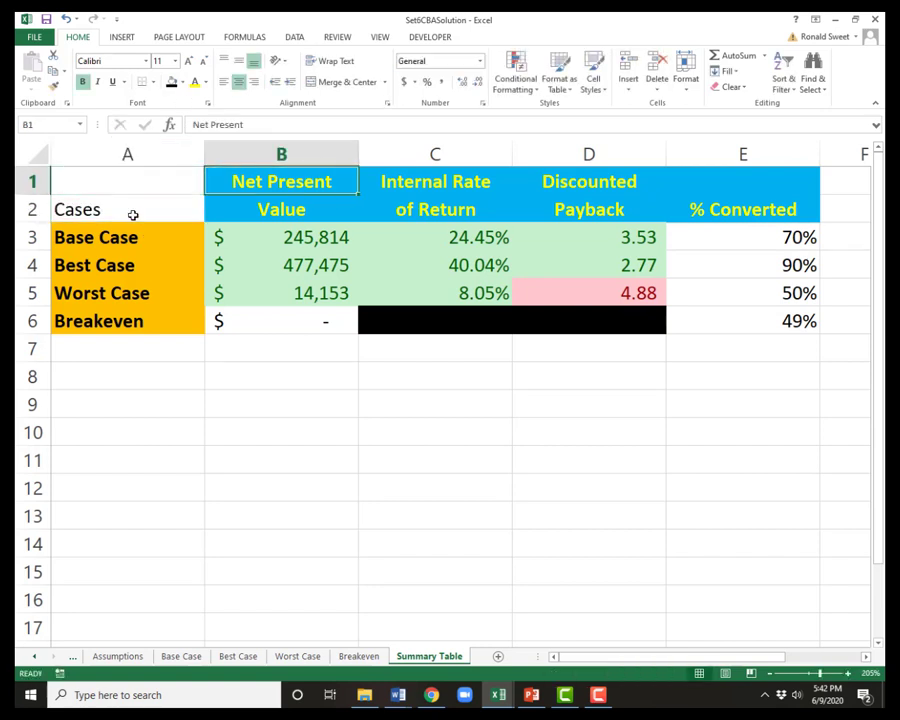
{"action": "key", "text": "shift+Down"}
{"action": "key", "text": "ctrl+c"}
{"action": "key", "text": "Left"}
{"action": "key", "text": "Return"}
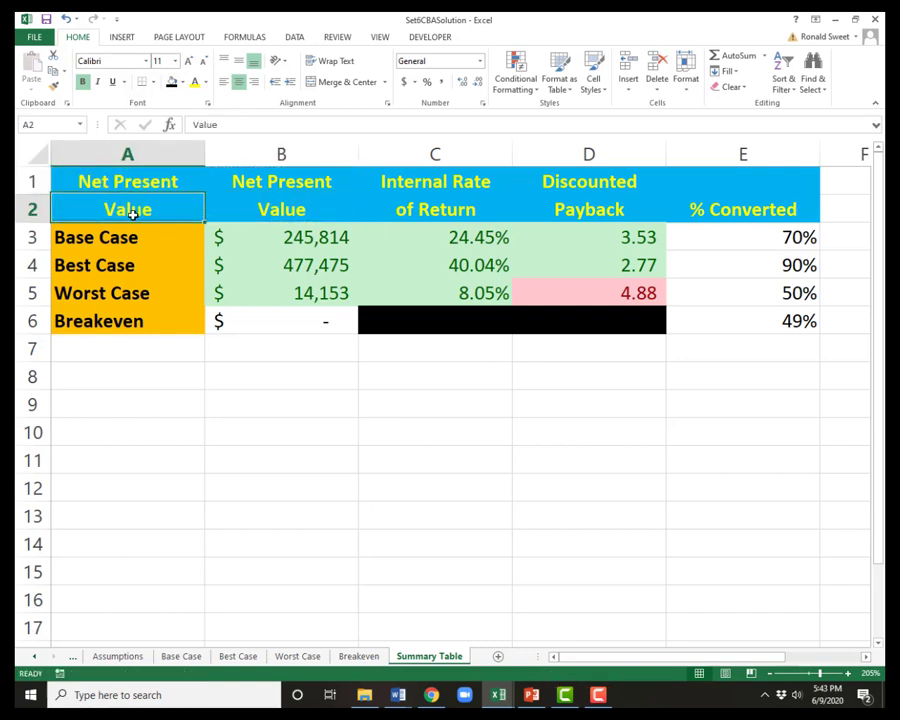
Replace the copied heading text in A2 with Cases and clear the text in A1
{"action": "type", "text": "Cases"}
{"action": "key", "text": "ctrl+Return"}
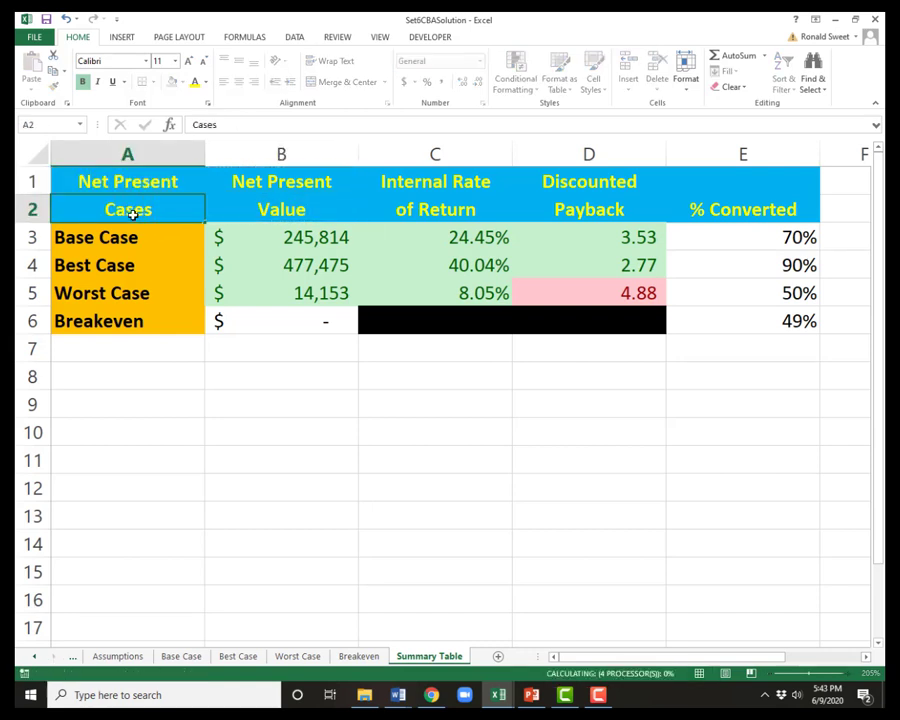
{"action": "key", "text": "Up"}
{"action": "key", "text": "Delete"}
Apply a Thick Box Border around the whole summary table, A1:E6
{"action": "key", "text": "shift+Down"}
{"action": "key", "text": "shift+Down"}
{"action": "key", "text": "shift+Down"}
{"action": "key", "text": "shift+Down"}
{"action": "key", "text": "shift+Down"}
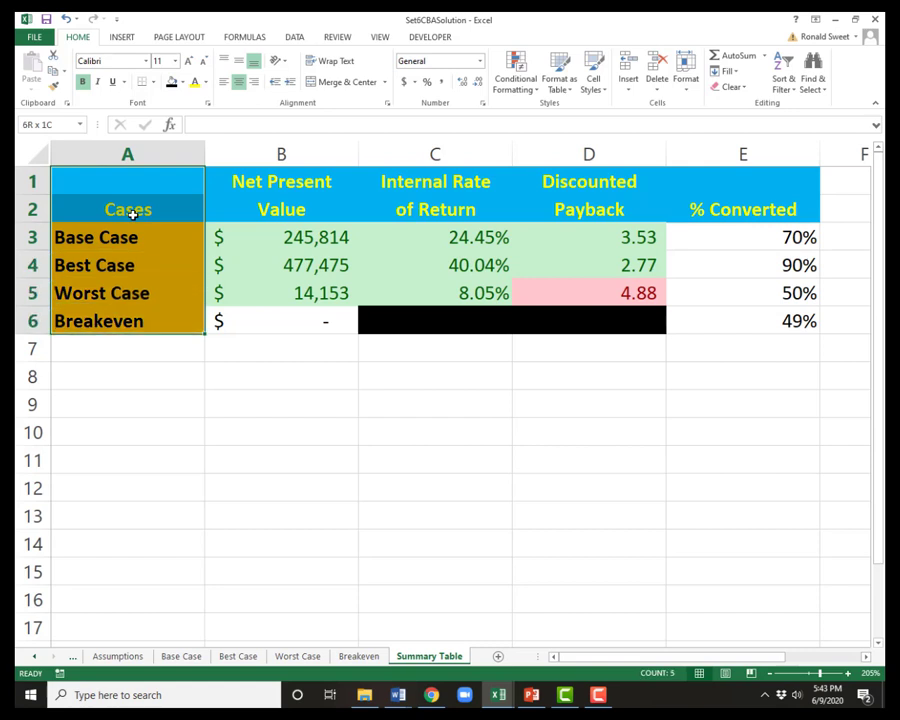
{"action": "key", "text": "shift+Right"}
{"action": "key", "text": "shift+Right"}
{"action": "key", "text": "shift+Right"}
{"action": "key", "text": "shift+Right"}
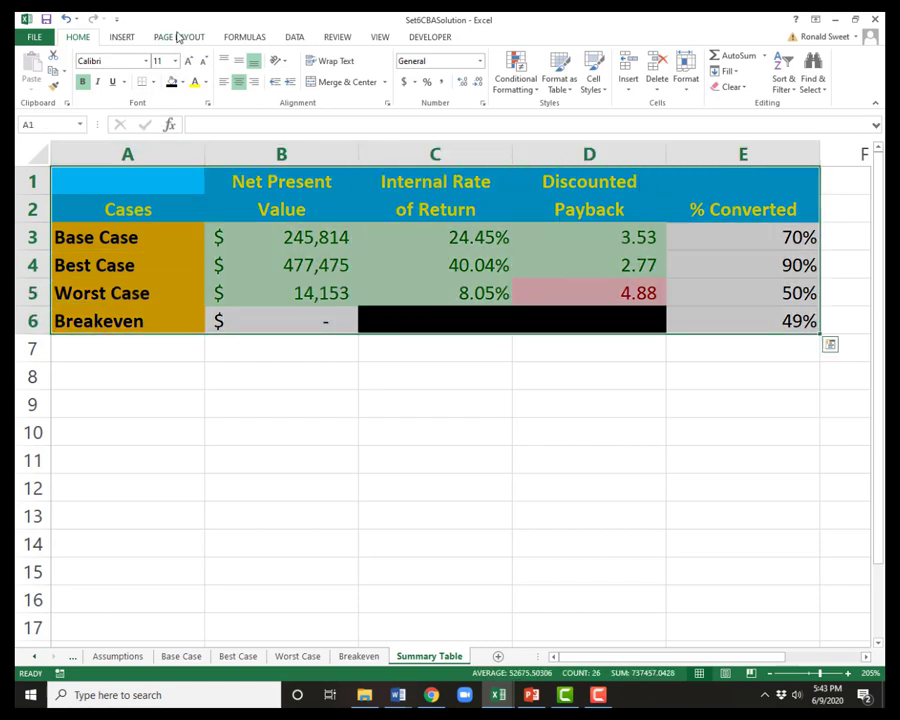
{"action": "left_click", "coordinate": [155, 84]}
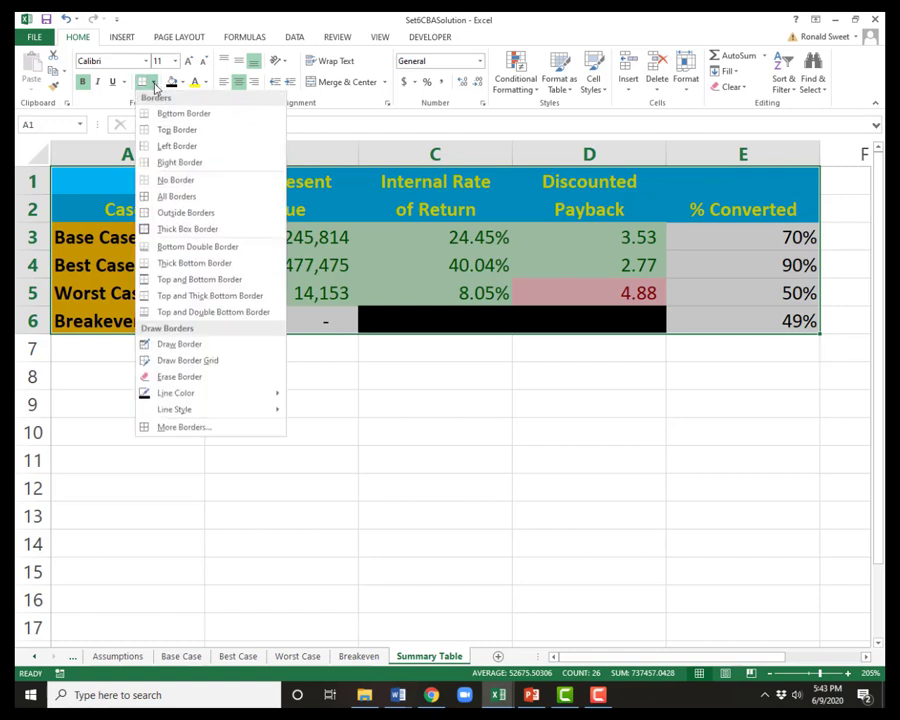
{"action": "left_click", "coordinate": [170, 229]}
{"action": "left_click", "coordinate": [155, 211]}
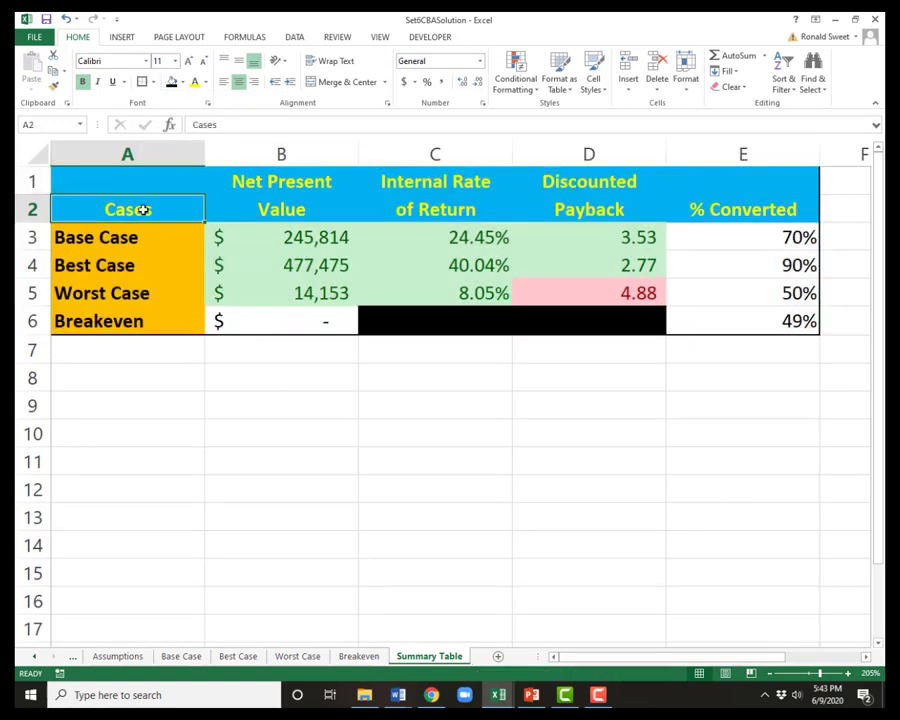
Add thin inside vertical borders between the columns of the summary table, A1:E6
{"action": "left_click_drag", "start_coordinate": [149, 176], "coordinate": [670, 308]}
{"action": "left_click", "coordinate": [262, 237]}
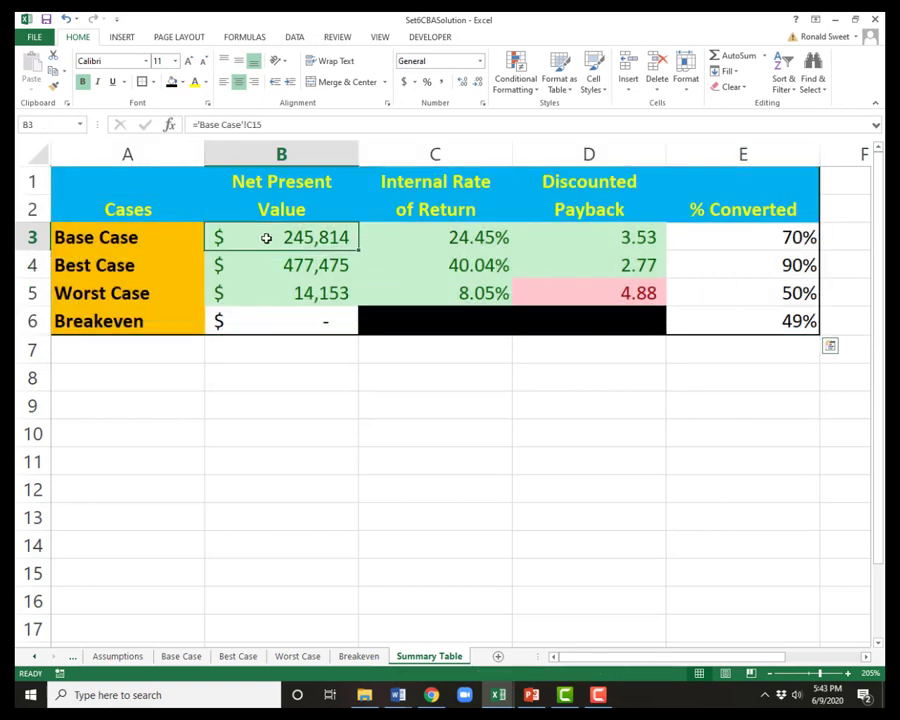
{"action": "left_click_drag", "start_coordinate": [116, 201], "coordinate": [720, 203]}
{"action": "right_click", "coordinate": [443, 209]}
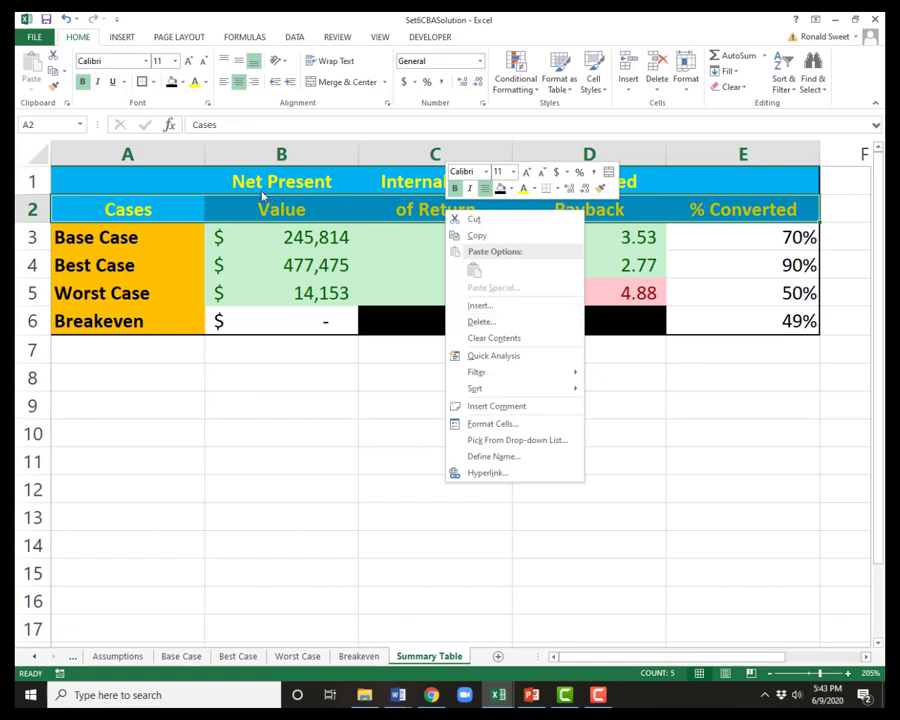
{"action": "key", "text": "Escape"}
{"action": "left_click_drag", "start_coordinate": [166, 205], "coordinate": [576, 209]}
{"action": "left_click_drag", "start_coordinate": [143, 181], "coordinate": [678, 318]}
{"action": "right_click", "coordinate": [392, 231]}
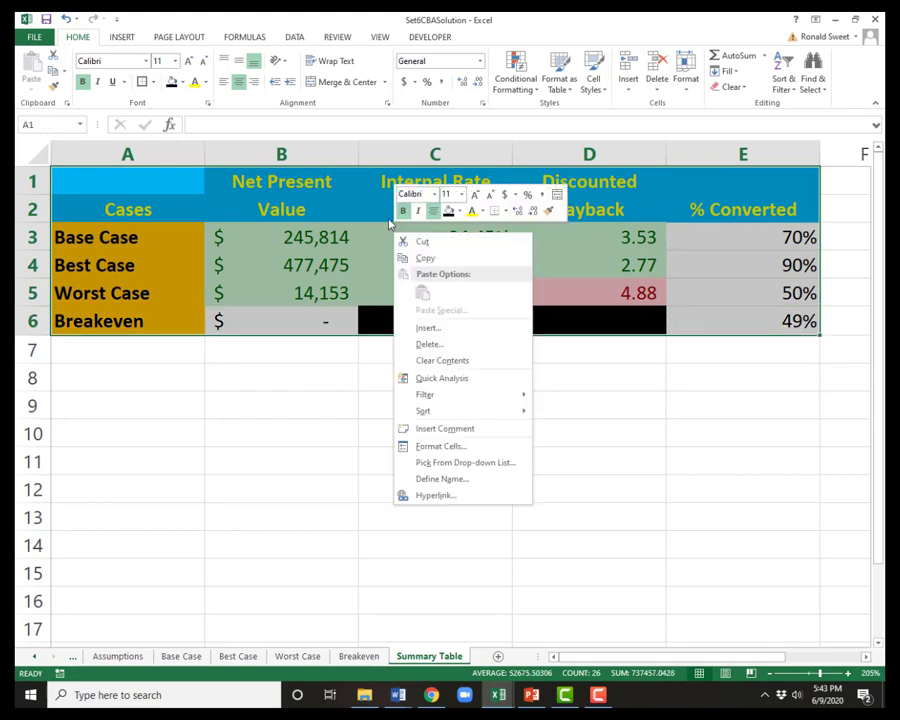
{"action": "left_click", "coordinate": [440, 446]}
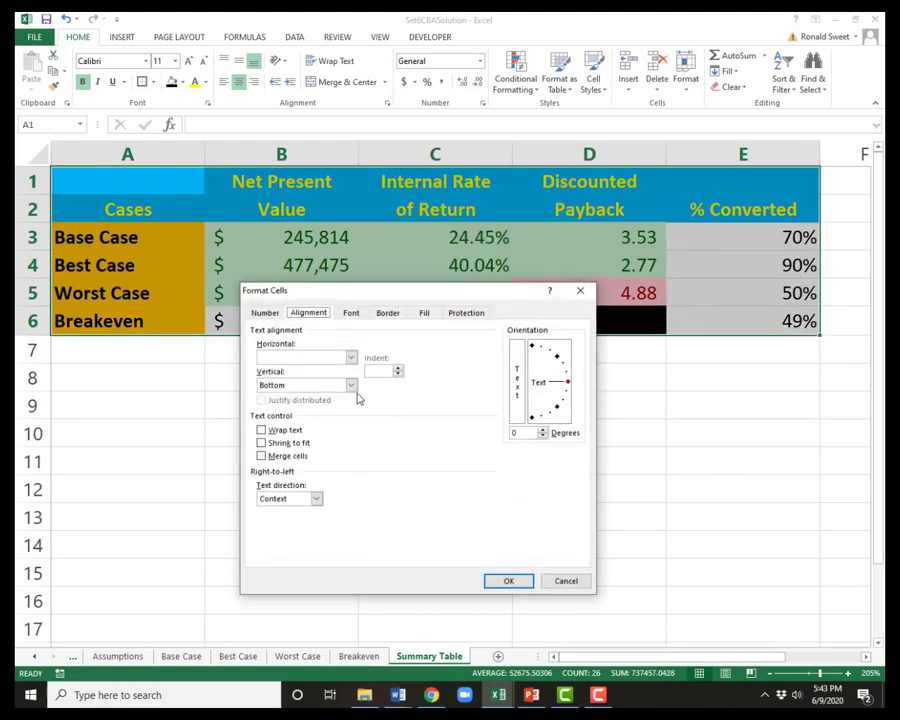
{"action": "left_click", "coordinate": [385, 315]}
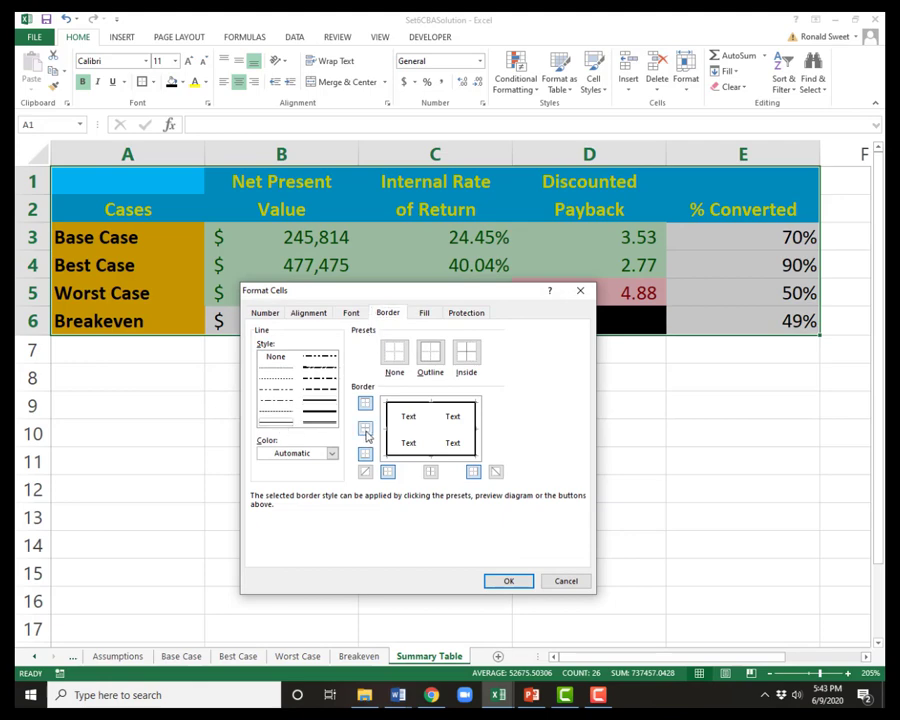
{"action": "left_click", "coordinate": [508, 583]}
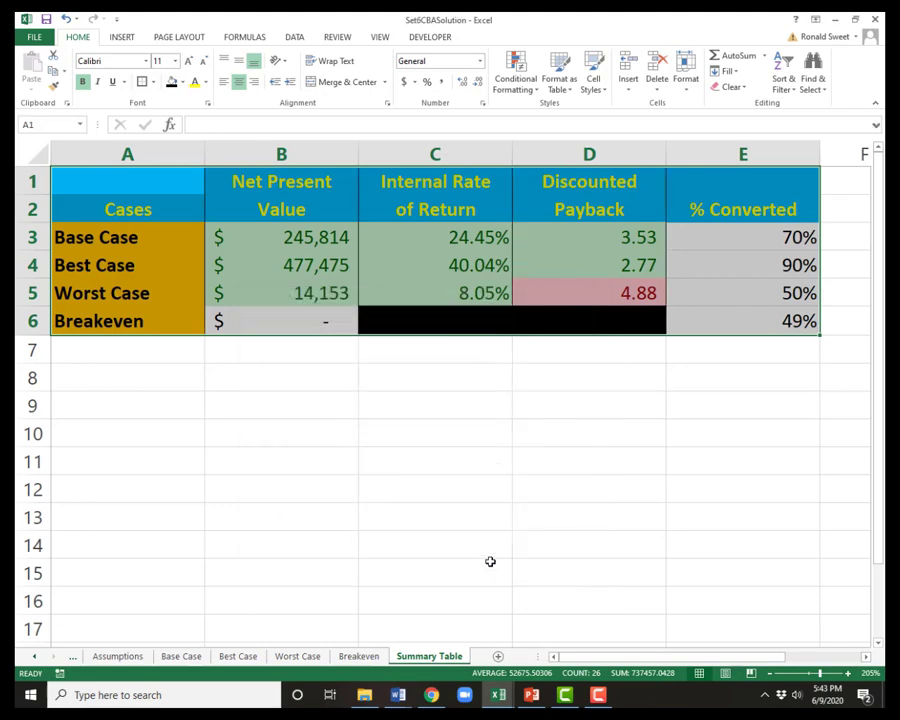
{"action": "left_click", "coordinate": [223, 176]}
Add a thick bottom border beneath the heading cells A2:E2
{"action": "left_click_drag", "start_coordinate": [120, 209], "coordinate": [695, 210]}
{"action": "right_click", "coordinate": [575, 211]}
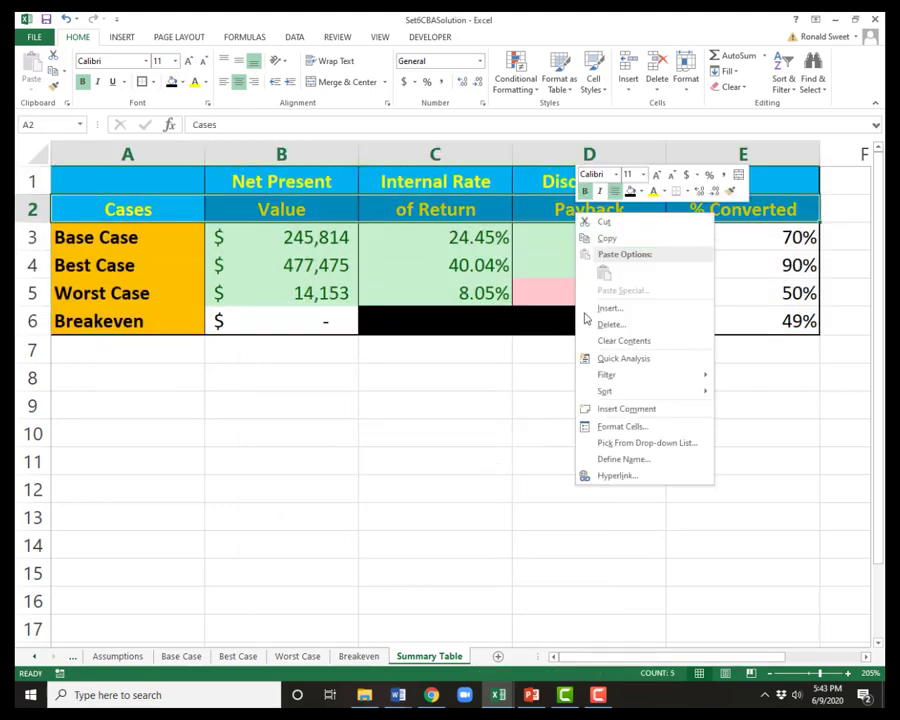
{"action": "left_click", "coordinate": [604, 424]}
{"action": "left_click", "coordinate": [507, 392]}
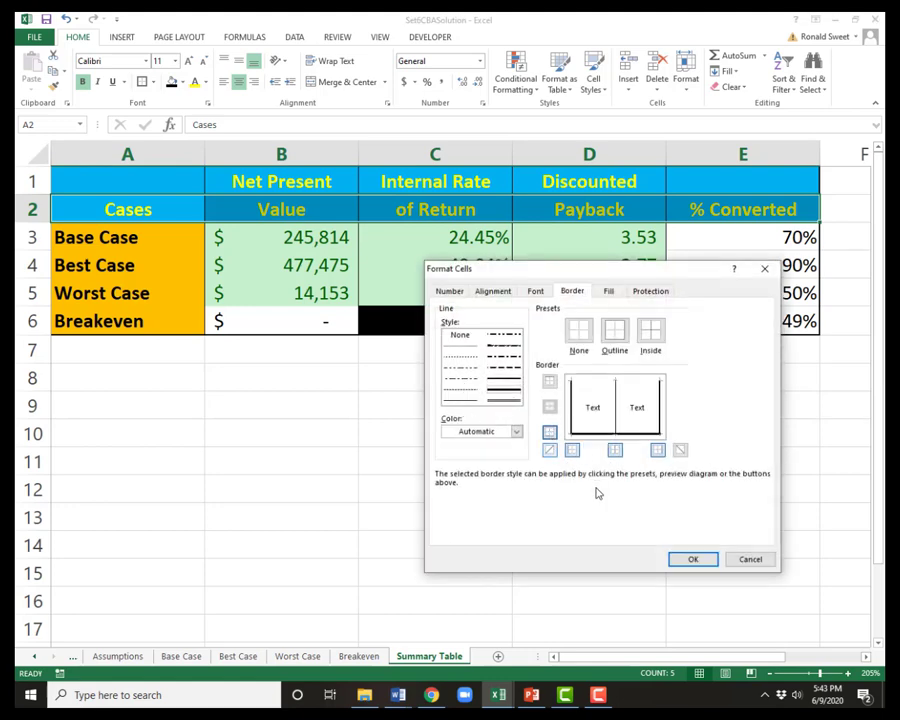
{"action": "left_click", "coordinate": [677, 562]}
Add thin inside horizontal borders between the case rows in A3:E6
{"action": "left_click_drag", "start_coordinate": [113, 230], "coordinate": [753, 305]}
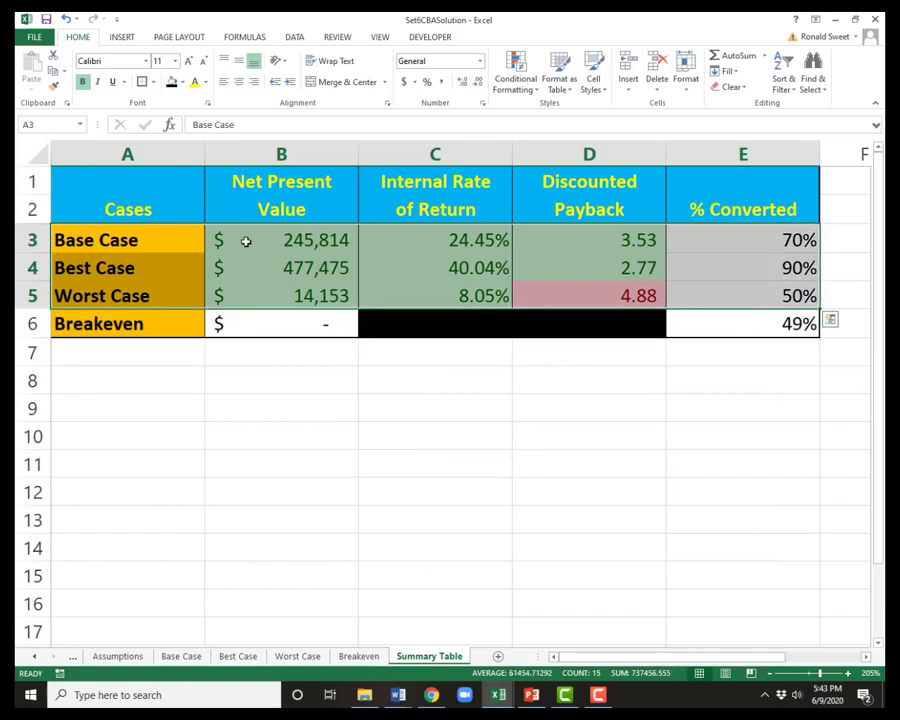
{"action": "left_click_drag", "start_coordinate": [245, 241], "coordinate": [733, 321]}
{"action": "right_click", "coordinate": [588, 326]}
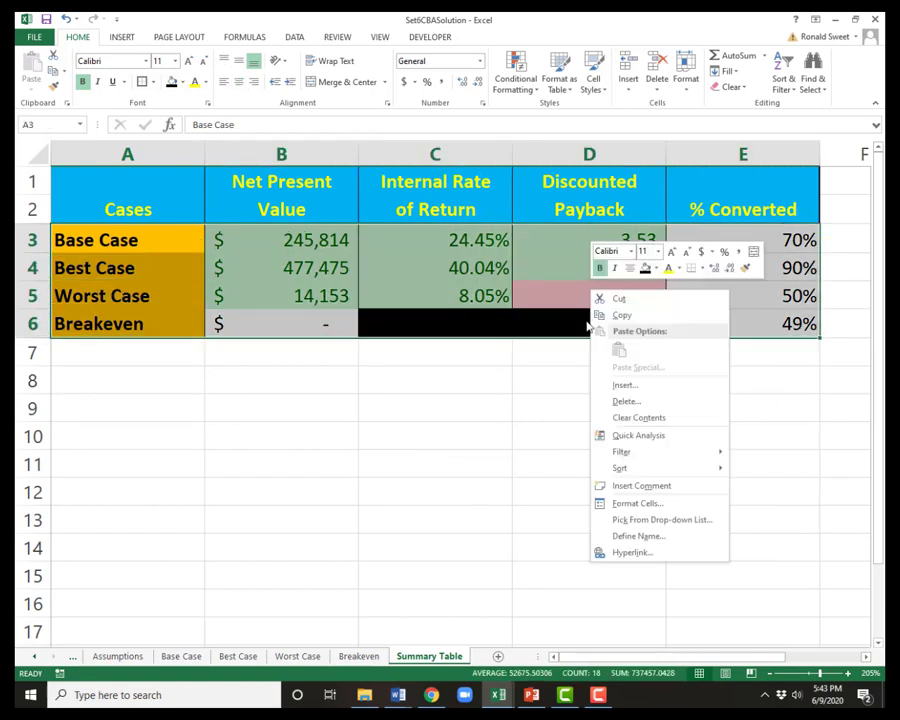
{"action": "left_click", "coordinate": [636, 503]}
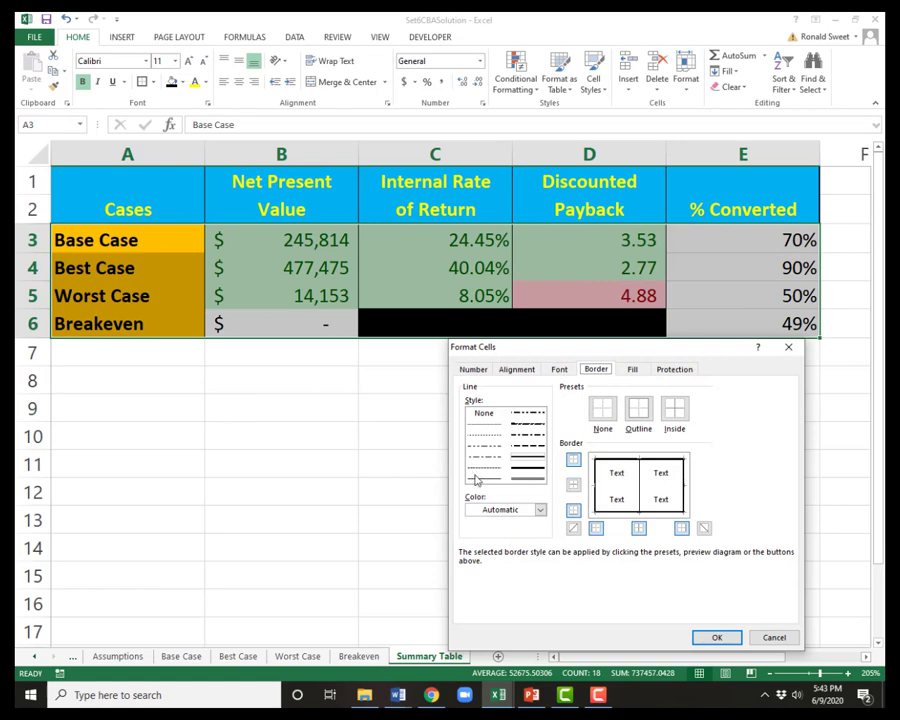
{"action": "left_click", "coordinate": [574, 484]}
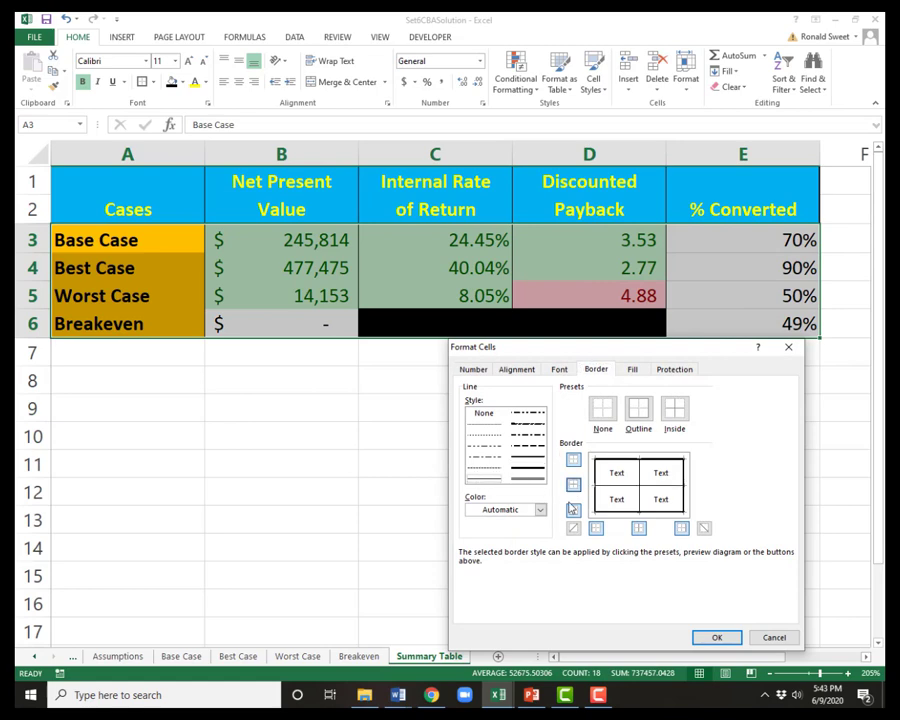
{"action": "left_click", "coordinate": [716, 637]}
{"action": "left_click", "coordinate": [420, 464]}
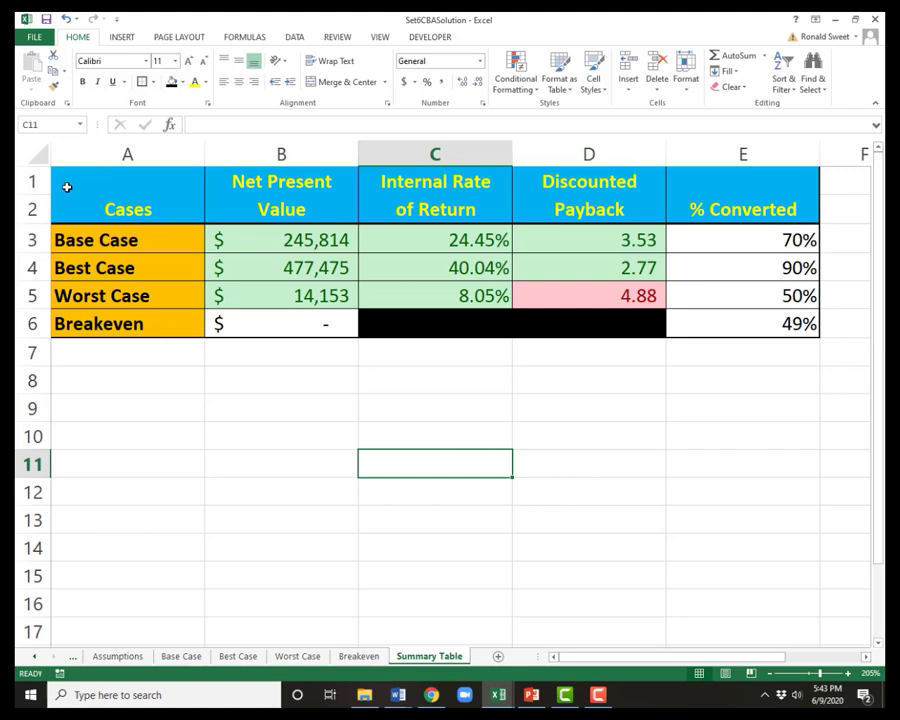
Insert a blank column before the Cases column and shrink it to a narrow margin
{"action": "left_click", "coordinate": [82, 154]}
{"action": "right_click", "coordinate": [82, 154]}
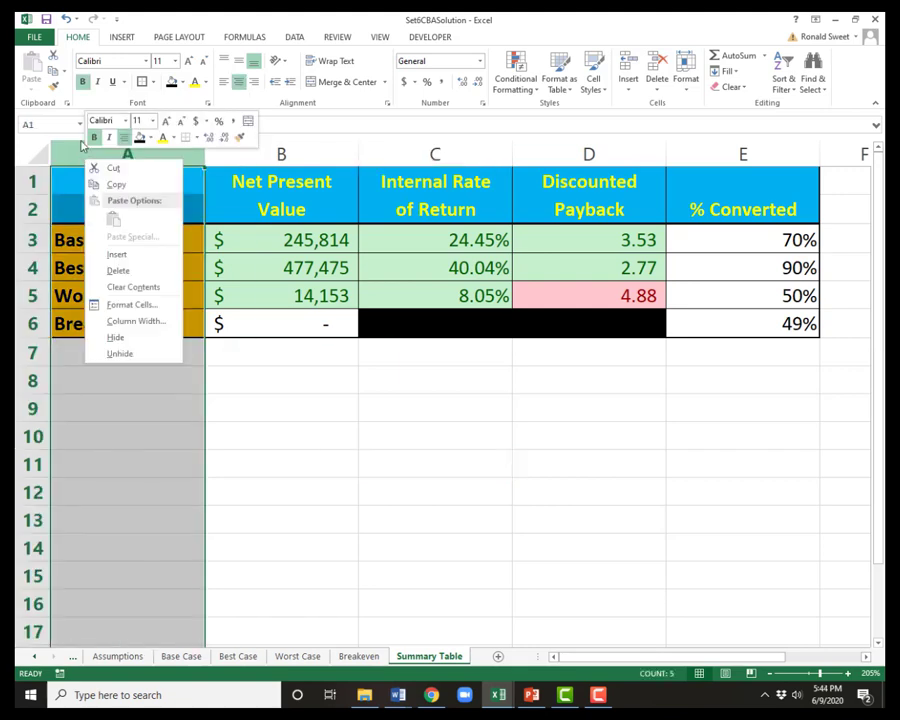
{"action": "left_click", "coordinate": [117, 254]}
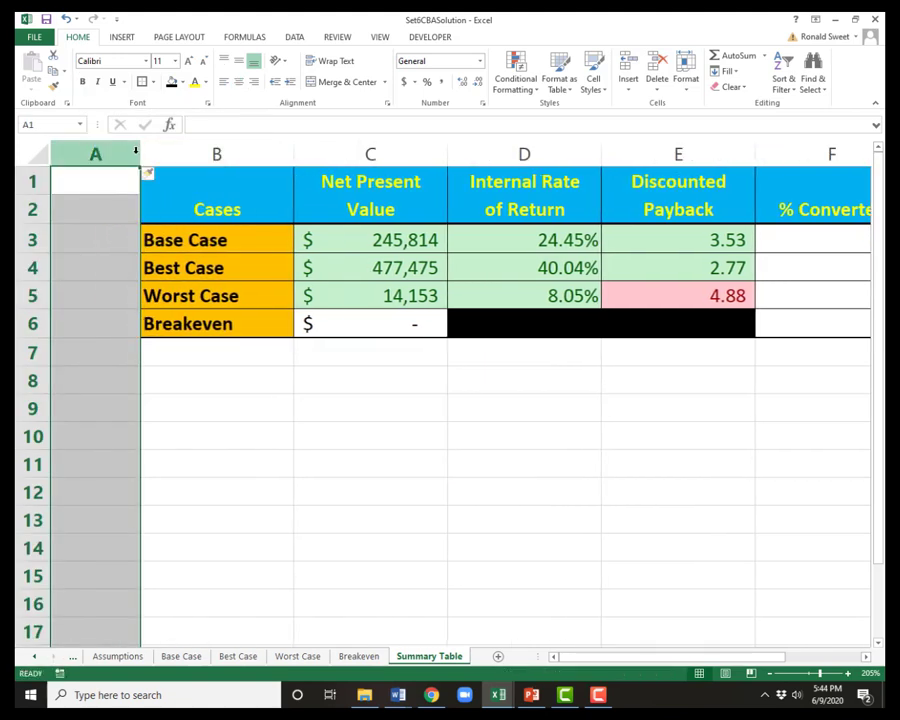
{"action": "left_click_drag", "start_coordinate": [137, 152], "coordinate": [56, 152]}
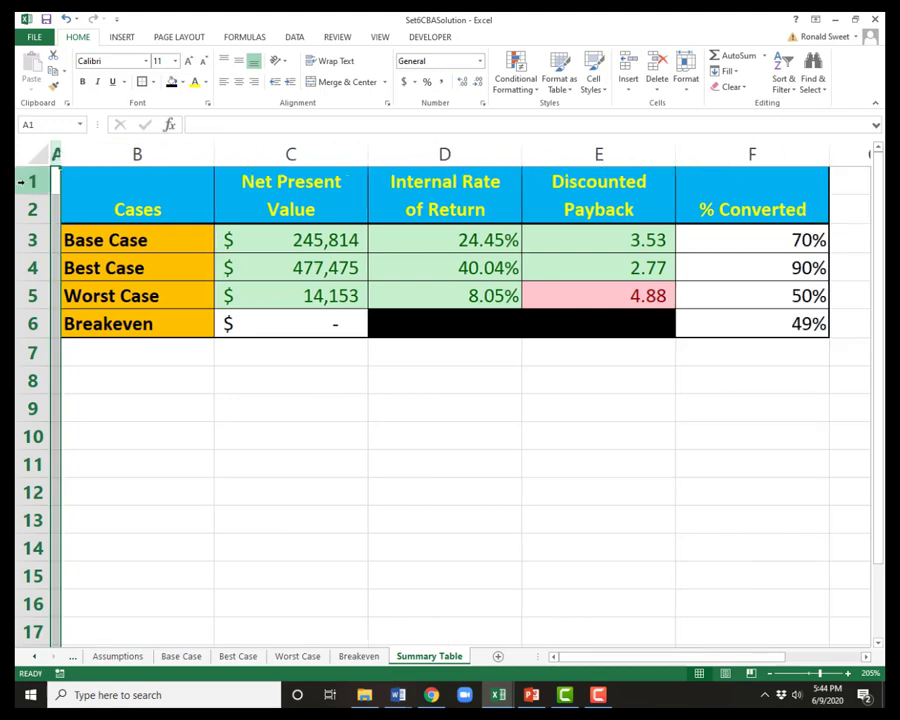
Insert a blank row above the table headings and shrink its height to a thin strip
{"action": "left_click", "coordinate": [20, 181]}
{"action": "right_click", "coordinate": [20, 181]}
{"action": "left_click", "coordinate": [44, 274]}
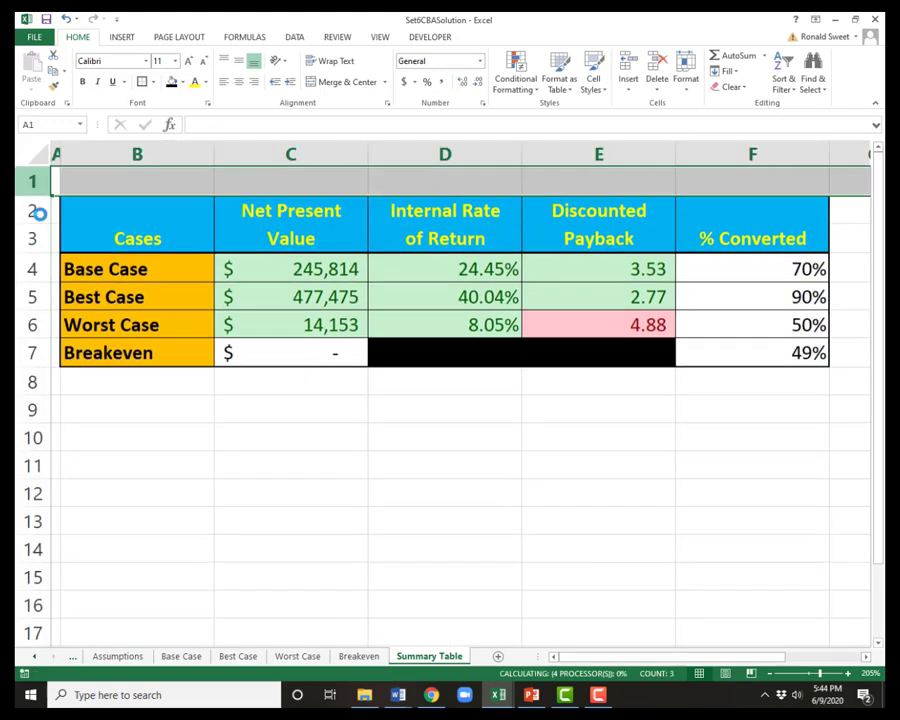
{"action": "left_click_drag", "start_coordinate": [31, 195], "coordinate": [31, 192]}
{"action": "left_click_drag", "start_coordinate": [33, 172], "coordinate": [33, 172]}
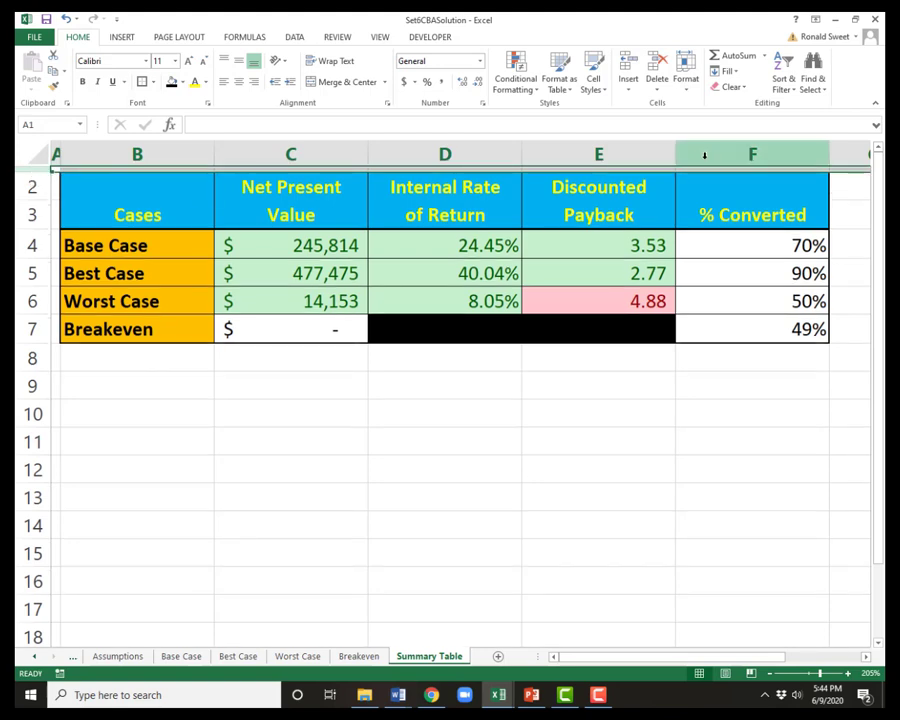
Set the width of the empty column G to 2 and return to cell A1
{"action": "left_click", "coordinate": [855, 154]}
{"action": "right_click", "coordinate": [851, 153]}
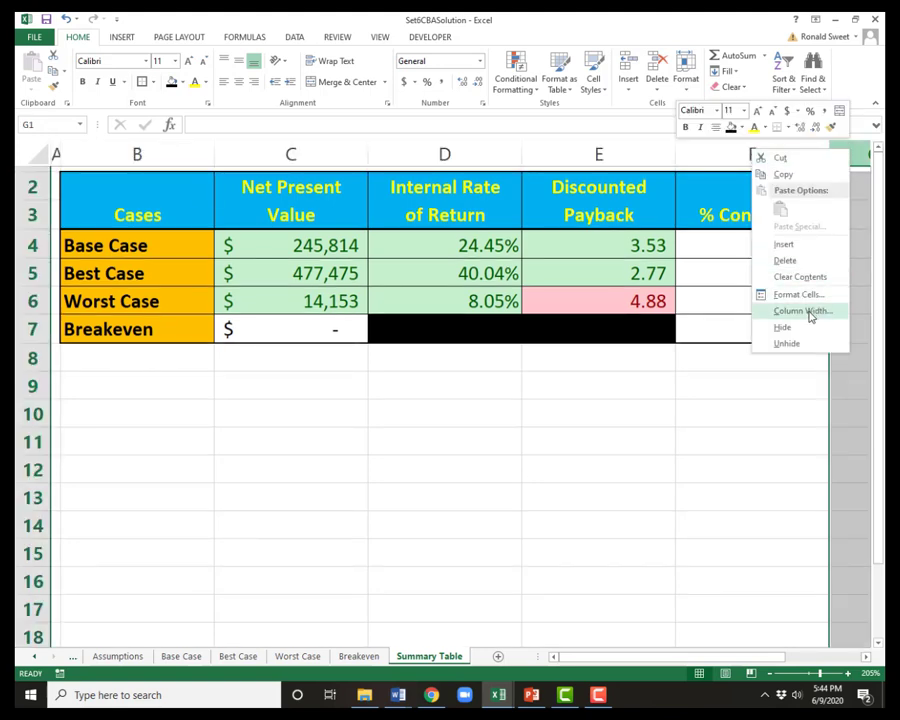
{"action": "left_click", "coordinate": [806, 311]}
{"action": "type", "text": "2"}
{"action": "key", "text": "Return"}
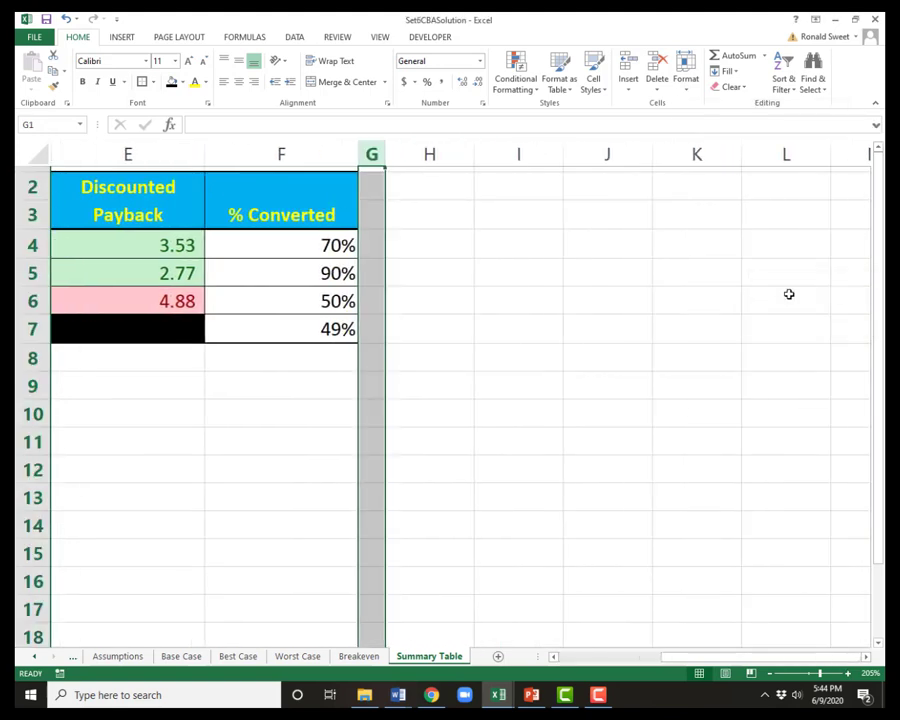
{"action": "key", "text": "ctrl+Home"}
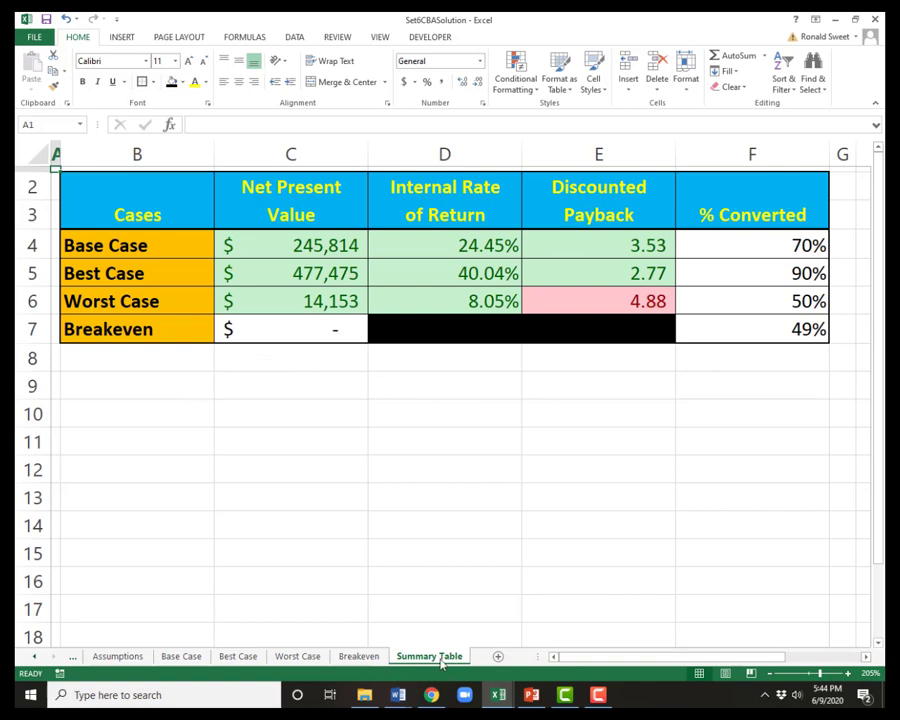
Move the Summary Table sheet so it sits between the Overview and Assumptions sheets
{"action": "left_click_drag", "start_coordinate": [197, 655], "coordinate": [178, 654]}
{"action": "left_click", "coordinate": [139, 659]}
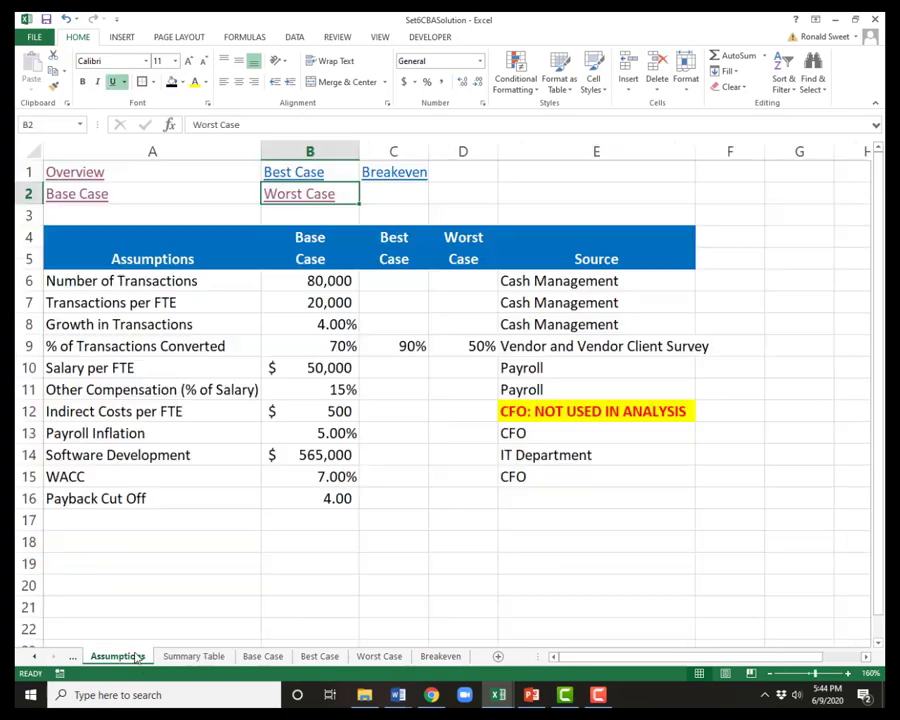
{"action": "left_click", "coordinate": [34, 656]}
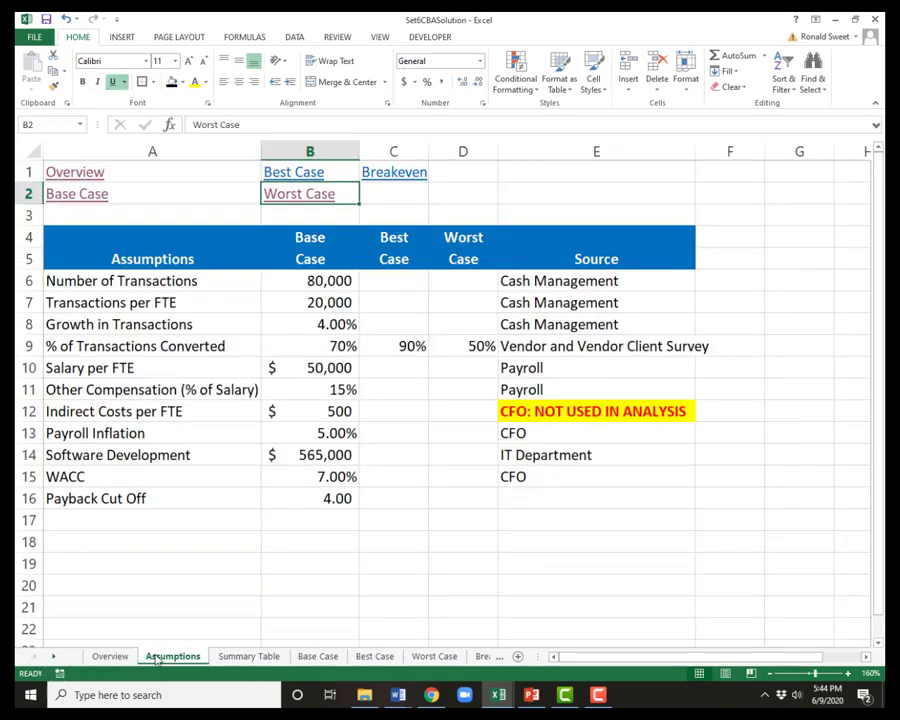
{"action": "left_click", "coordinate": [249, 656]}
{"action": "left_click_drag", "start_coordinate": [167, 661], "coordinate": [140, 658]}
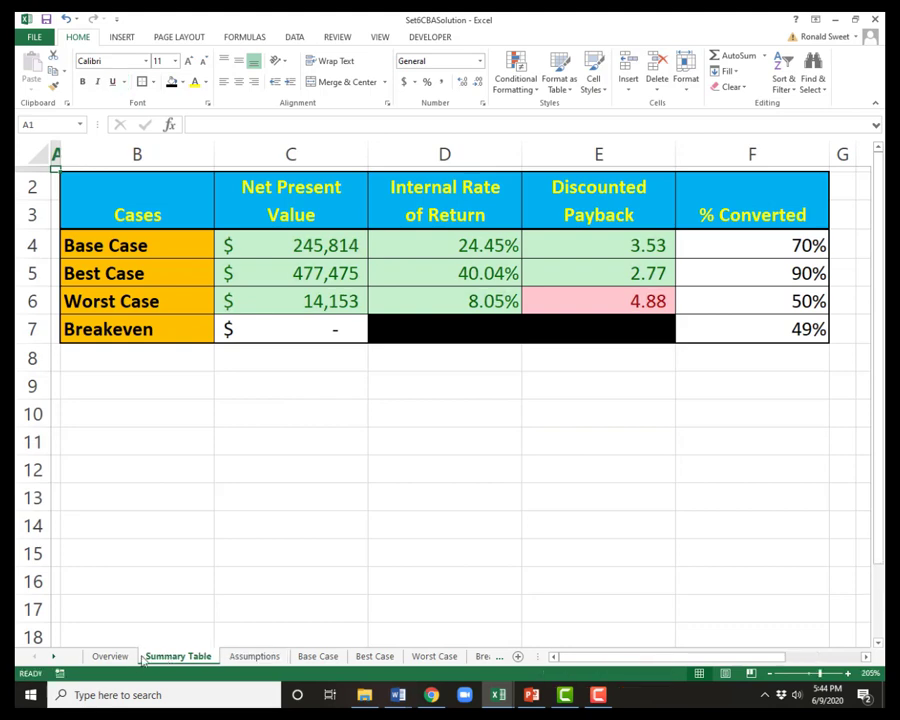
On the Overview sheet, hyperlink the Base Case entry in A5 to cell A1 of the Base Case sheet
{"action": "left_click", "coordinate": [110, 656]}
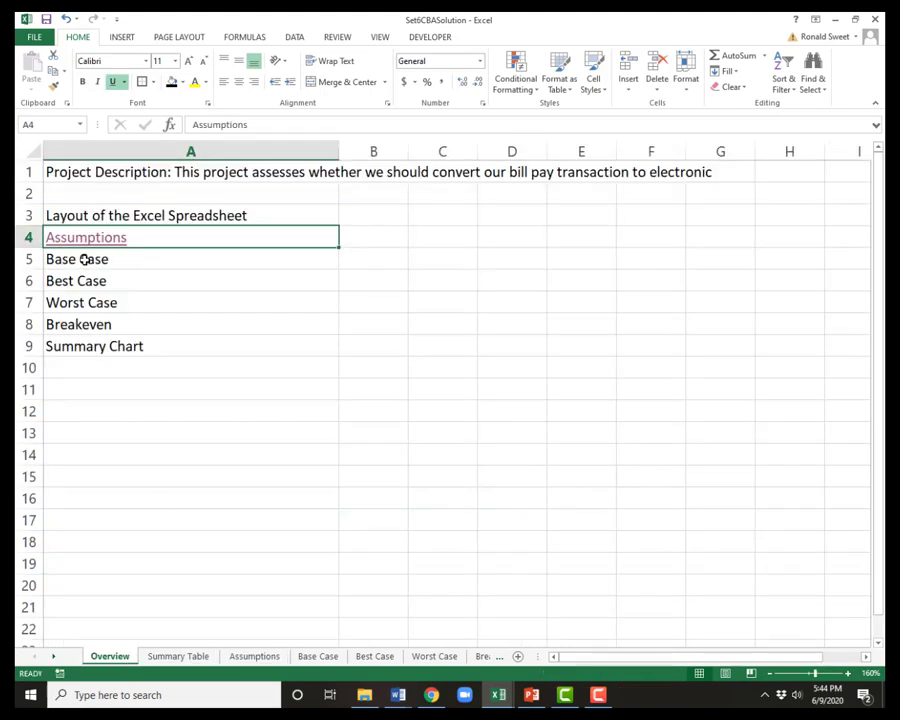
{"action": "left_click", "coordinate": [85, 259]}
{"action": "right_click", "coordinate": [86, 260]}
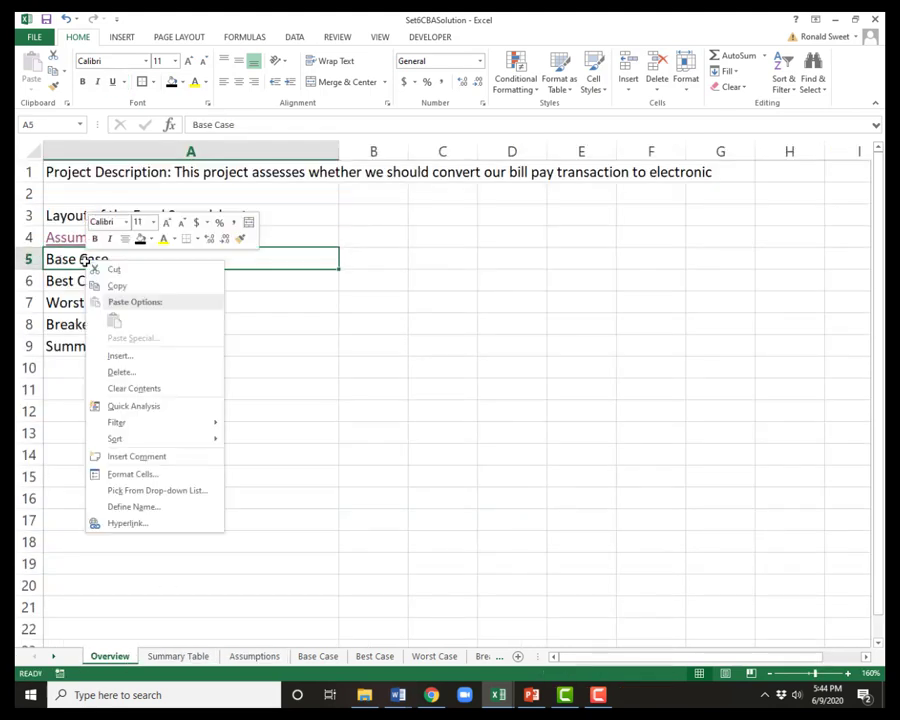
{"action": "left_click", "coordinate": [128, 524]}
{"action": "left_click", "coordinate": [130, 543]}
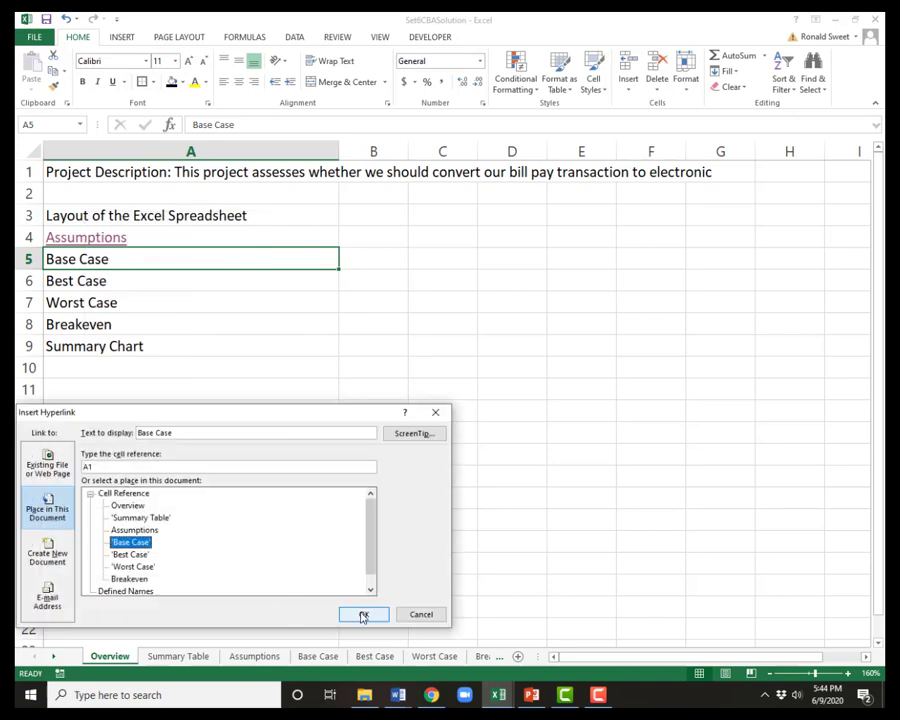
{"action": "left_click", "coordinate": [360, 613]}
Hyperlink the Best Case entry in A6 to cell A1 of the Best Case sheet
{"action": "right_click", "coordinate": [86, 281]}
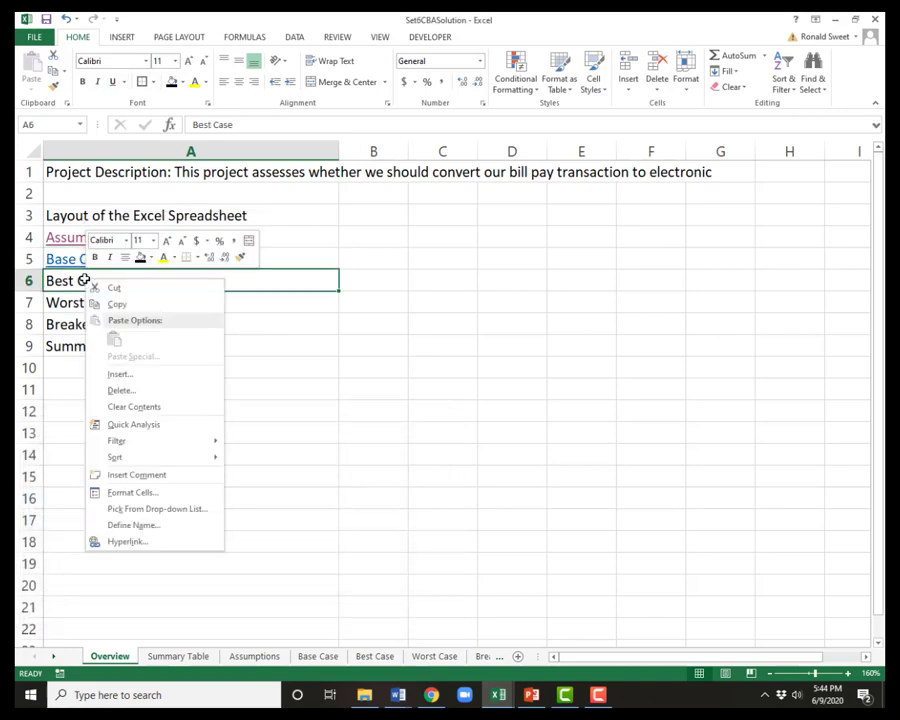
{"action": "left_click", "coordinate": [125, 545]}
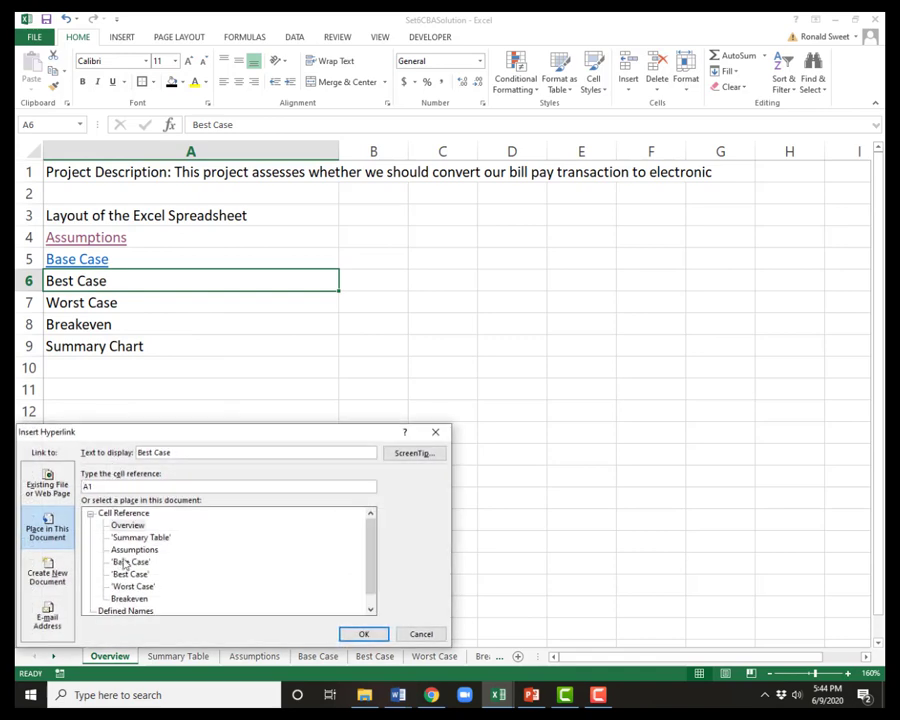
{"action": "left_click", "coordinate": [130, 573]}
{"action": "left_click", "coordinate": [365, 634]}
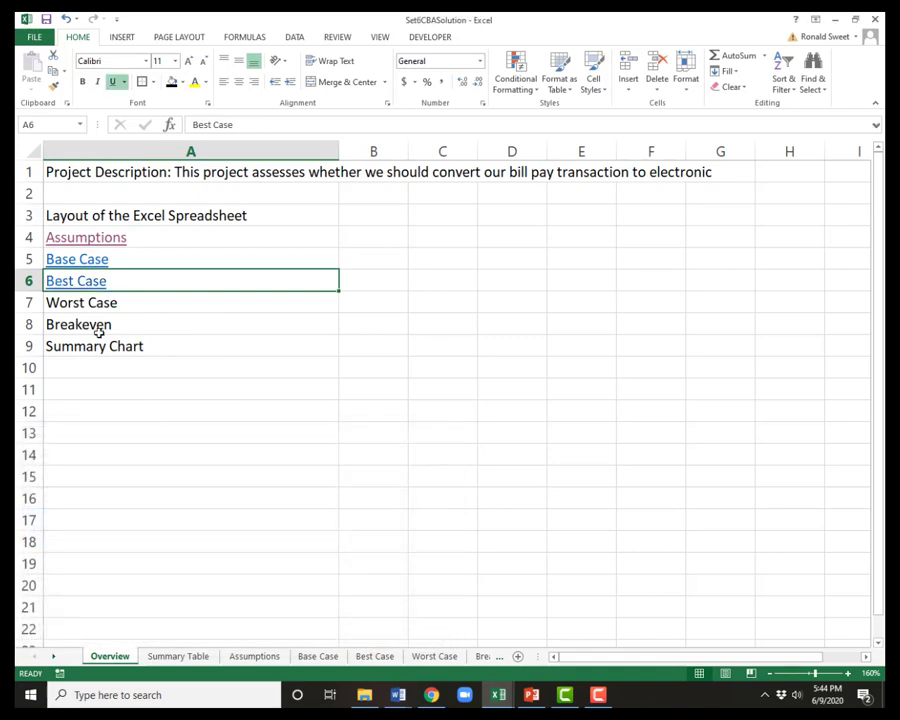
Hyperlink the Worst Case entry in A7 to cell A1 of the Worst Case sheet
{"action": "left_click", "coordinate": [58, 296]}
{"action": "right_click", "coordinate": [86, 297]}
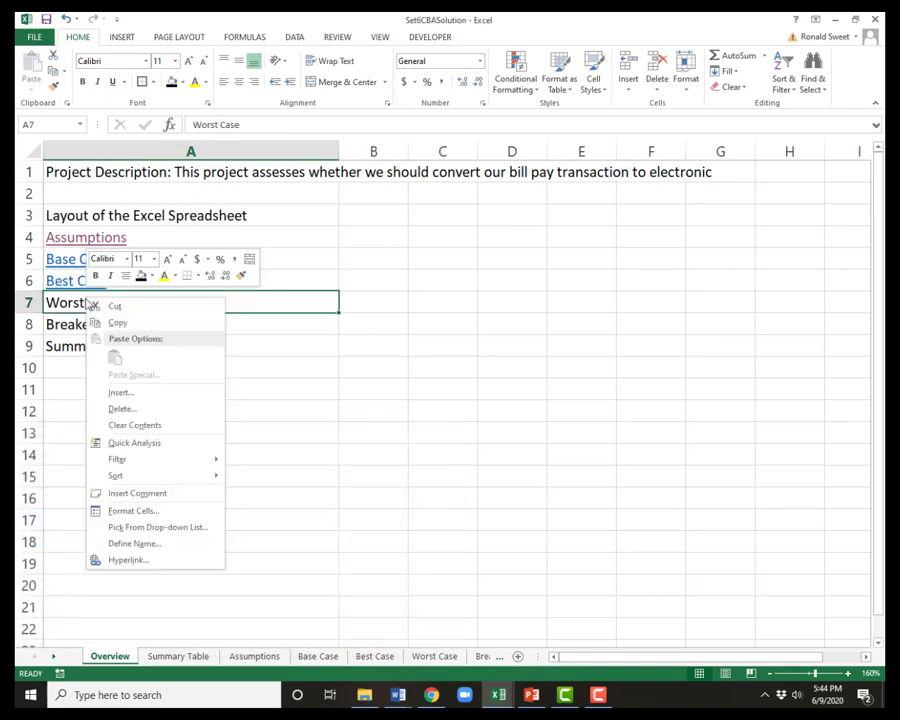
{"action": "left_click", "coordinate": [121, 560]}
{"action": "left_click", "coordinate": [134, 605]}
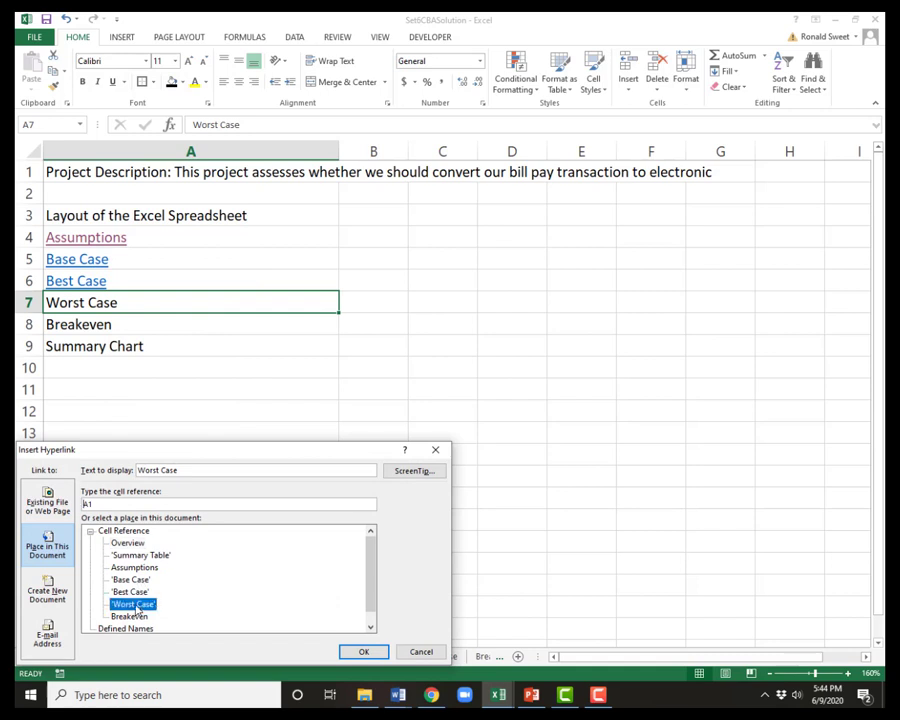
{"action": "left_click", "coordinate": [355, 648]}
Hyperlink the Breakeven entry in A8 to cell A1 of the Breakeven sheet
{"action": "right_click", "coordinate": [77, 318]}
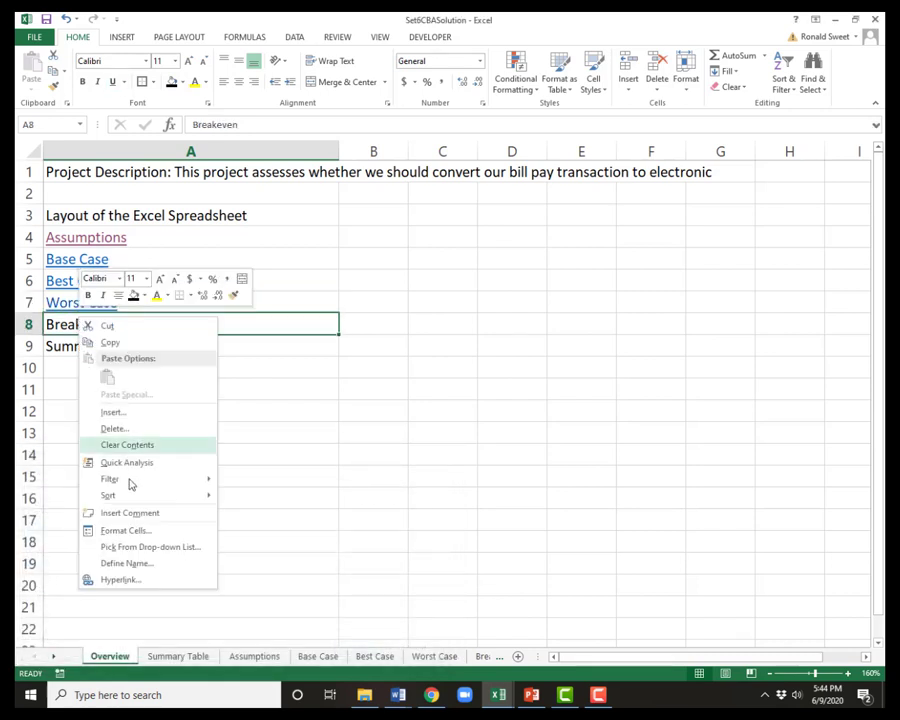
{"action": "left_click", "coordinate": [125, 581]}
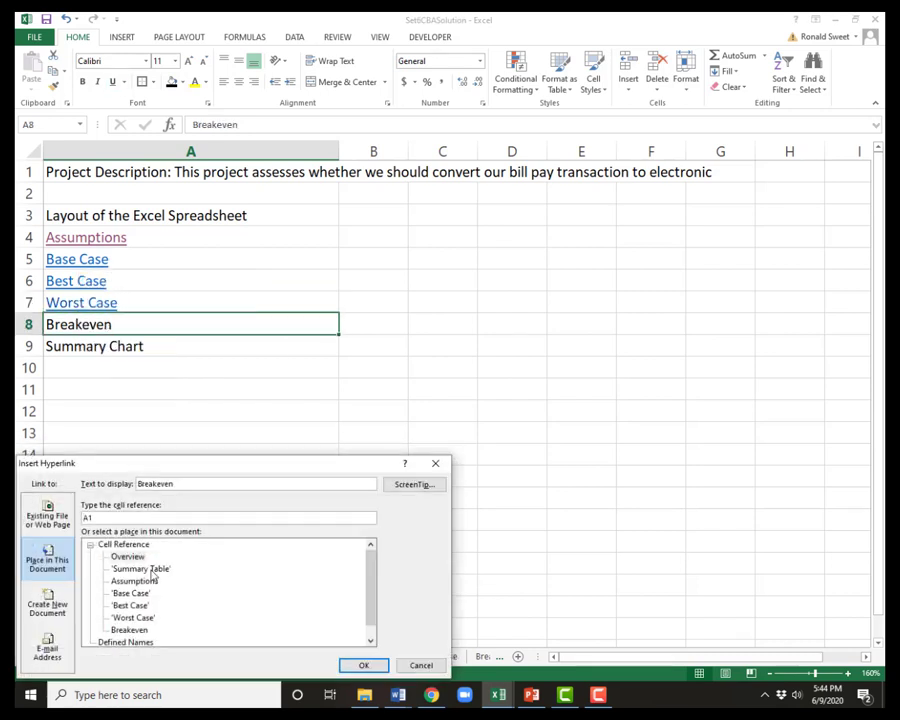
{"action": "left_click", "coordinate": [129, 630]}
{"action": "left_click", "coordinate": [362, 666]}
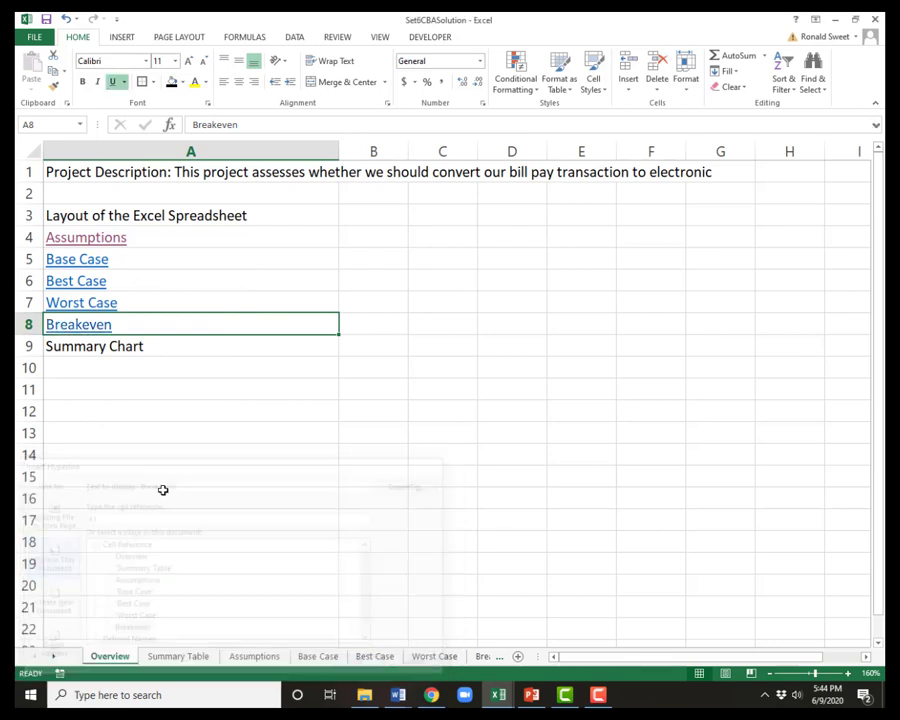
Hyperlink the Summary Chart entry in A9 to cell A1 of the Summary Table sheet
{"action": "right_click", "coordinate": [88, 345]}
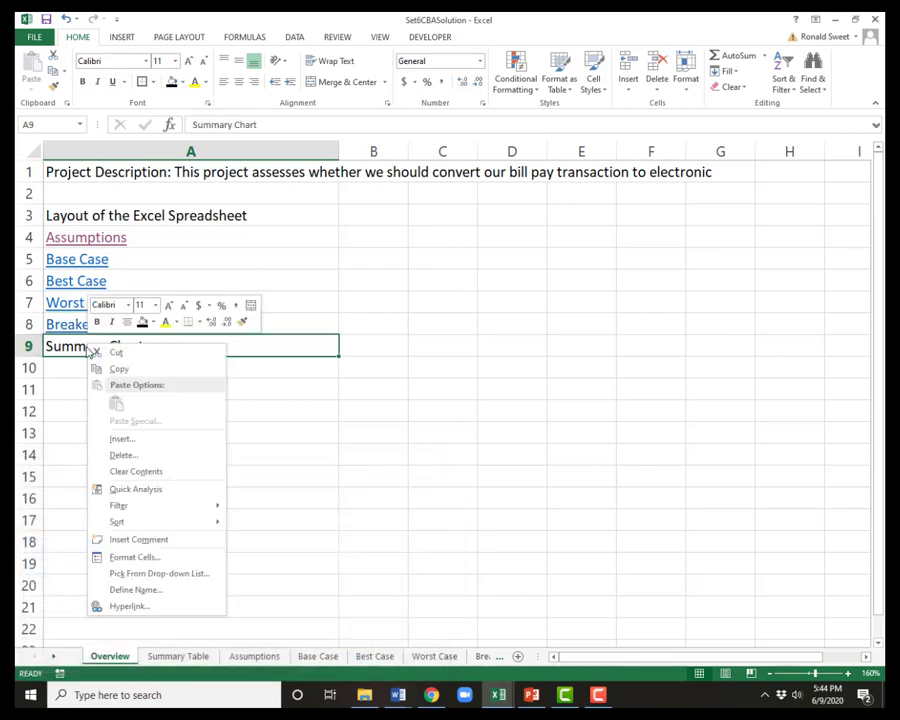
{"action": "left_click", "coordinate": [102, 607]}
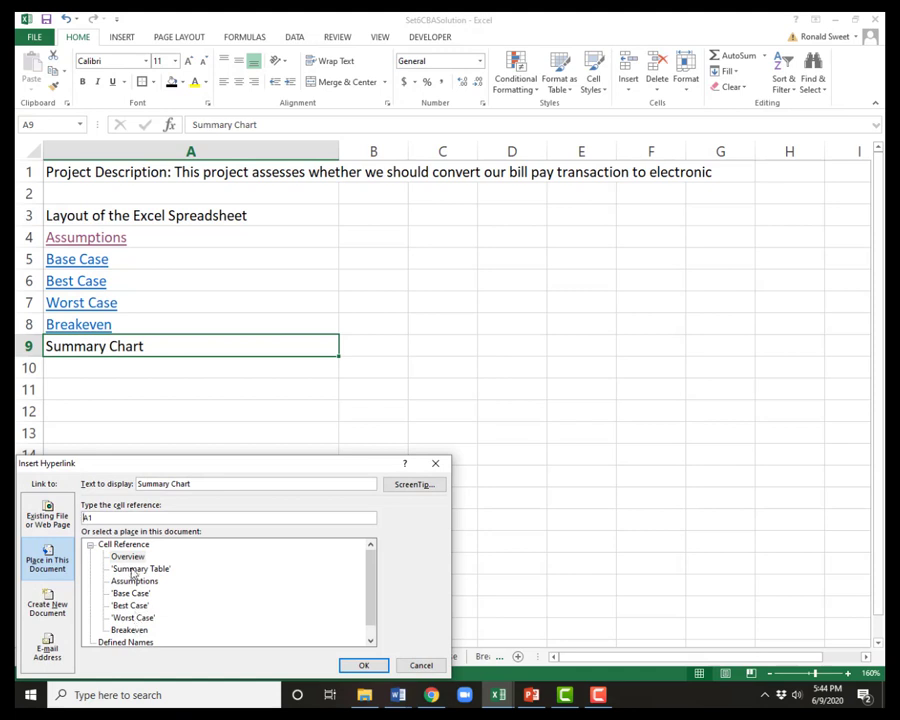
{"action": "left_click", "coordinate": [140, 568]}
{"action": "left_click", "coordinate": [362, 666]}
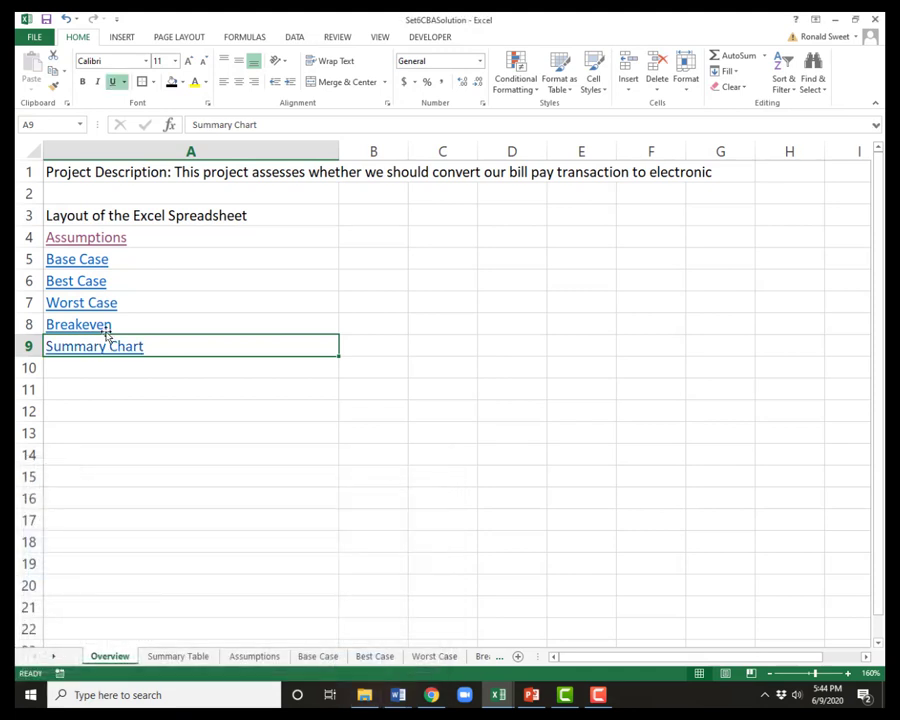
Move the linked entries from Base Case through Summary Chart down one row, leaving A5 empty
{"action": "left_click_drag", "start_coordinate": [84, 263], "coordinate": [61, 335]}
{"action": "key", "text": "ctrl+x"}
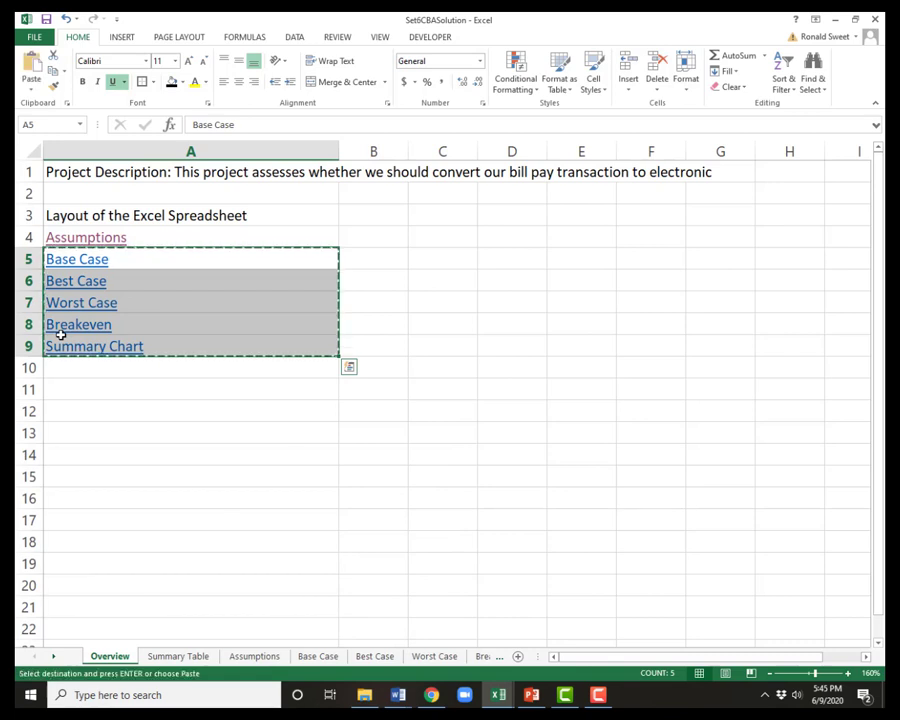
{"action": "key", "text": "Down"}
{"action": "key", "text": "Return"}
Move the Summary Chart entry from A10 to A5, directly below Assumptions
{"action": "left_click", "coordinate": [61, 337]}
{"action": "key", "text": "Down"}
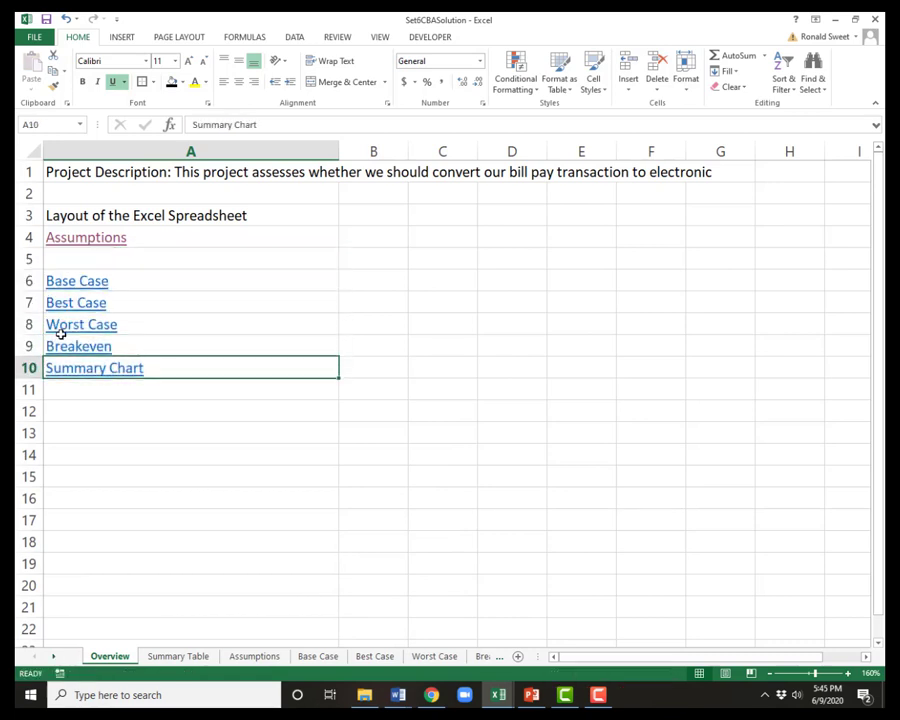
{"action": "key", "text": "ctrl+x"}
{"action": "key", "text": "Up"}
{"action": "key", "text": "Up"}
{"action": "key", "text": "Up"}
{"action": "key", "text": "Up"}
{"action": "key", "text": "Up"}
{"action": "key", "text": "Return"}
{"action": "key", "text": "Up"}
{"action": "key", "text": "Up"}
{"action": "key", "text": "Up"}
{"action": "key", "text": "Up"}
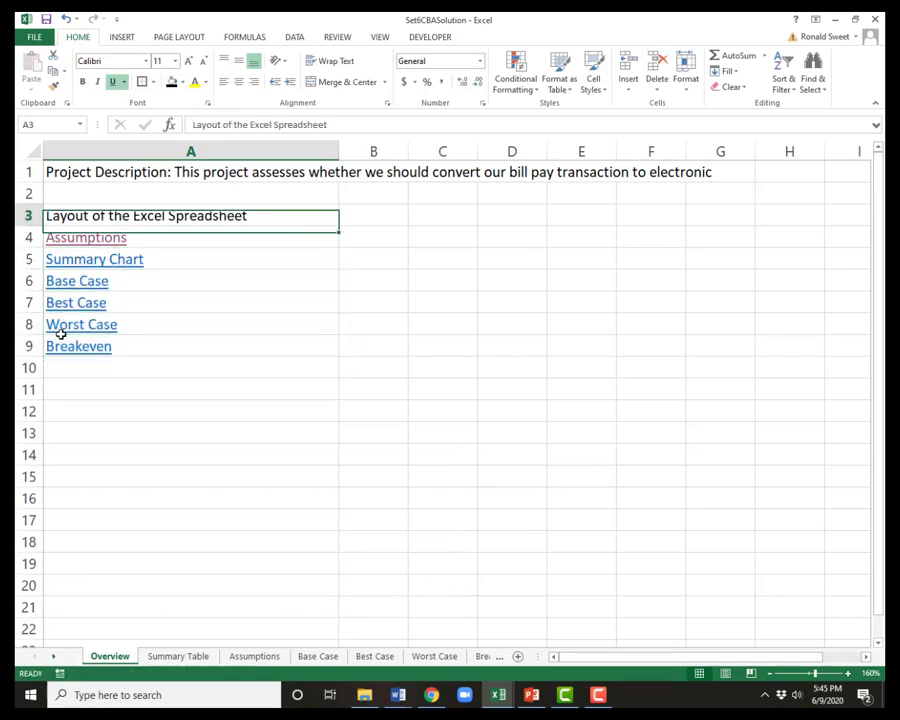
{"action": "key", "text": "Down"}
{"action": "key", "text": "Down"}
{"action": "key", "text": "Down"}
{"action": "key", "text": "Down"}
{"action": "key", "text": "Right"}
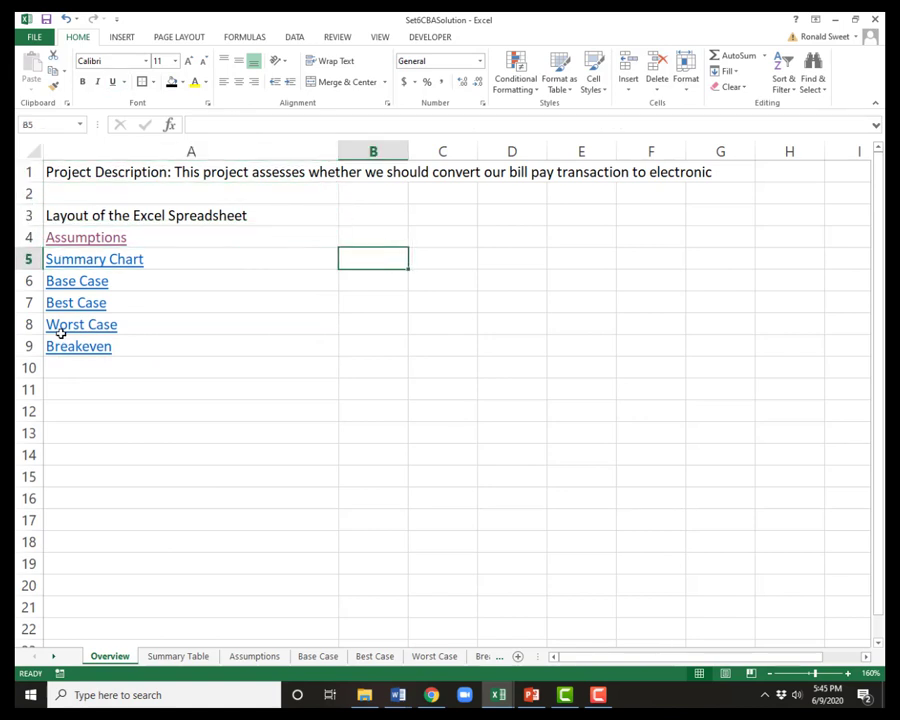
{"action": "key", "text": "Down"}
{"action": "key", "text": "Down"}
{"action": "key", "text": "Down"}
{"action": "key", "text": "Down"}
{"action": "key", "text": "Down"}
{"action": "key", "text": "Up"}
{"action": "key", "text": "Up"}
{"action": "key", "text": "Up"}
{"action": "key", "text": "Up"}
{"action": "key", "text": "Up"}
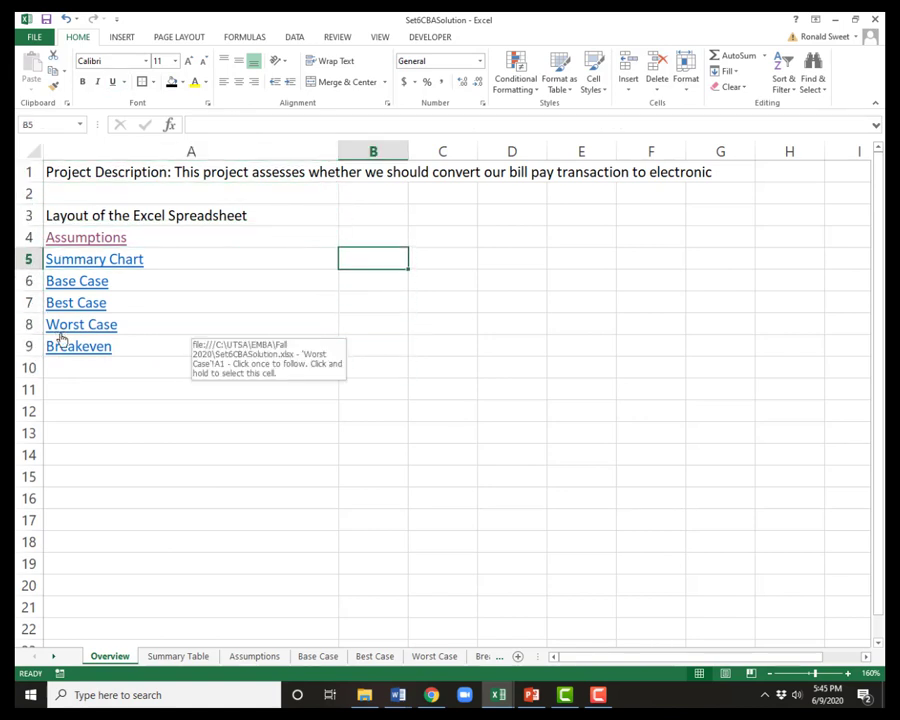
{"action": "key", "text": "Down"}
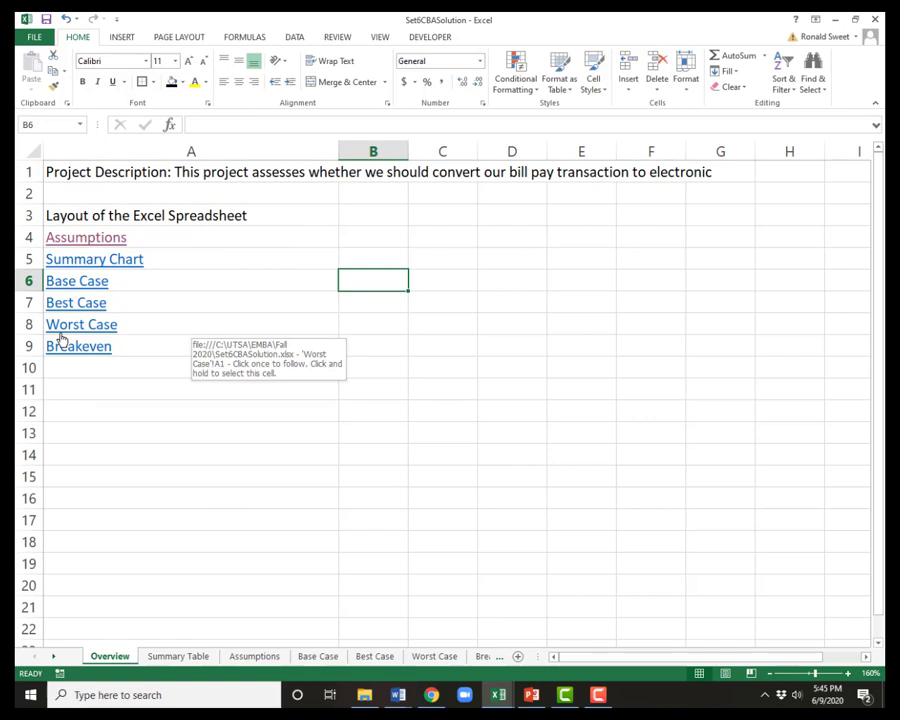
{"action": "key", "text": "Down"}
{"action": "key", "text": "Down"}
{"action": "key", "text": "Down"}
{"action": "key", "text": "Down"}
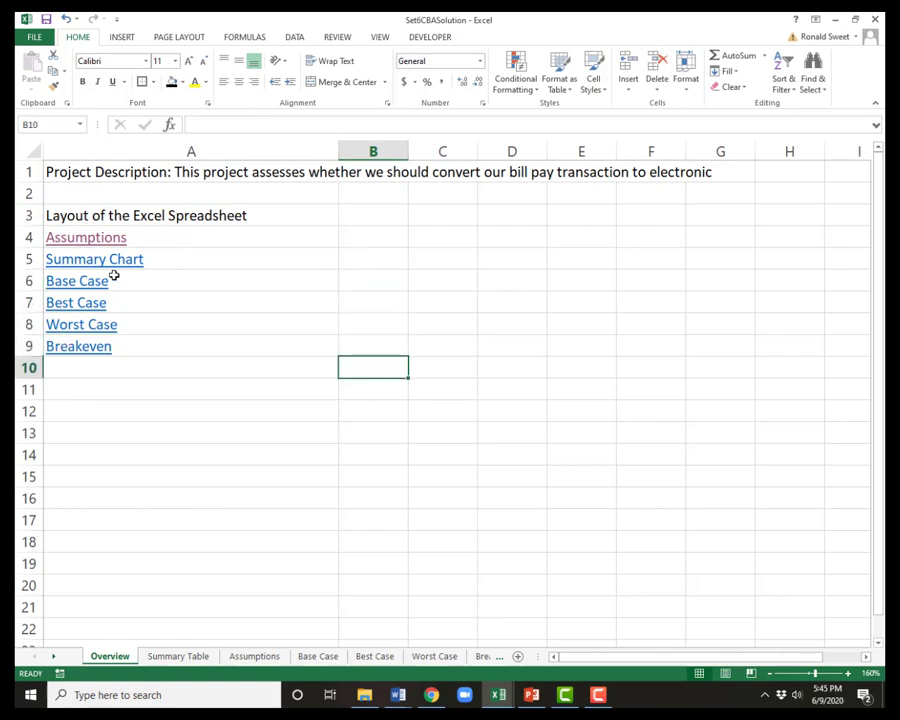
{"action": "left_click_drag", "start_coordinate": [72, 370], "coordinate": [58, 432]}
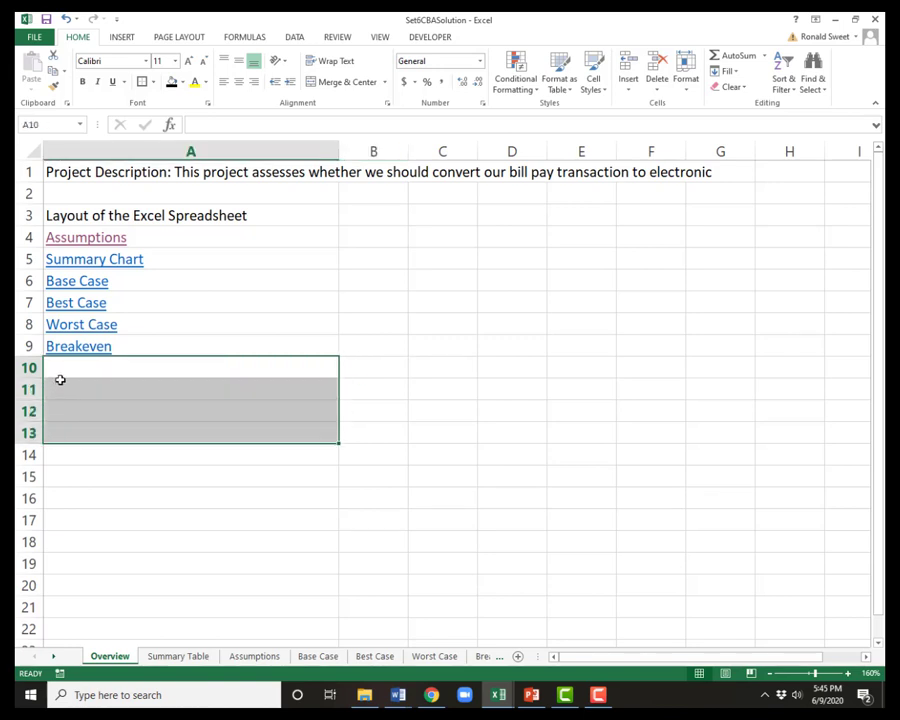
Enter "Justification for Gasoline Inflation" in A10 as an additional layout entry below Breakeven
{"action": "left_click", "coordinate": [62, 367]}
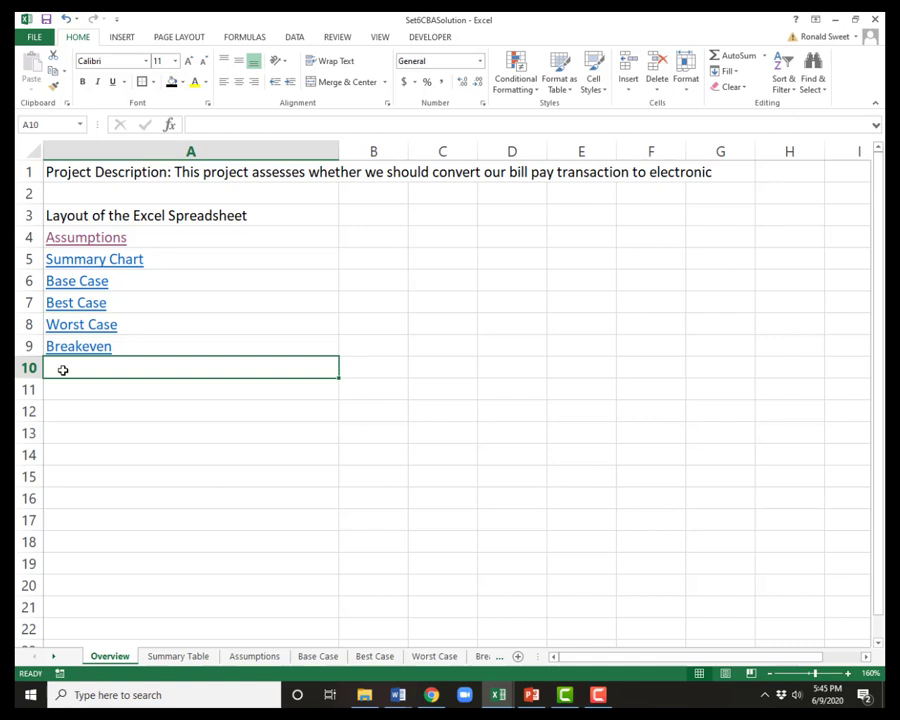
{"action": "key", "text": "Up"}
{"action": "key", "text": "Down"}
{"action": "type", "text": "Justificati"}
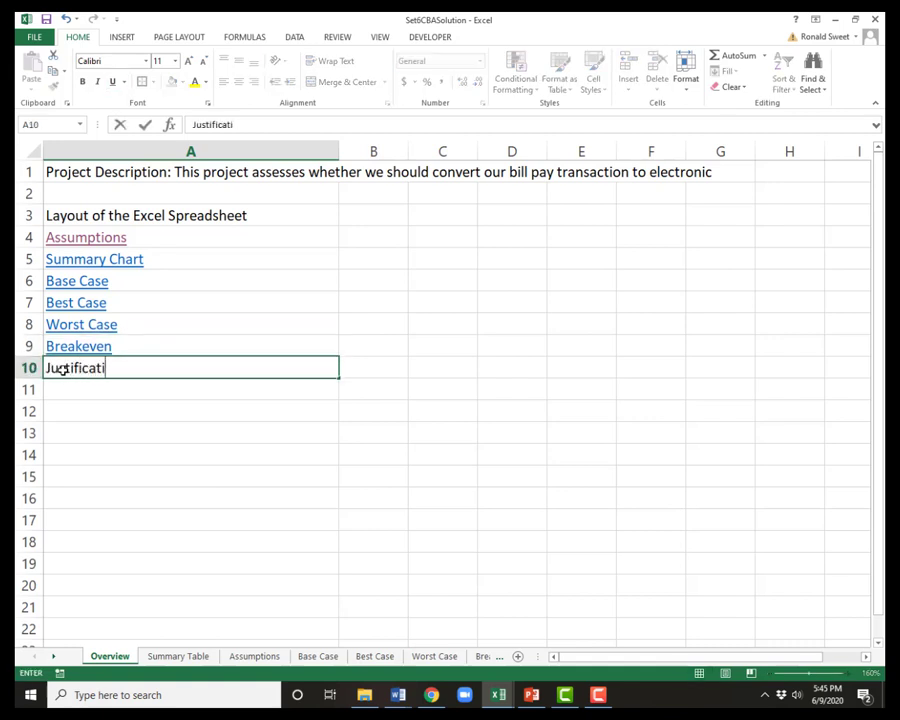
{"action": "type", "text": "on for Ga"}
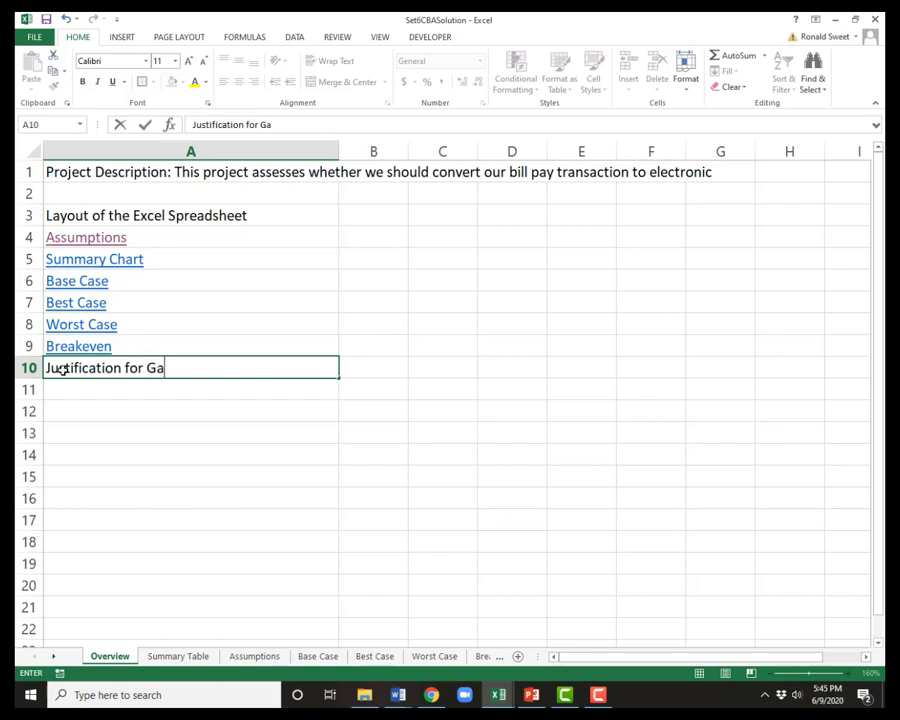
{"action": "type", "text": "soline Inflation"}
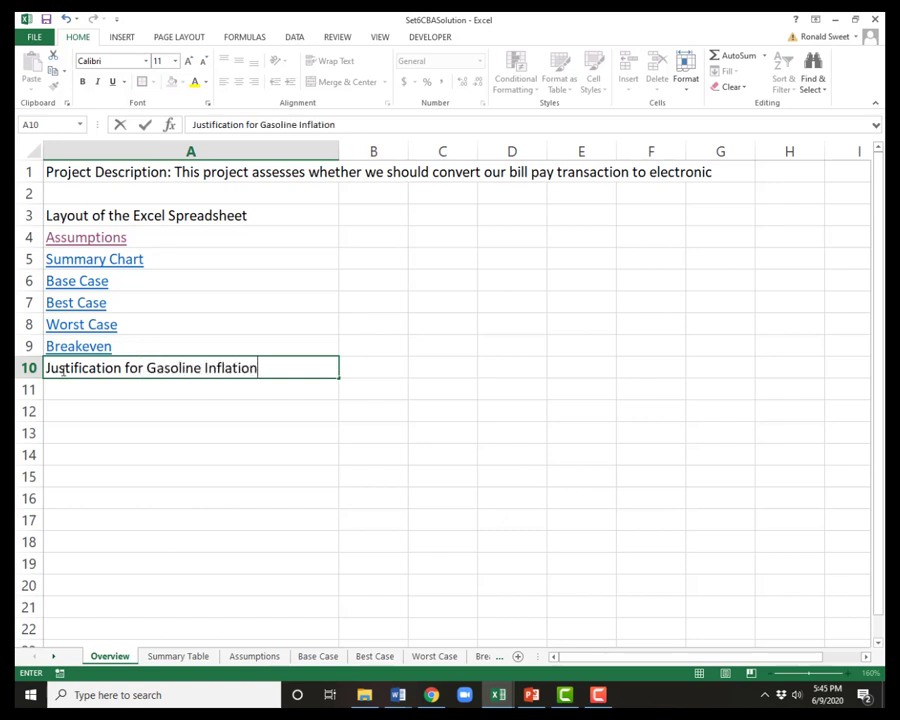
{"action": "key", "text": "Tab"}
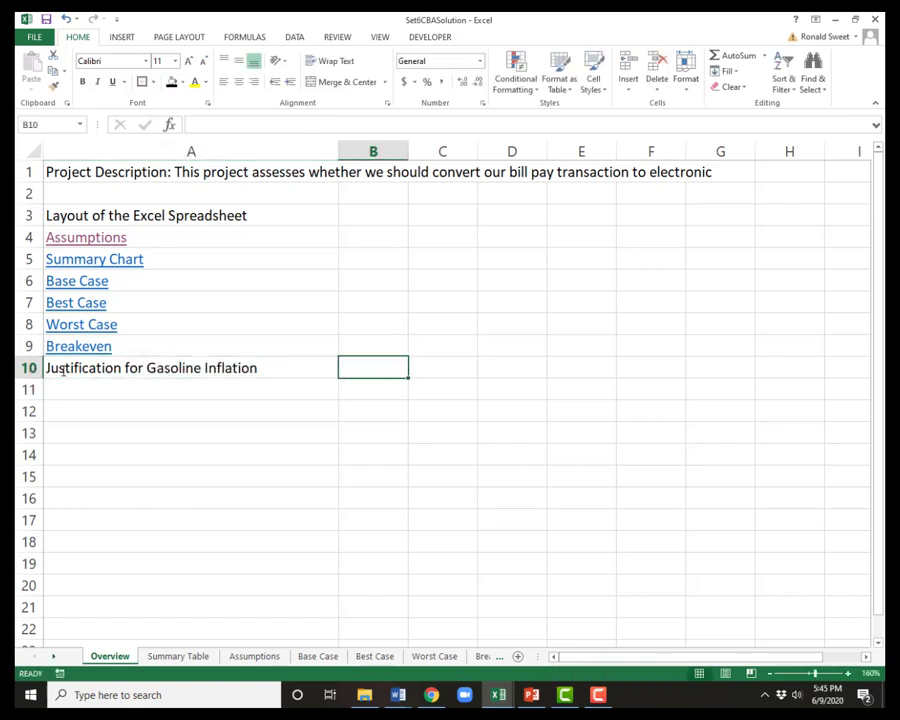
Start a description in B10 with "This sheet", discard it, and delete the justification entry from A10
{"action": "type", "text": "This "}
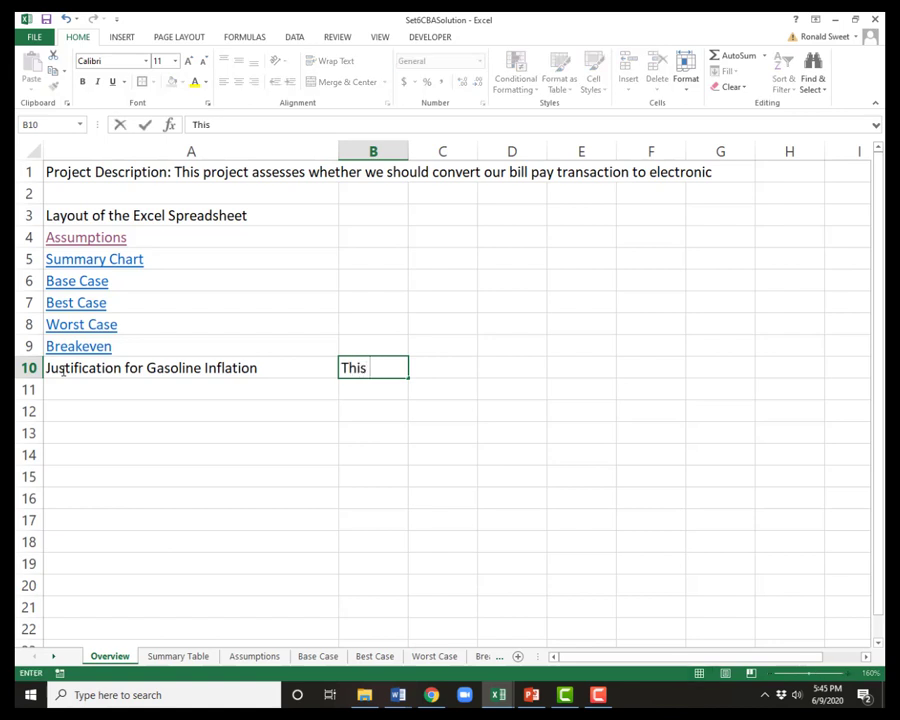
{"action": "type", "text": "sheet"}
{"action": "key", "text": "Escape"}
{"action": "left_click", "coordinate": [63, 371]}
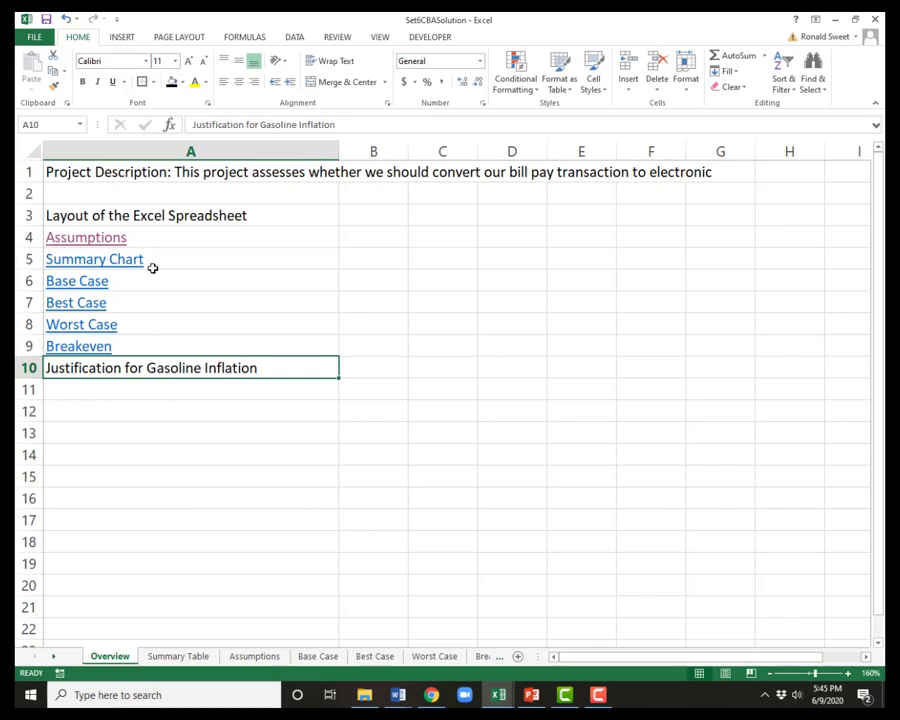
{"action": "key", "text": "Delete"}
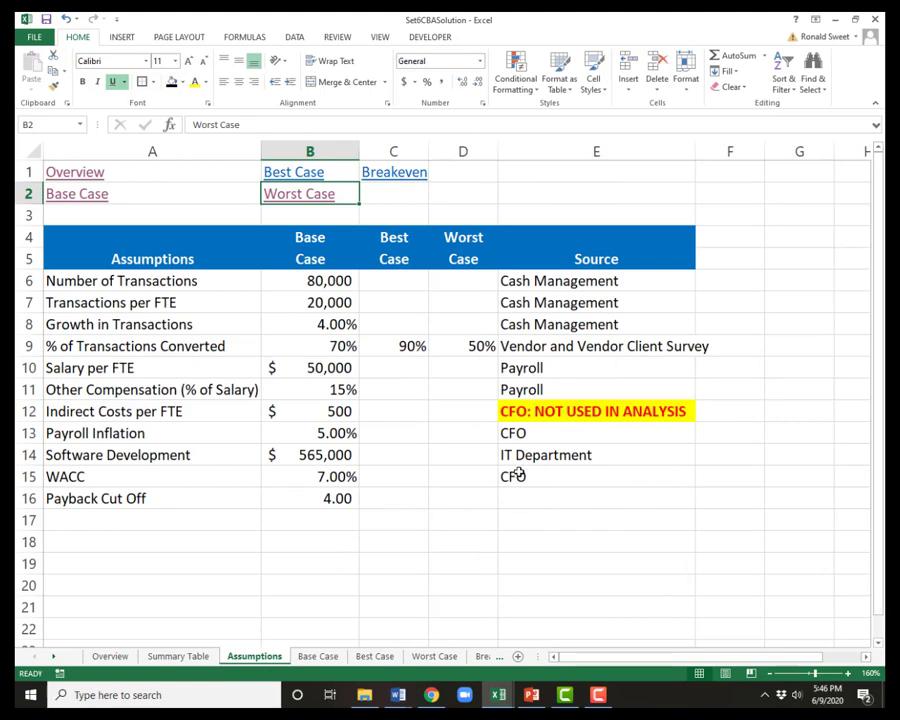
Examine the empty area around the assumptions table on the Assumptions sheet and follow the Overview link in A1 back to the Overview sheet
{"action": "scroll", "coordinate": [510, 476], "scroll_direction": "down", "scroll_amount": 3}
{"action": "left_click", "coordinate": [755, 449]}
{"action": "left_click_drag", "start_coordinate": [755, 449], "coordinate": [878, 560]}
{"action": "left_click_drag", "start_coordinate": [160, 603], "coordinate": [220, 628]}
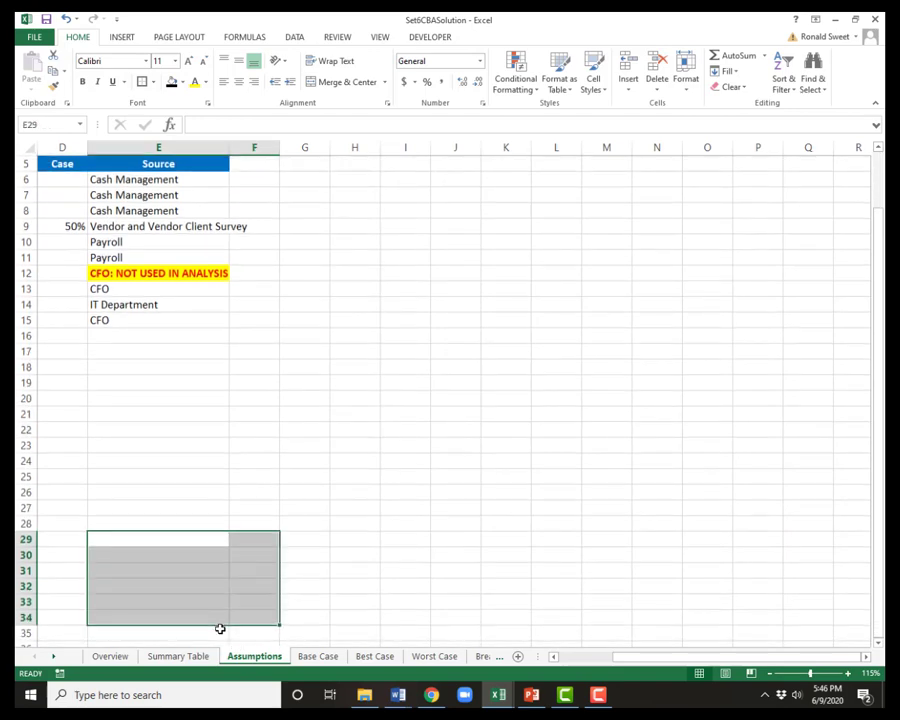
{"action": "key", "text": "ctrl+Home"}
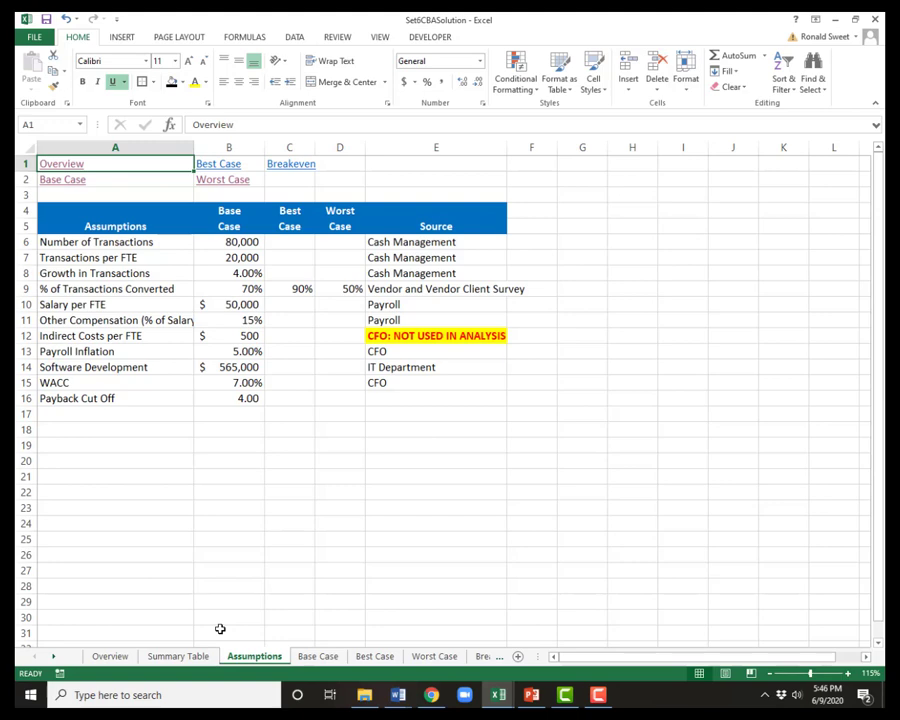
{"action": "left_click", "coordinate": [60, 166]}
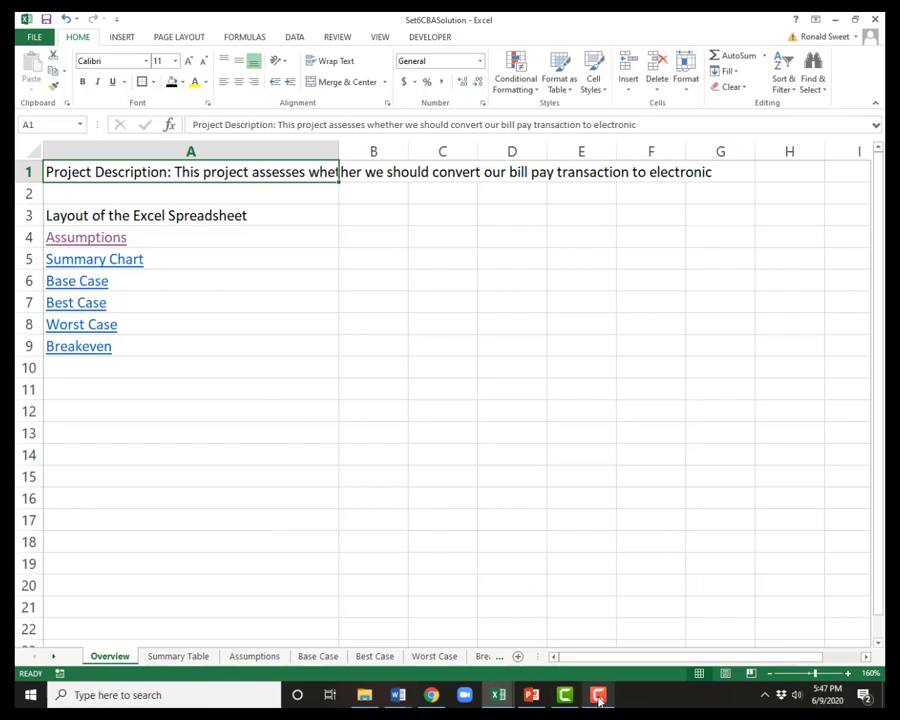
{"action": "mouse_move", "coordinate": [598, 698]}
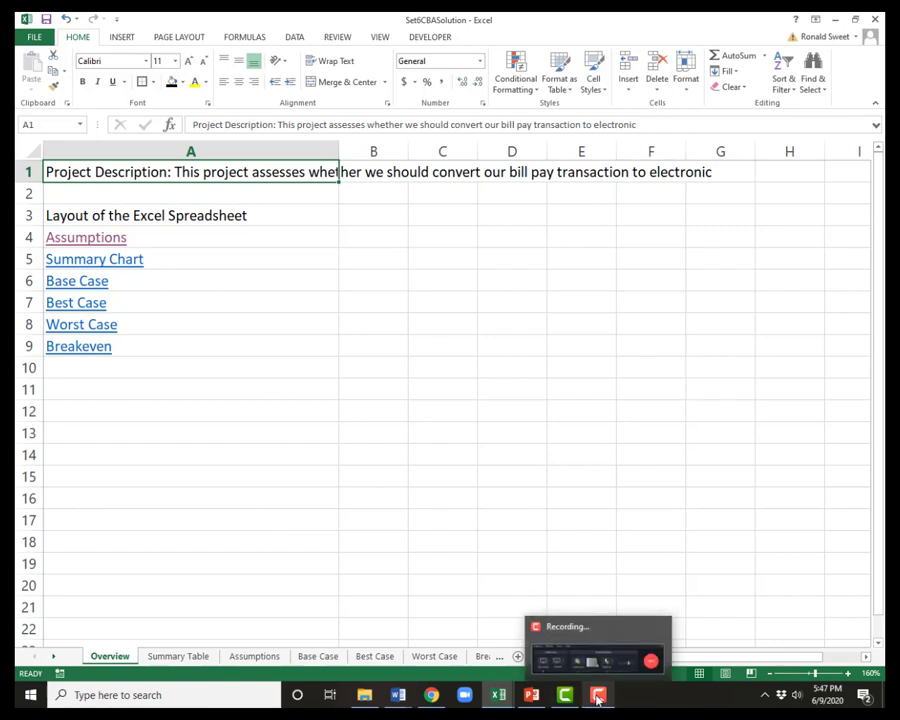